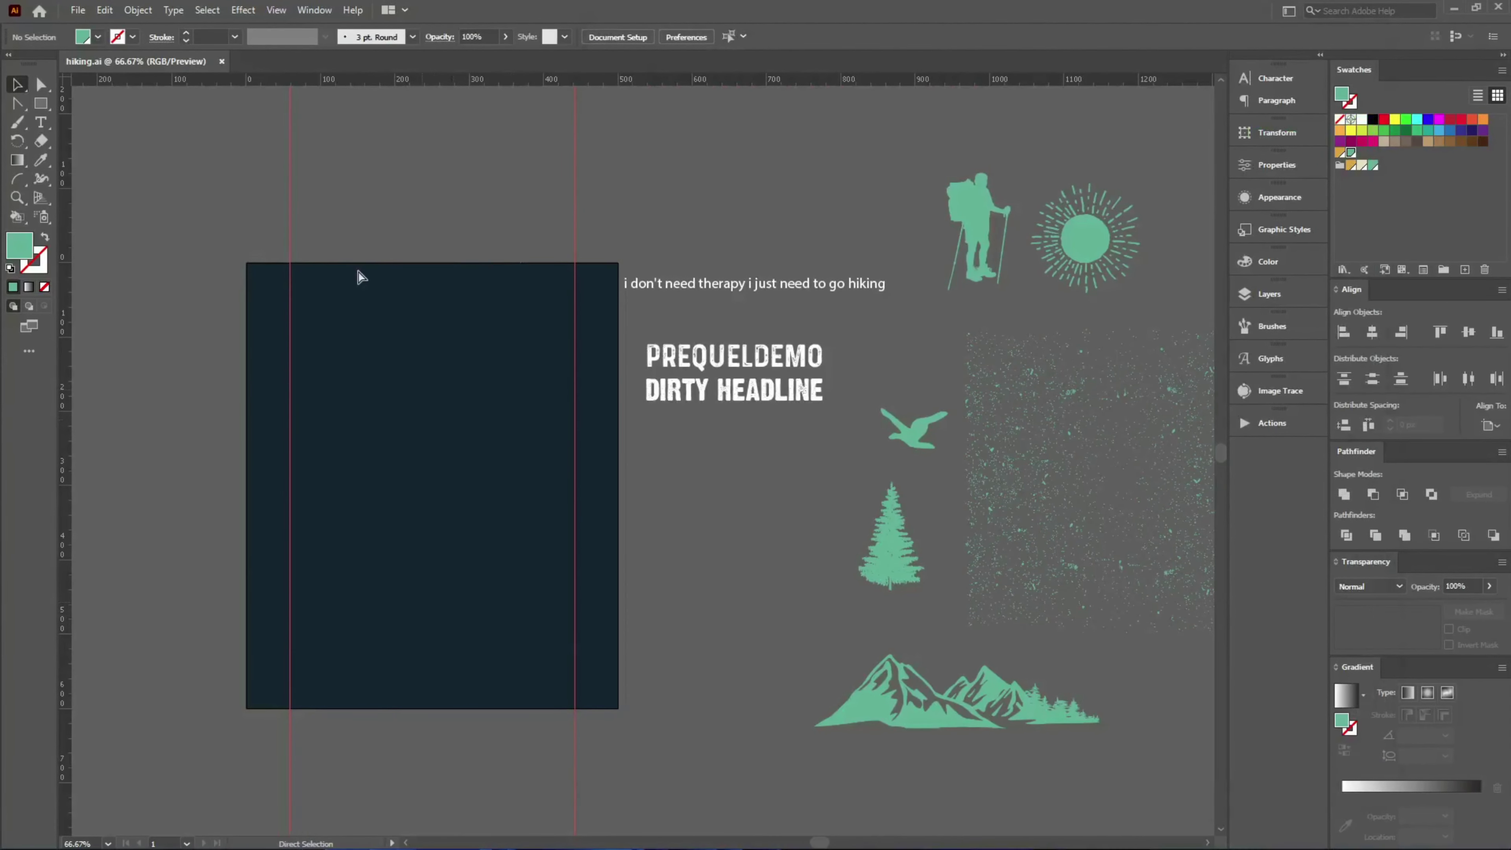
- Alt-drag a copy of the slogan onto the artboard and break it into five lines
key(ctrl+1)
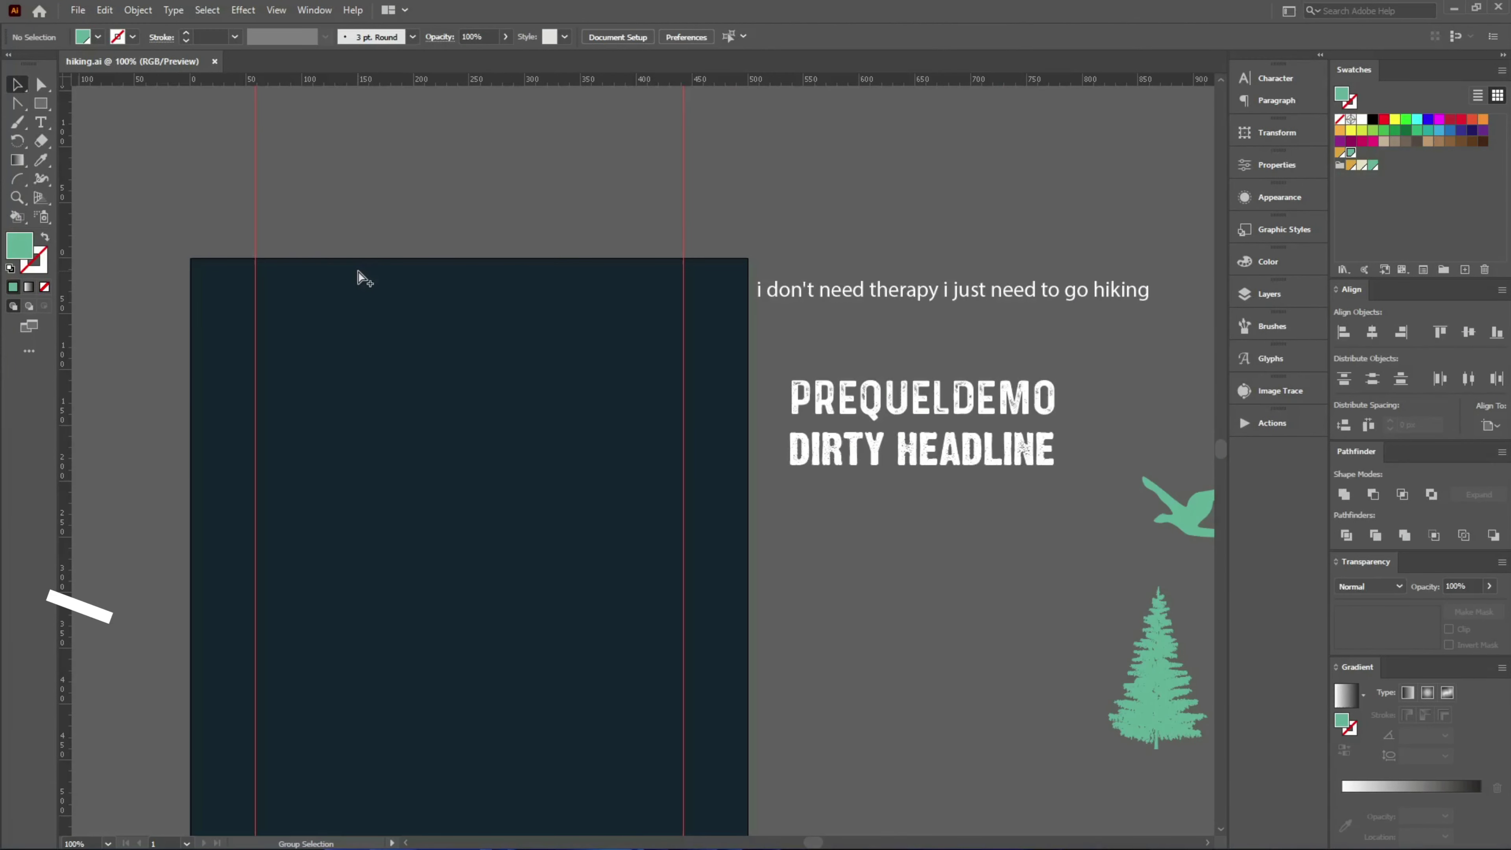
mouse_move(836, 335)
mouse_down()
mouse_move(443, 244)
mouse_move(471, 433)
mouse_up()
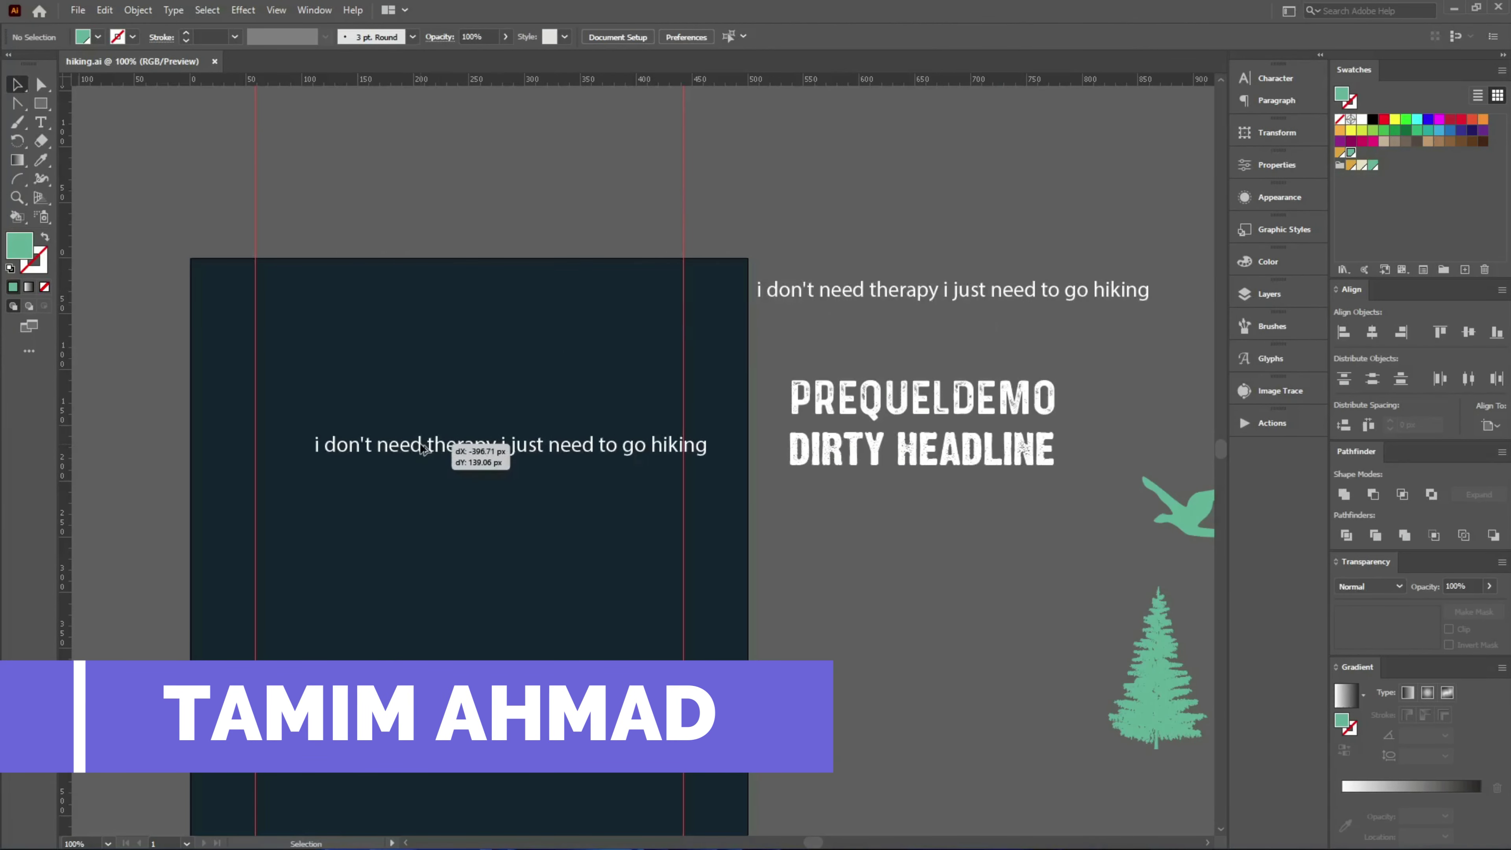
double_click(424, 443)
key(ctrl+equal)
key(Return)
click(376, 489)
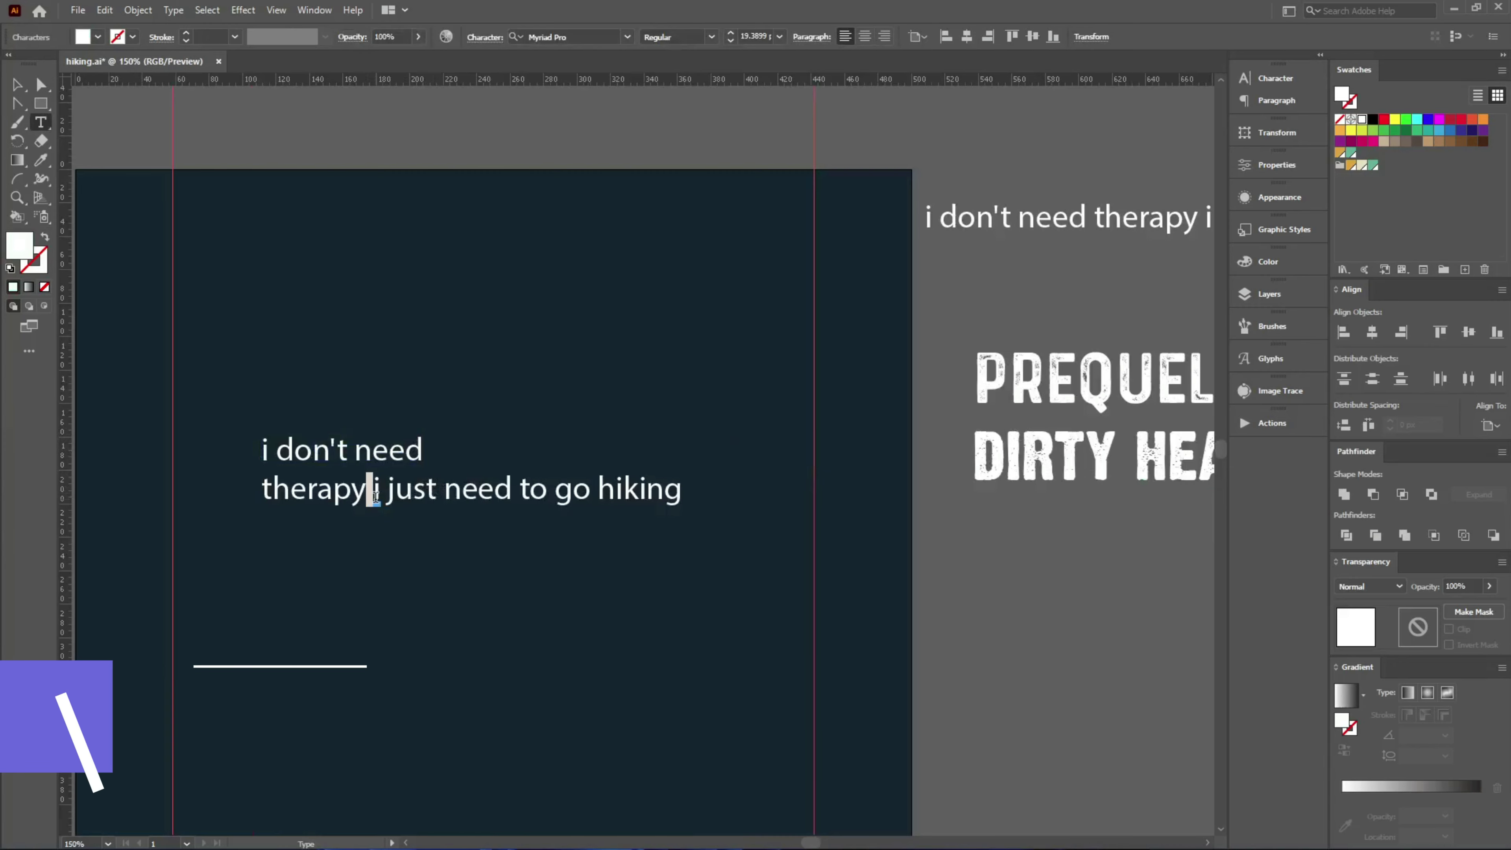
key(Return)
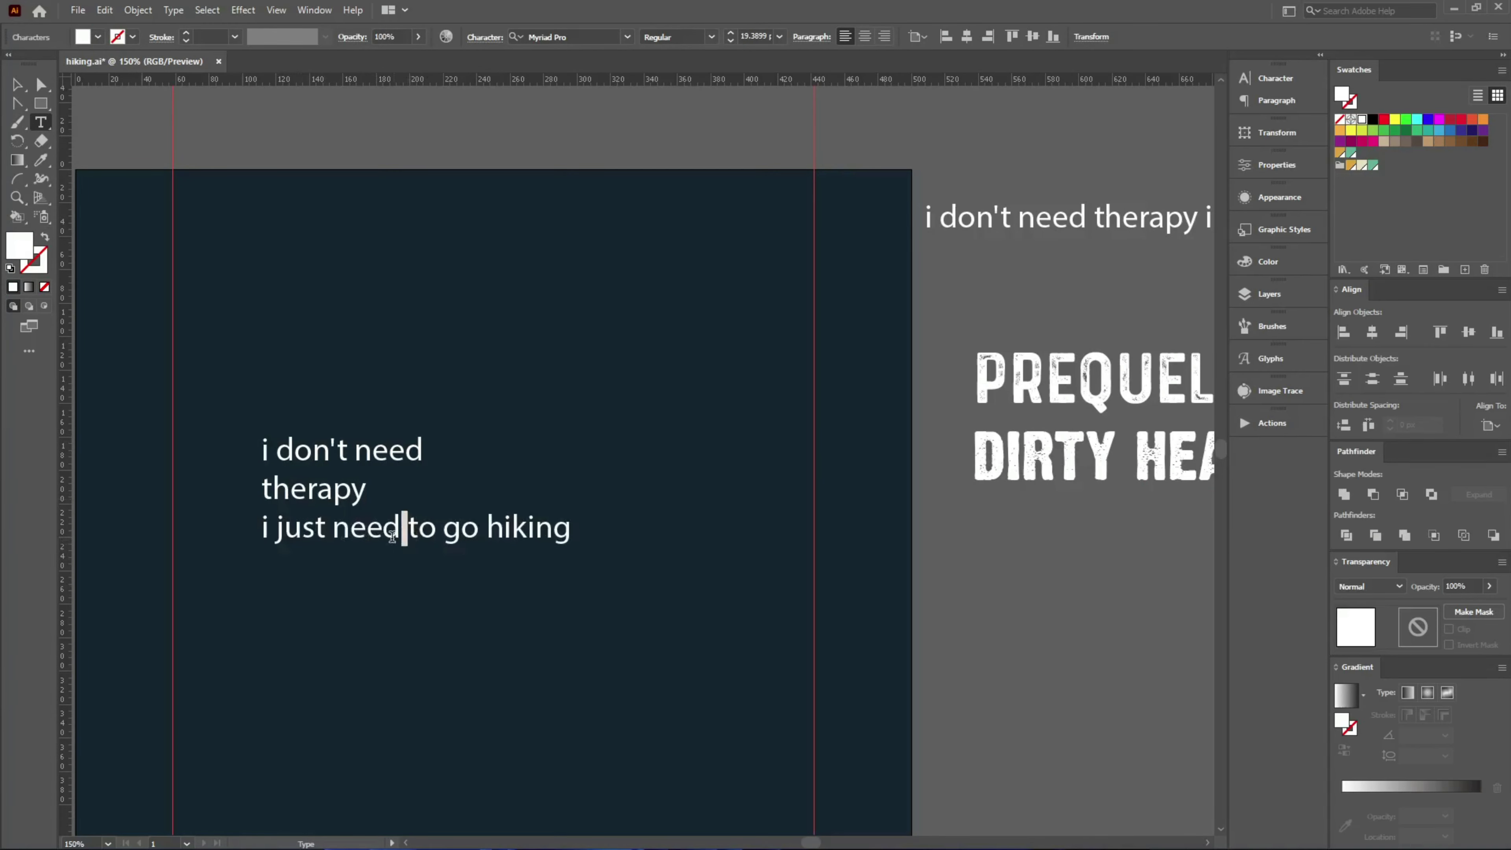
key(Return)
click(341, 568)
key(BackSpace)
key(Return)
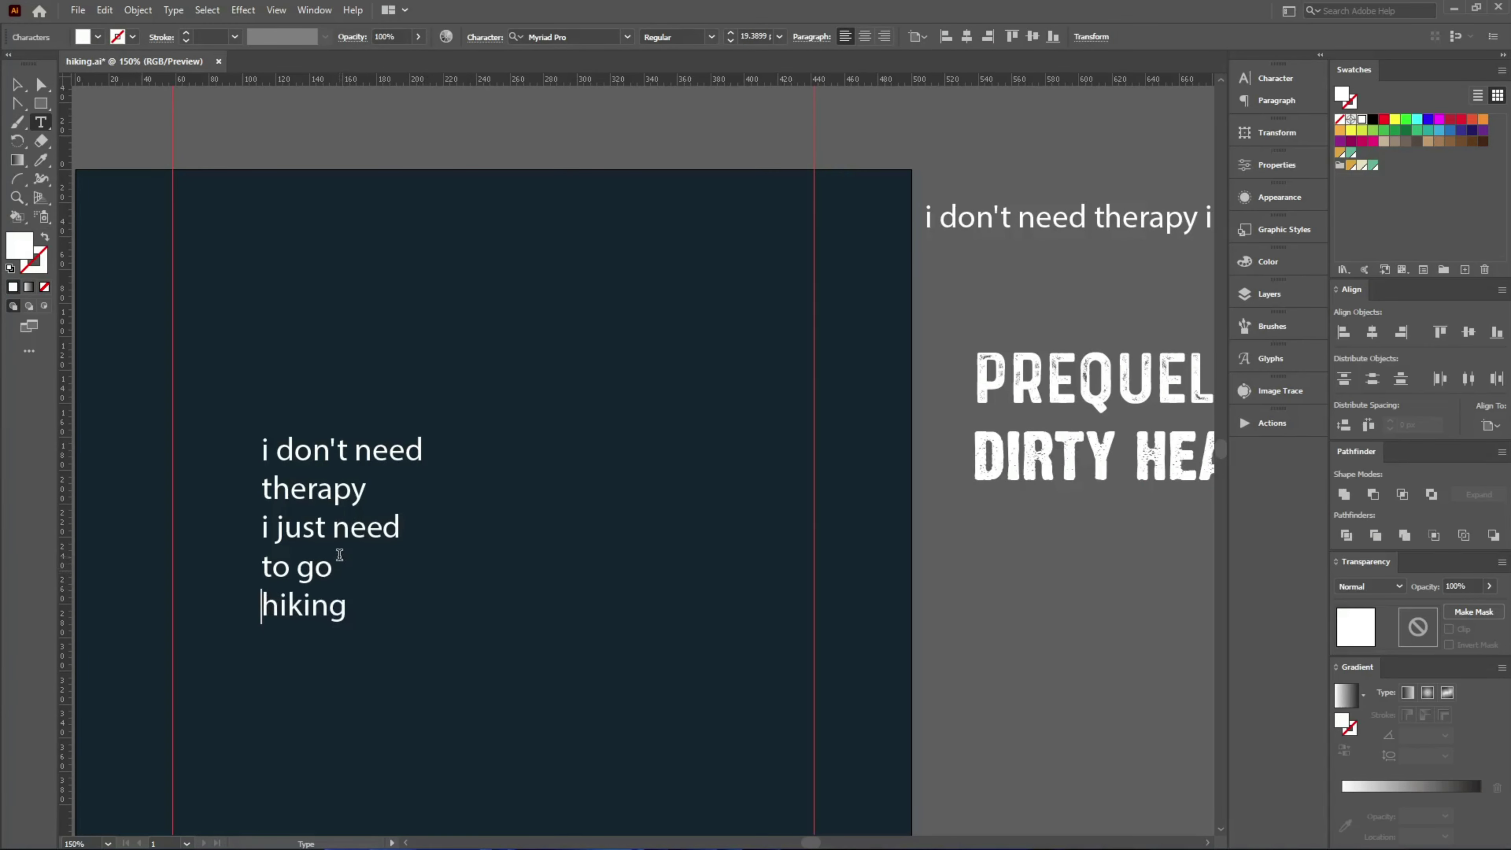
key(Escape)
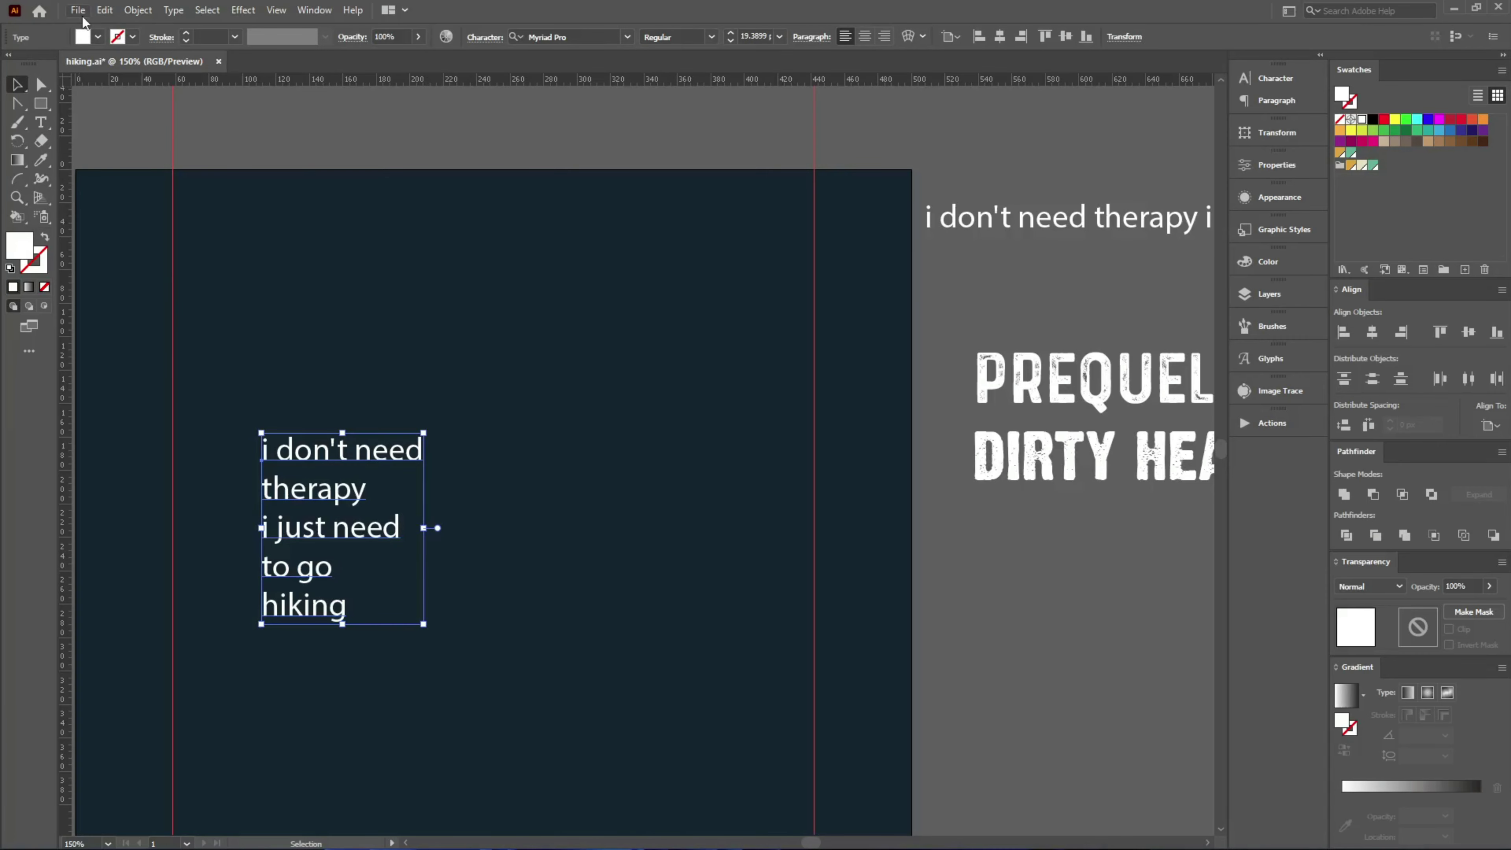
- Split the lines into separate frames with the divideTextFrame script and scale them to about 43 pt
click(82, 12)
click(380, 399)
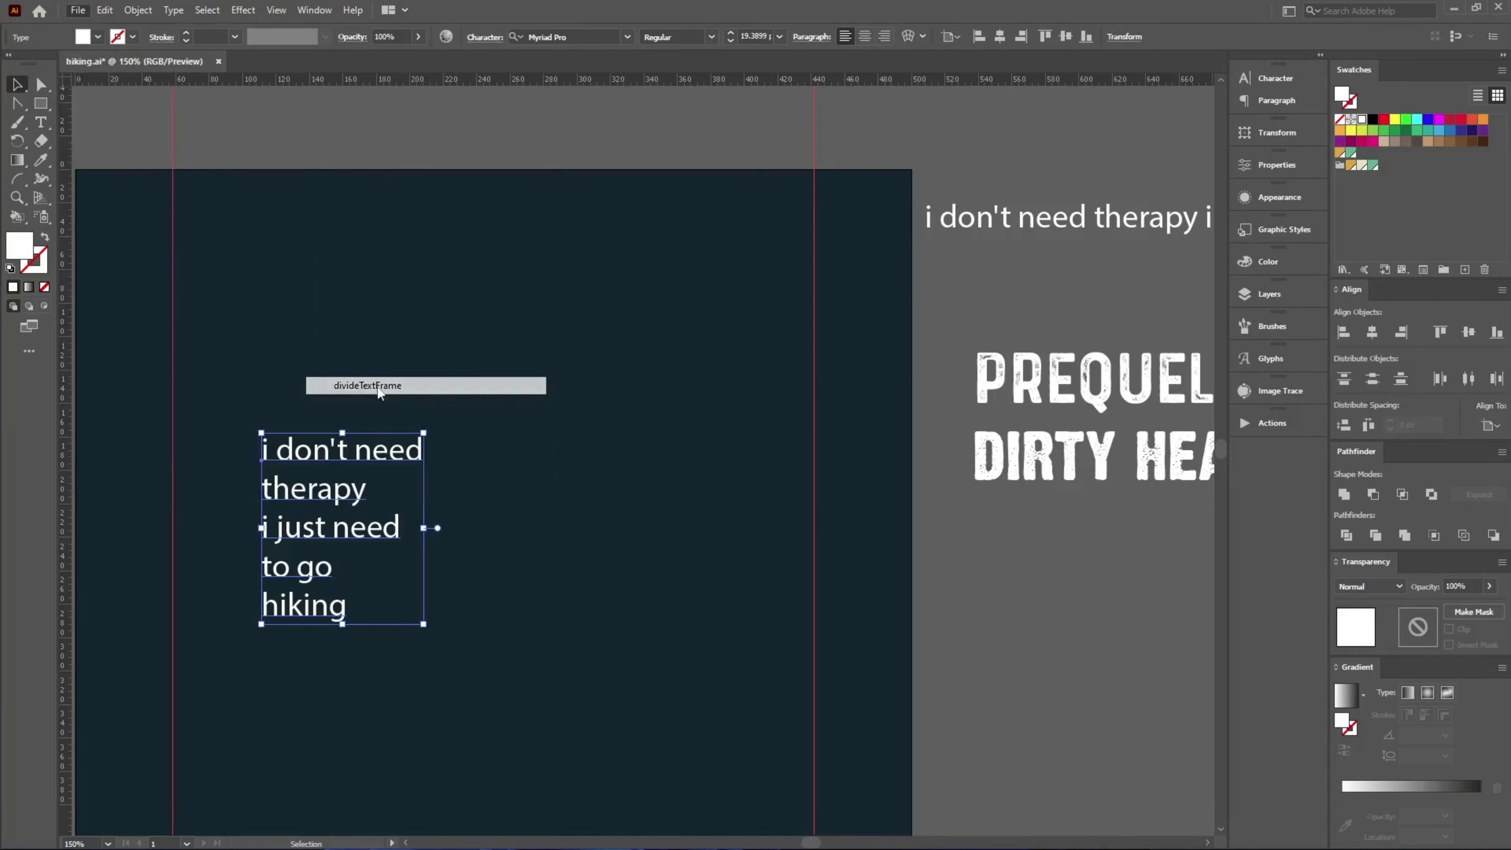
key(ctrl+minus)
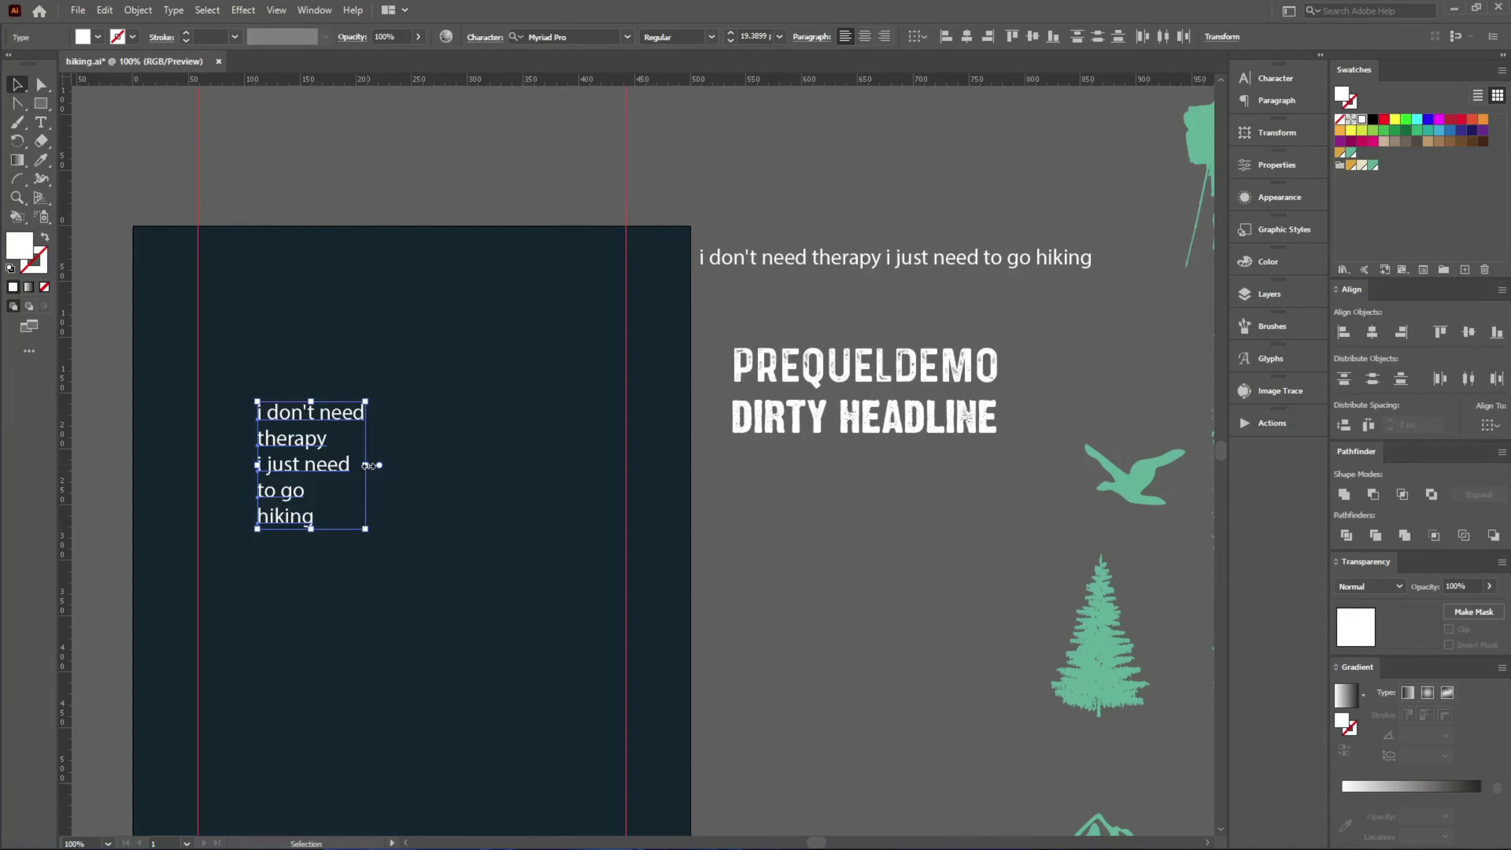
drag(369, 465, 498, 465)
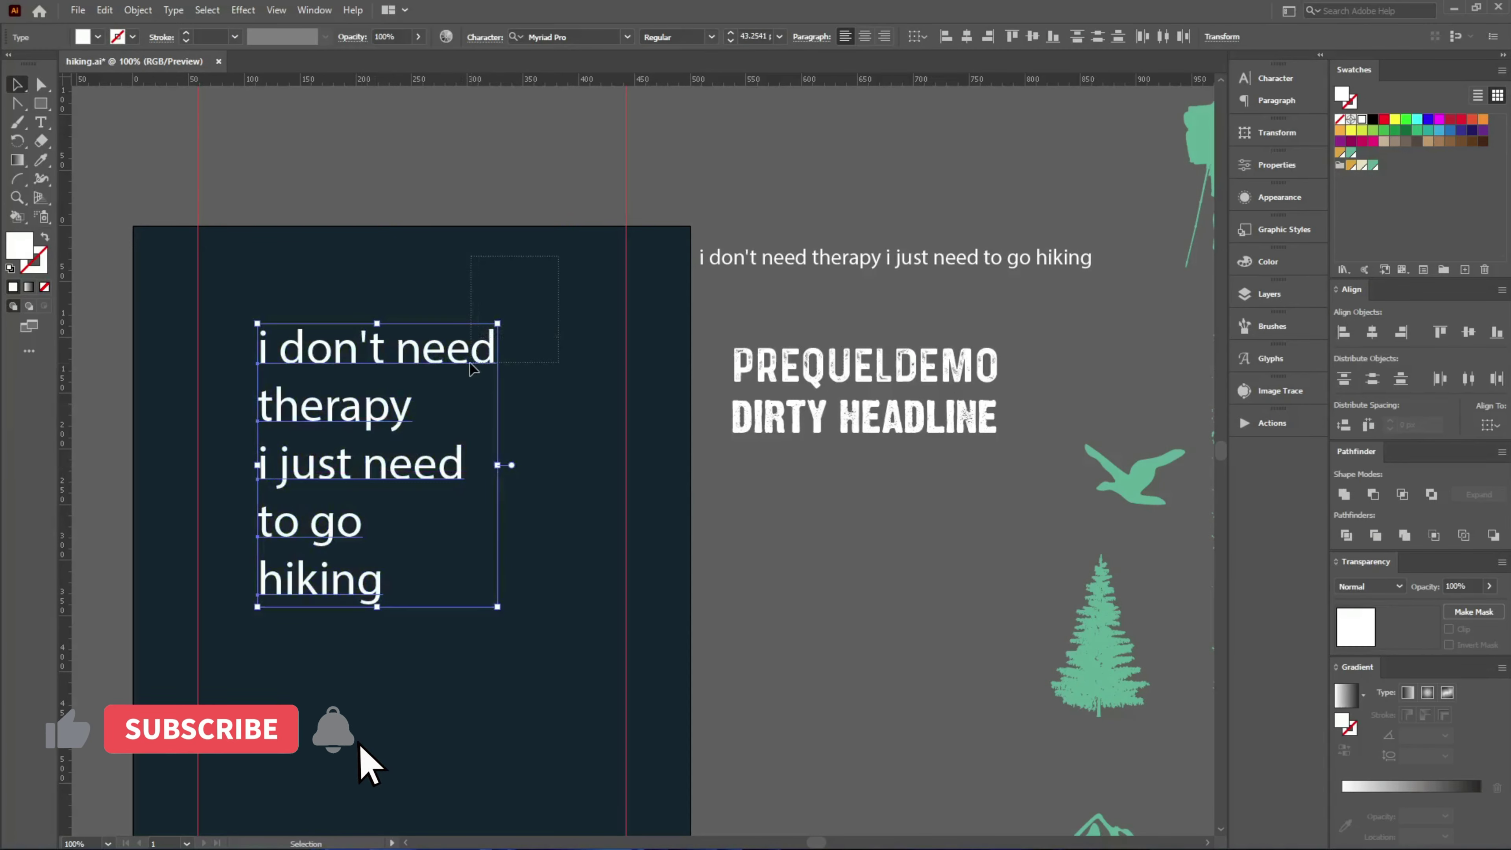
- Eyedropper the PREQUELDEMO and DIRTY HEADLINE sample styles onto the slogan lines
key(i)
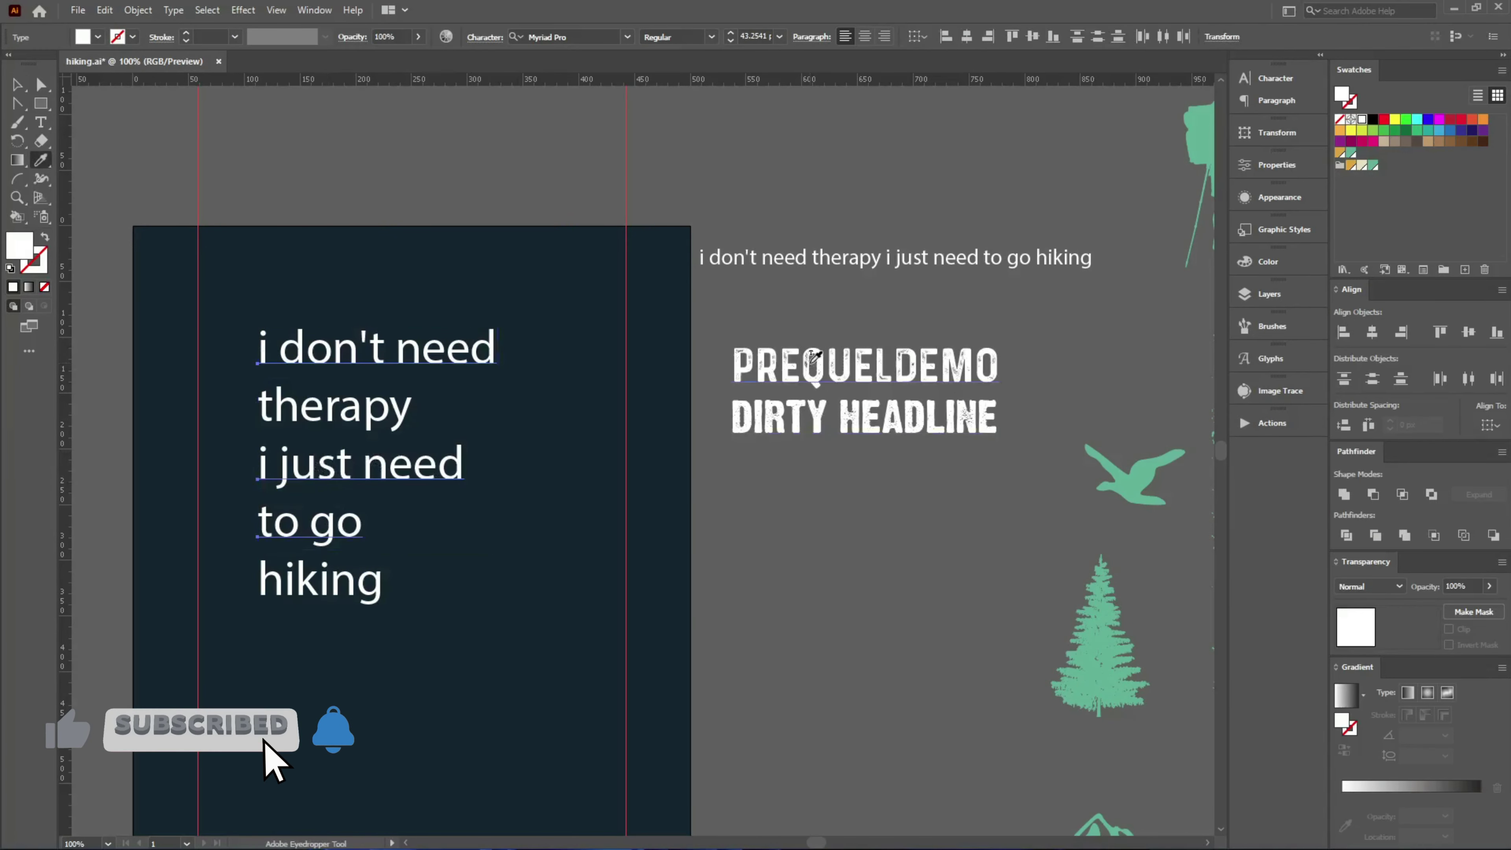
click(814, 357)
ctrl+click(333, 407)
ctrl+shift+click(416, 581)
click(815, 419)
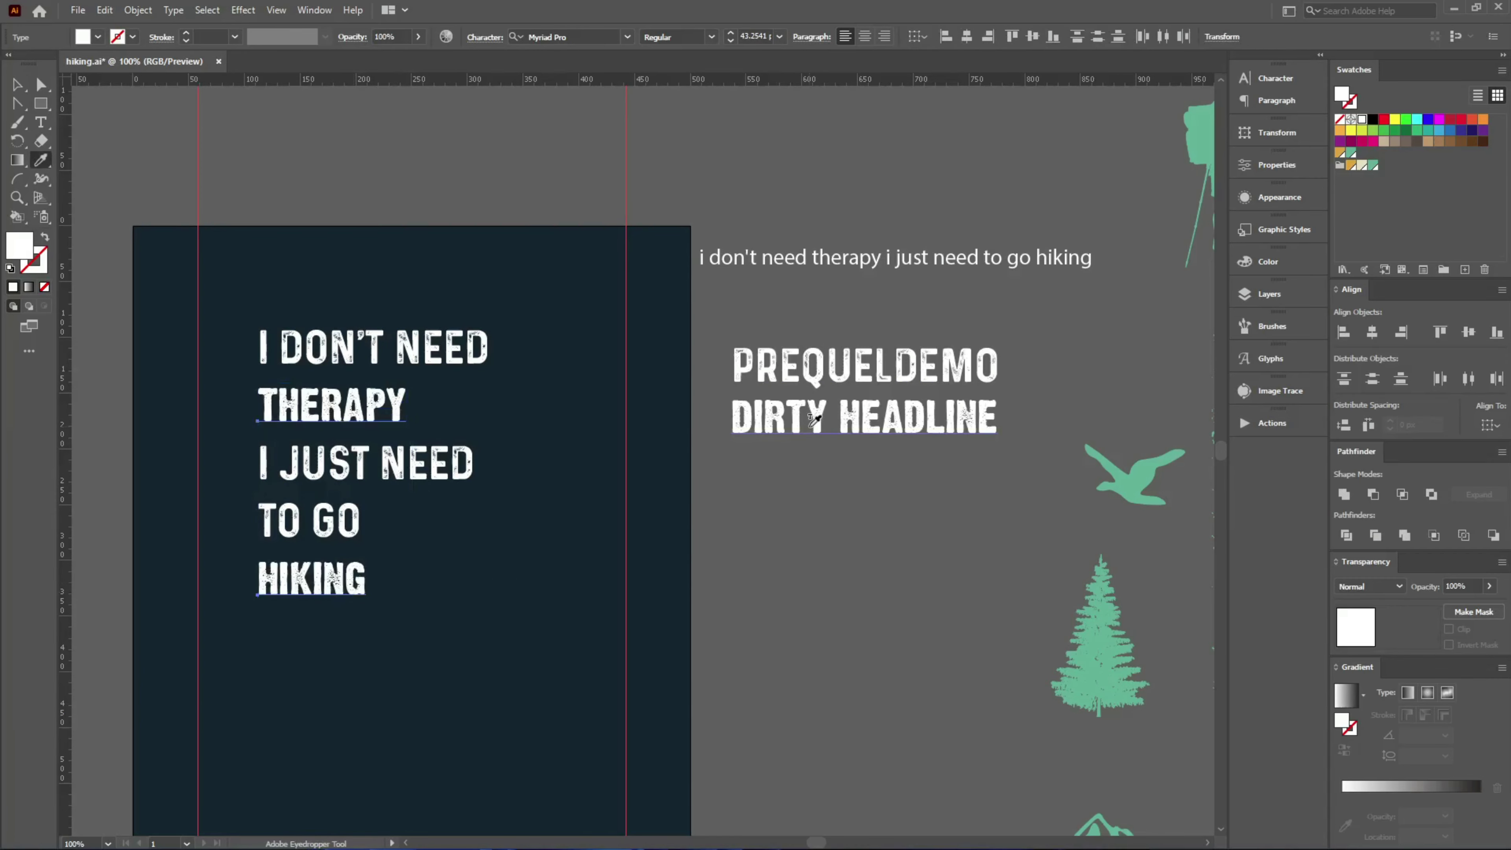
- Move the headline block left of the artboard, keep a duplicate, and convert THERAPY to outlines
key(ctrl+minus)
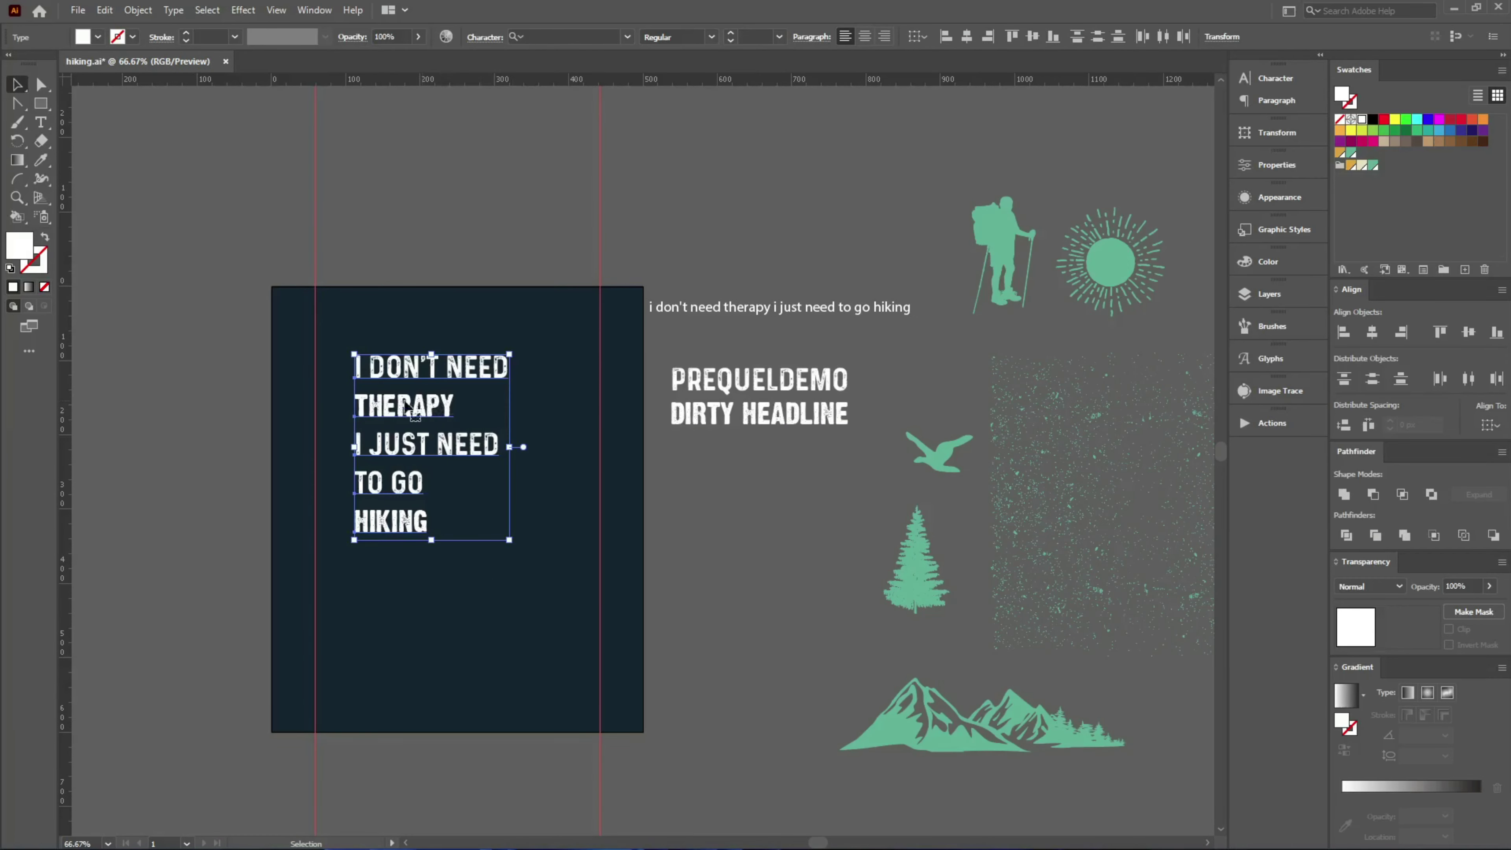
mouse_move(415, 401)
mouse_down()
mouse_move(190, 248)
mouse_move(180, 512)
mouse_move(493, 405)
mouse_up()
click(381, 557)
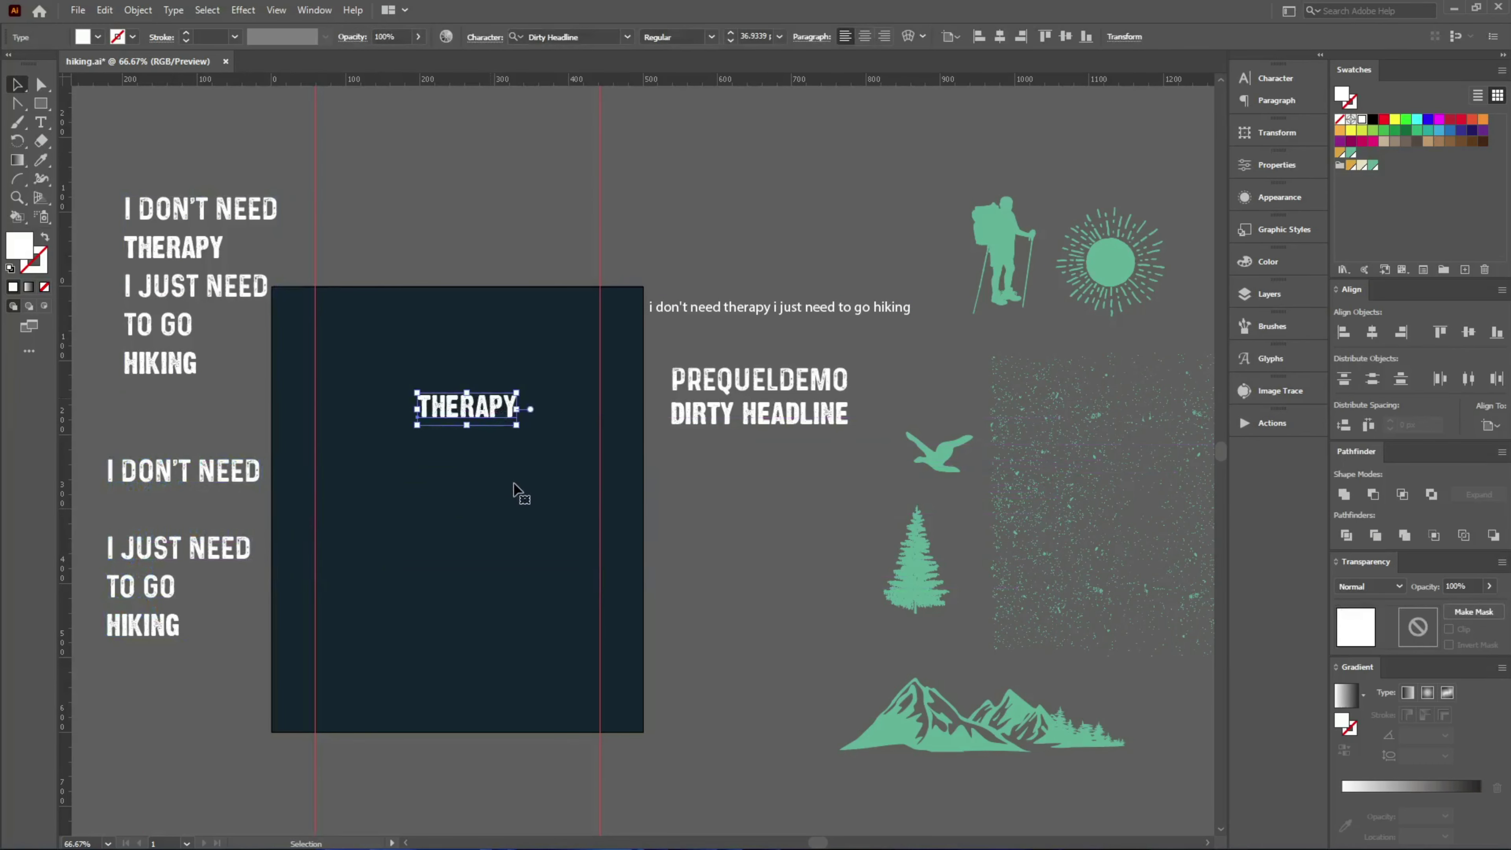
right_click(491, 398)
click(536, 535)
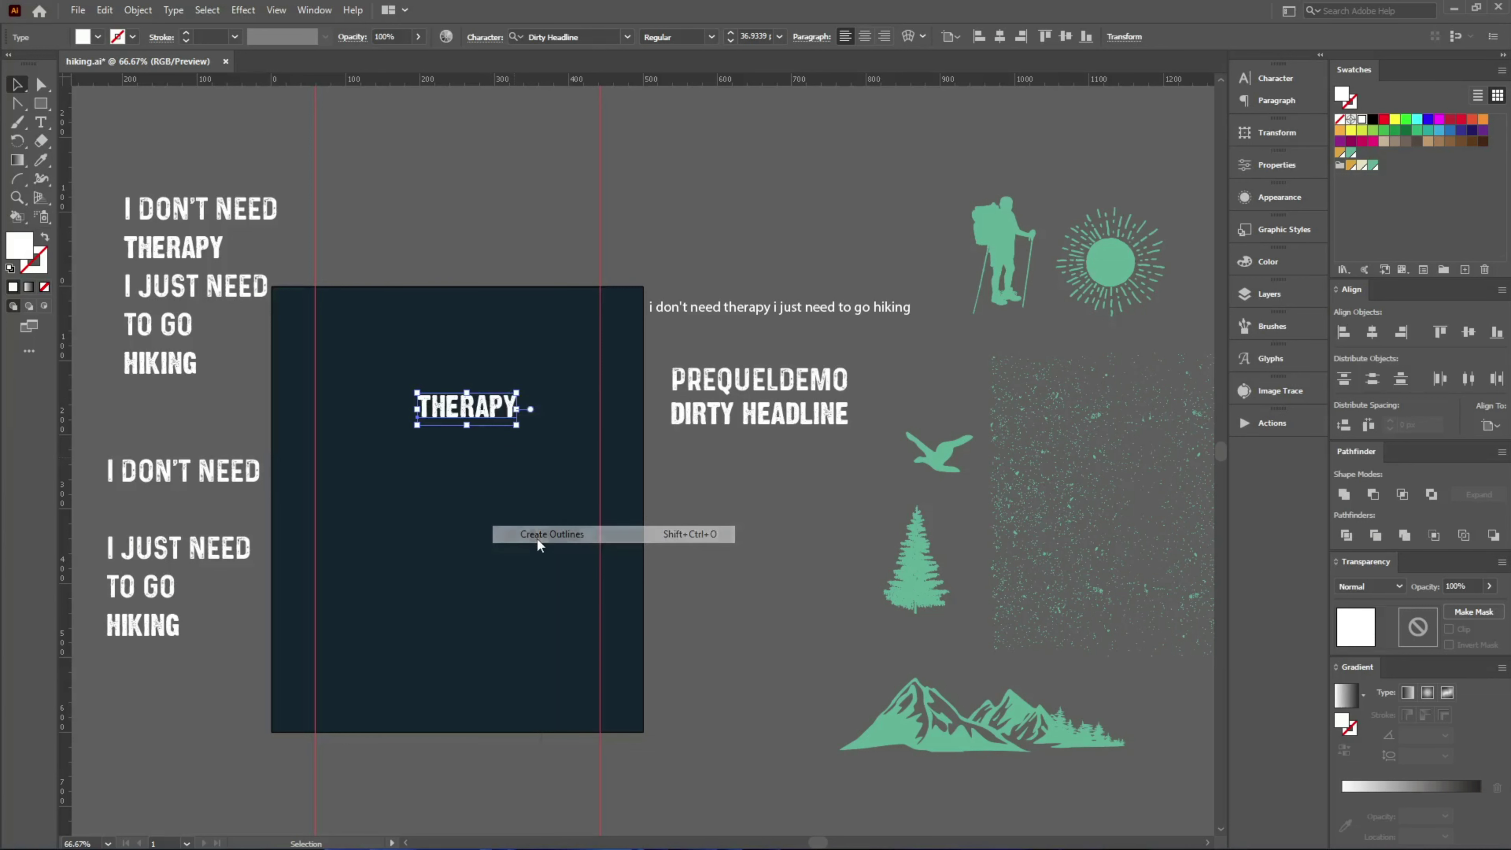
key(ctrl+shift+o)
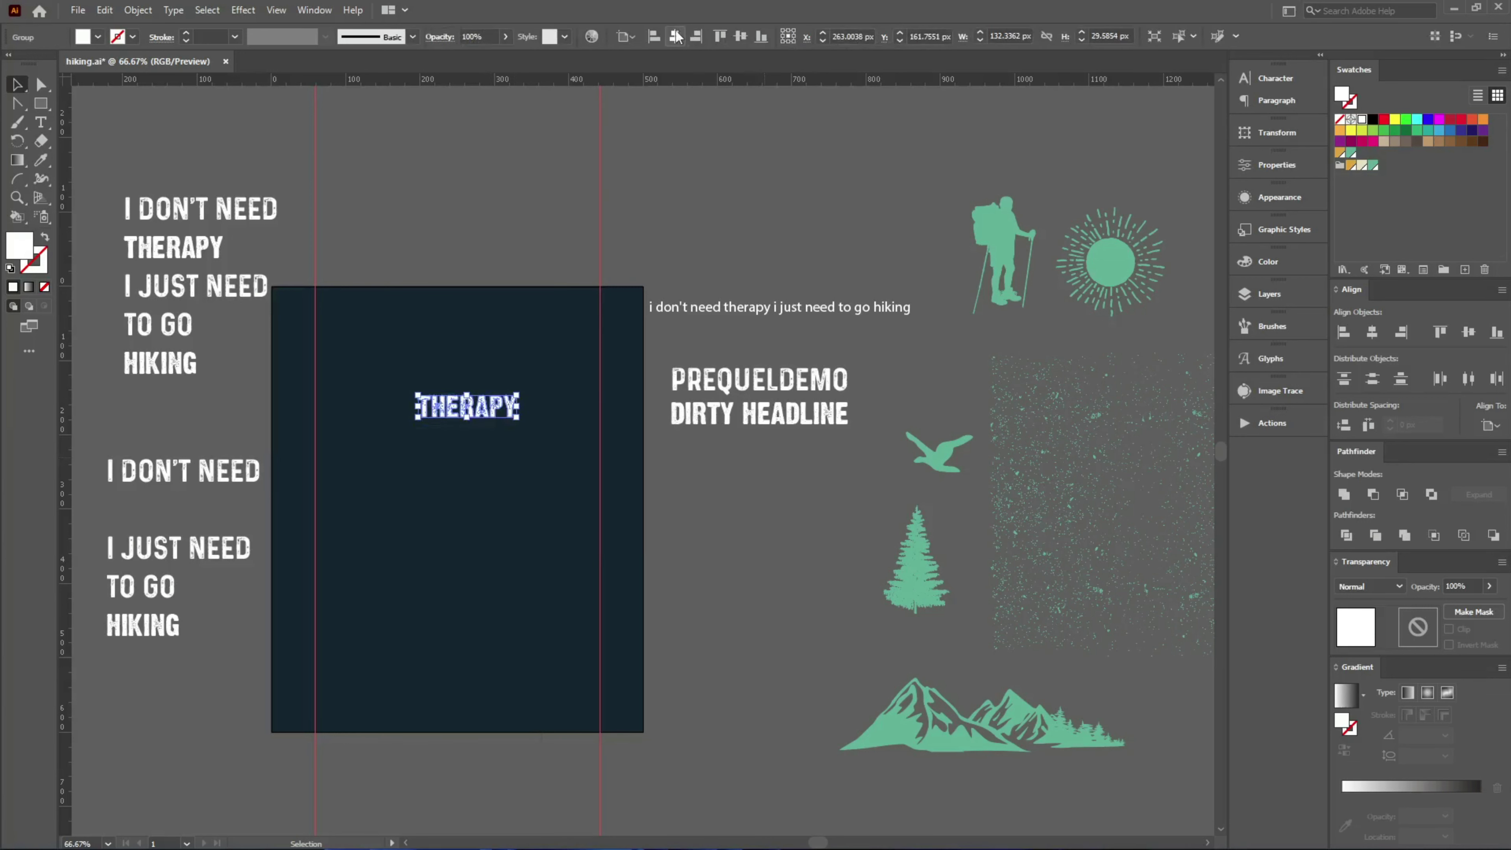
- Centre THERAPY horizontally, stretch it across most of the artboard width, and fill it dark green
click(676, 36)
key(ctrl+equal)
key(ctrl+equal)
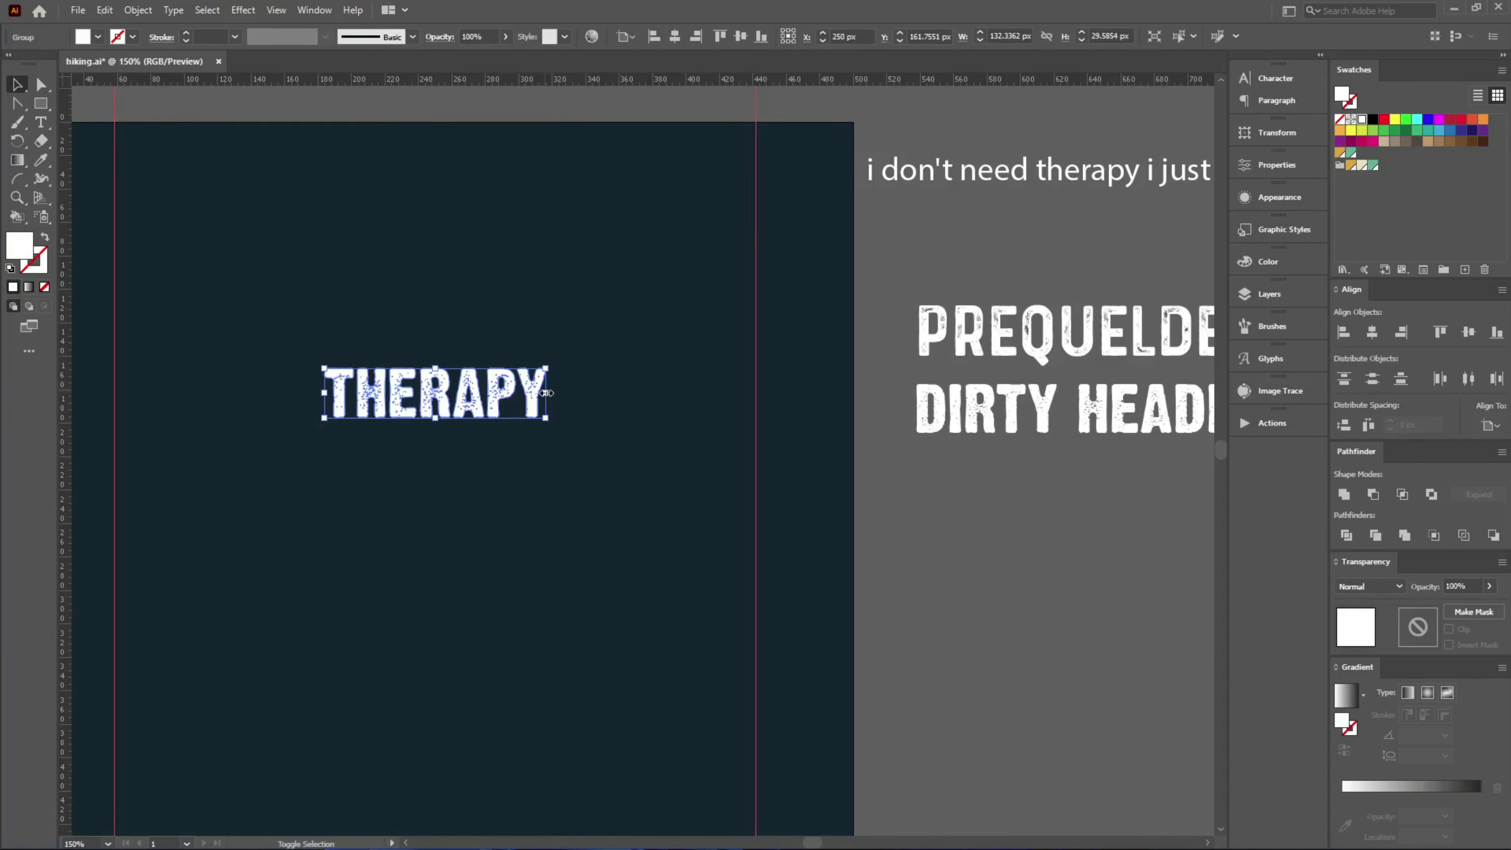
drag(546, 393, 730, 392)
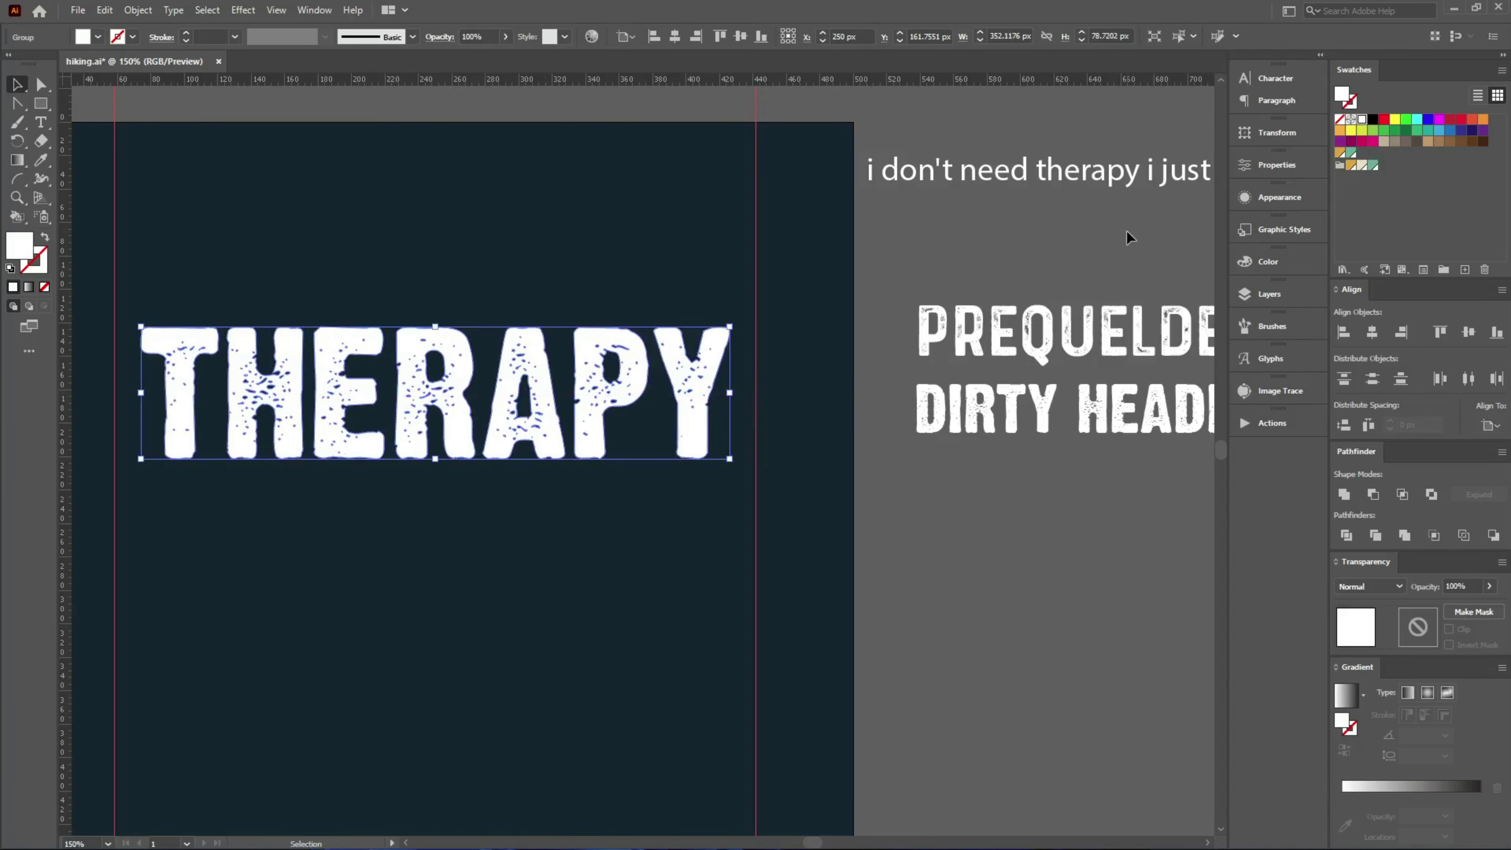
key(a)
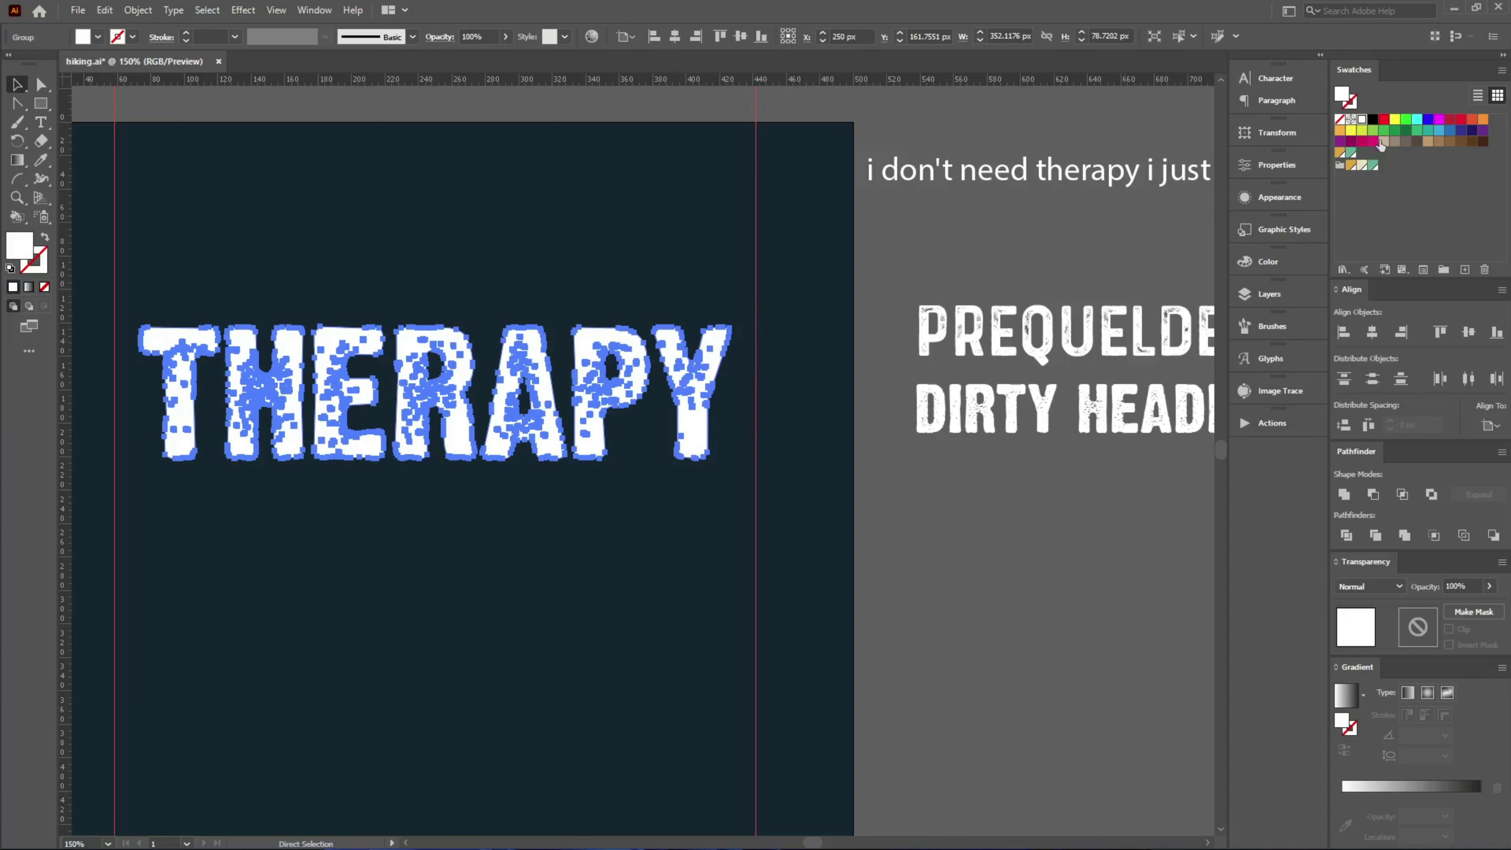
click(1407, 131)
key(v)
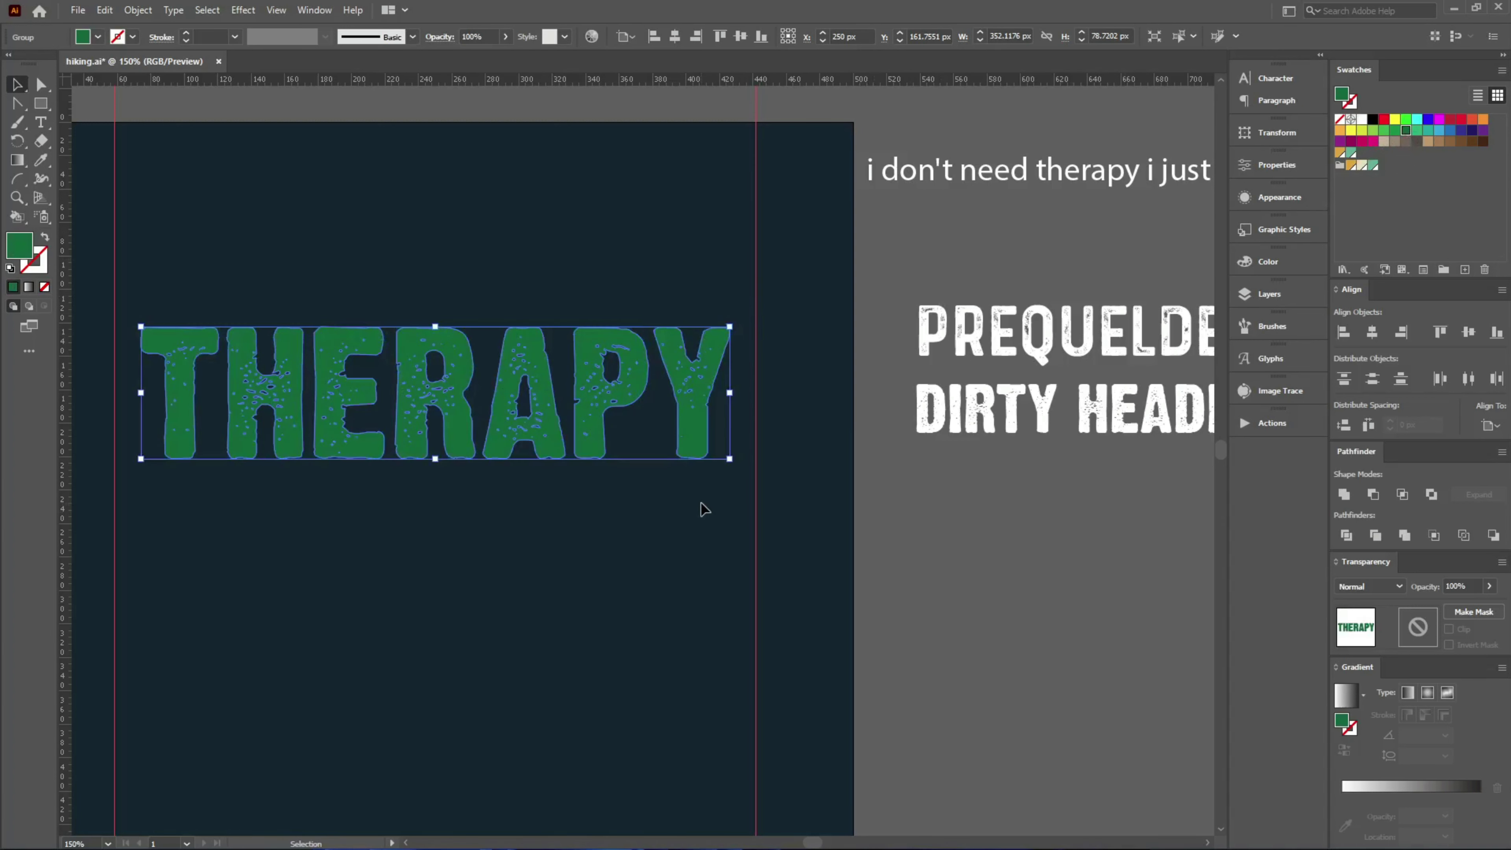
key(a)
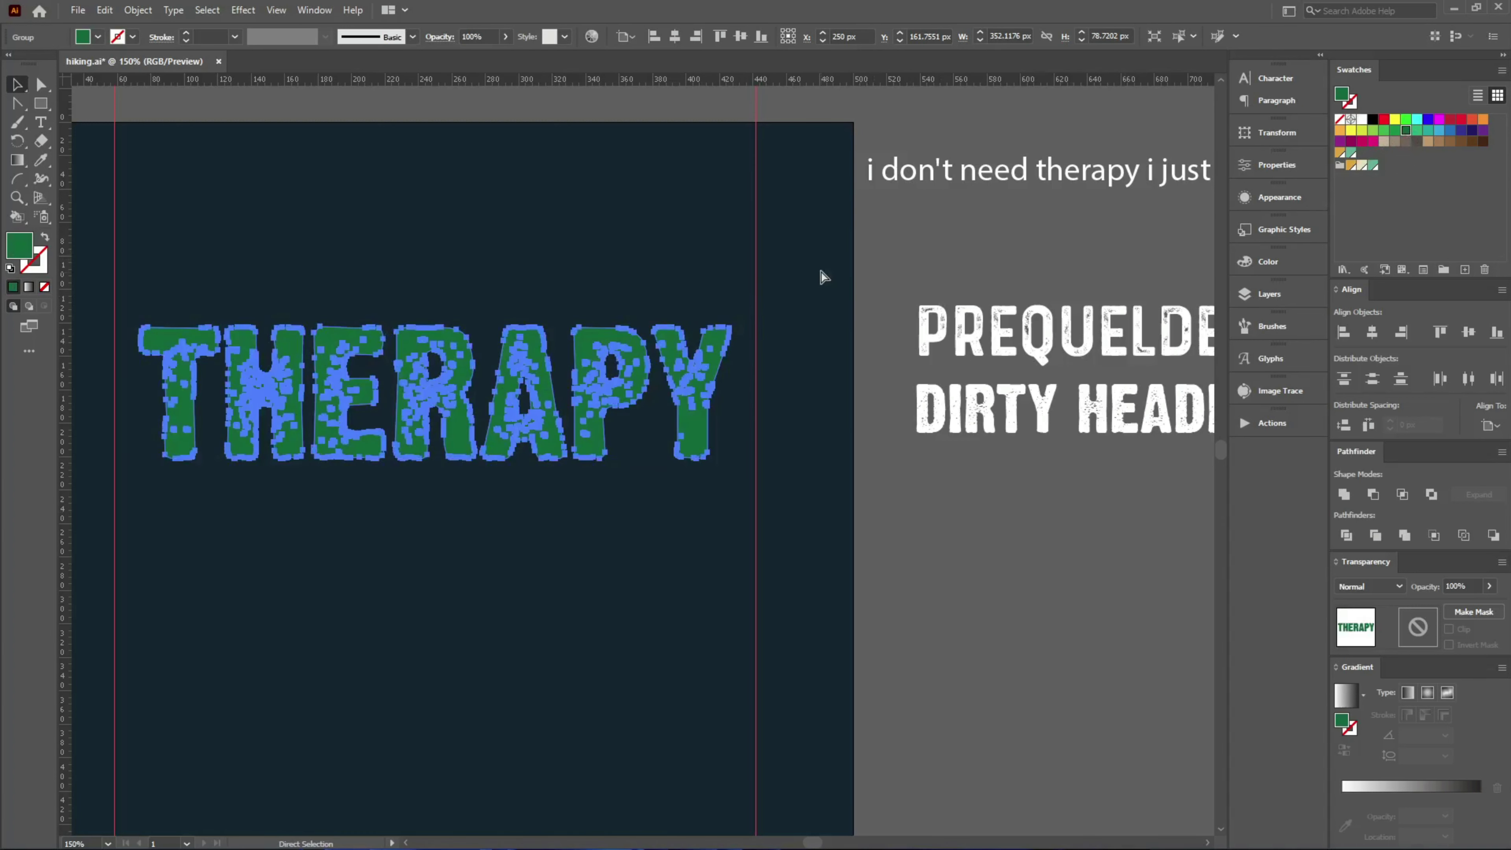
key(v)
scroll(696, 379, up, 3)
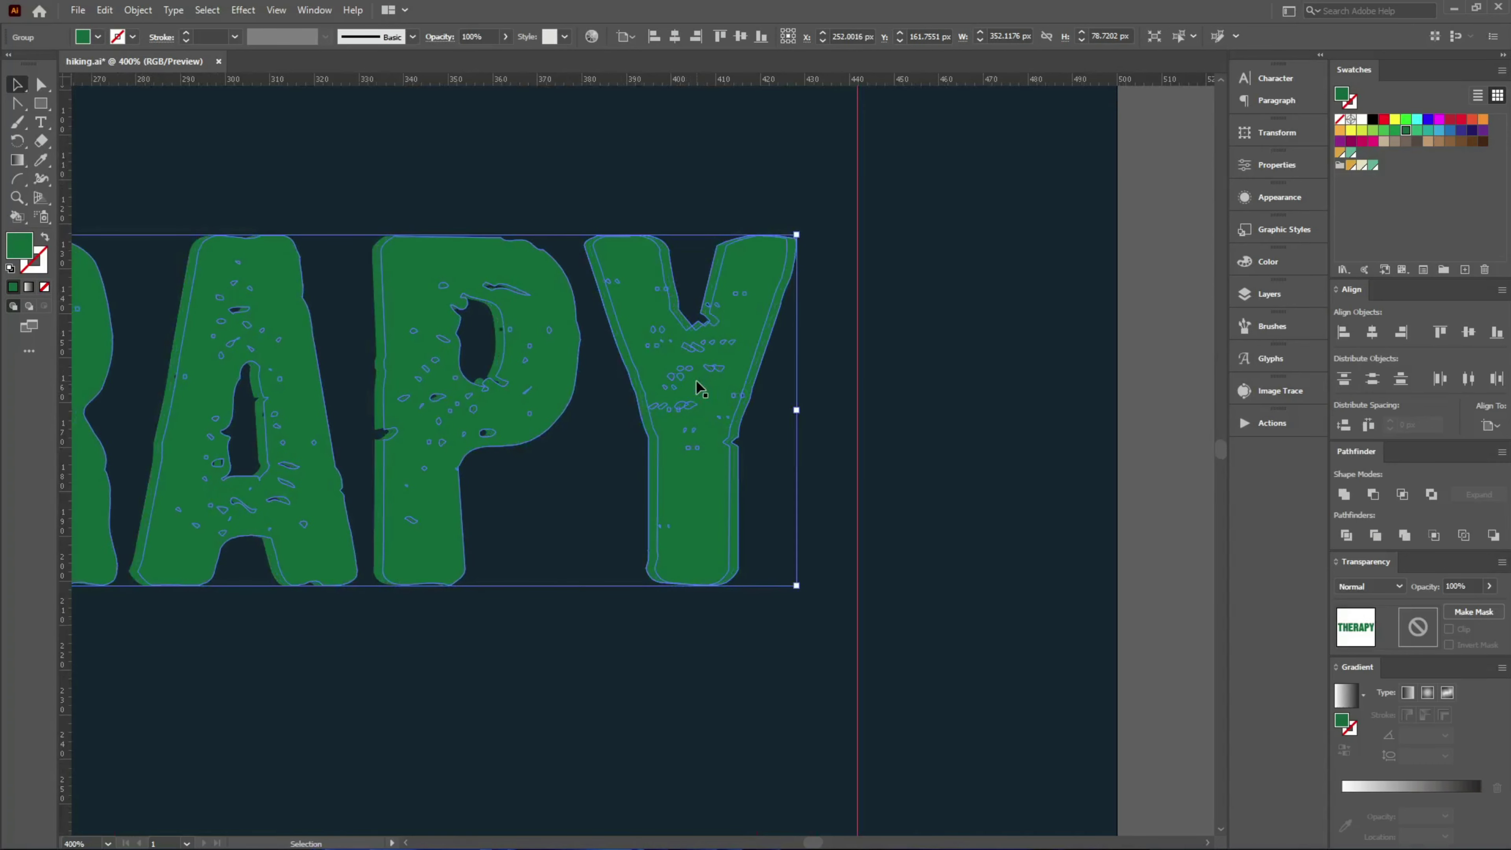
- Make the back THERAPY copy light green, nudge it right and down, and preview a 1.7 px offset path
click(1382, 130)
key(Right)
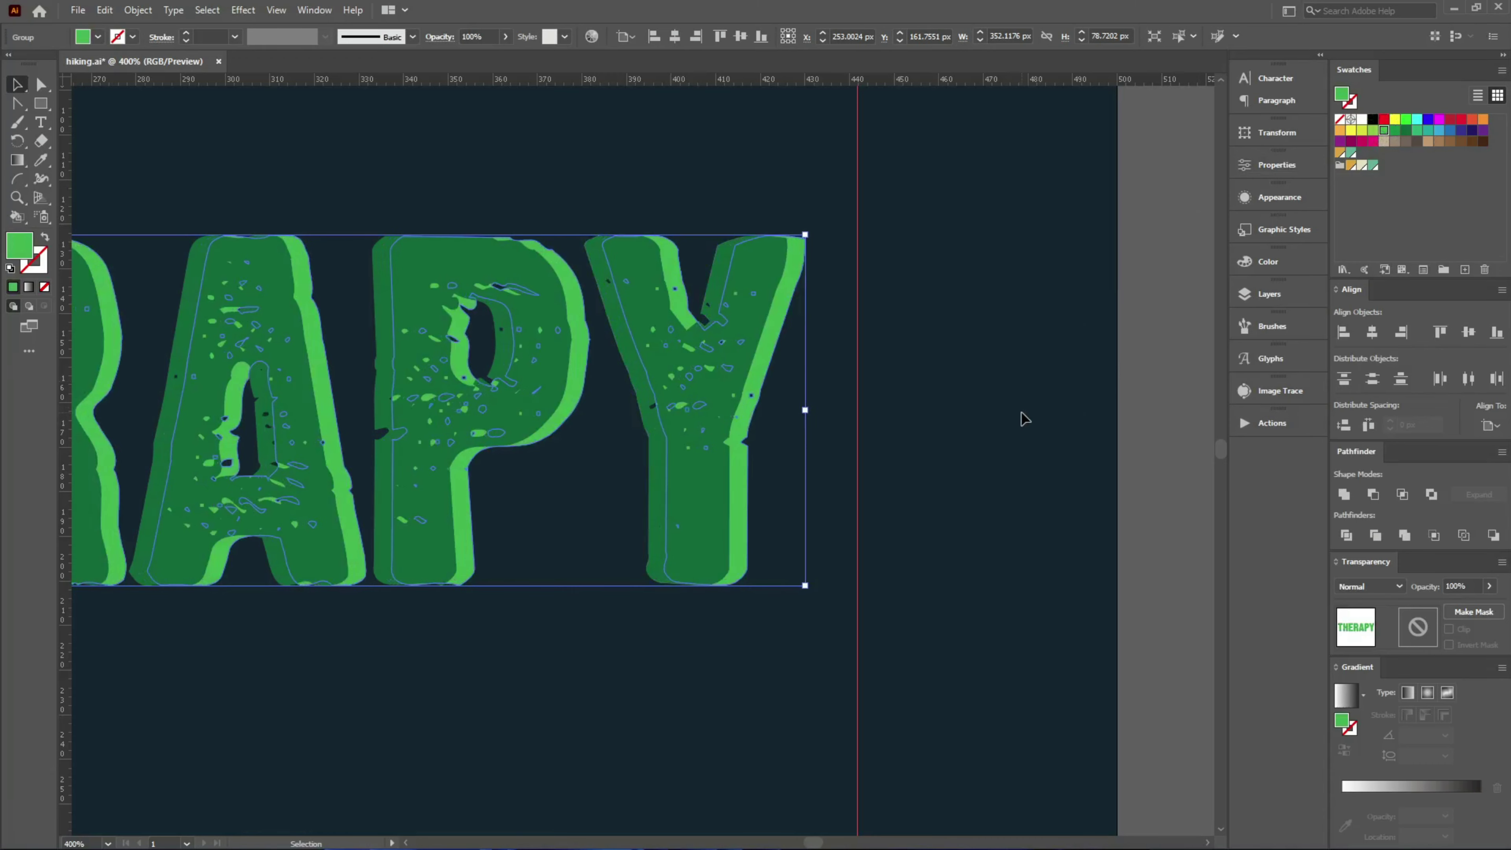
key(Down)
key(Down)
key(Down)
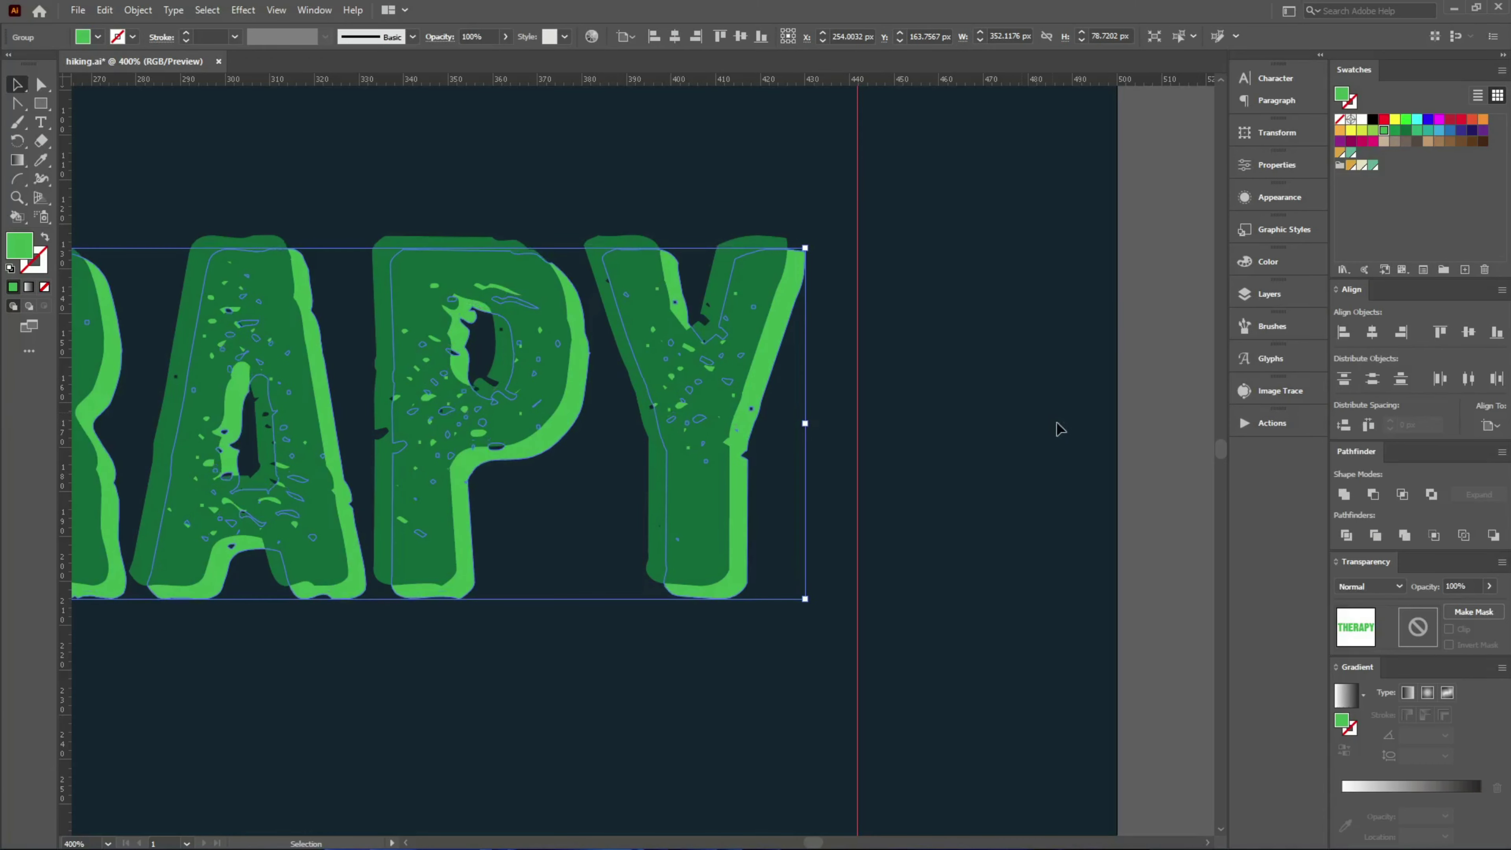
key(ctrl+z)
key(ctrl+z)
key(ctrl+z)
key(ctrl+z)
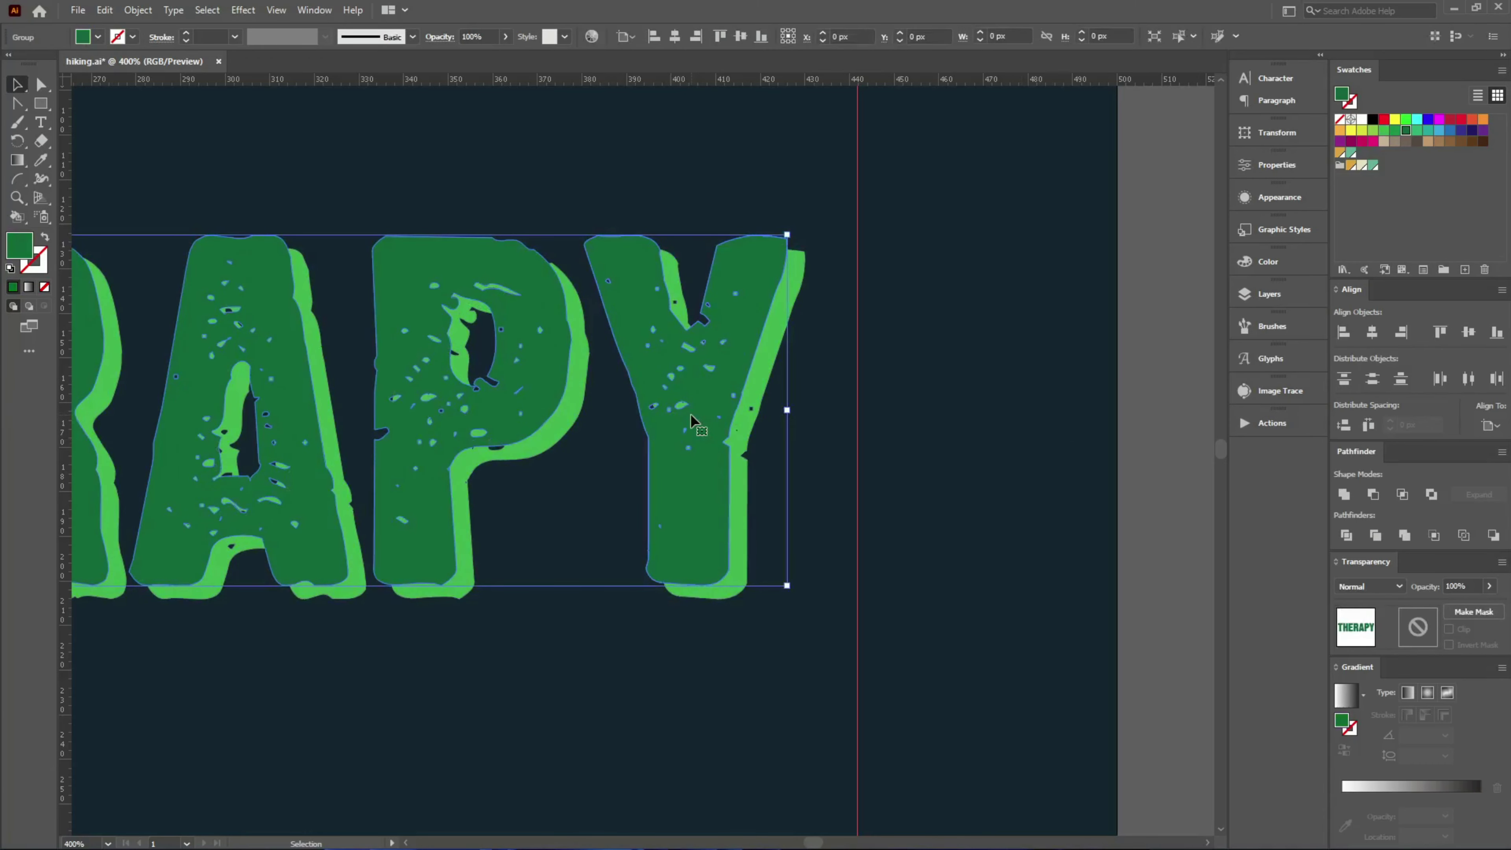
key(ctrl+z)
key(ctrl+alt+o)
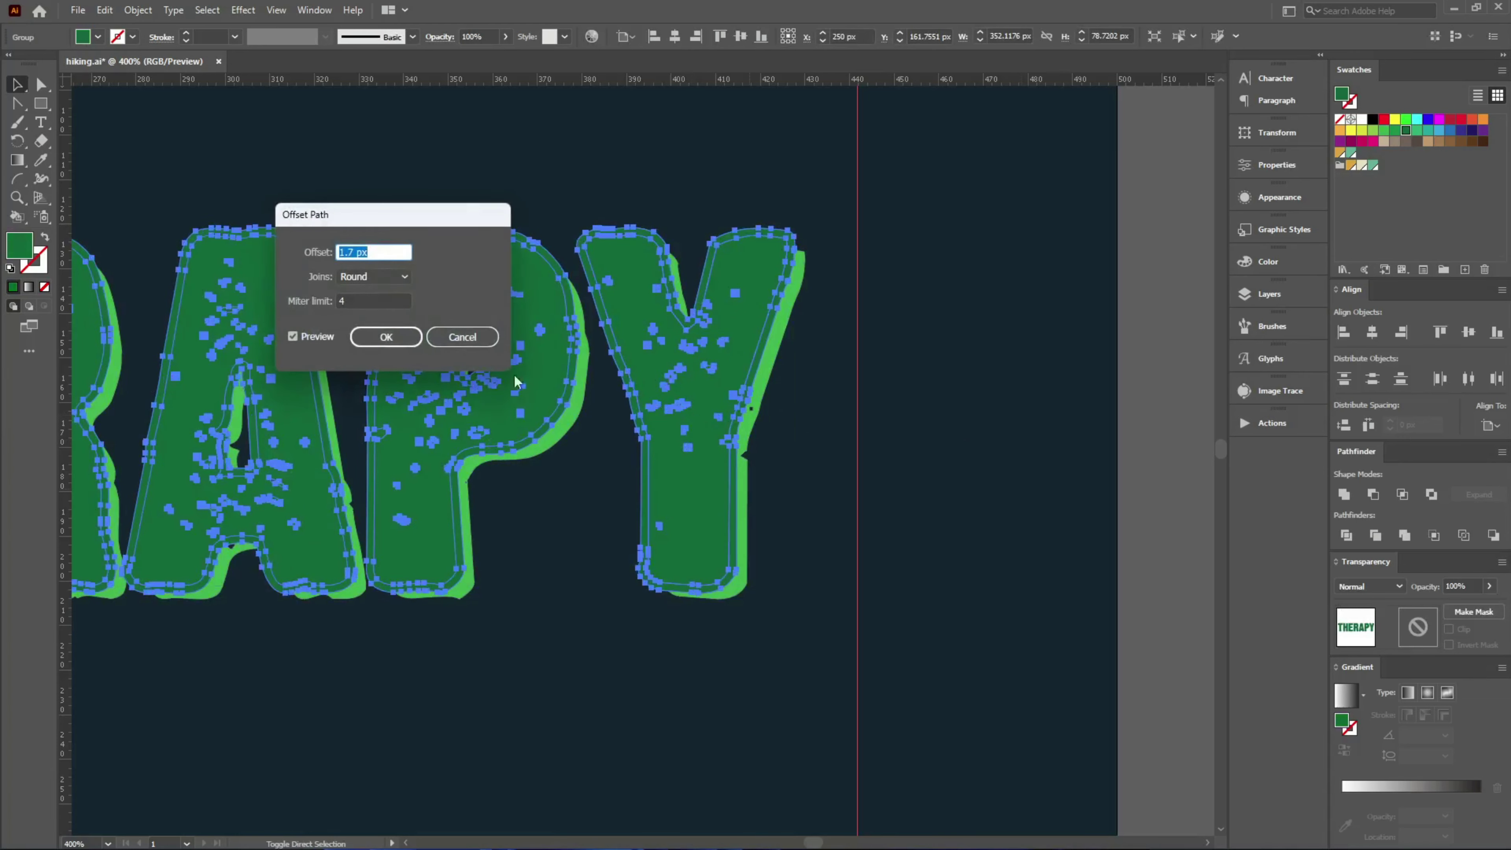
- Apply the 1.7 px offset and mask THERAPY with the speckled texture using black letter shapes
click(387, 337)
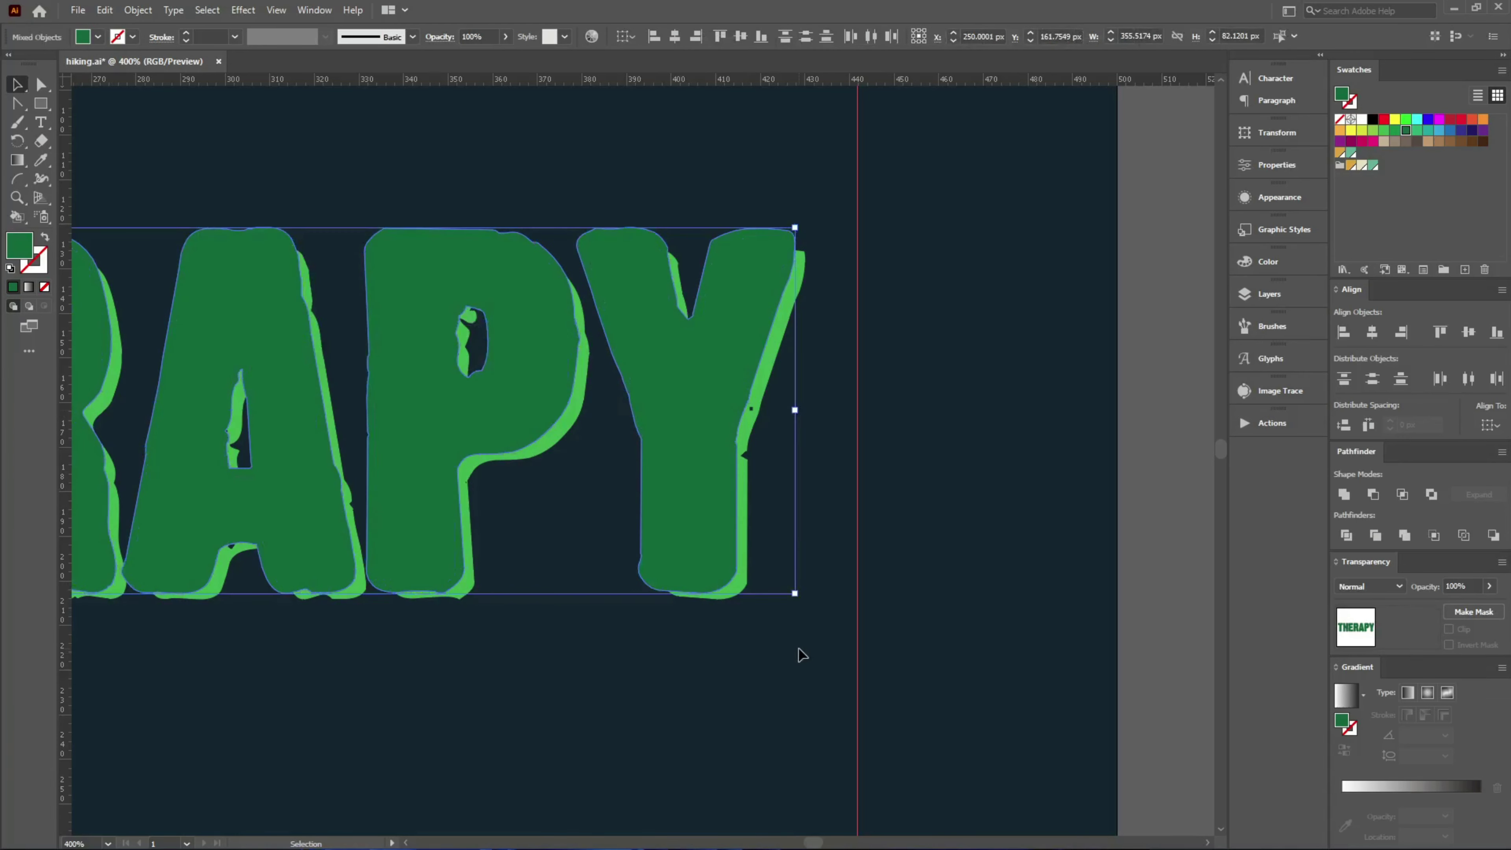
key(ctrl+f)
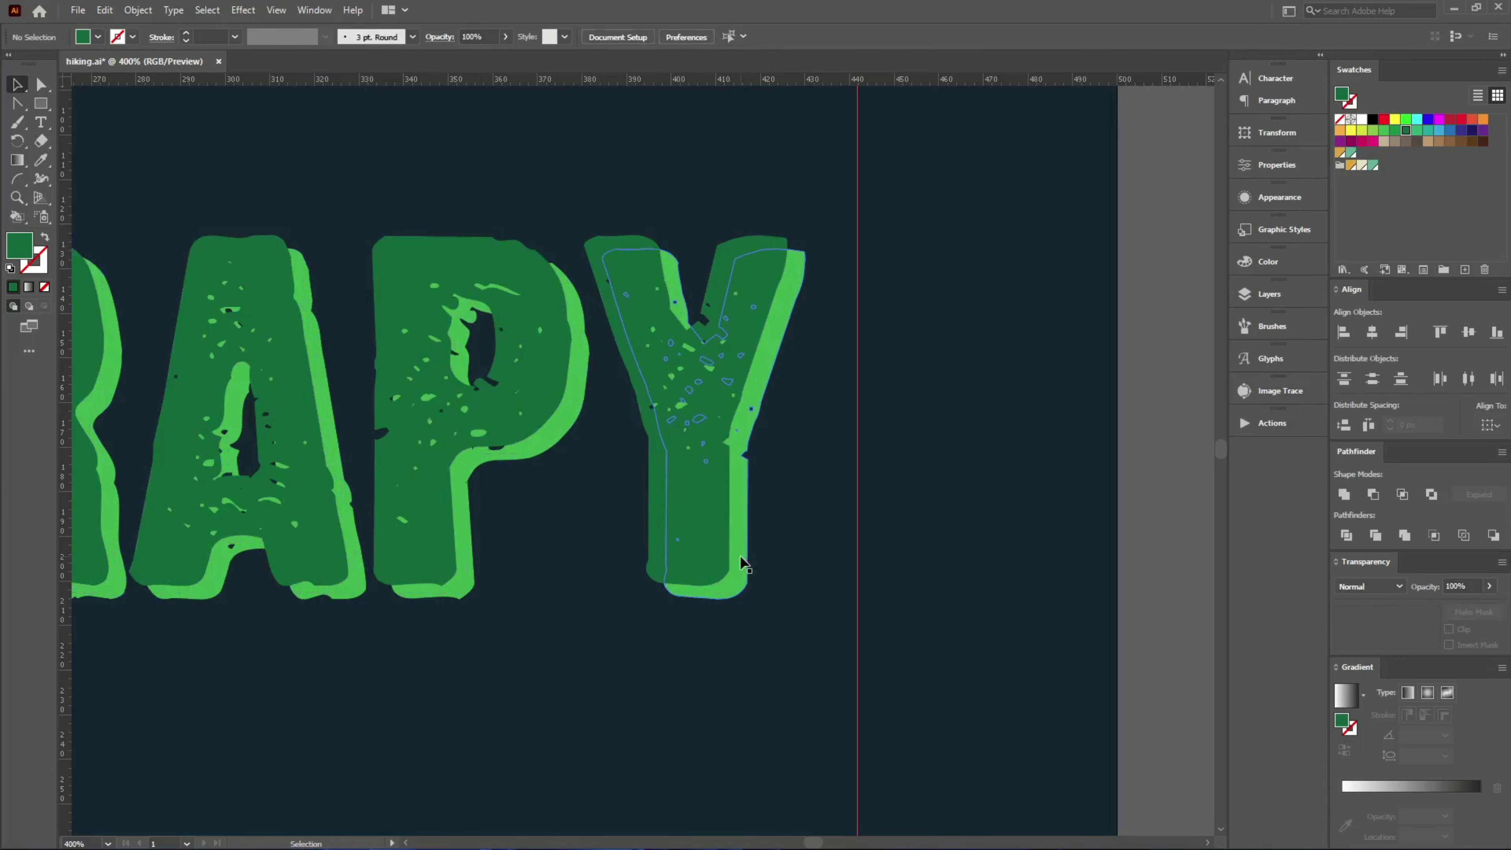
click(1474, 612)
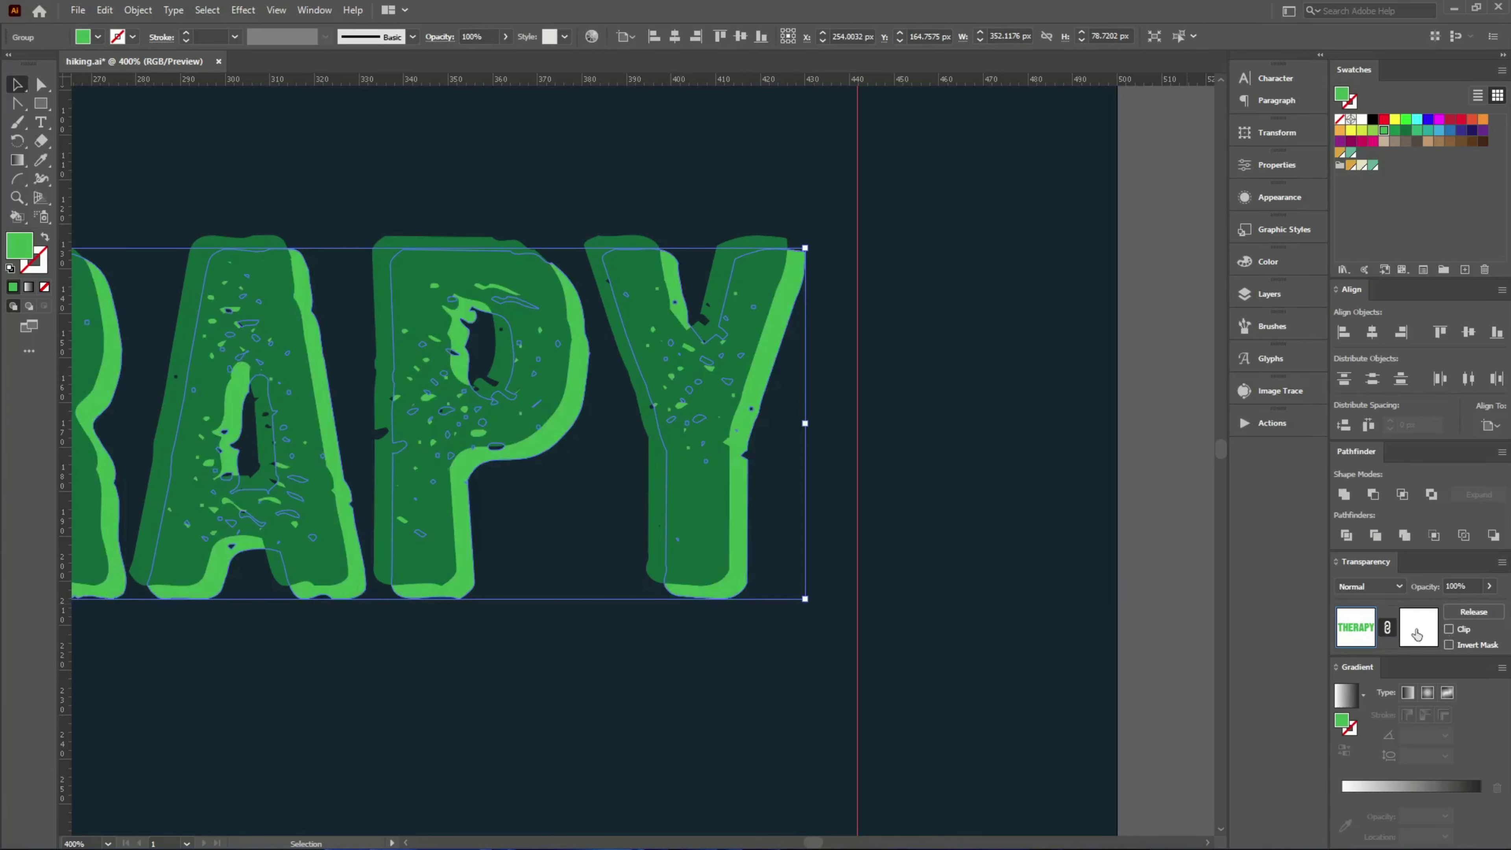
click(1416, 628)
key(ctrl+f)
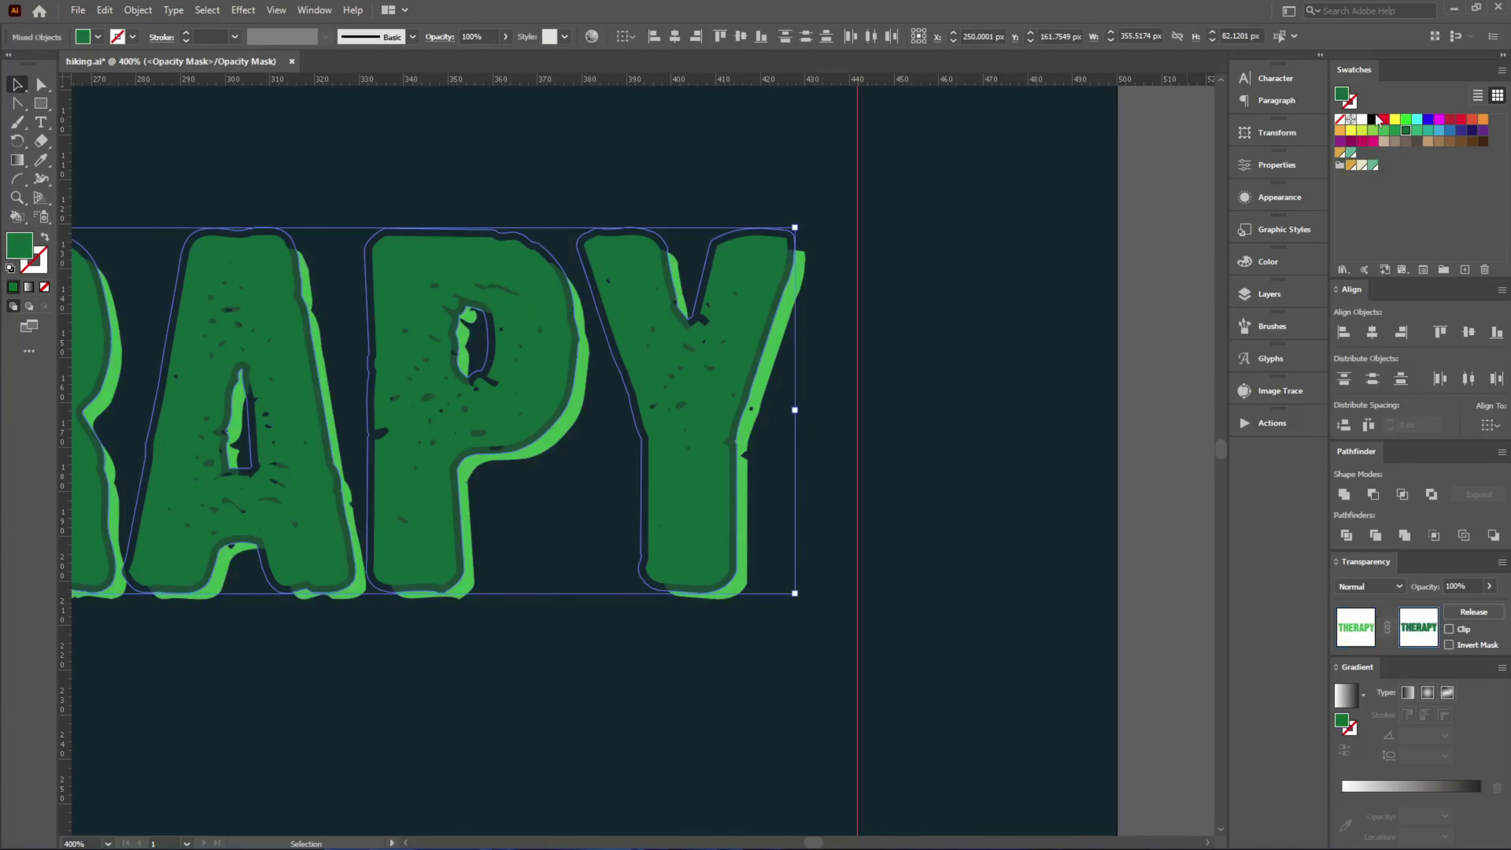
click(1373, 120)
click(1358, 626)
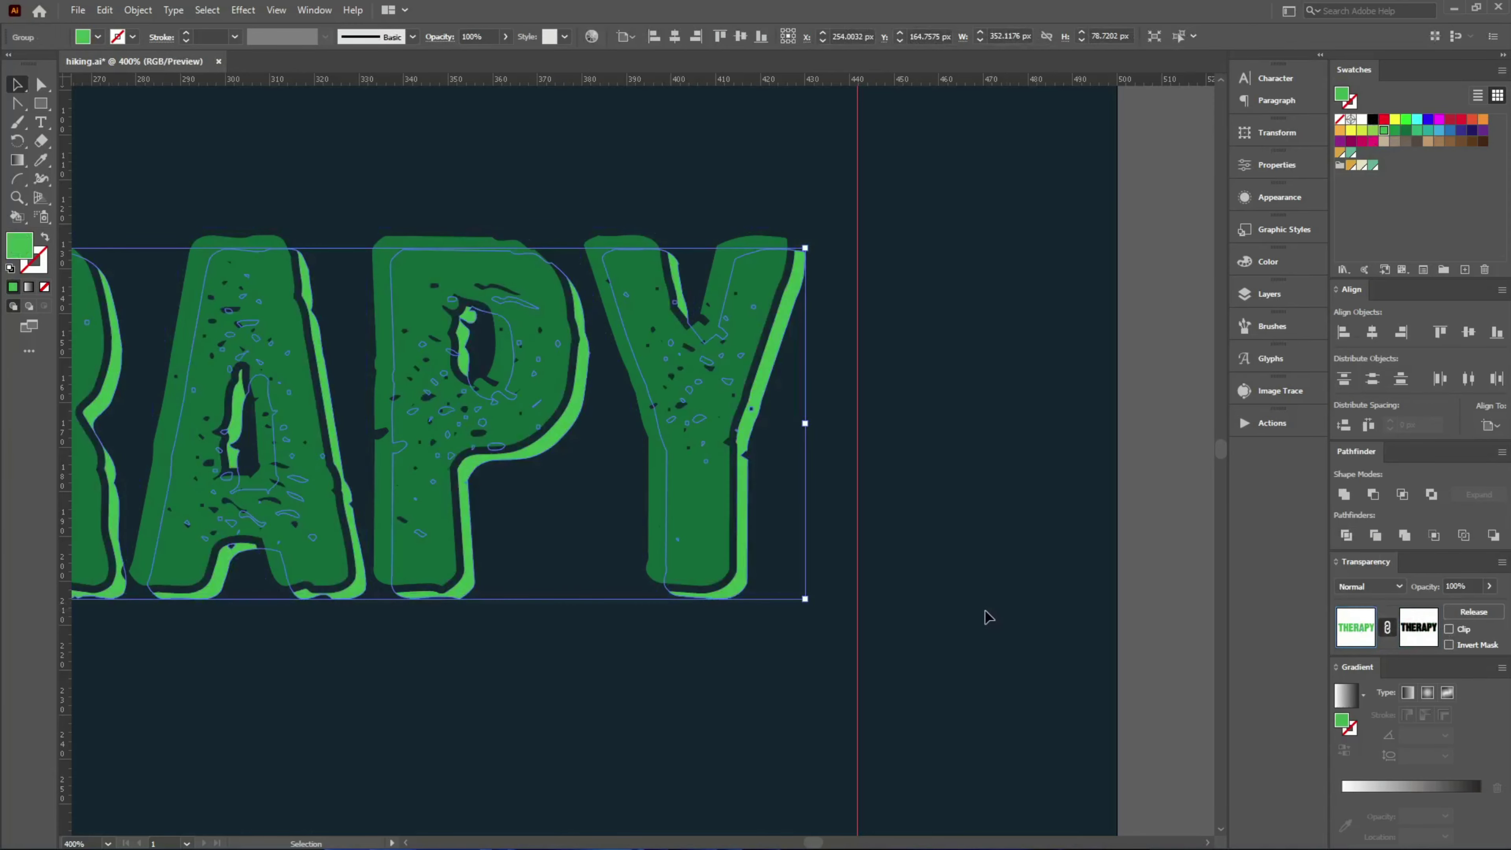
- Centre the grunge-masked THERAPY group horizontally and enlarge it to span the artboard width
click(955, 684)
key(a)
click(541, 453)
key(v)
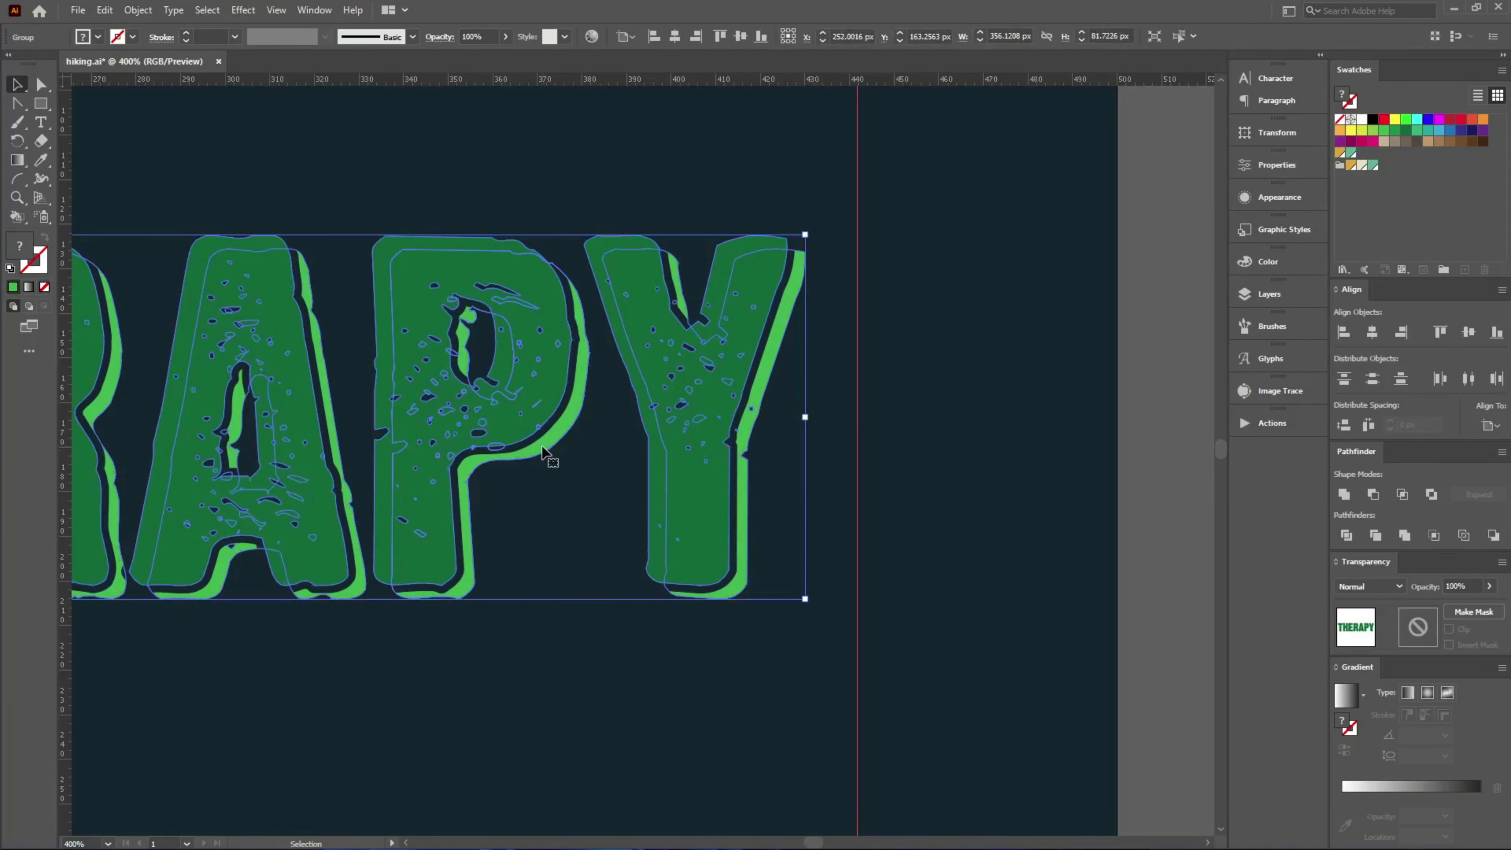
key(ctrl+minus)
key(ctrl+minus)
key(ctrl+minus)
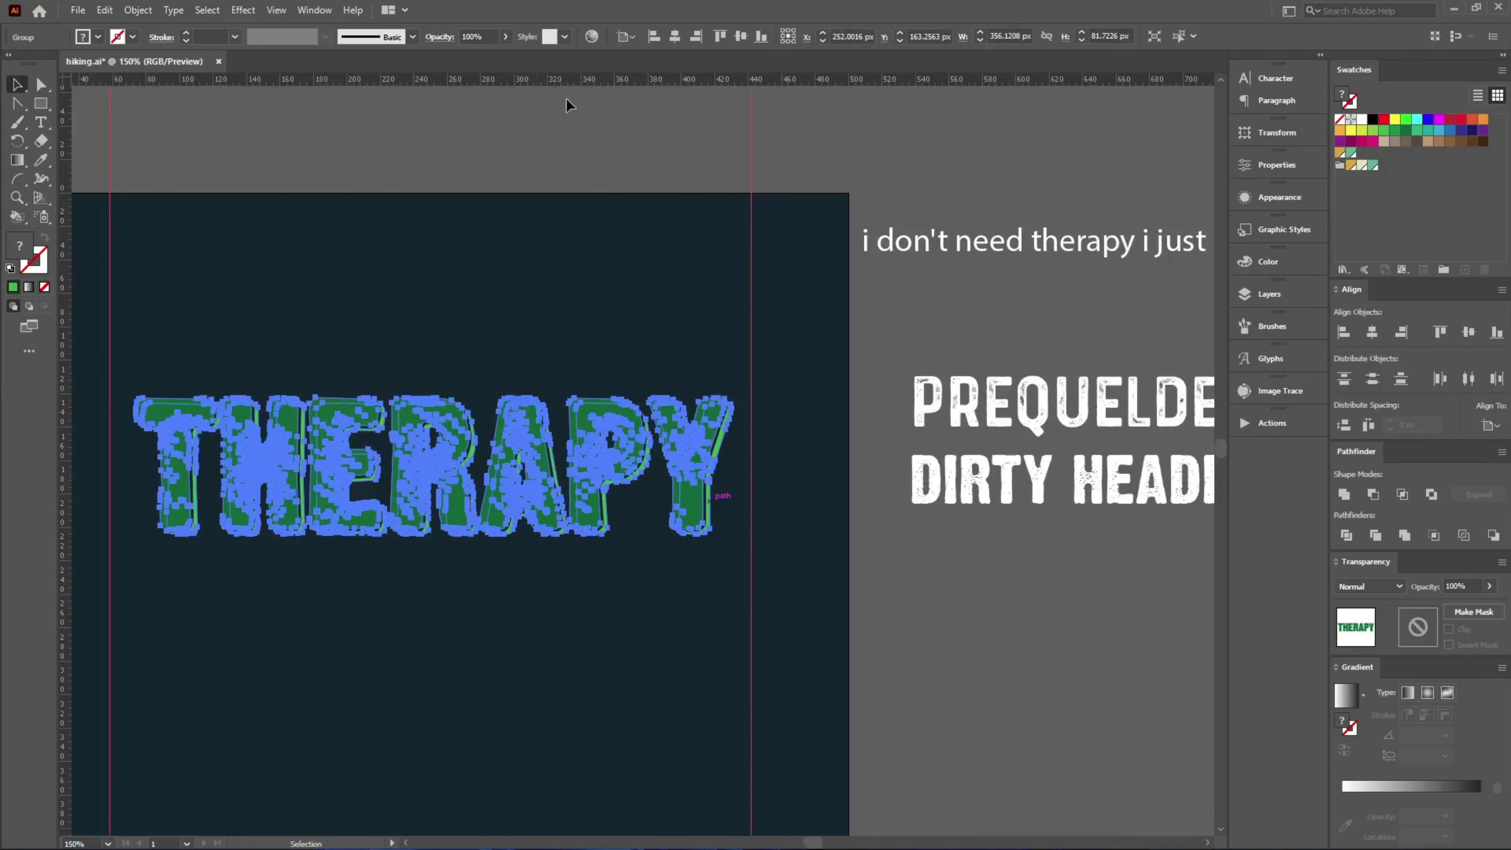
click(675, 38)
scroll(725, 466, up, 1)
scroll(732, 492, up, 2)
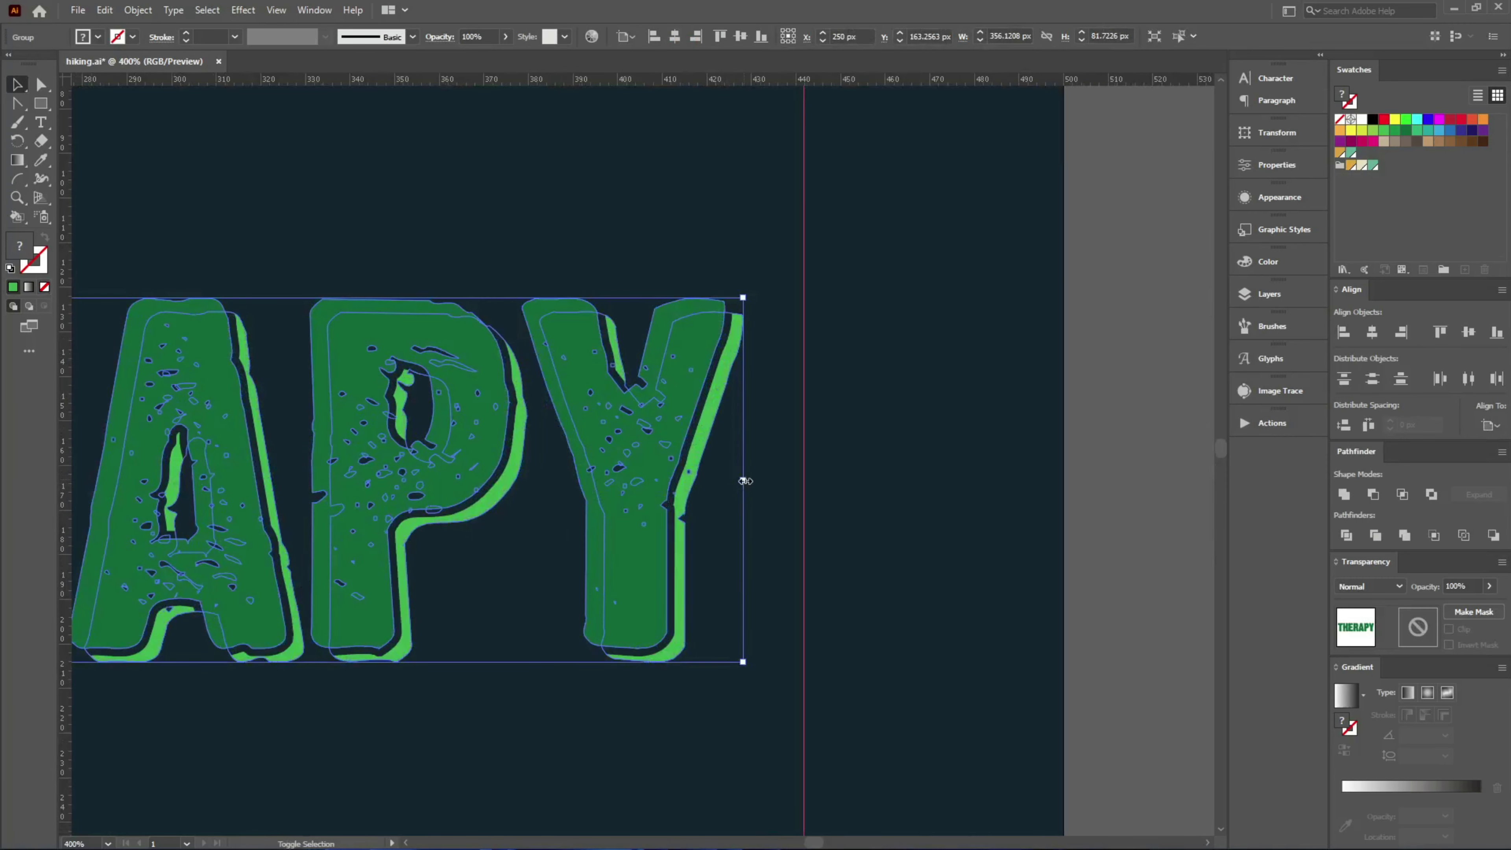
drag(745, 480, 807, 489)
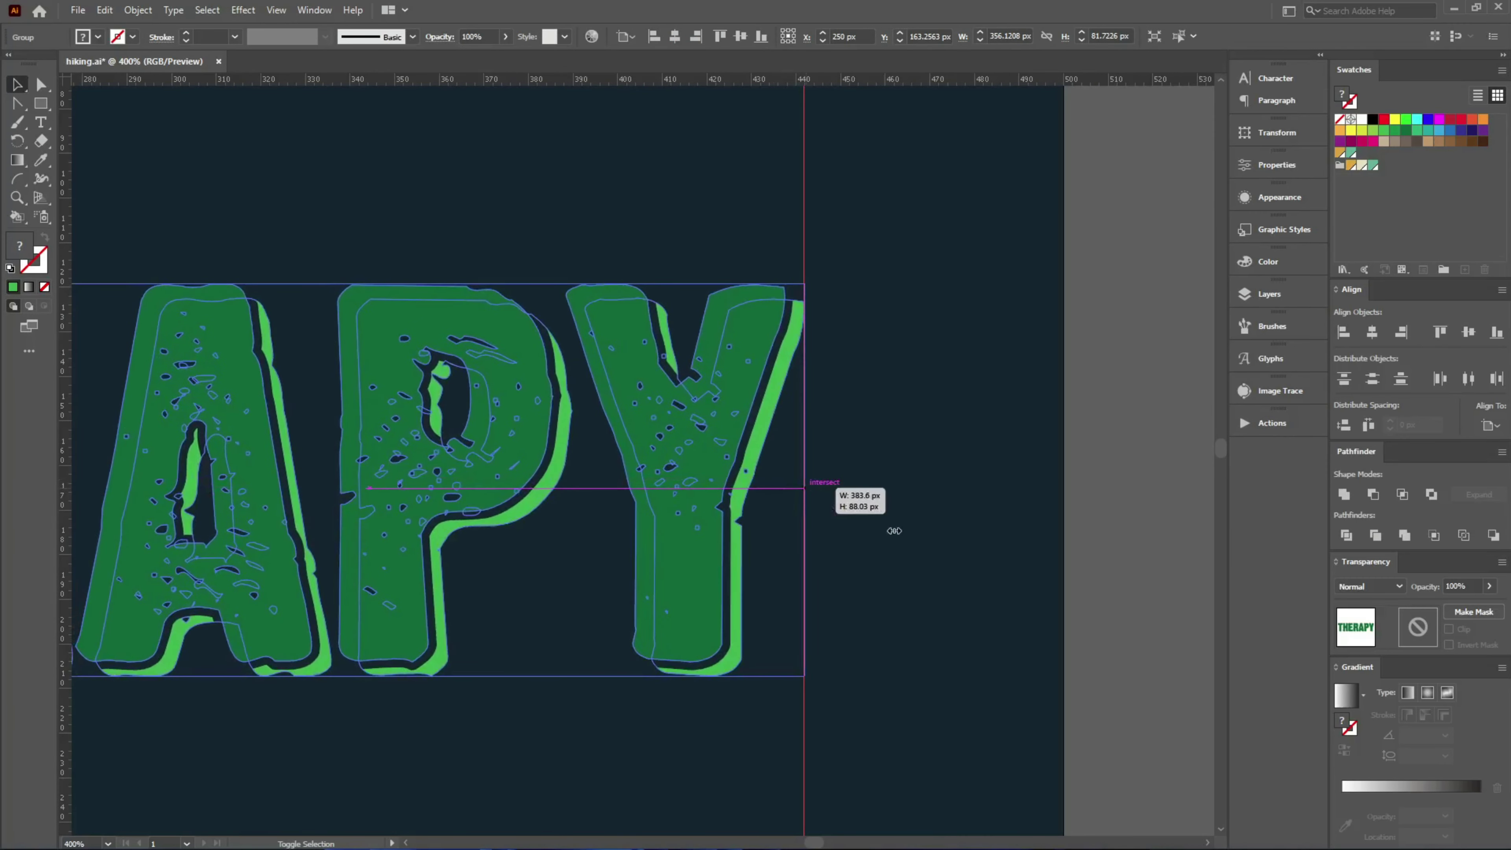
drag(894, 531, 894, 516)
click(894, 516)
key(ctrl+1)
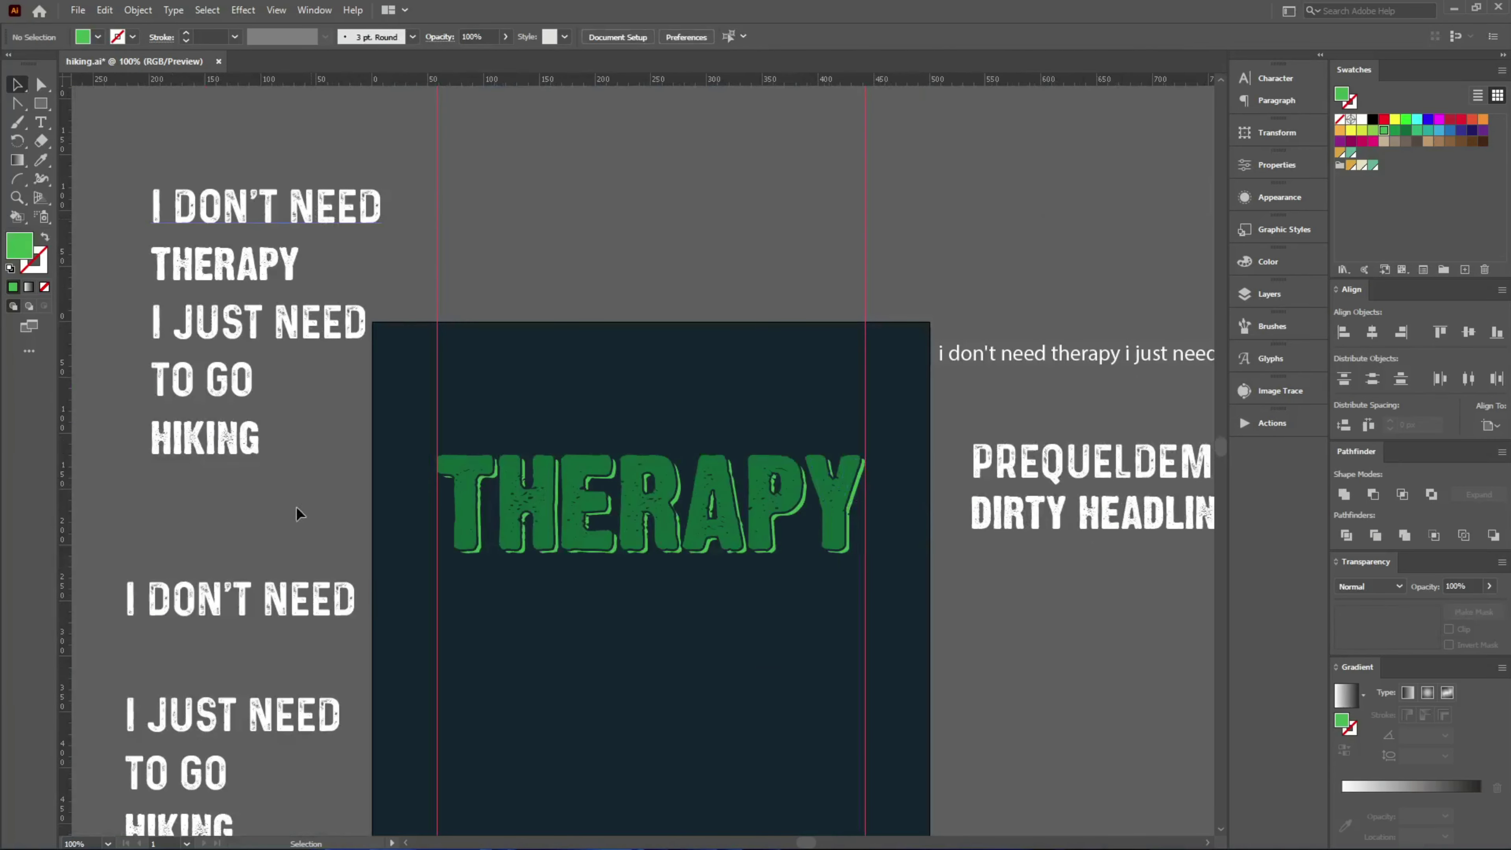
- Drag I DON'T NEED above THERAPY and move the full quote block out of the way
drag(288, 610, 710, 421)
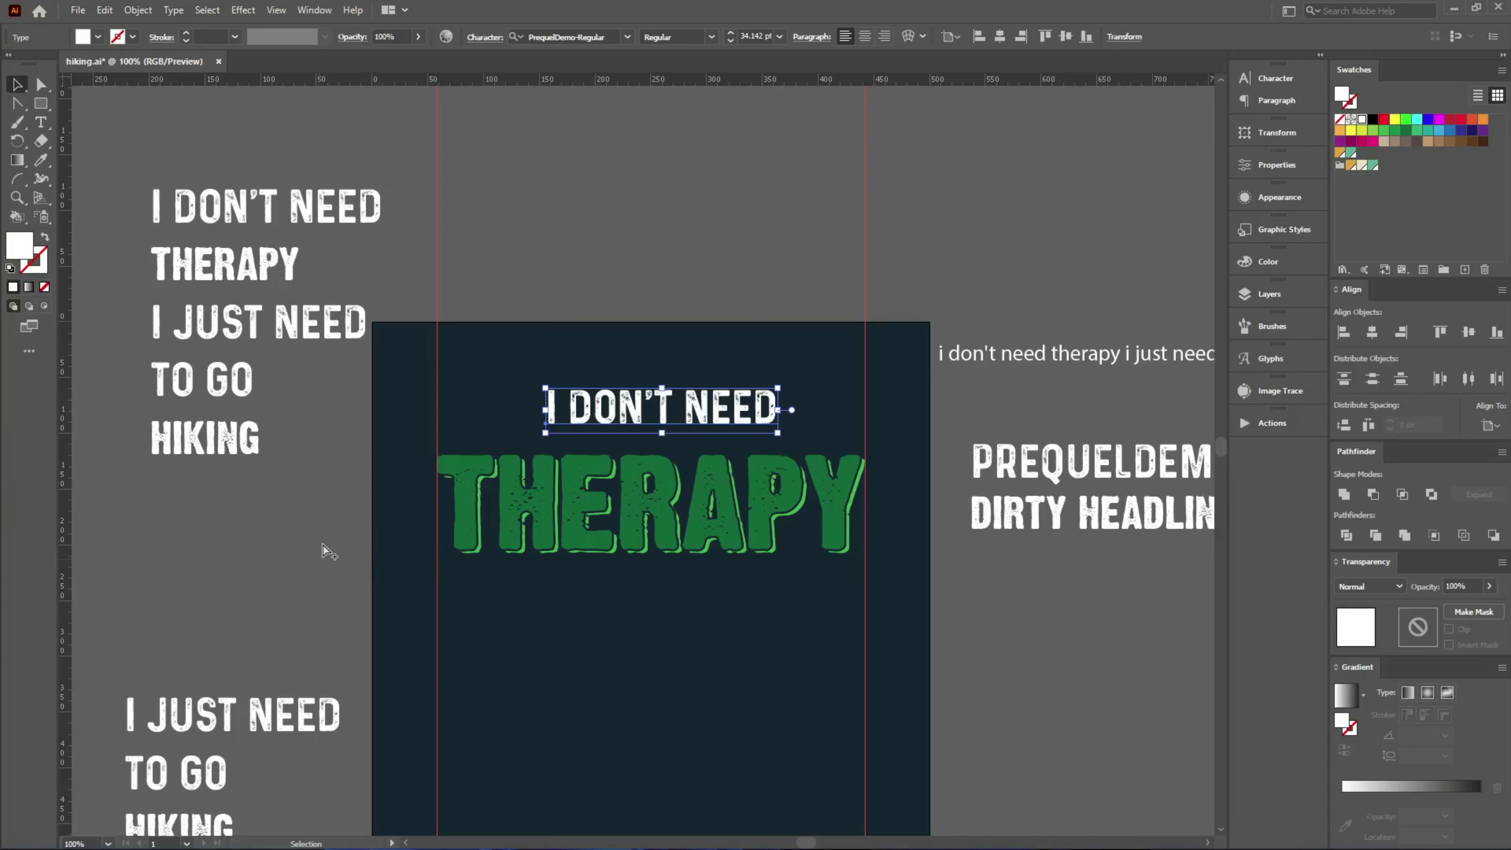
key(ctrl+minus)
click(324, 423)
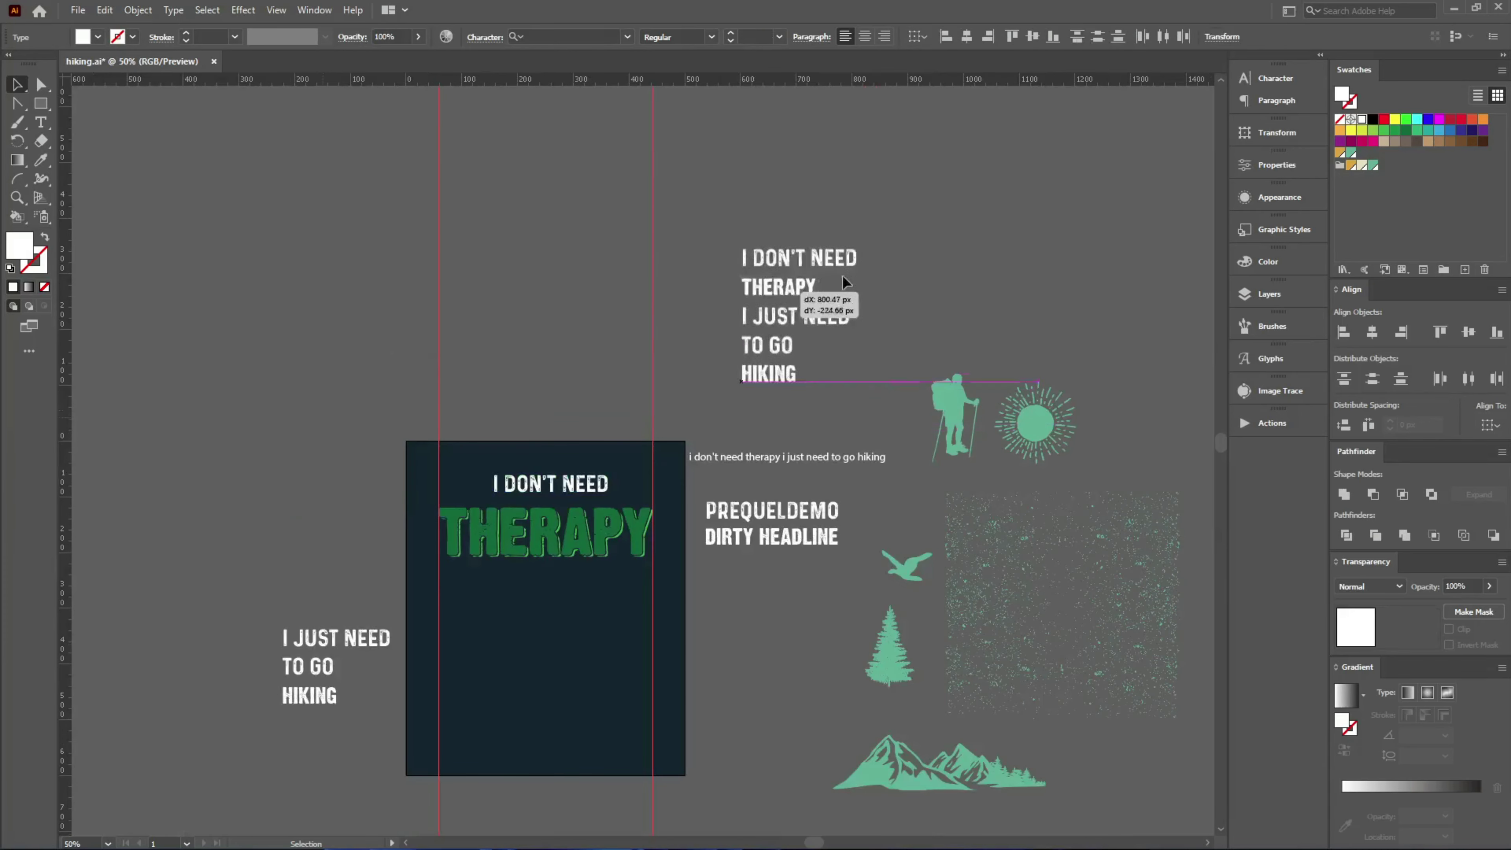
drag(324, 423, 1000, 253)
scroll(548, 498, up, 3)
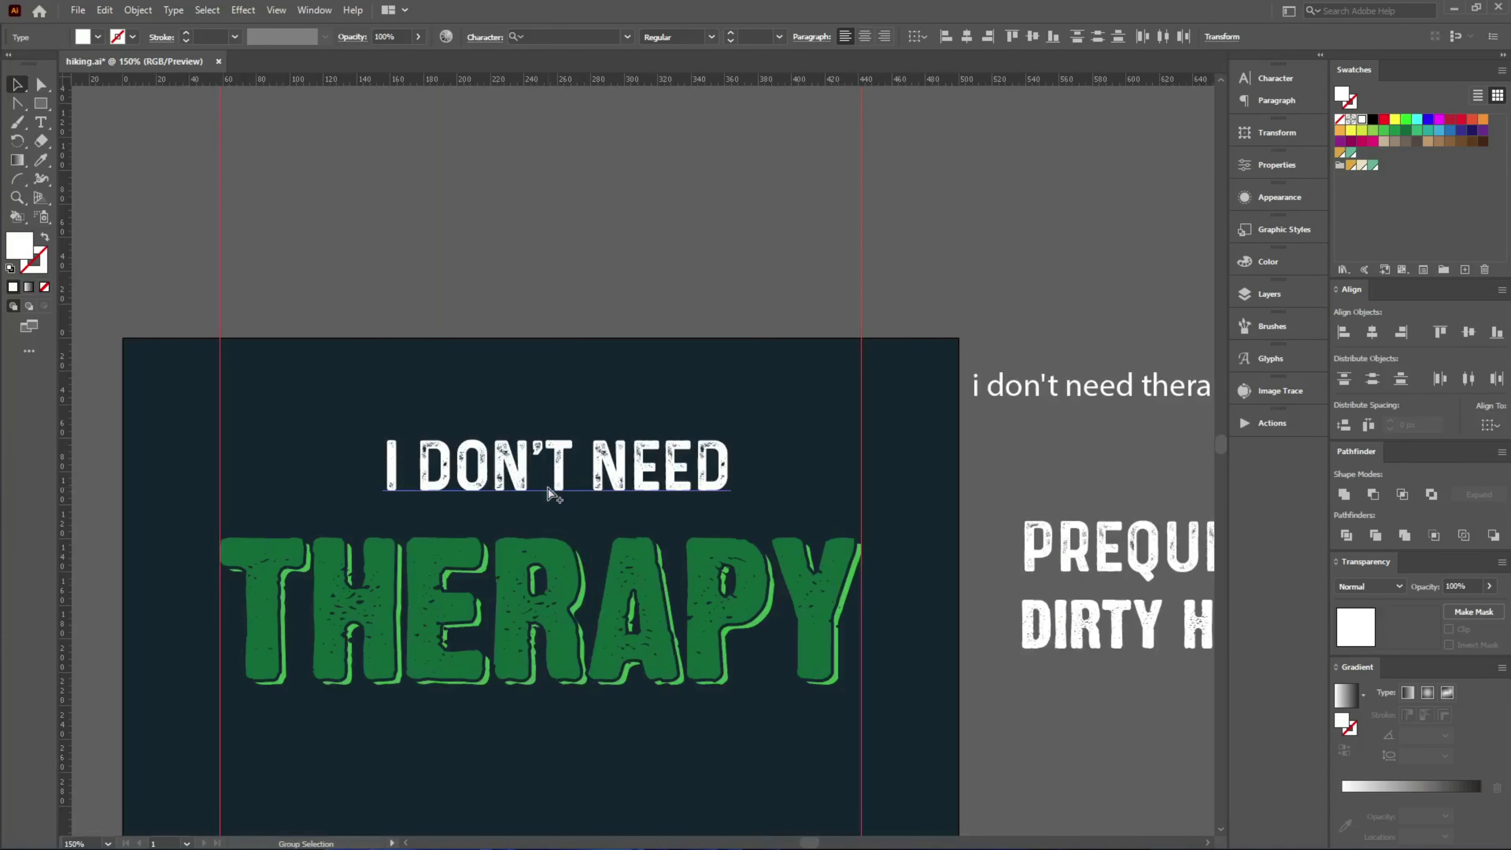
key(alt)
scroll(603, 411, up, 1)
scroll(600, 412, up, 1)
- Outline I DON'T NEED, centre it horizontally, and enlarge it above THERAPY
right_click(575, 501)
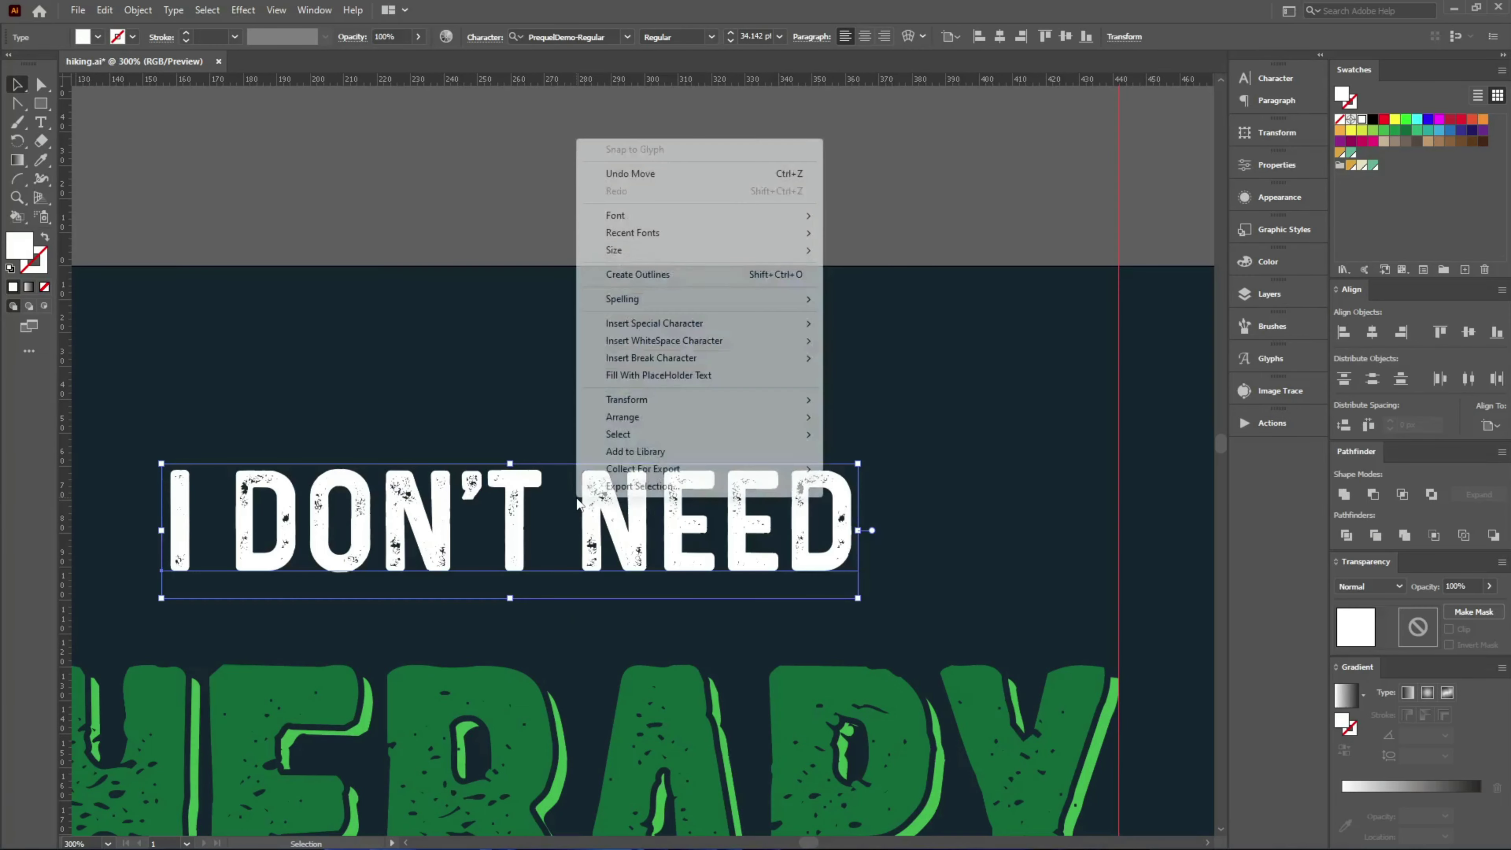
click(631, 274)
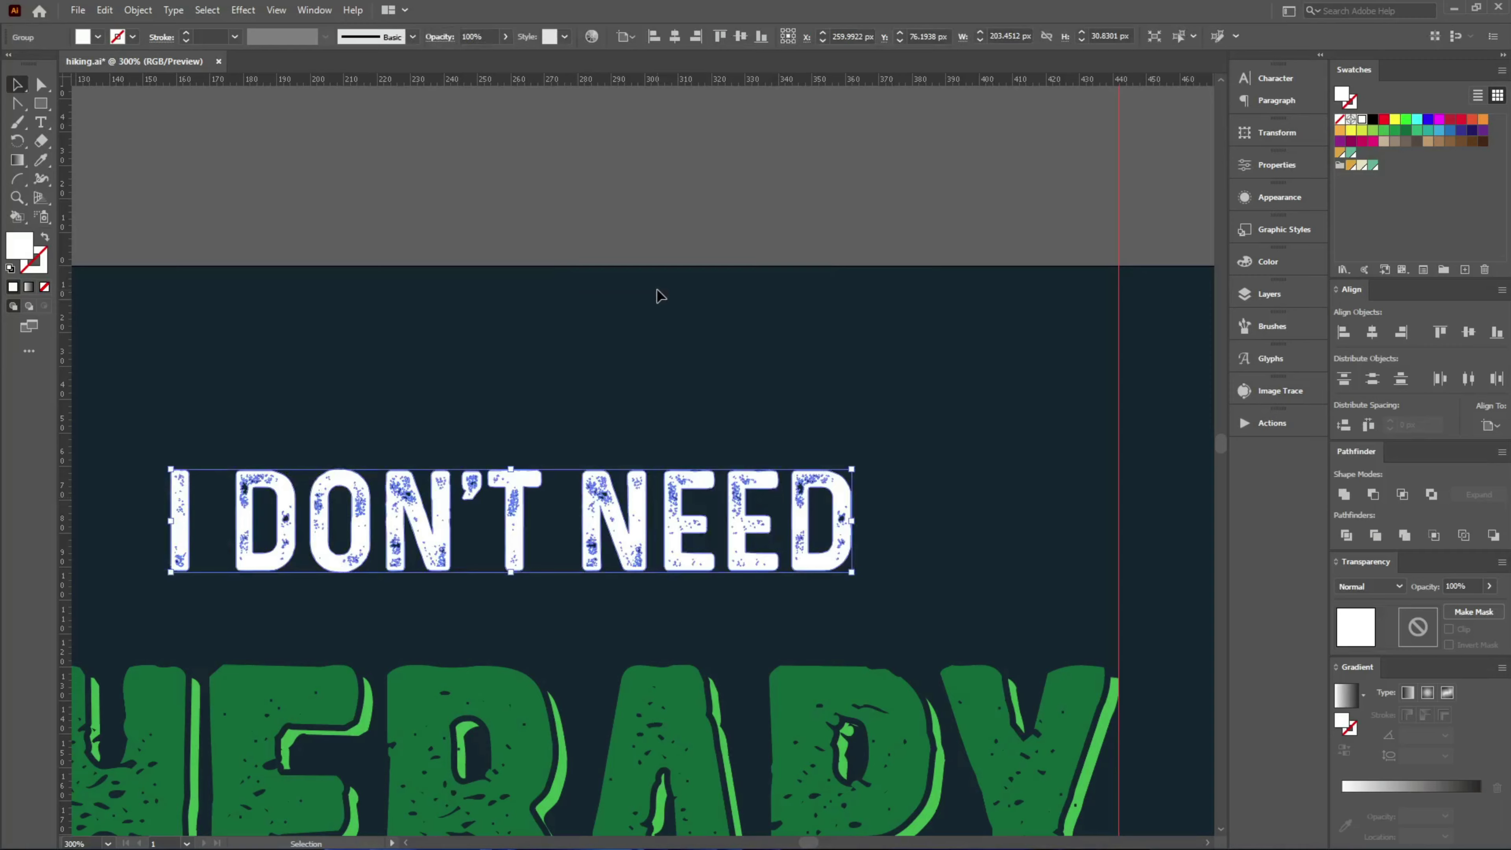
scroll(598, 255, down, 3)
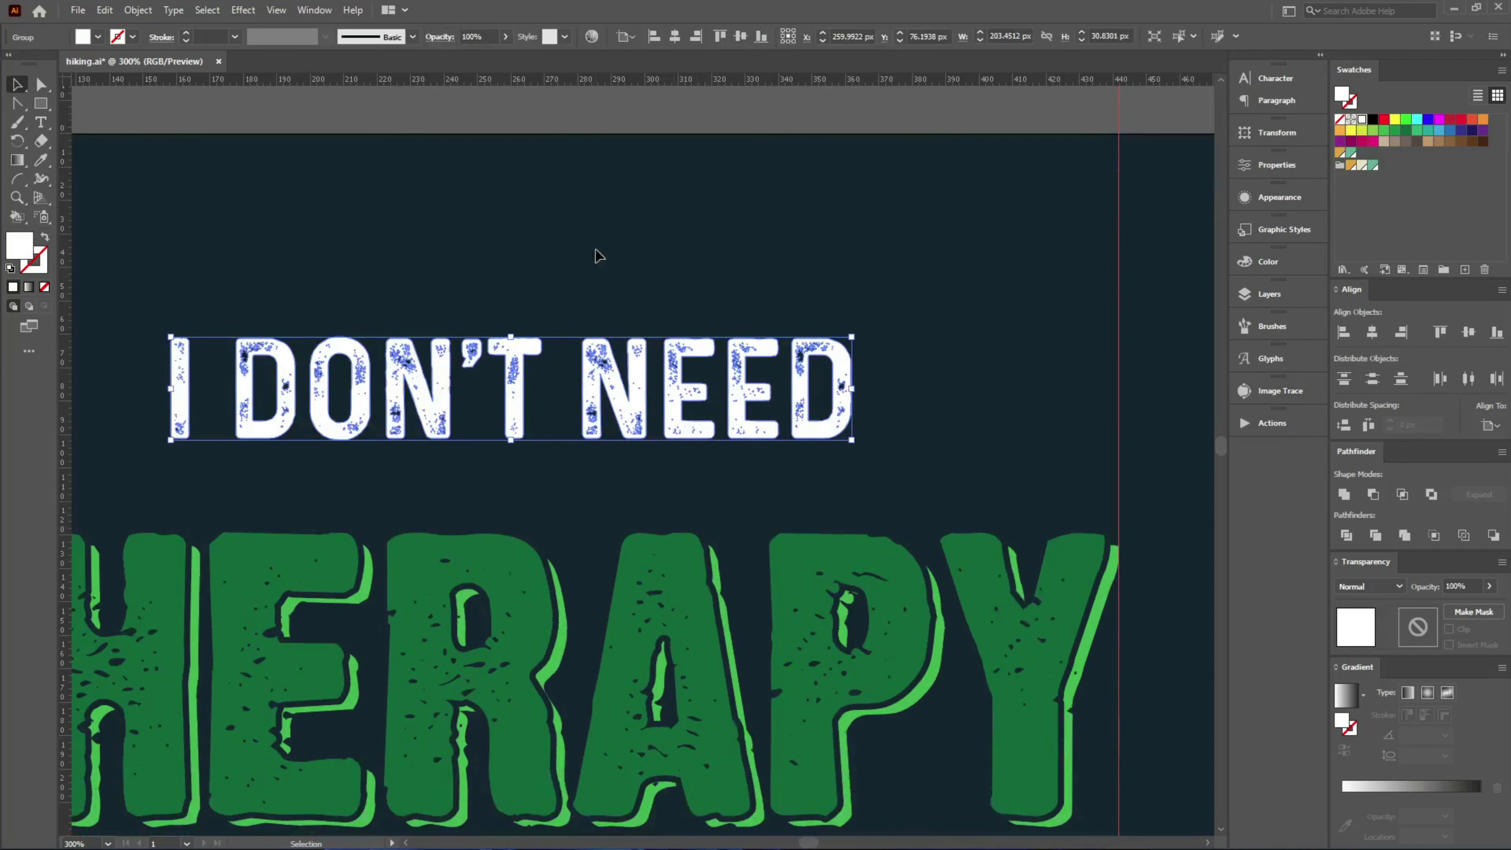
click(673, 35)
mouse_move(821, 388)
mouse_down()
mouse_move(939, 406)
mouse_move(855, 454)
mouse_move(855, 475)
mouse_up()
click(976, 359)
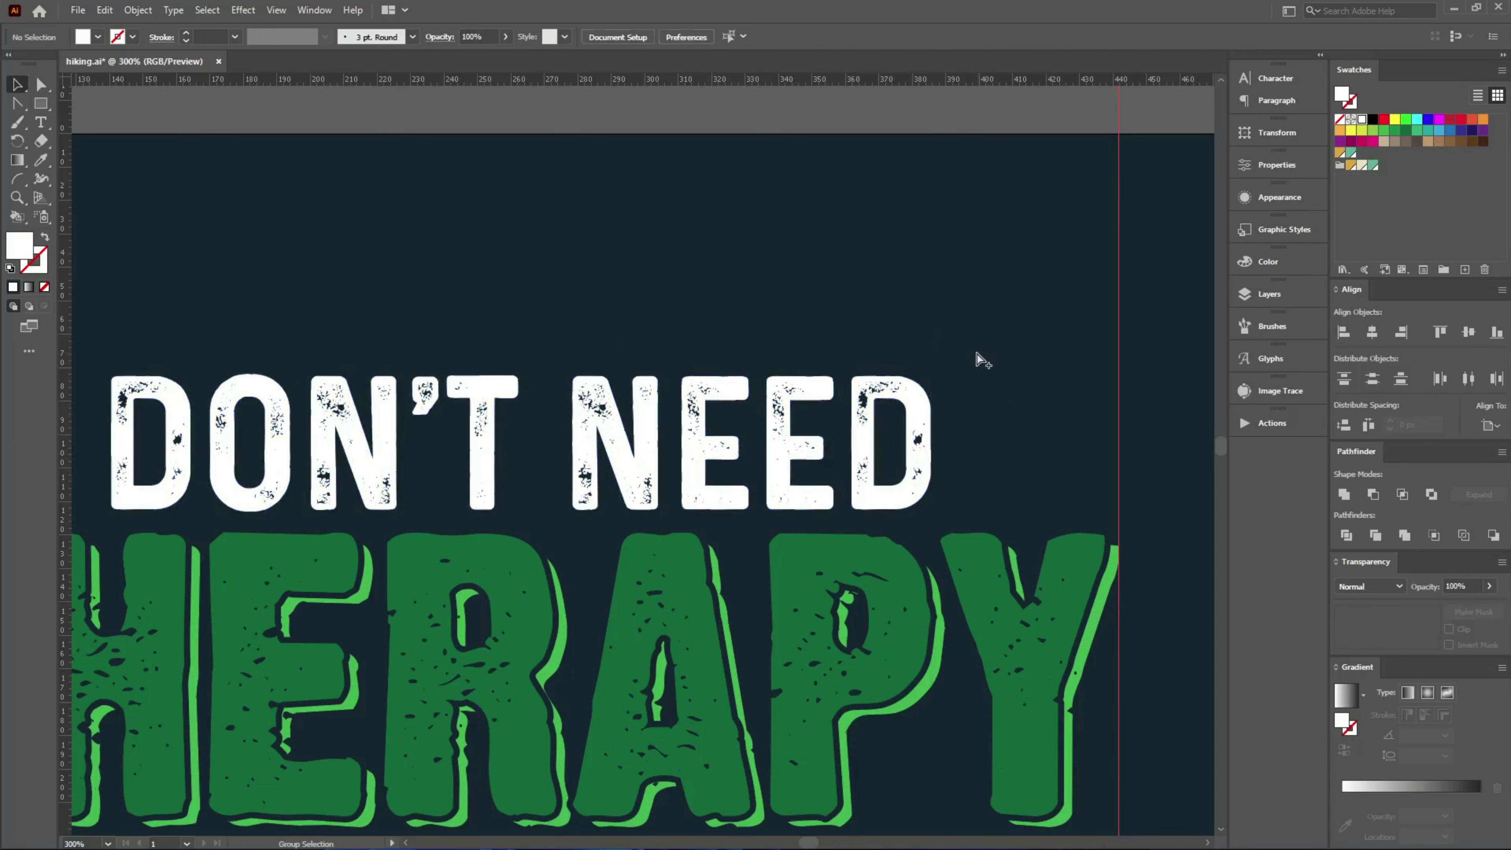
key(ctrl+minus)
key(ctrl+minus)
scroll(967, 369, down, 3)
- Place the mountain range below THERAPY and centre it horizontally on the artboard
scroll(897, 388, down, 3)
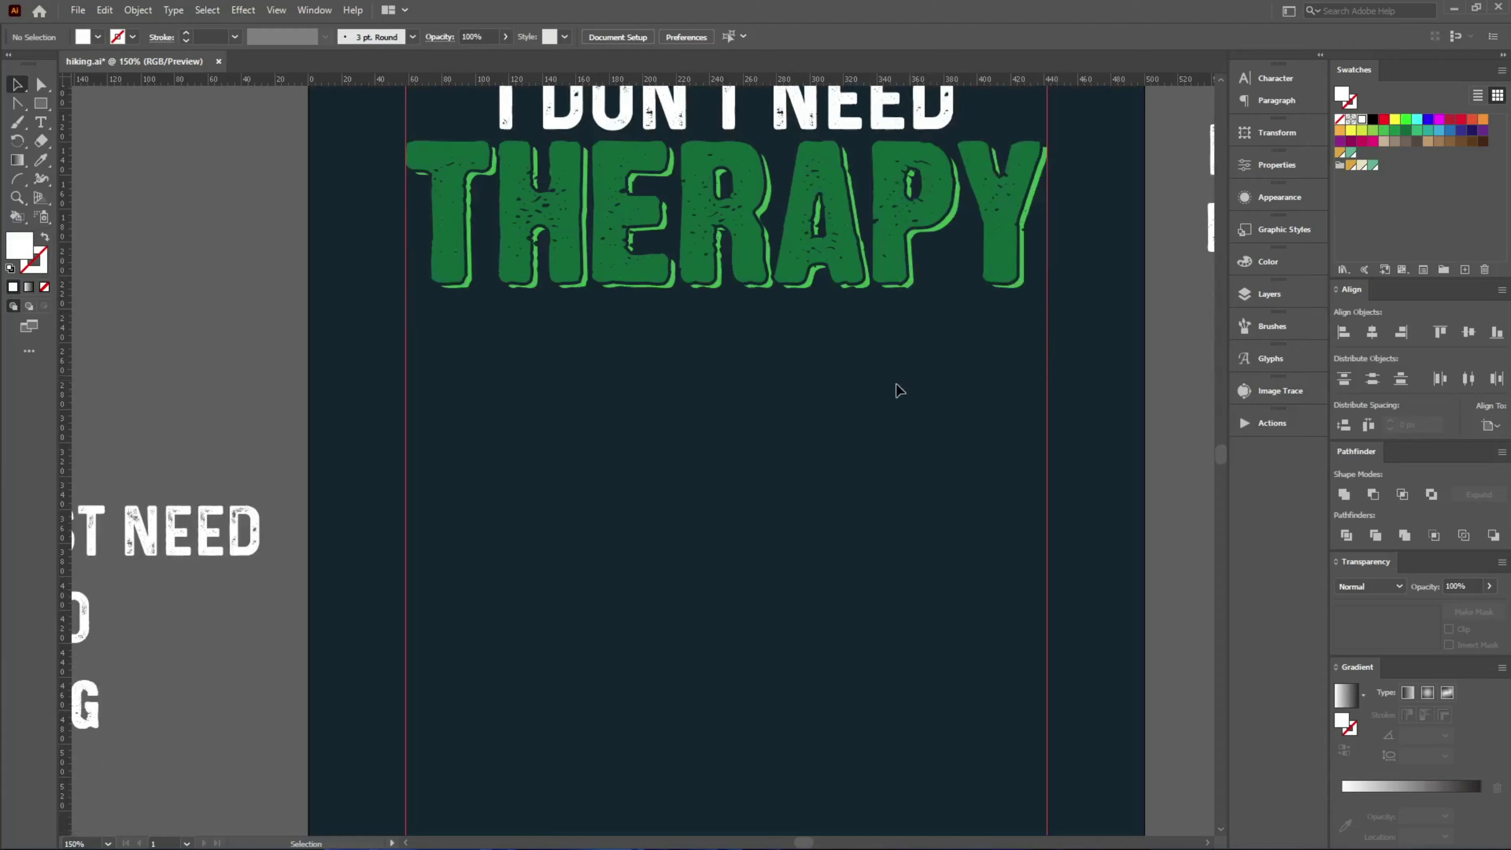
key(ctrl+minus)
key(ctrl+minus)
drag(816, 739, 304, 550)
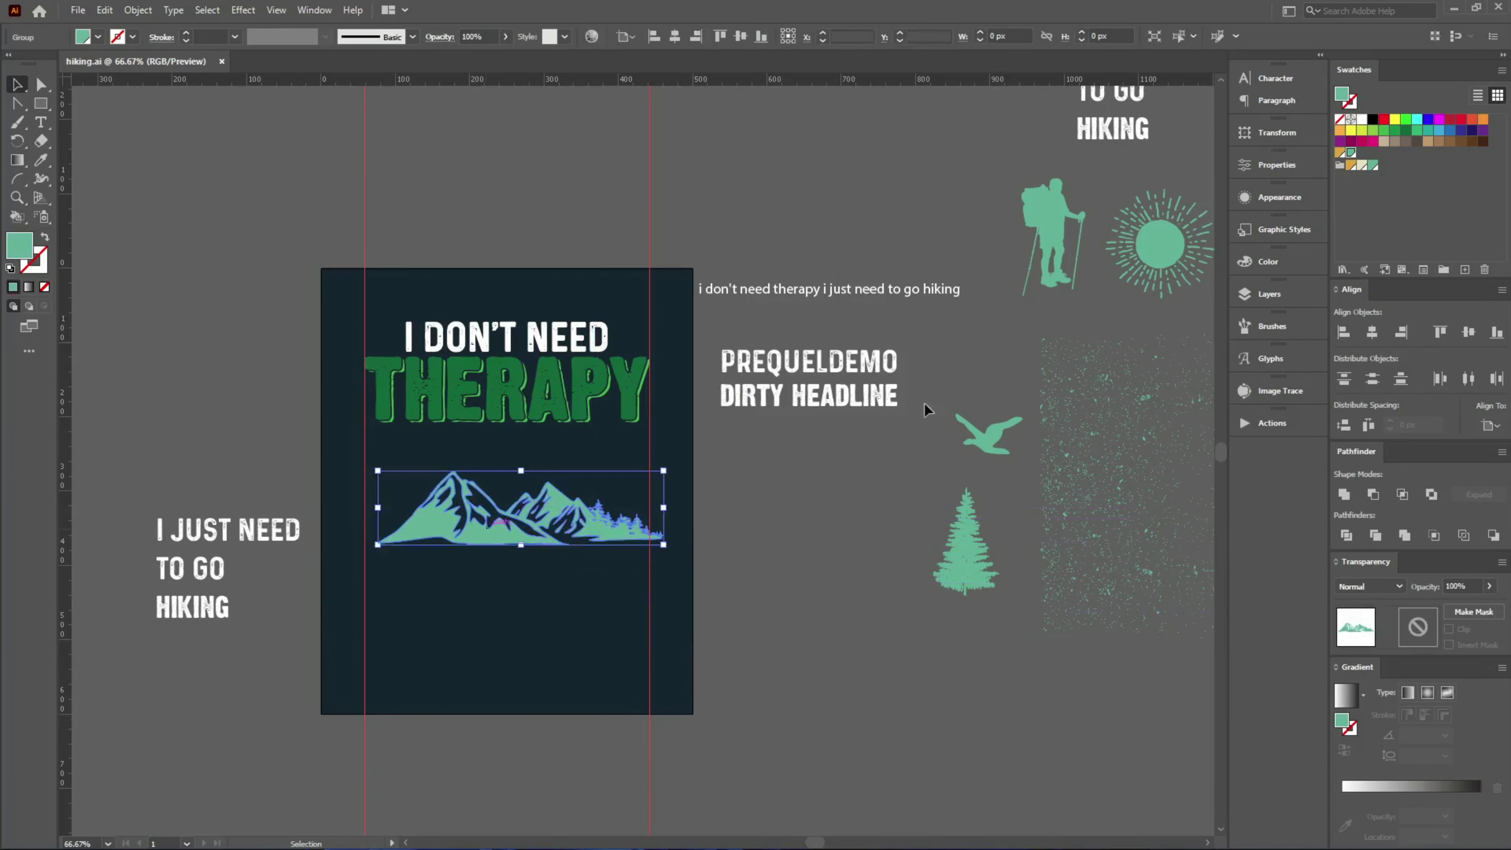
click(1371, 332)
scroll(654, 517, up, 5)
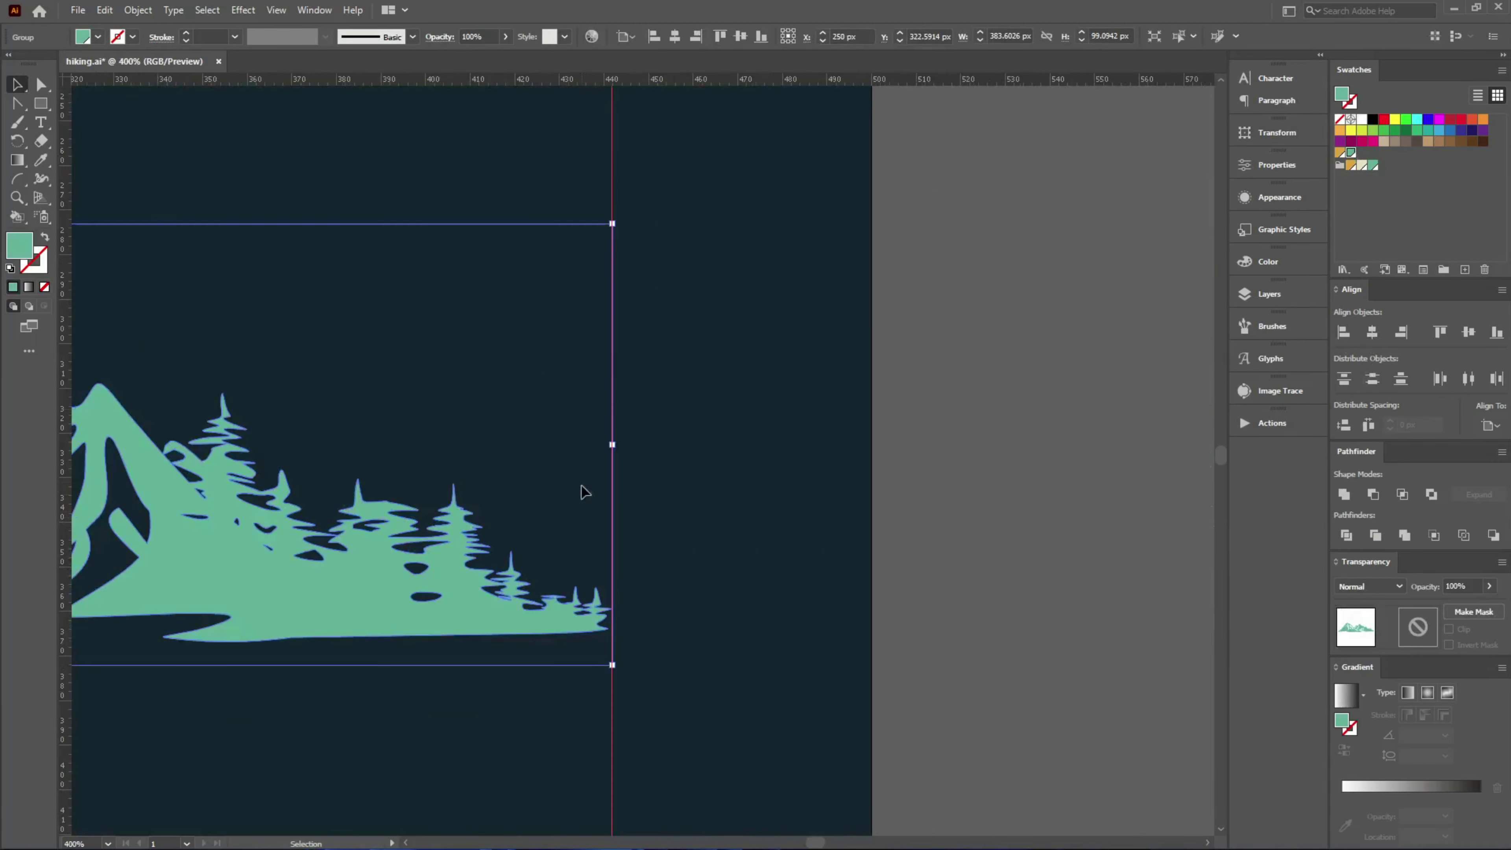
scroll(802, 513, down, 4)
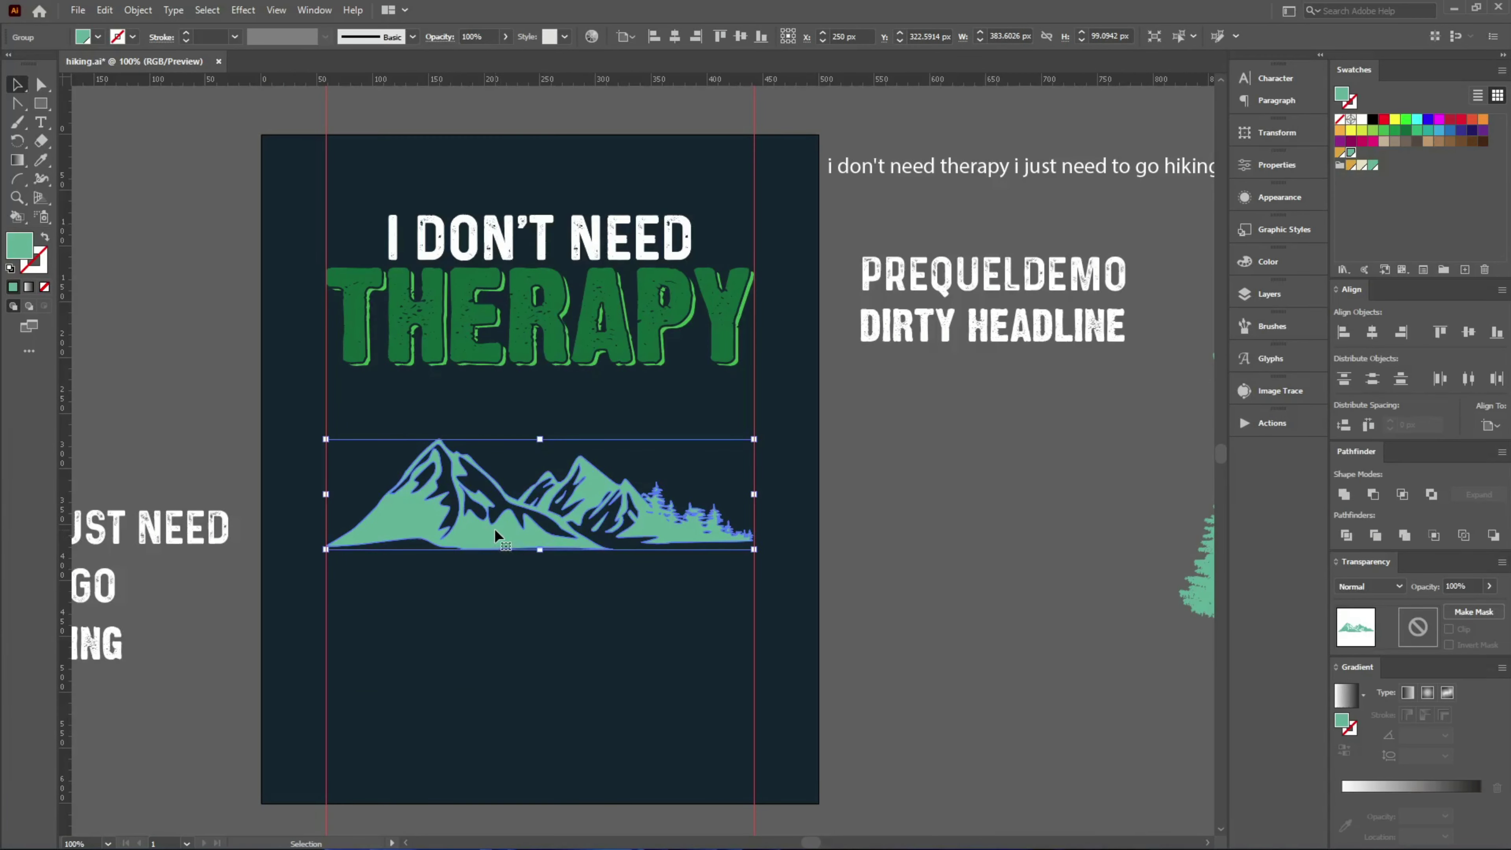
- Bring the hiker, sunburst, bird and pine tree onto the artboard around the mountains
key(ctrl+minus)
key(ctrl+minus)
drag(1065, 268, 550, 604)
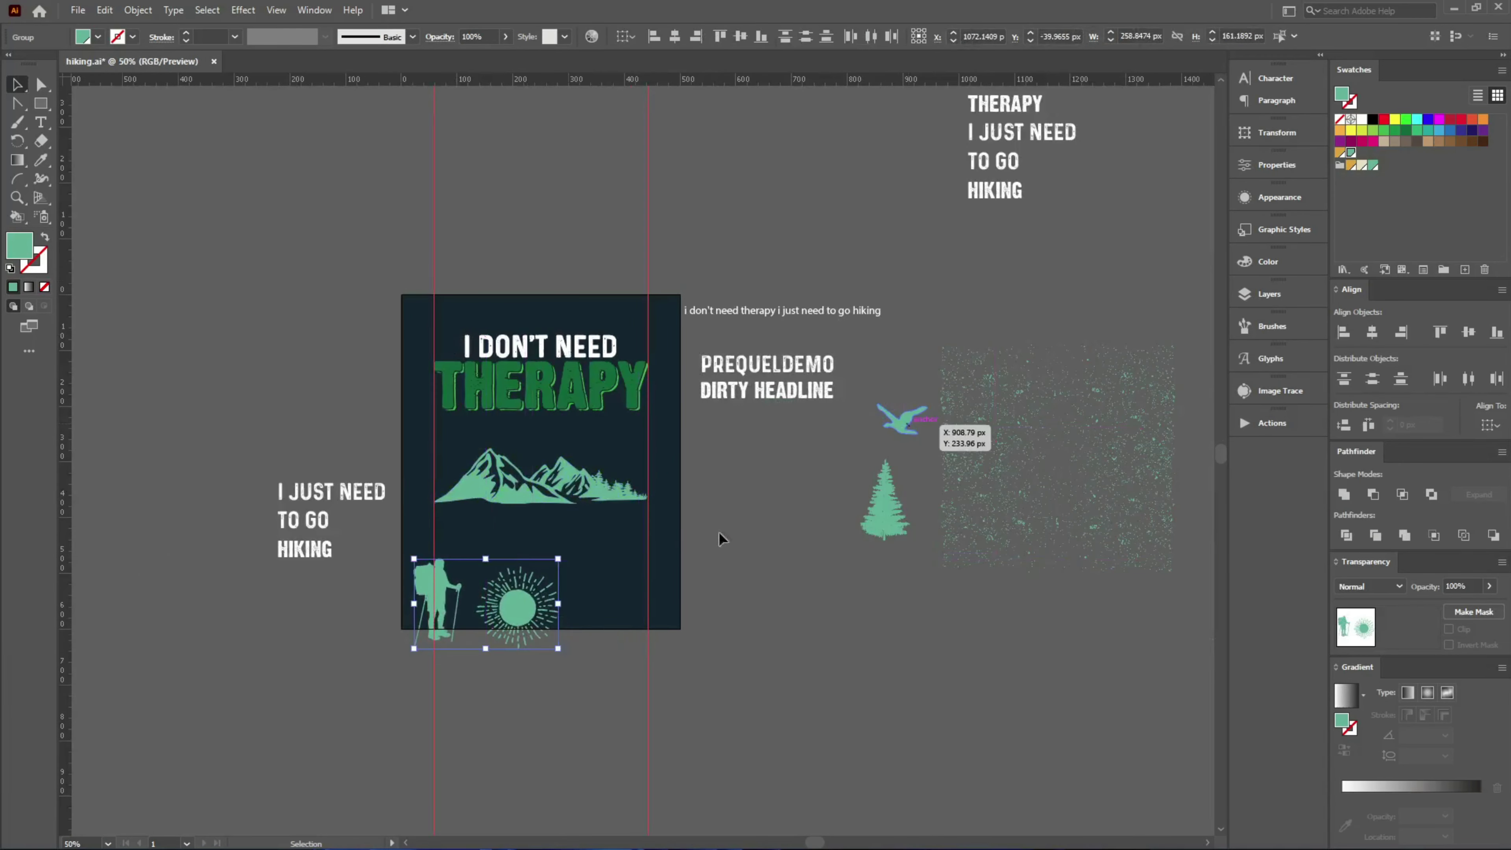
drag(908, 427, 595, 562)
mouse_move(893, 508)
mouse_down()
mouse_move(679, 563)
mouse_move(610, 632)
mouse_up()
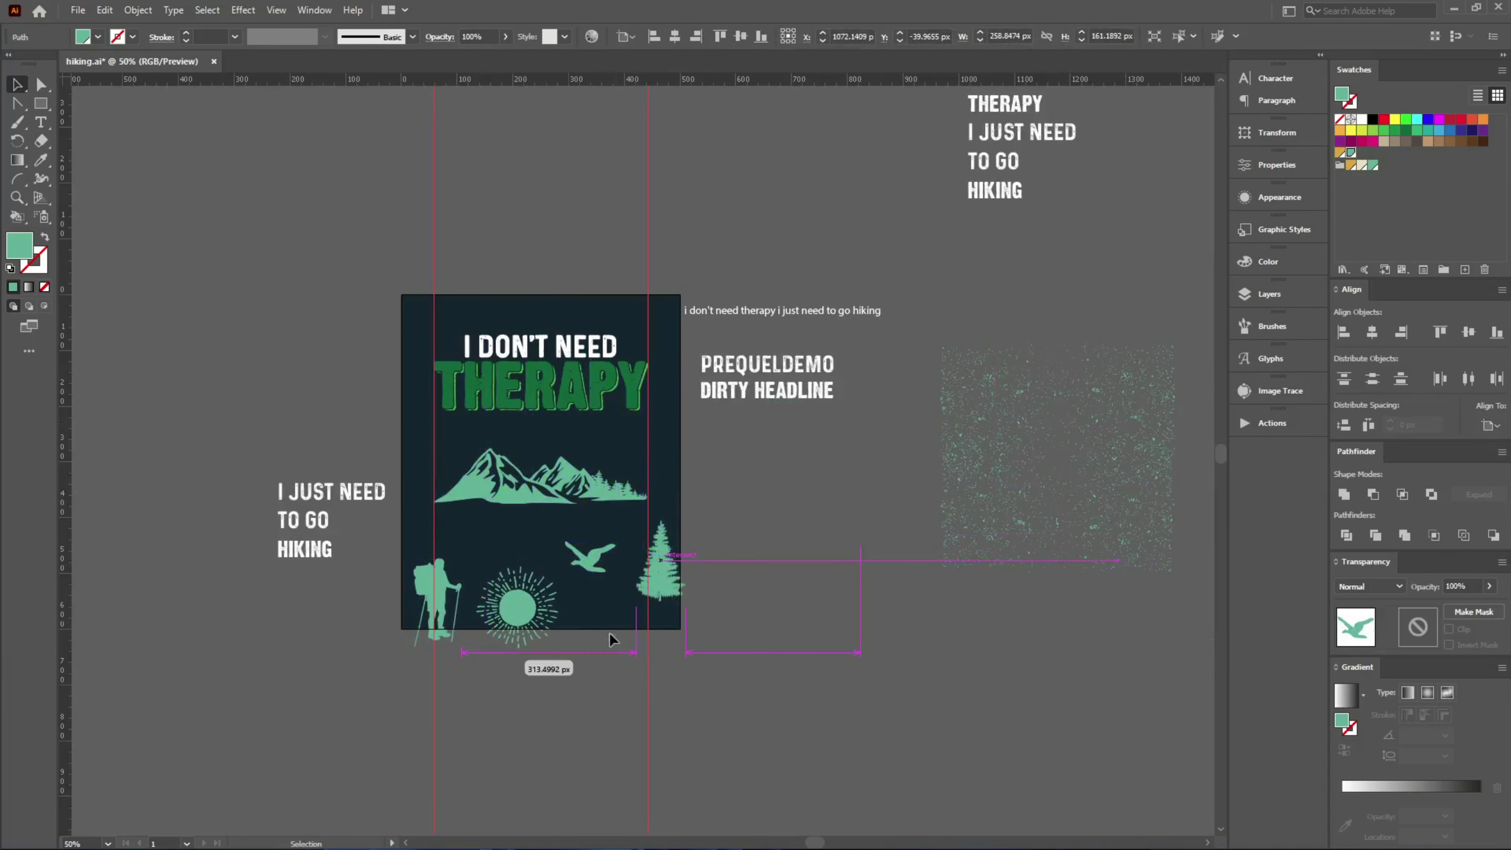
drag(458, 568, 467, 462)
- Save, colour the hiker orange, and raise it onto the left mountain slope
scroll(466, 462, up, 5)
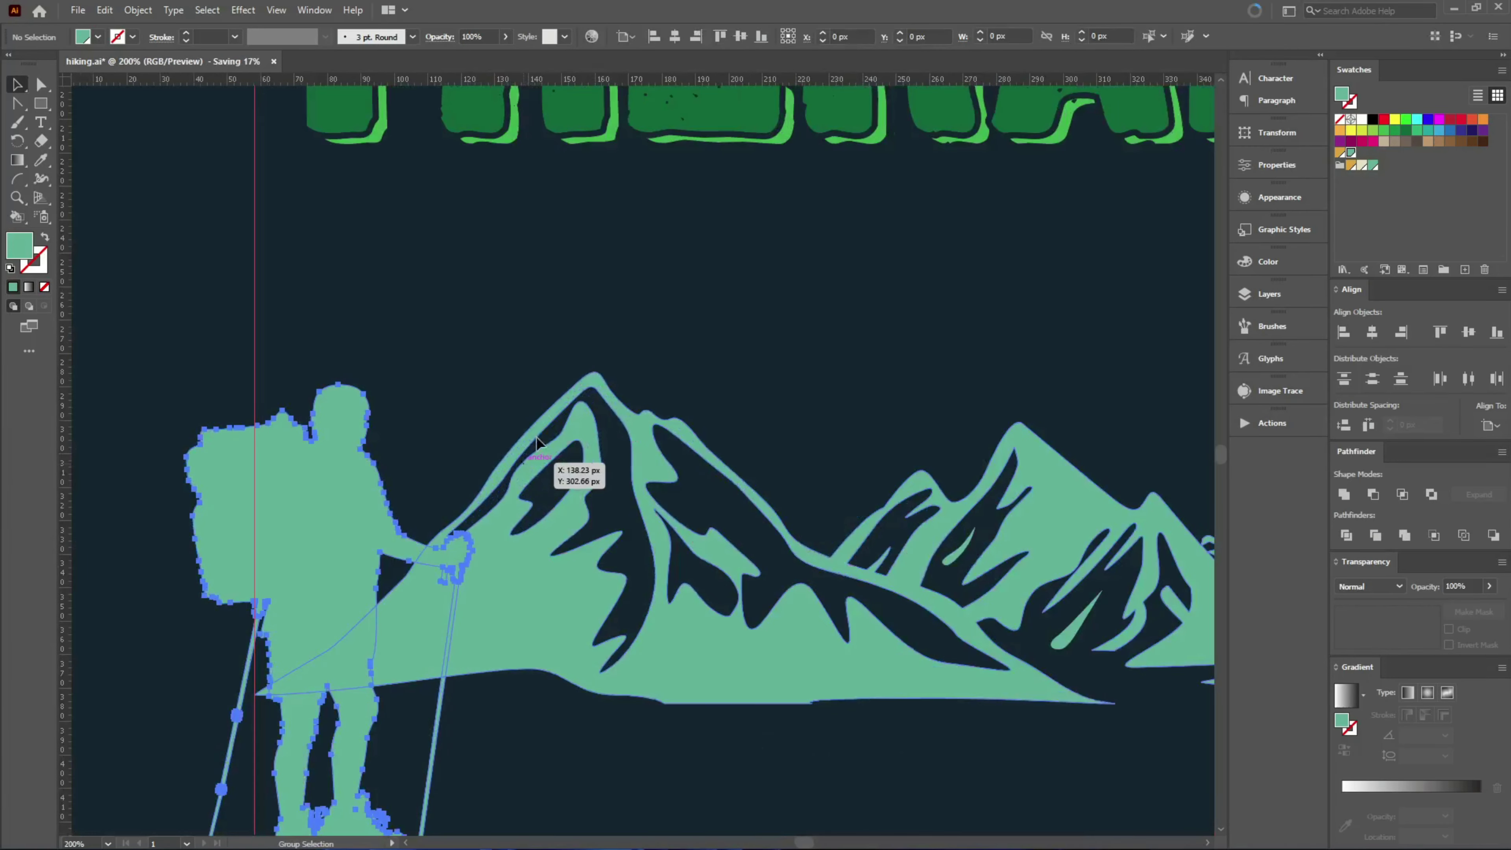
key(ctrl+s)
click(561, 558)
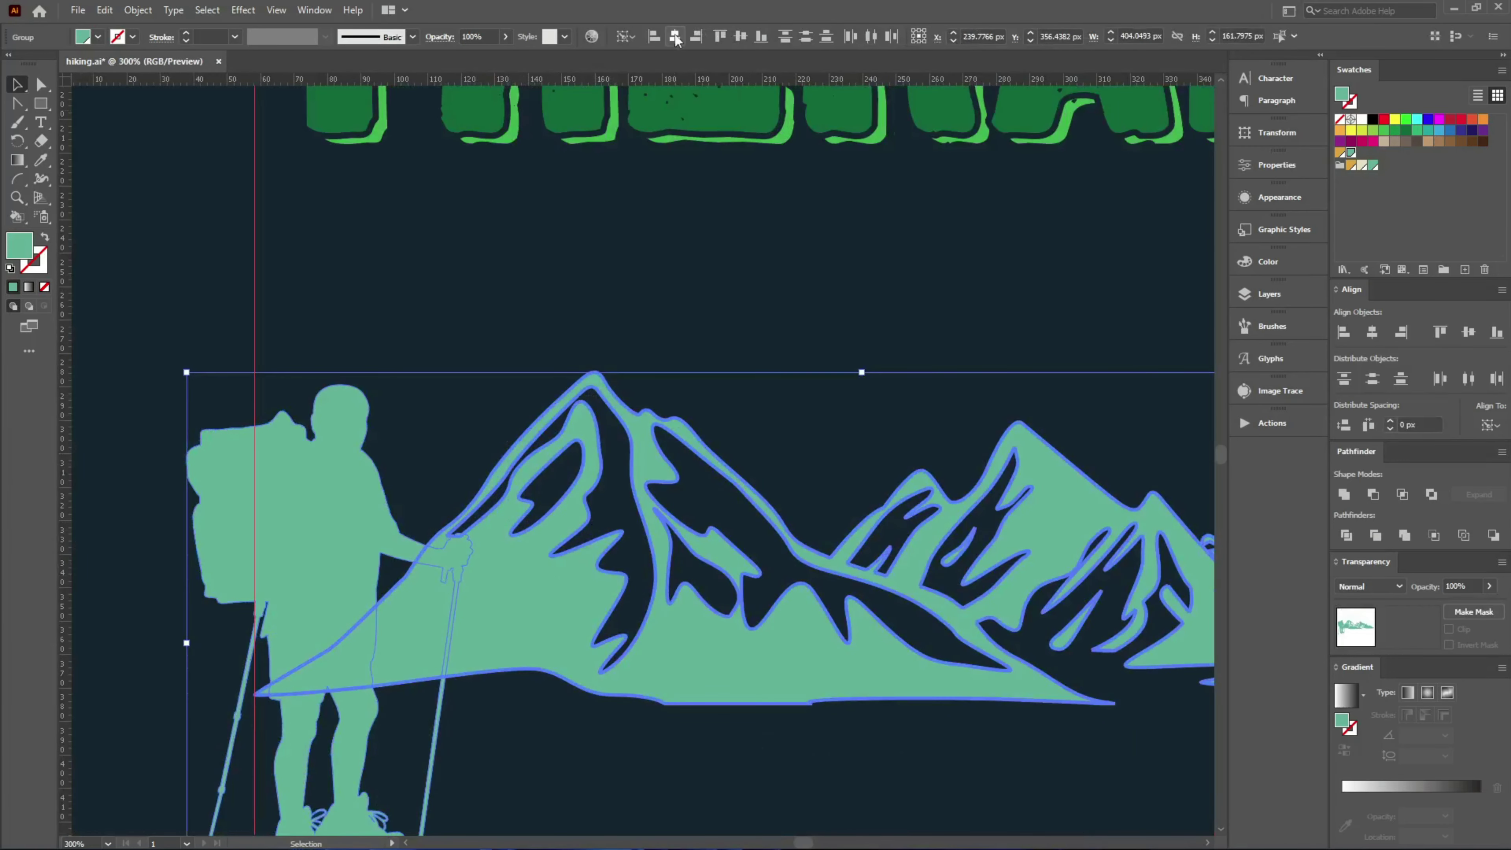
click(708, 253)
click(397, 435)
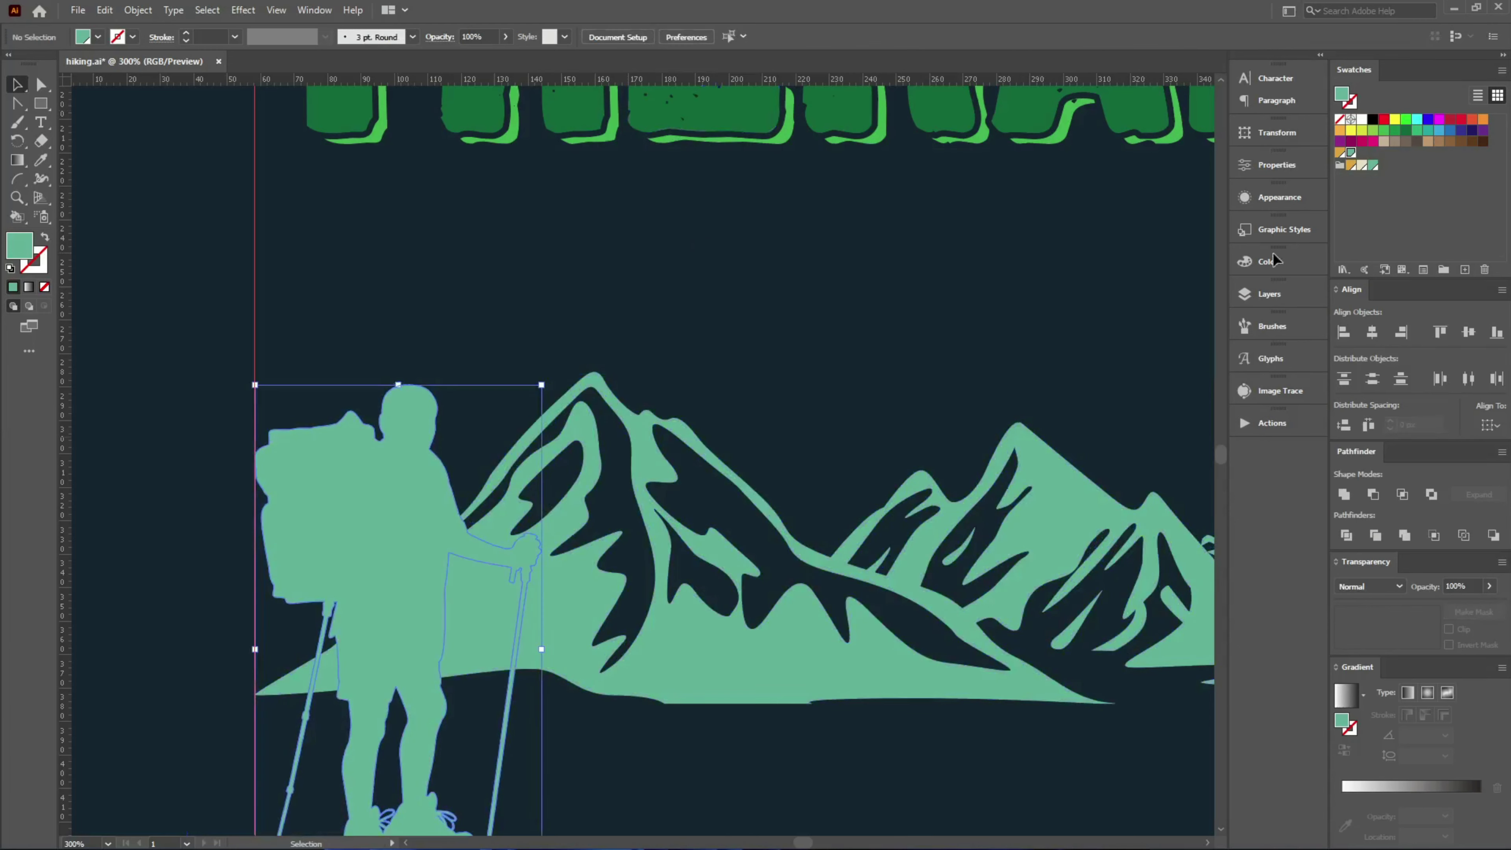
click(1350, 166)
drag(395, 516, 401, 297)
scroll(354, 646, up, 5)
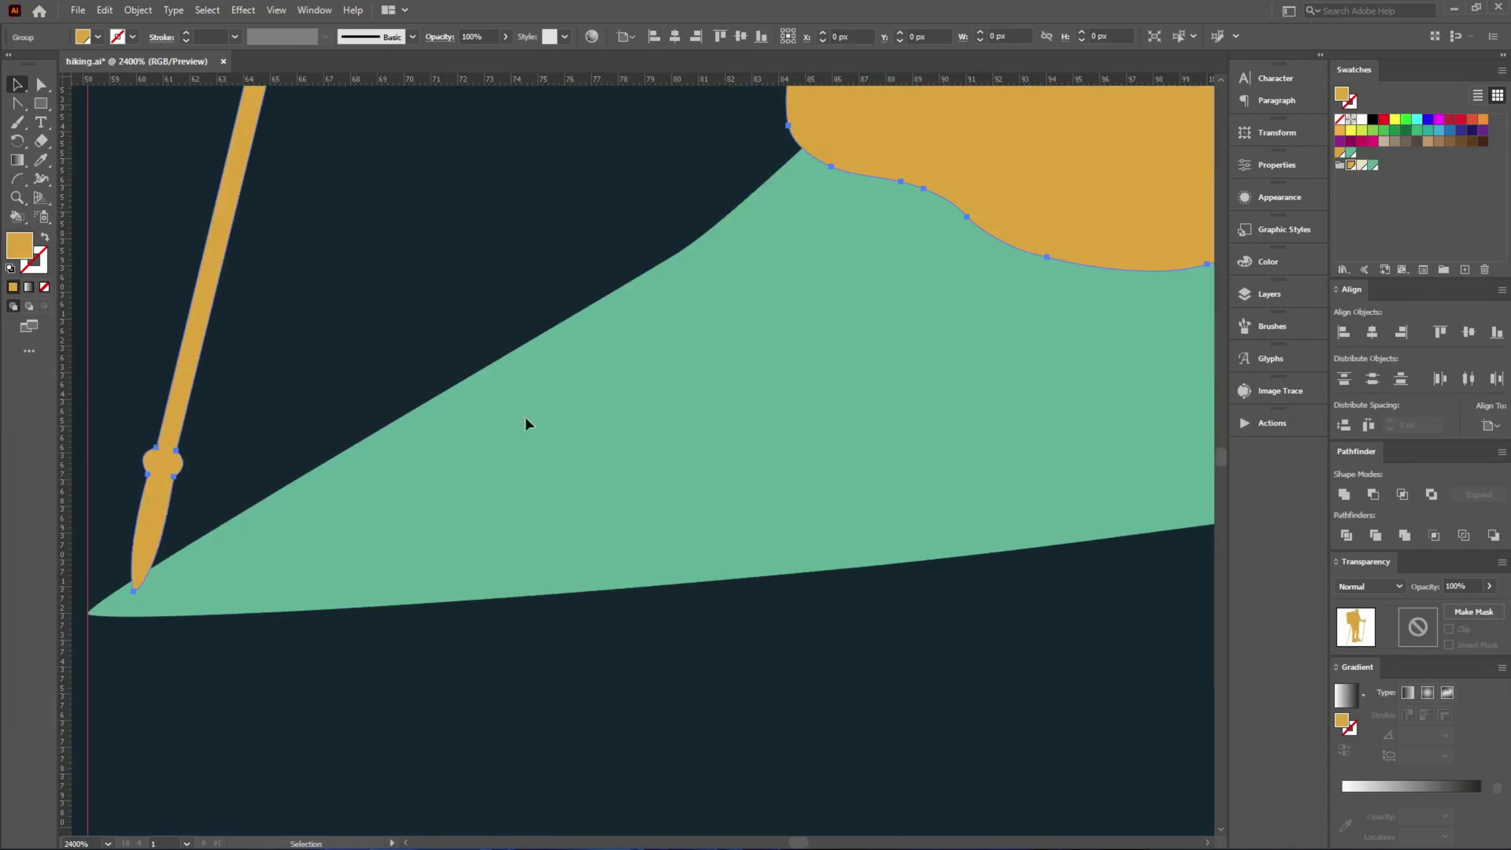
drag(884, 155, 885, 156)
scroll(773, 423, down, 5)
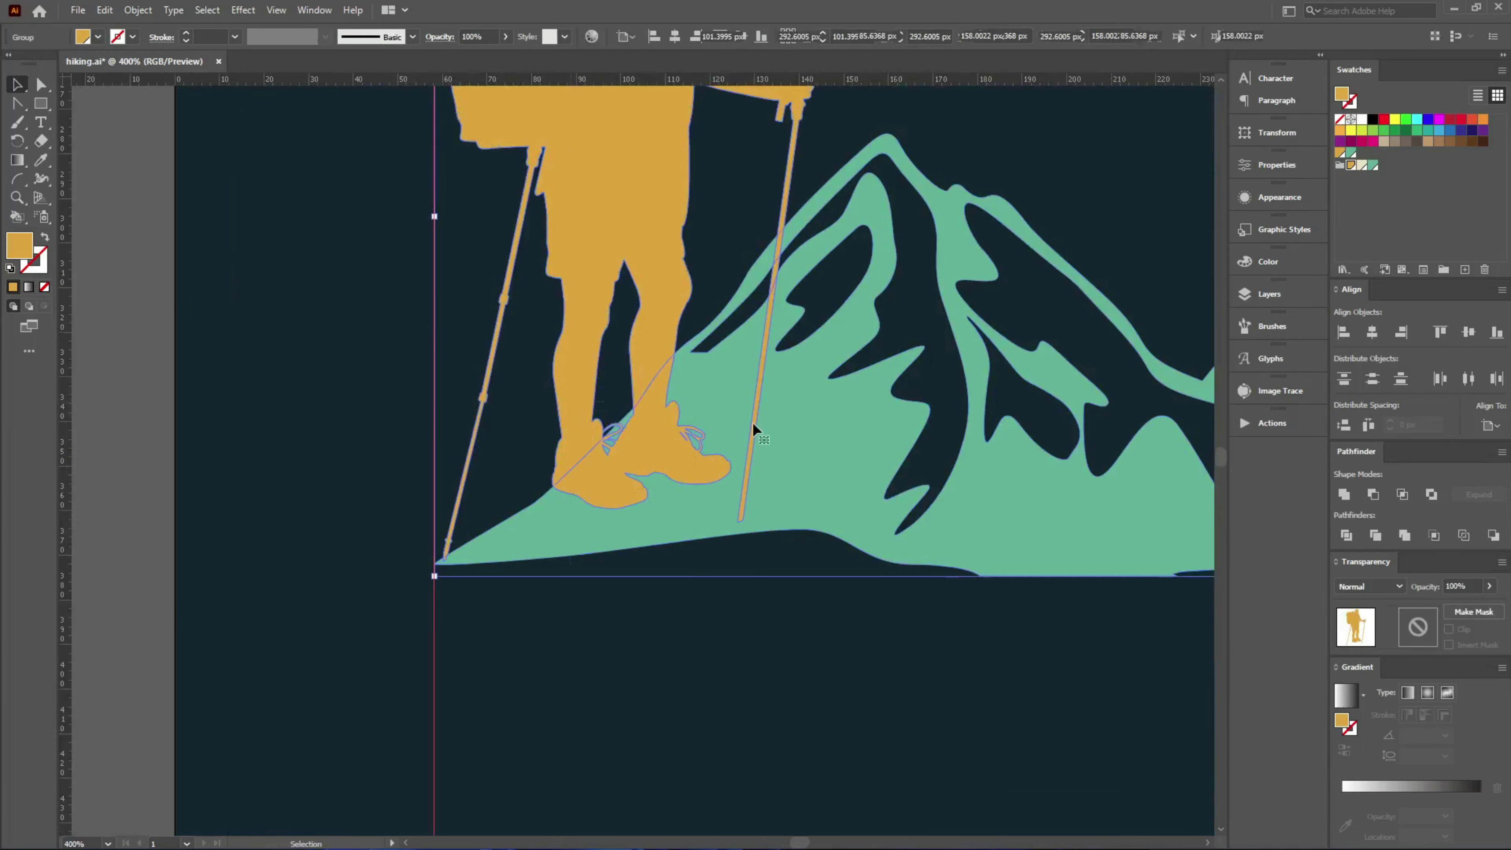
shift+click(779, 429)
click(610, 638)
- Erase the bottom of the hiker's right trekking pole and move the sunburst up among the peaks
scroll(665, 607, up, 3)
scroll(664, 607, right, 2)
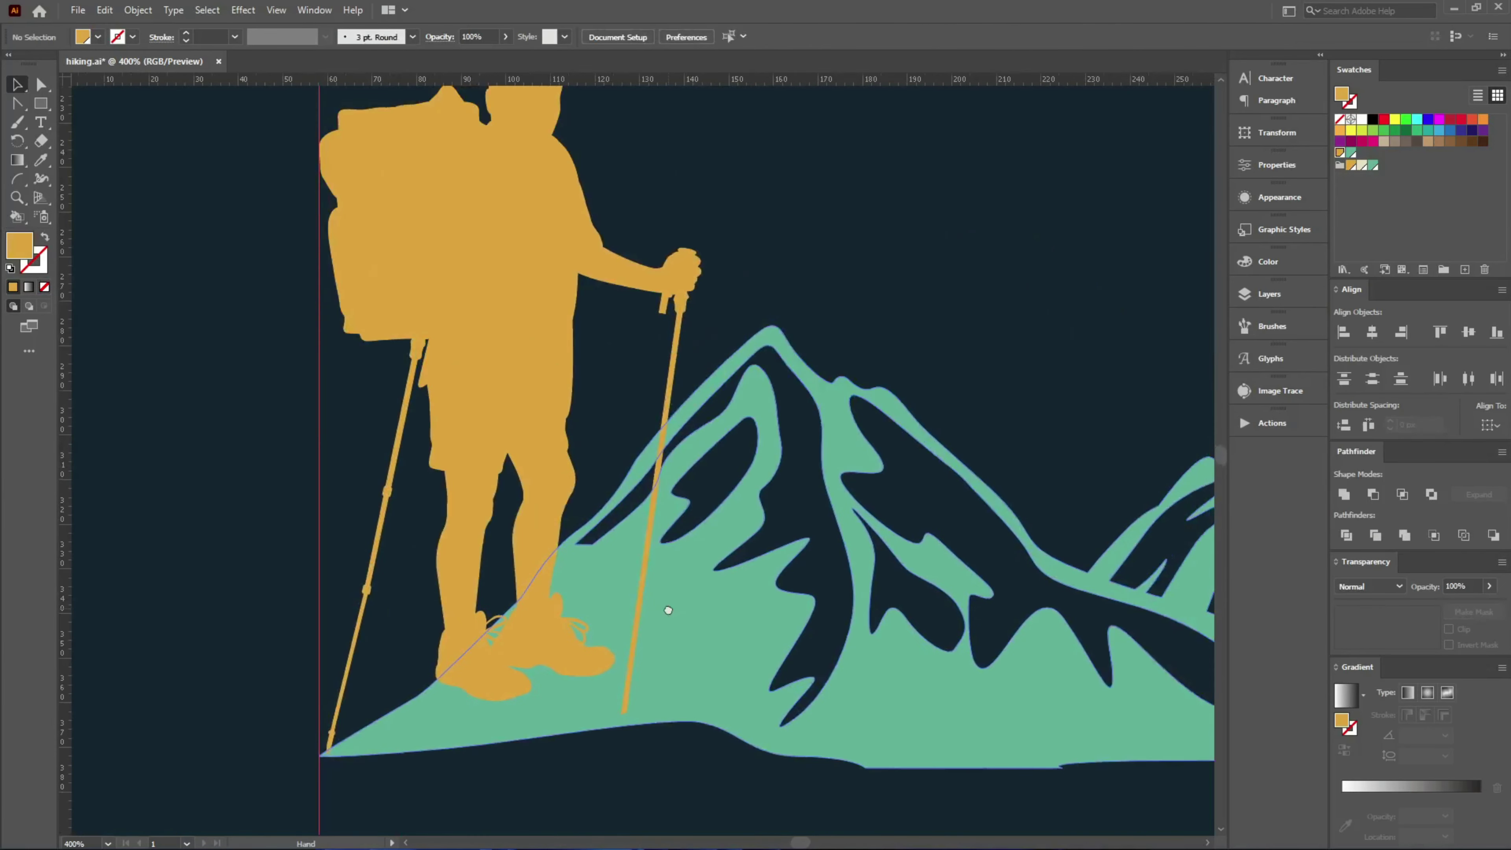
click(649, 292)
key(shift+e)
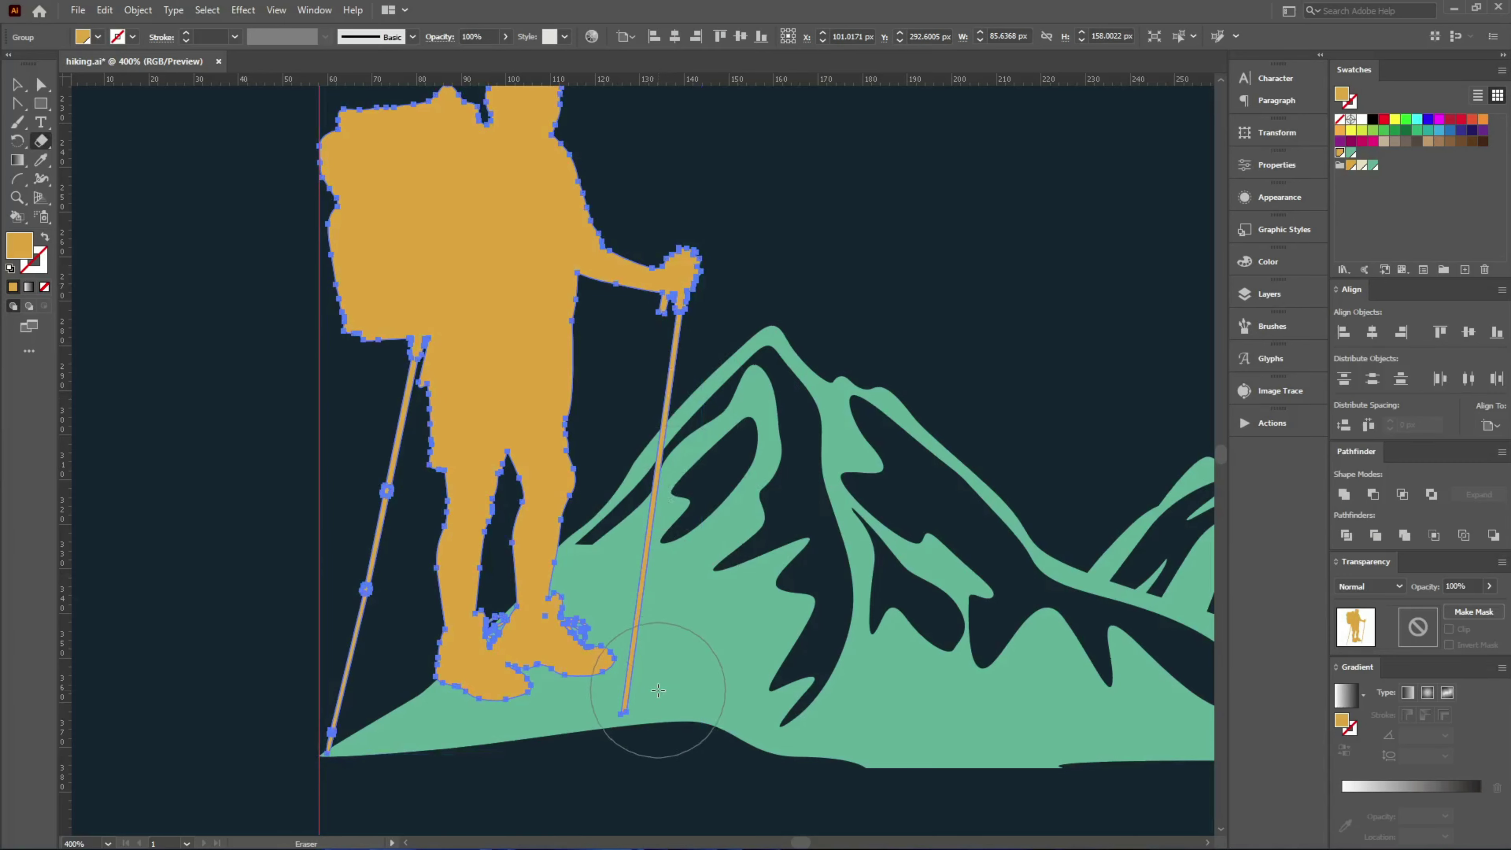
scroll(627, 631, up, 2)
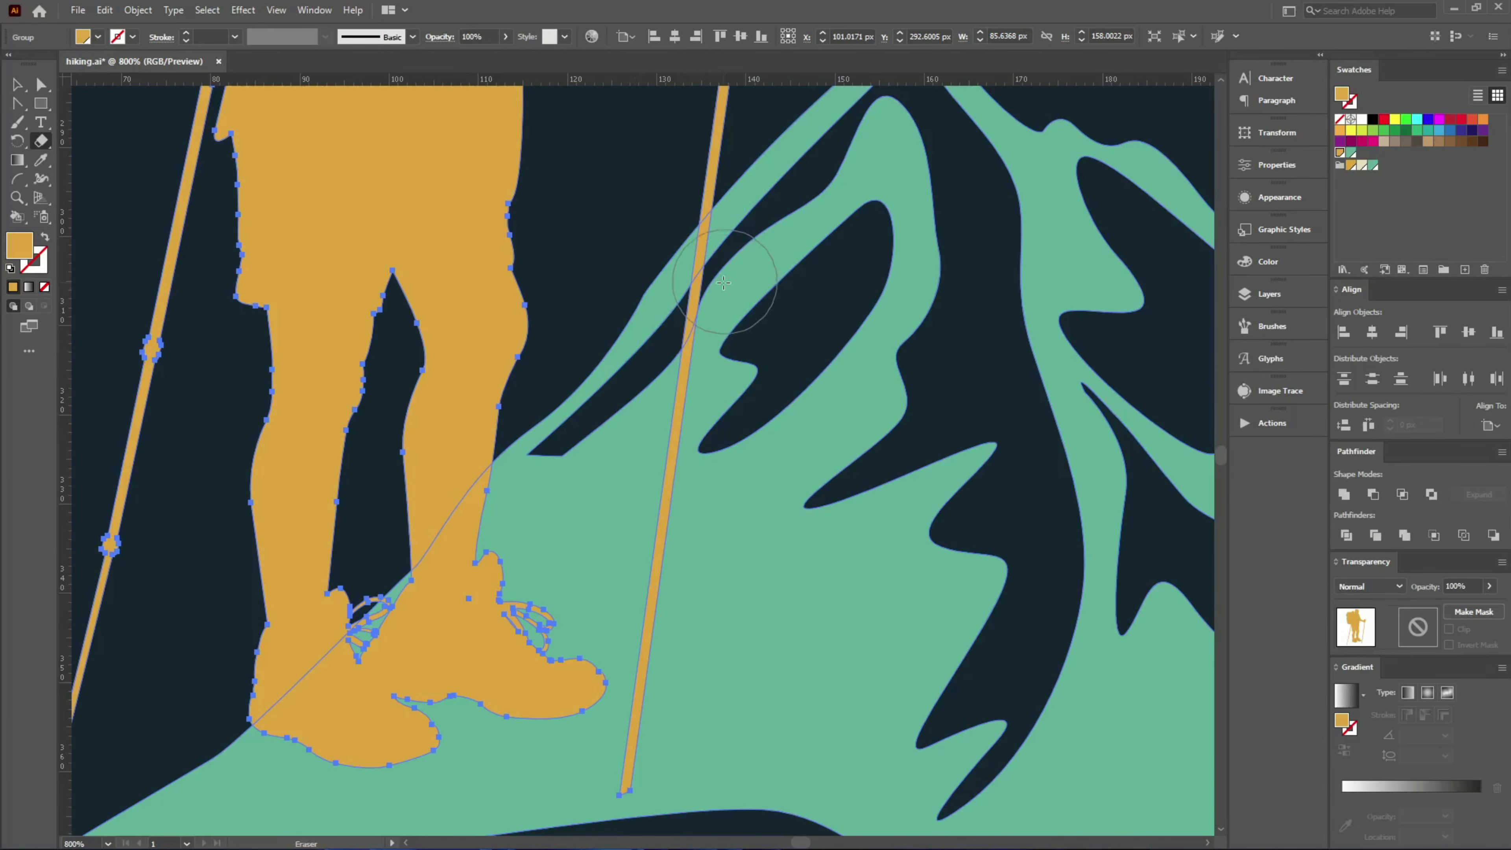
drag(724, 283, 643, 815)
key(v)
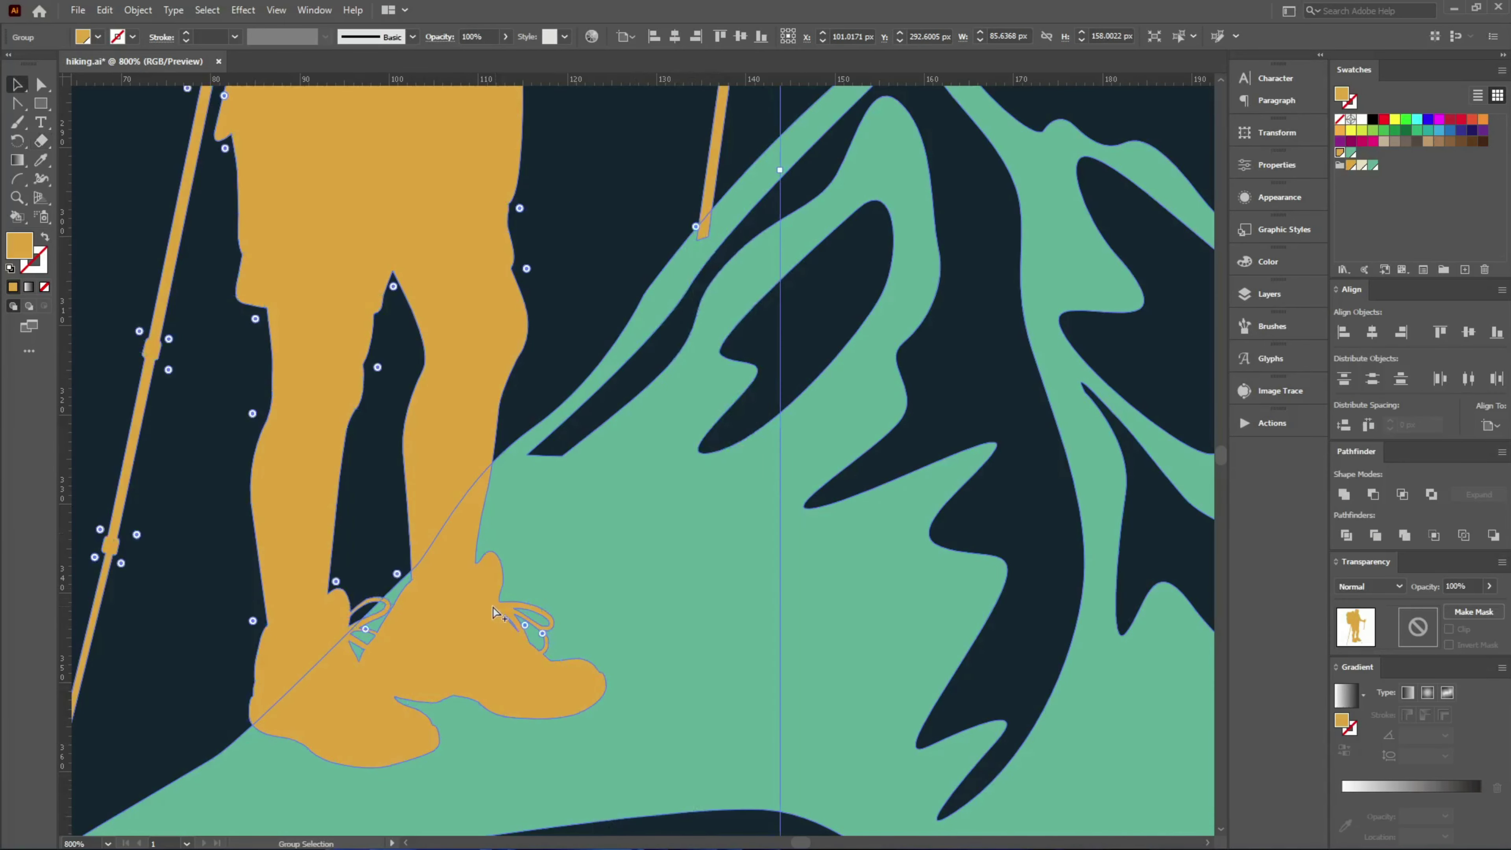
scroll(494, 613, down, 4)
scroll(296, 709, down, 3)
drag(512, 798, 569, 266)
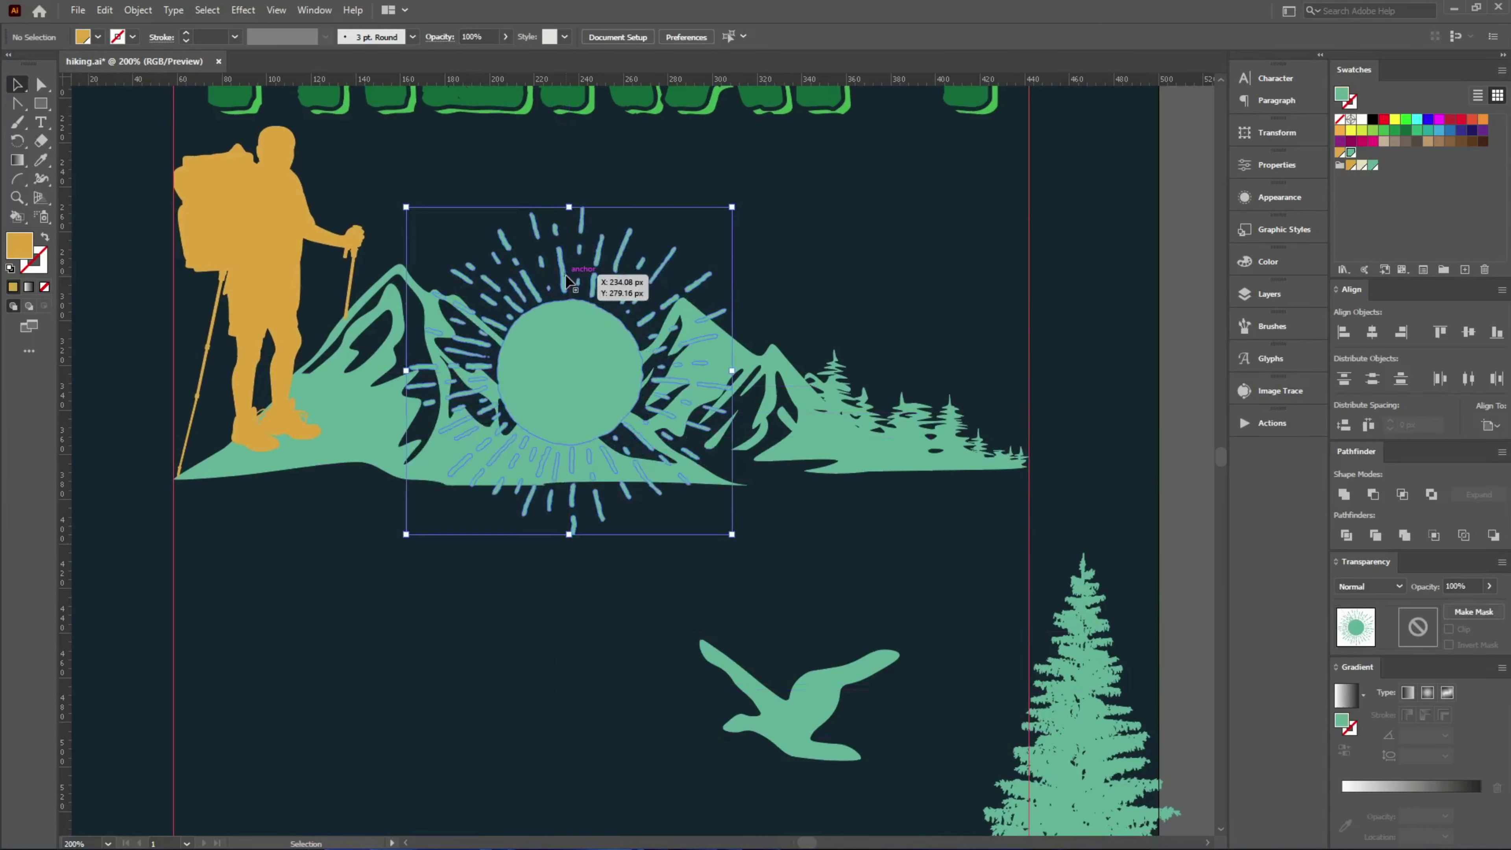
- Colour the sunburst cream, send it behind the mountains, and raise it higher
click(1360, 164)
click(772, 287)
scroll(573, 293, up, 1)
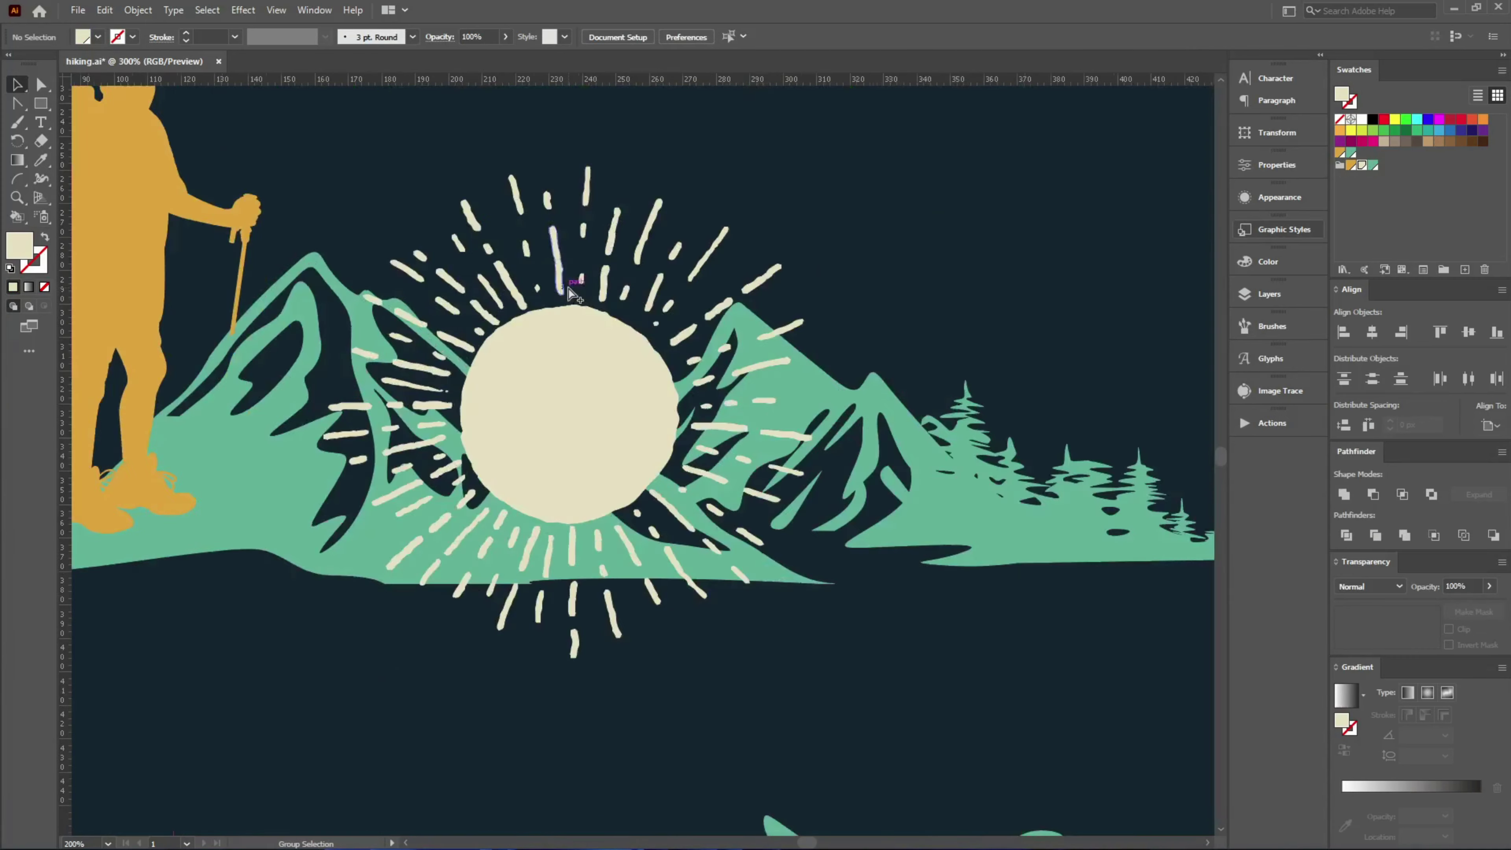
click(596, 378)
key(ctrl+shift+bracketleft)
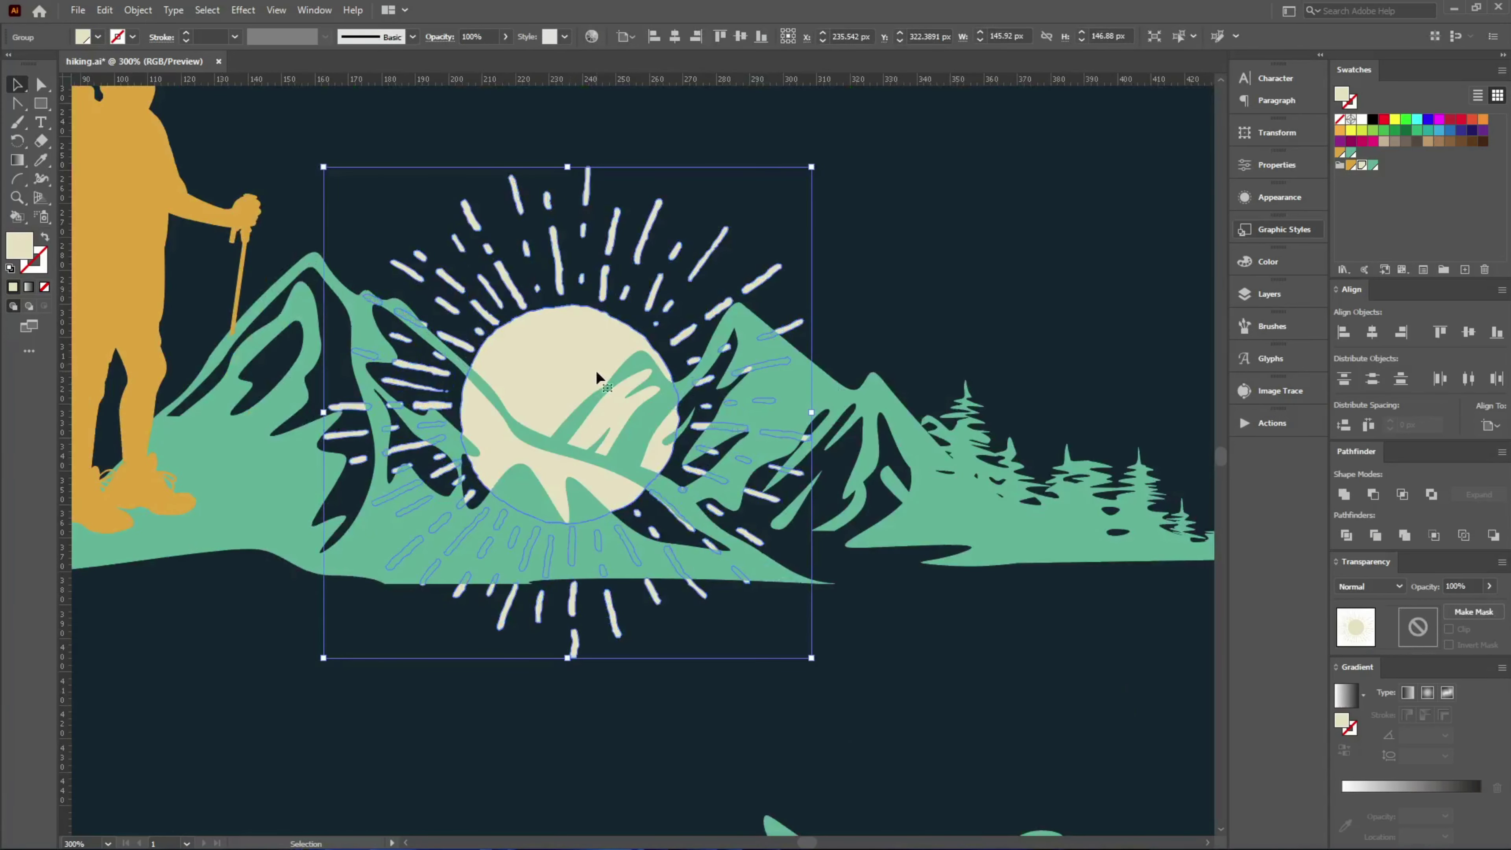
click(993, 287)
scroll(749, 386, up, 3)
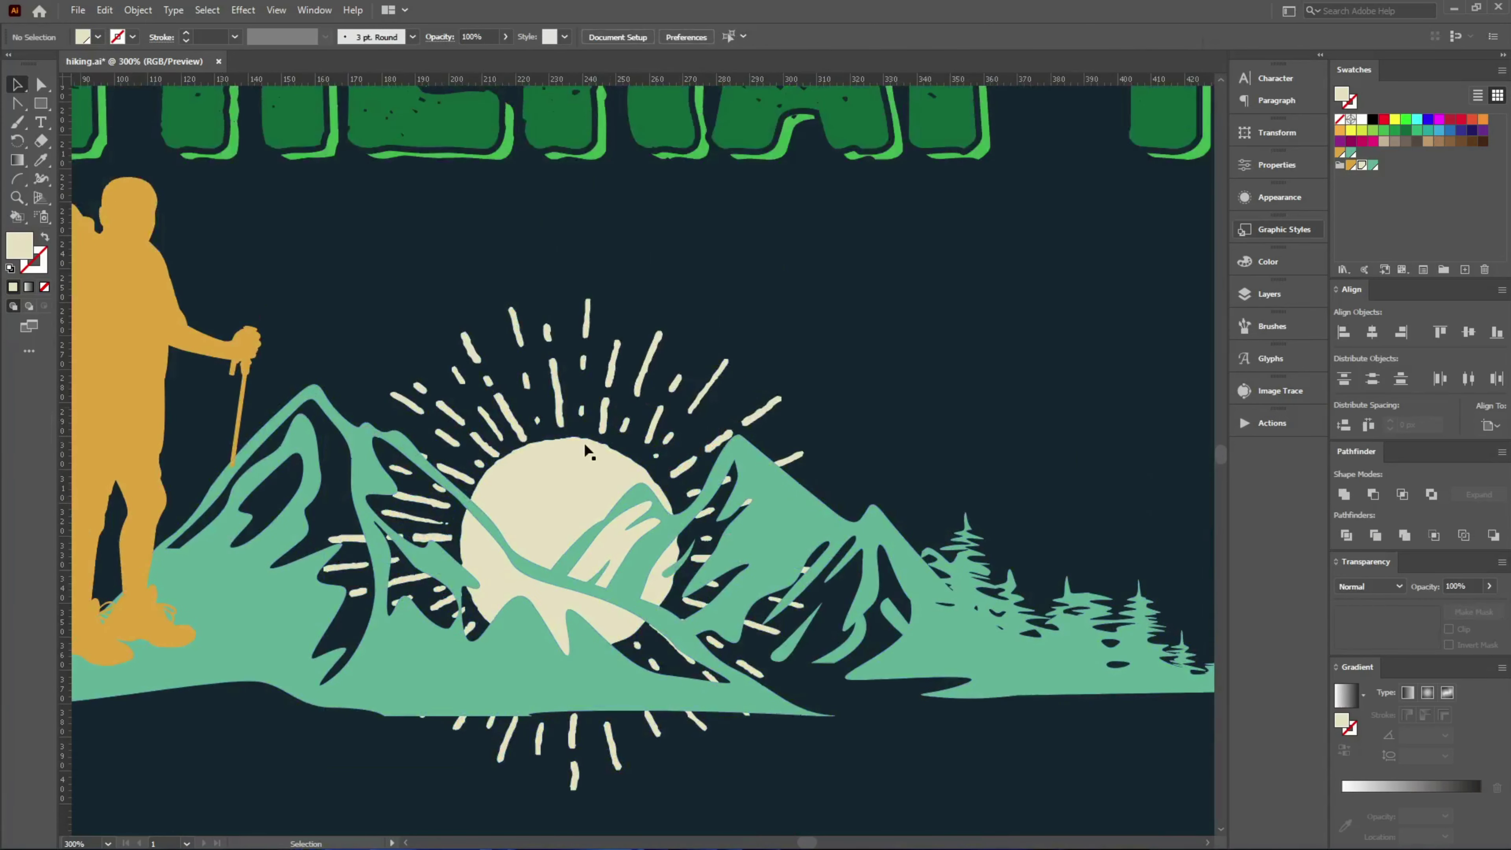
mouse_move(584, 445)
mouse_down()
mouse_move(570, 361)
mouse_move(587, 381)
mouse_up()
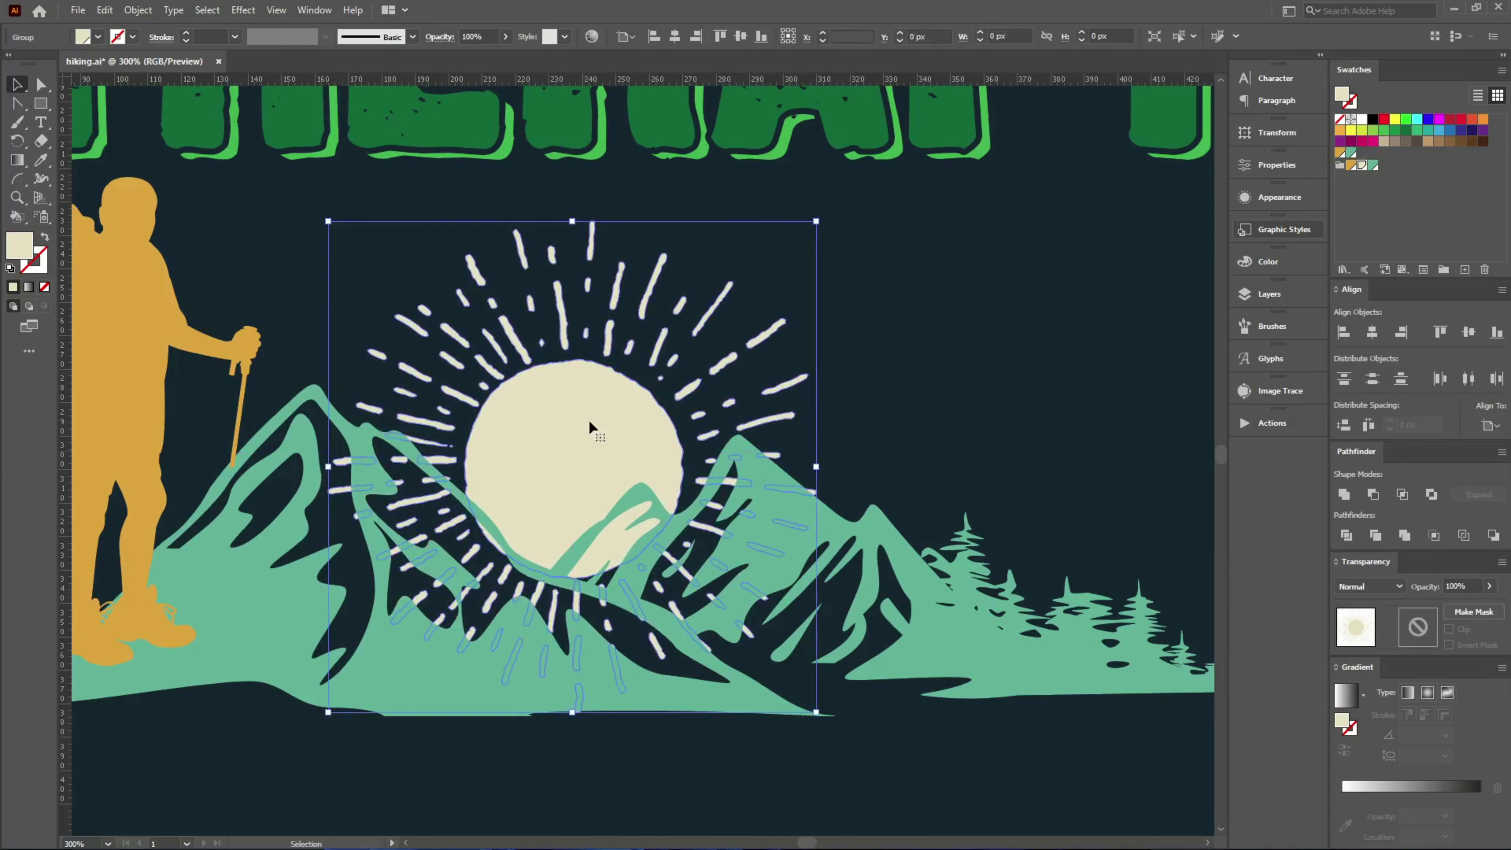
- Offset the mountains and paste them, black and merged, into the sun's opacity mask
click(943, 586)
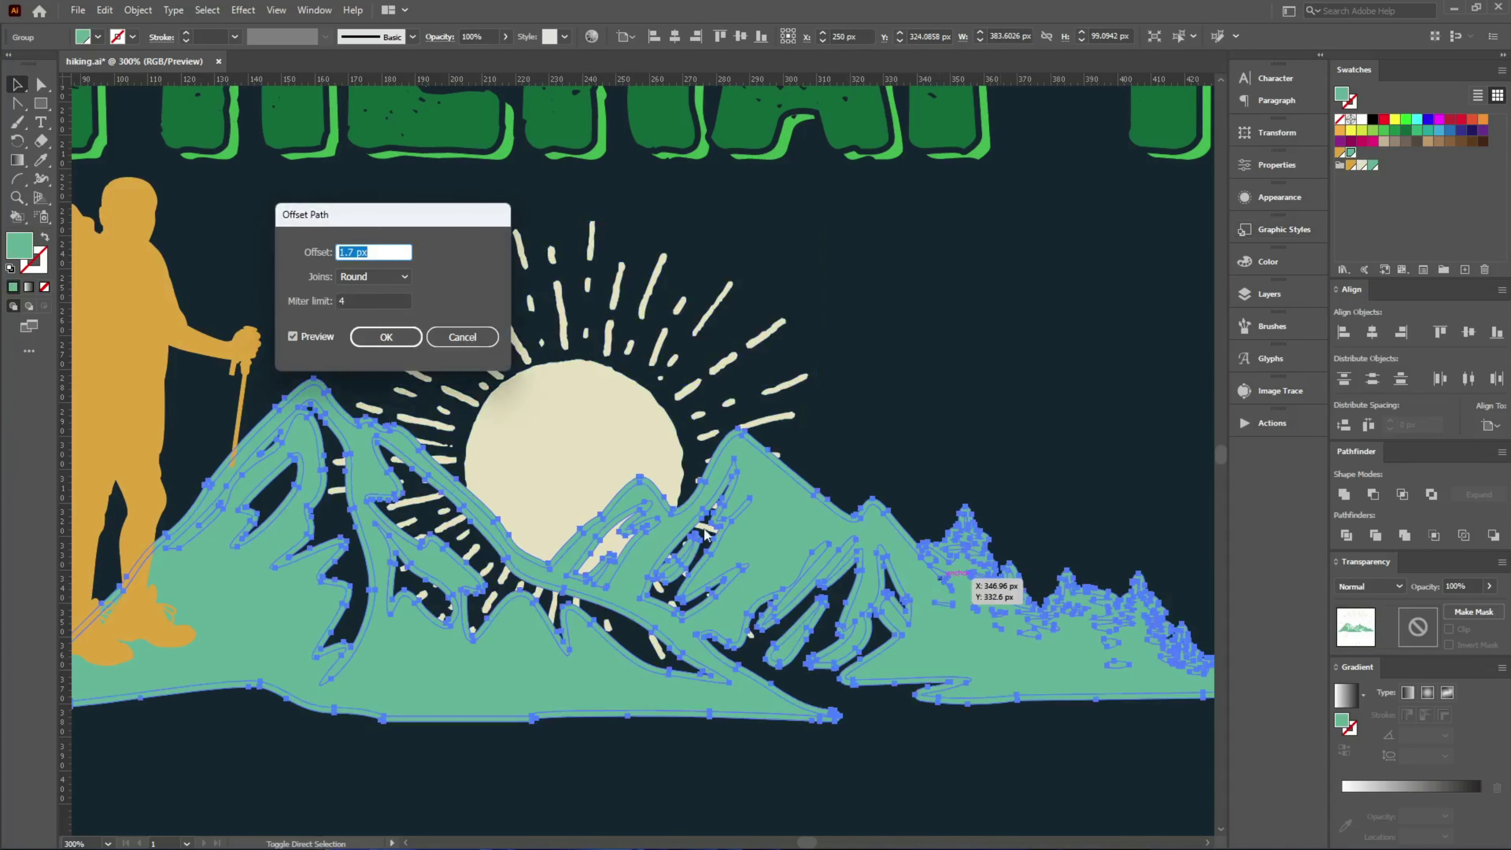
click(387, 338)
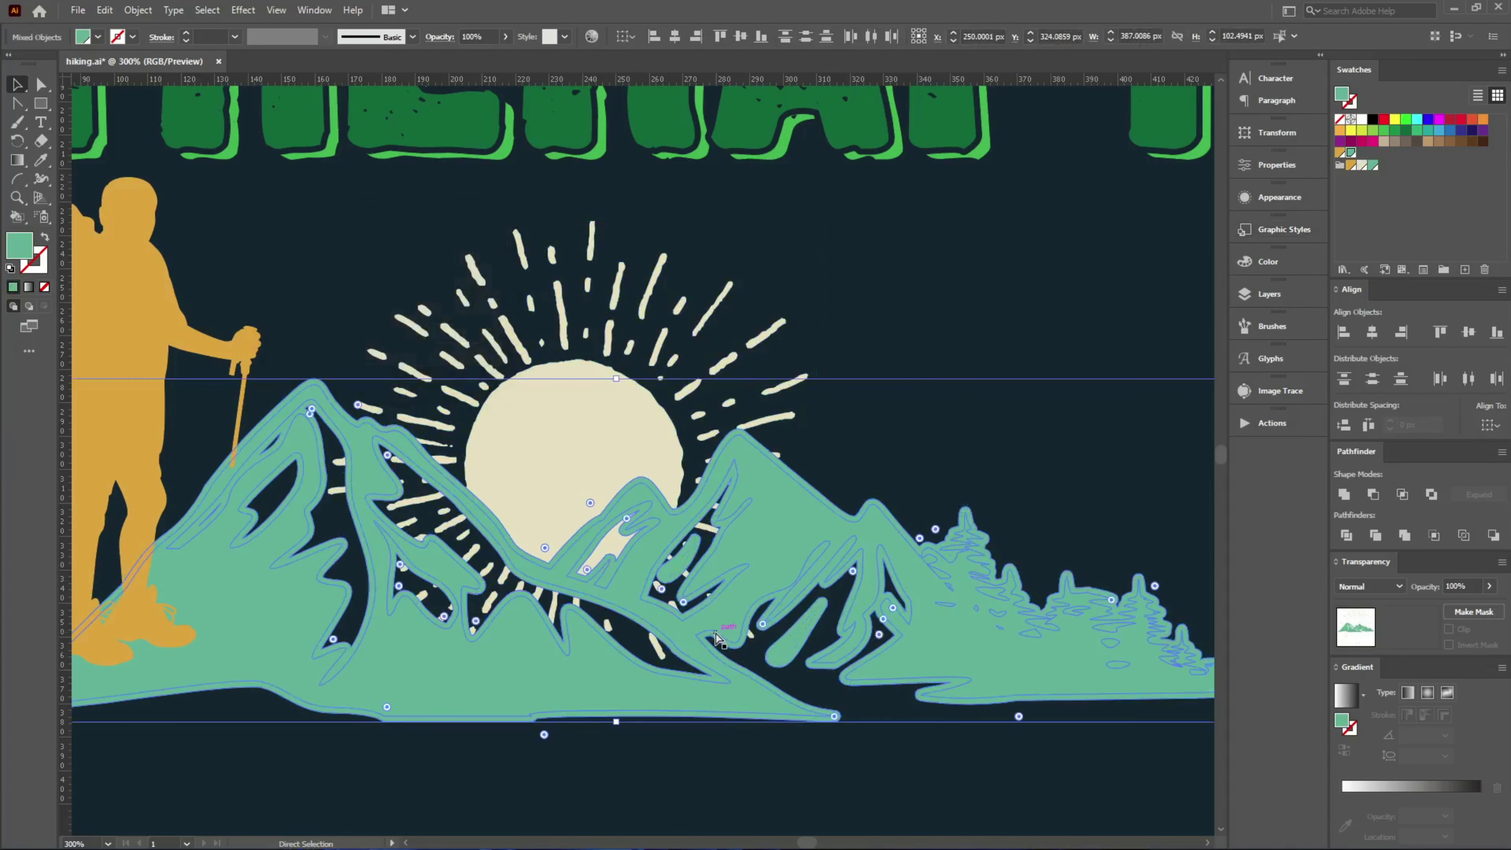
key(v)
click(604, 425)
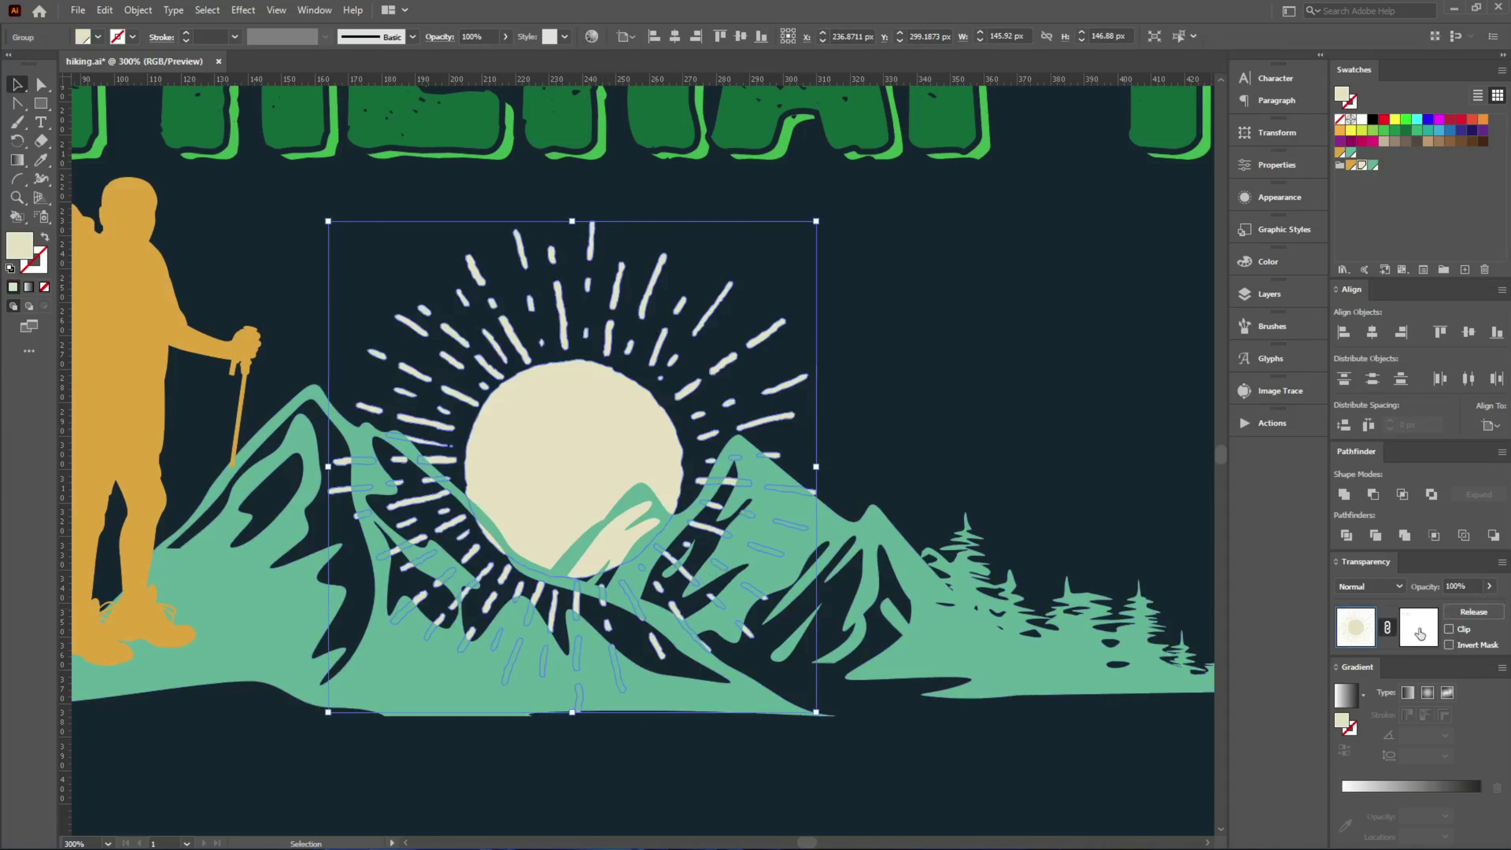
click(1421, 633)
key(ctrl+f)
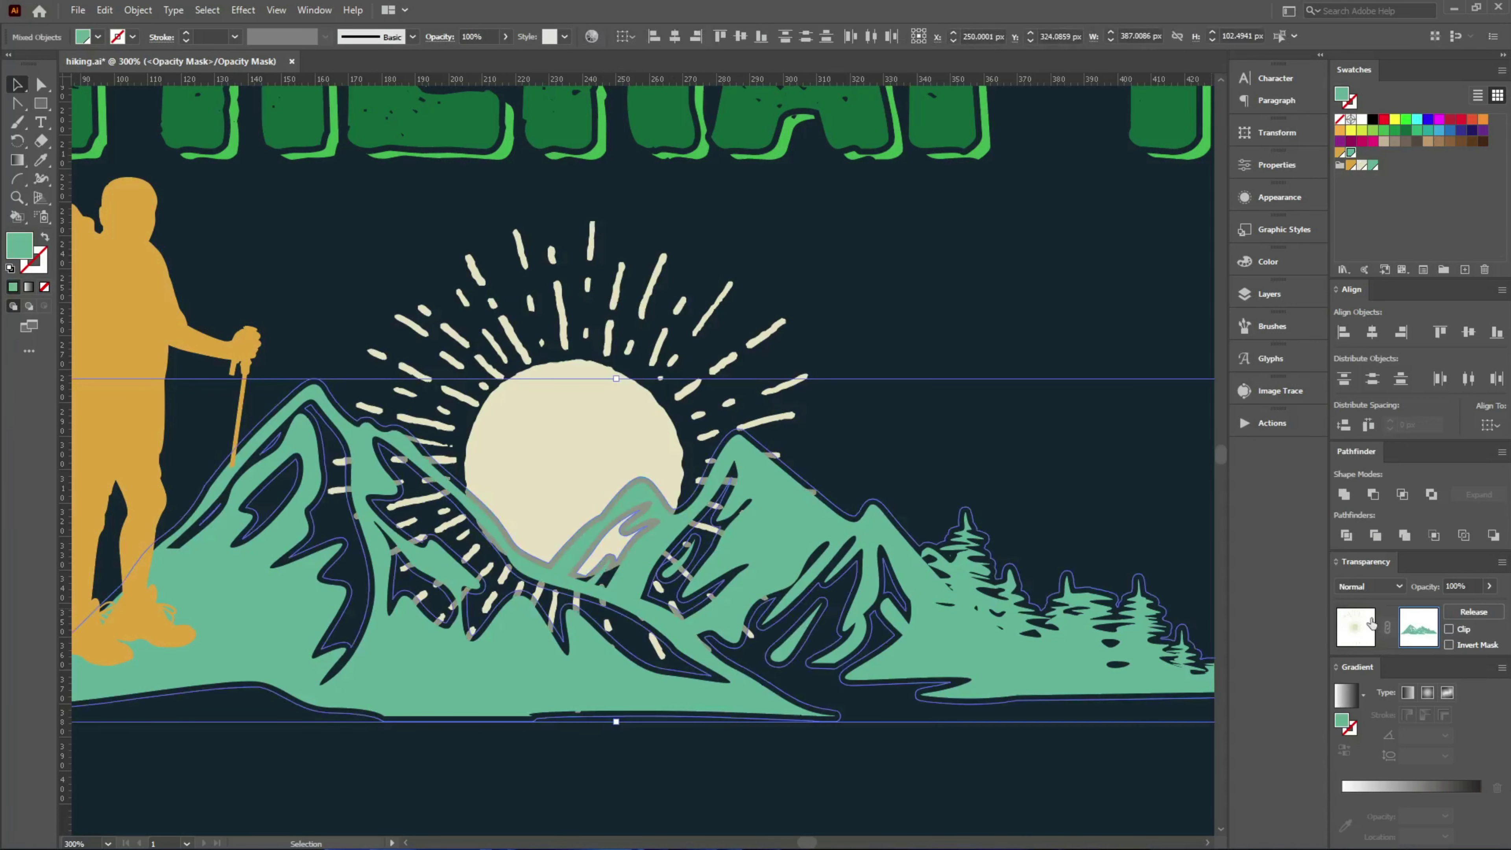
click(1373, 120)
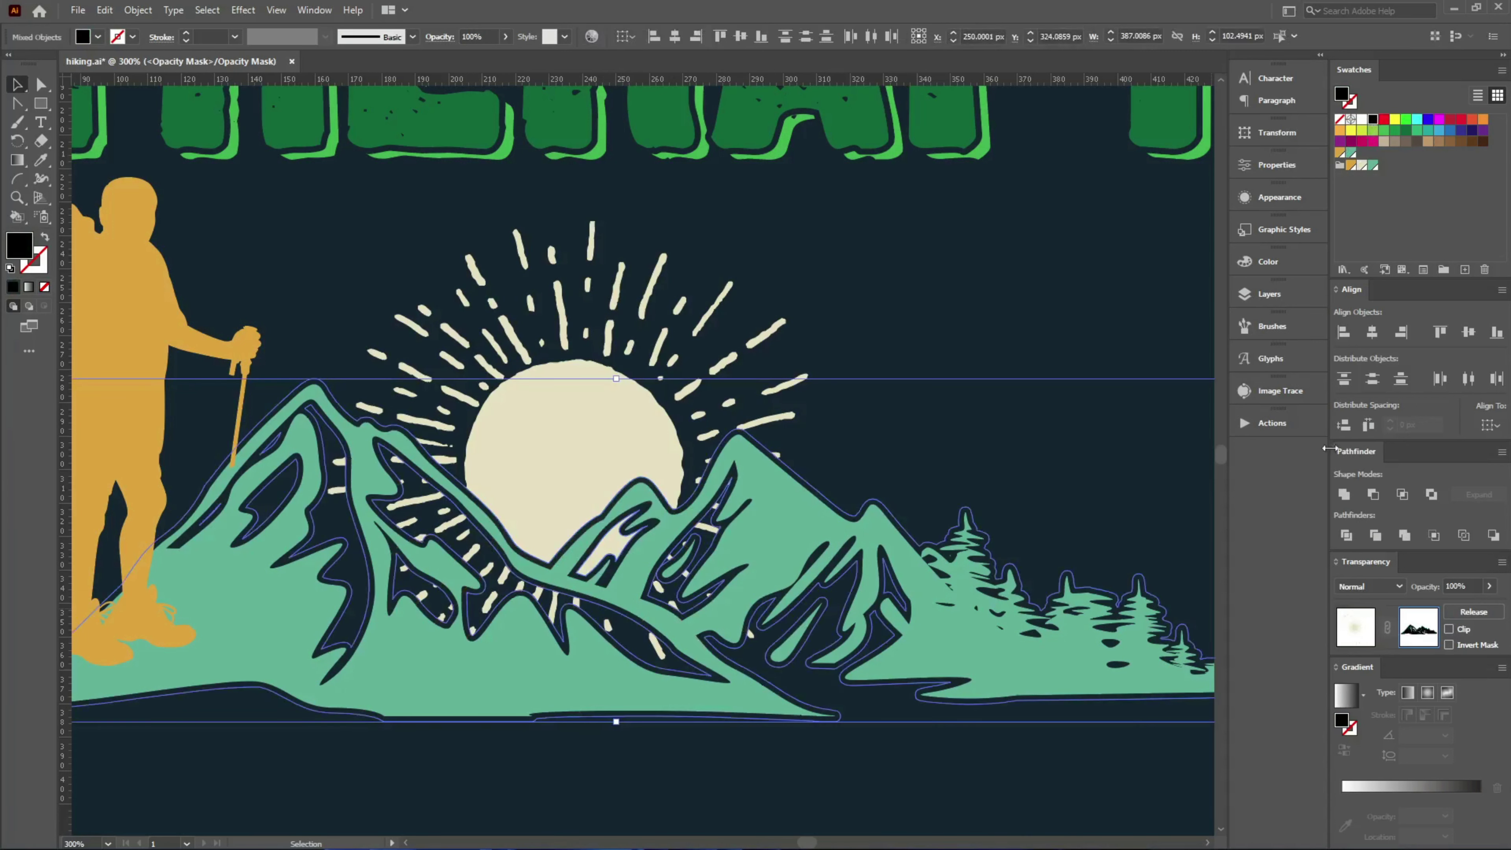
click(1405, 536)
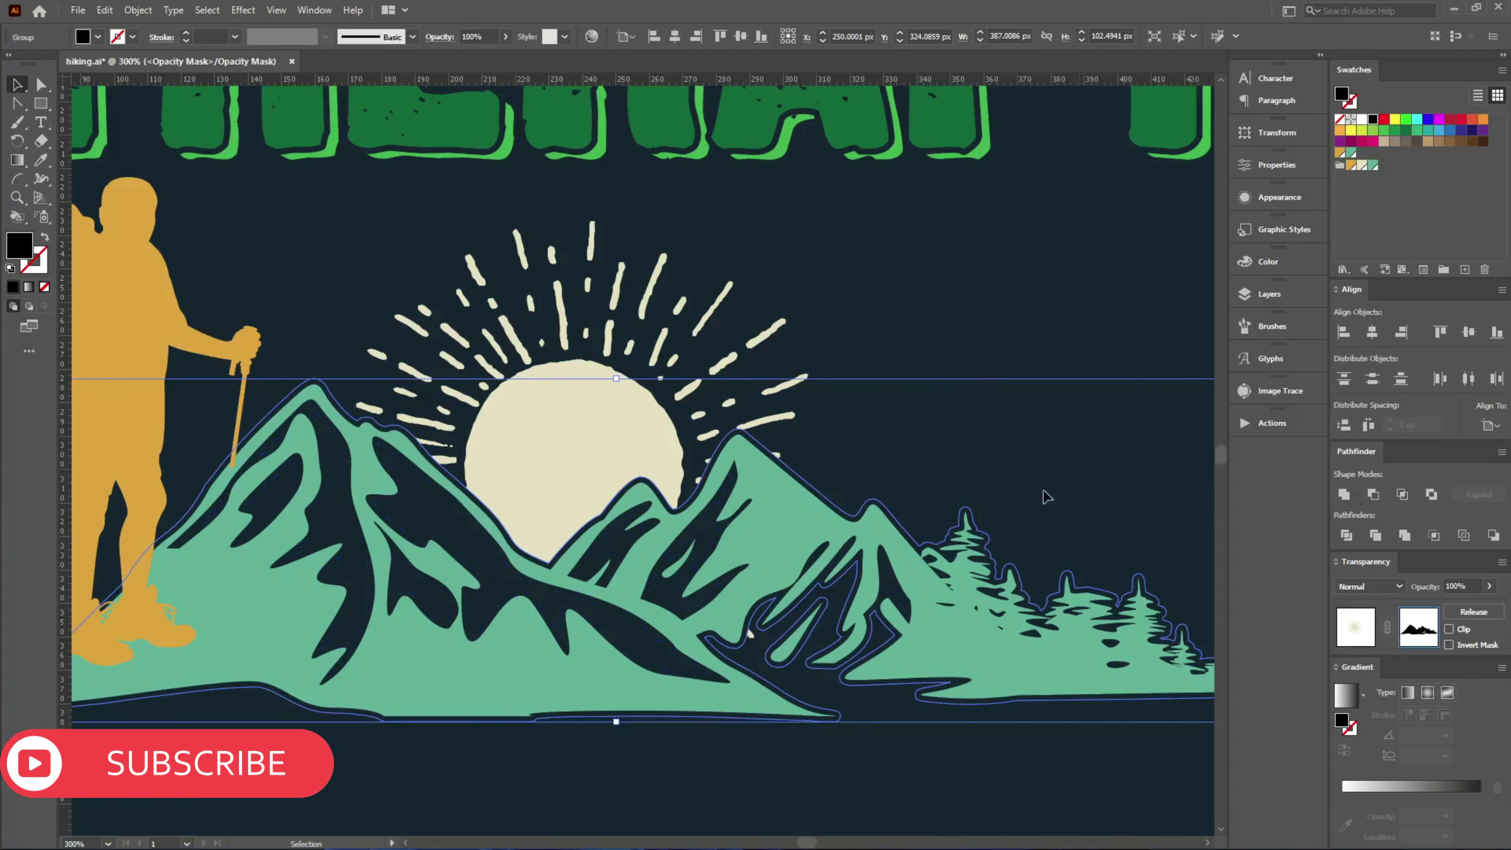
click(1355, 627)
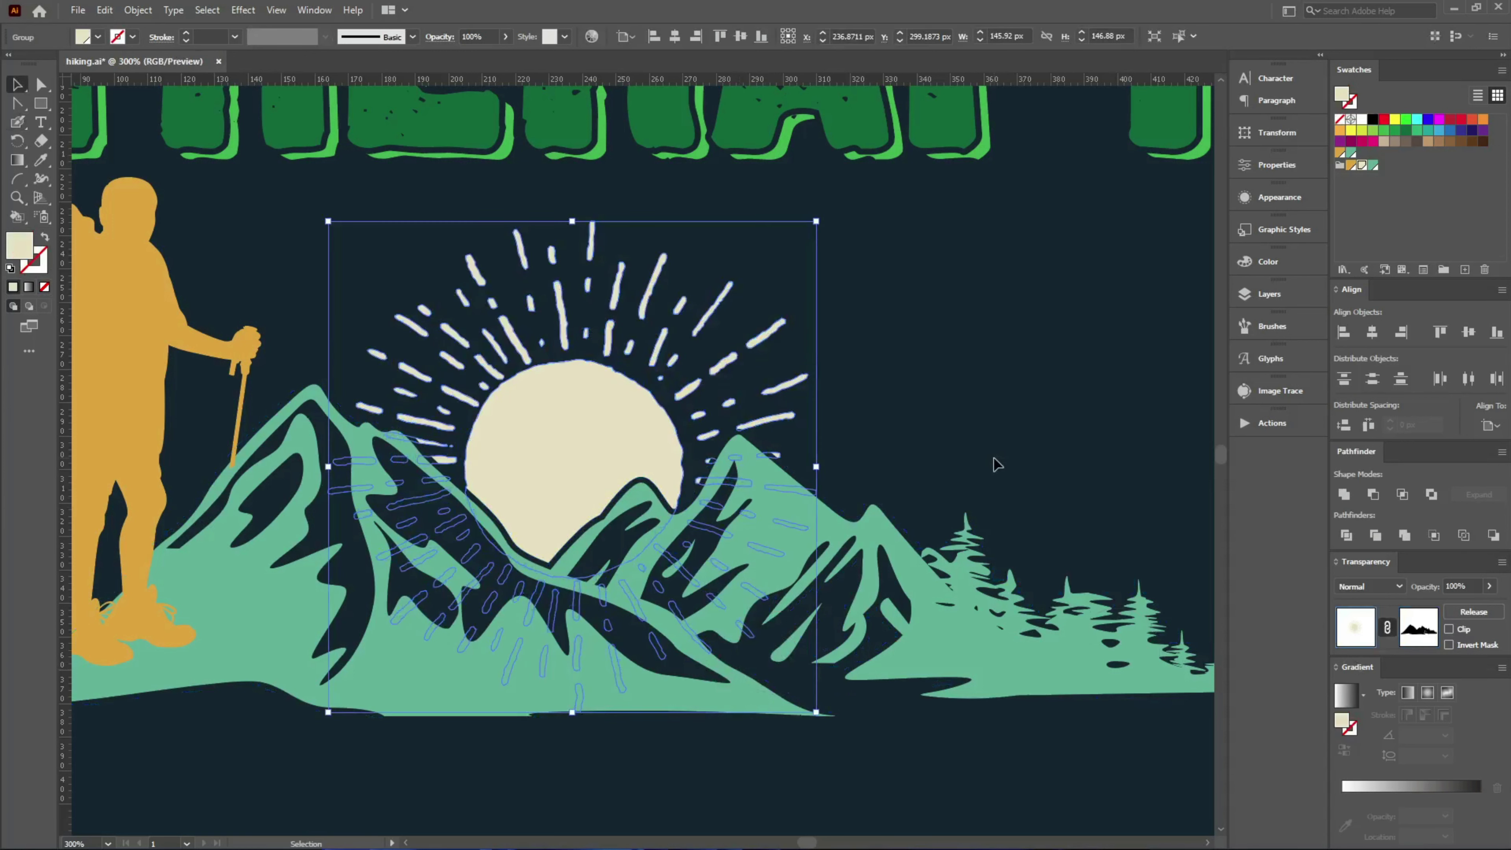
click(967, 494)
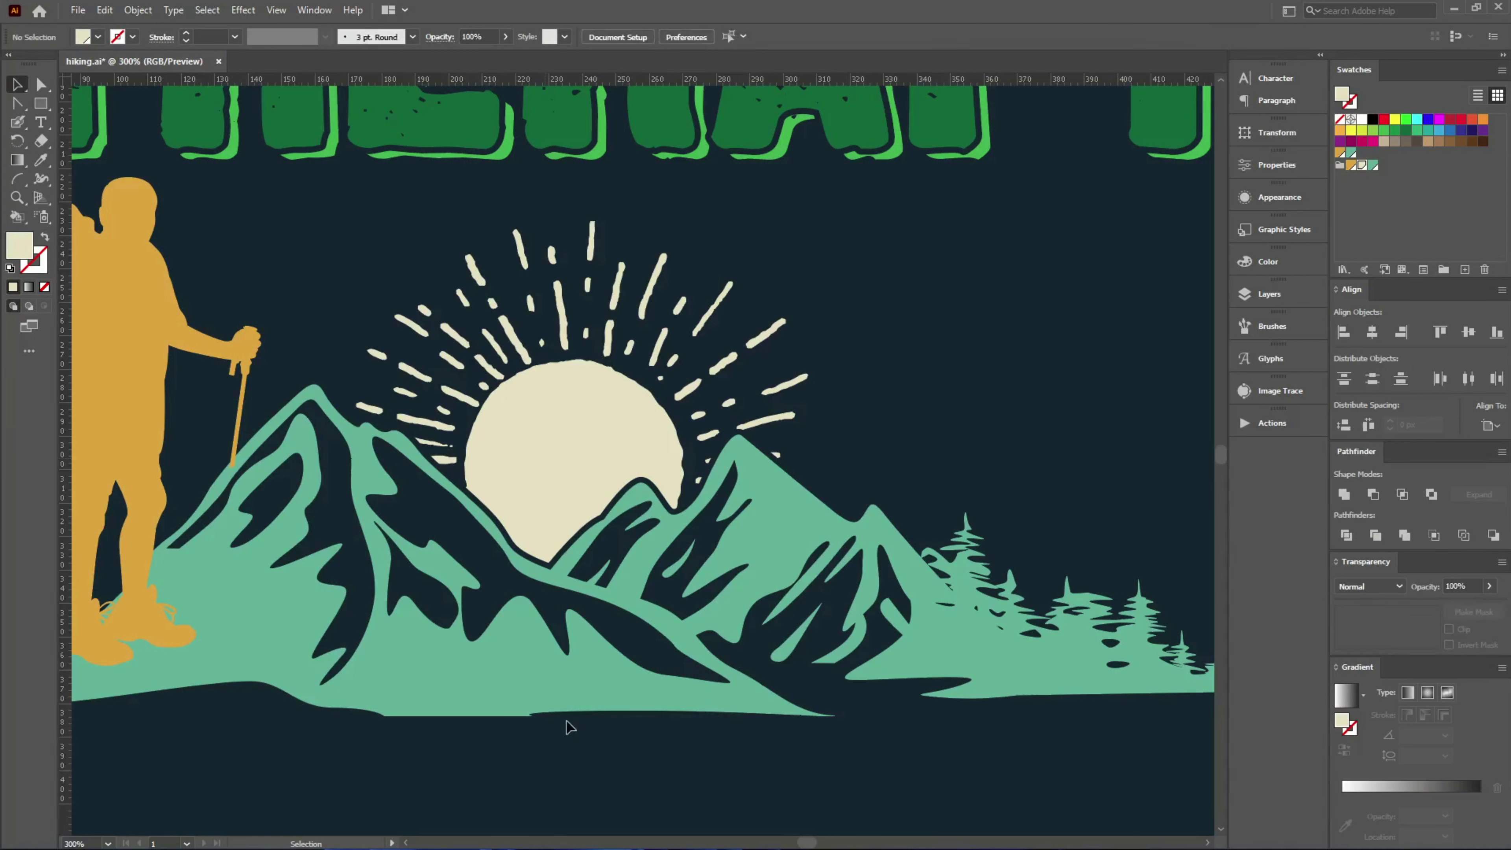
- Move the orange pine tree to the right end of the mountains
key(ctrl+0)
alt+scroll(523, 708, up, 3)
alt+scroll(702, 726, up, 2)
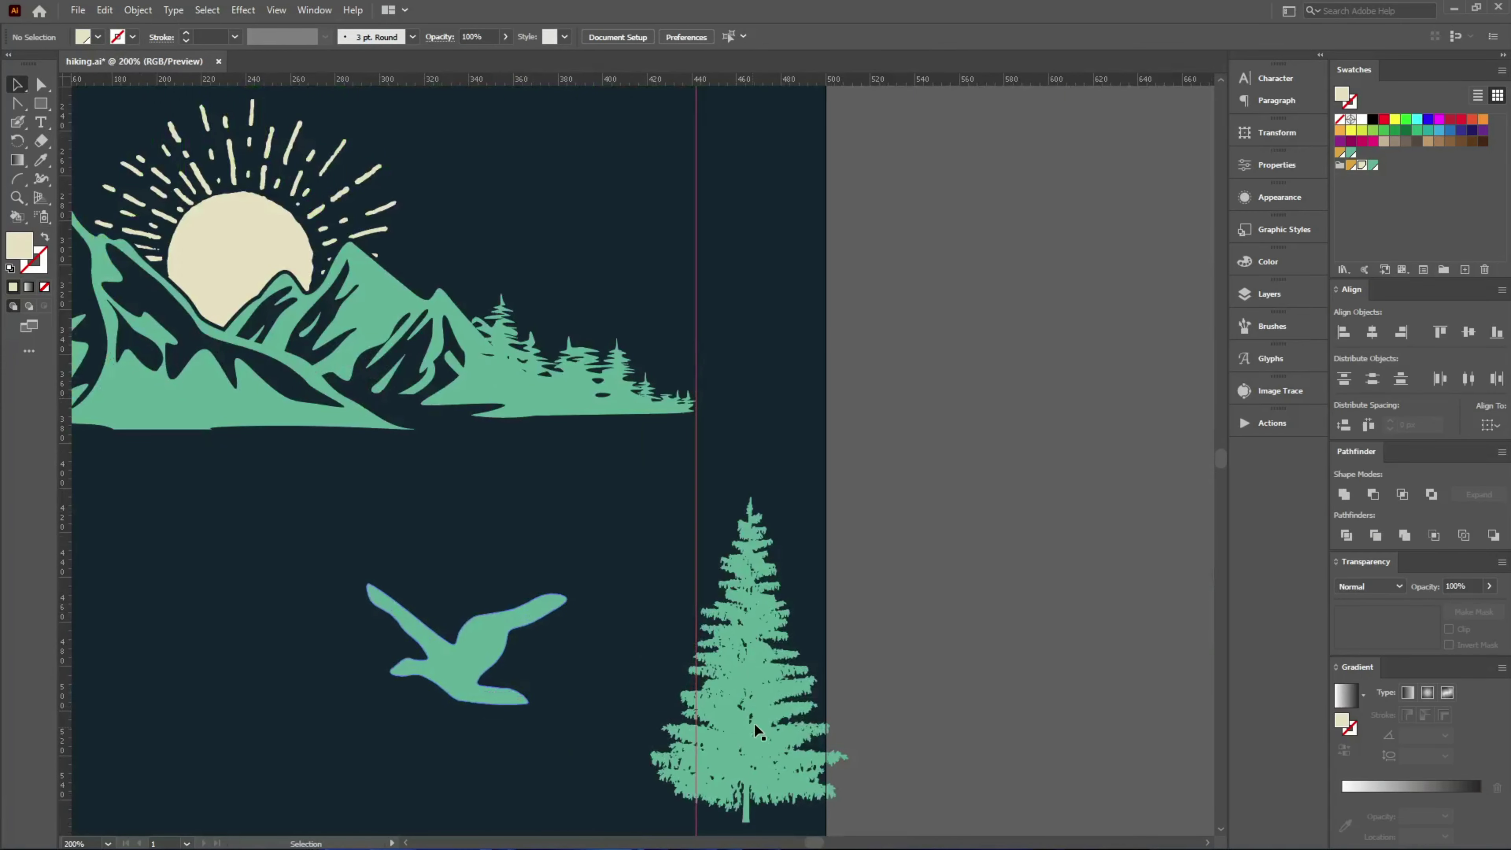
drag(754, 723, 715, 318)
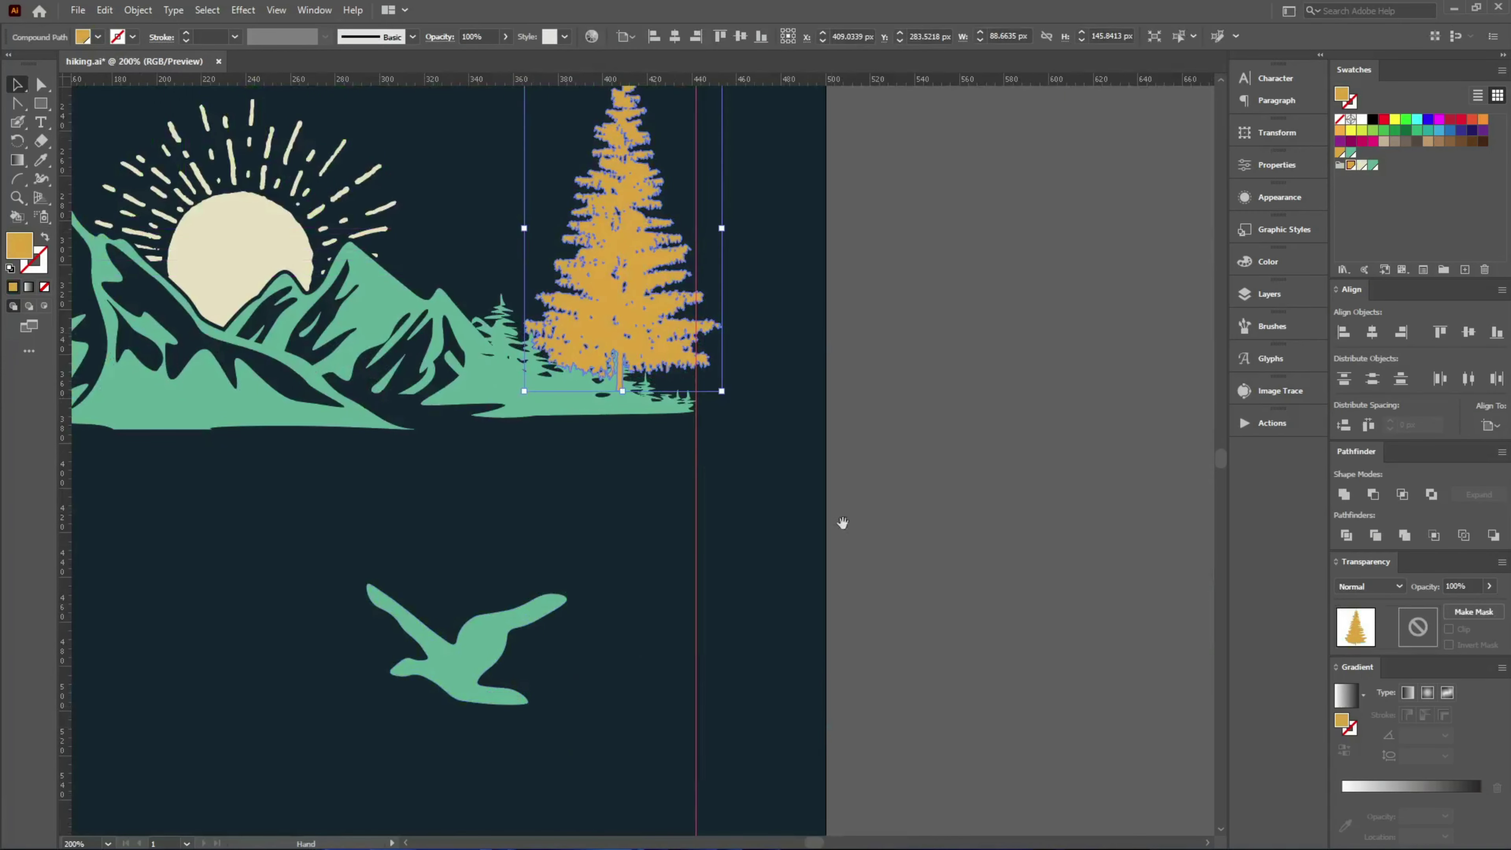
drag(842, 522, 859, 657)
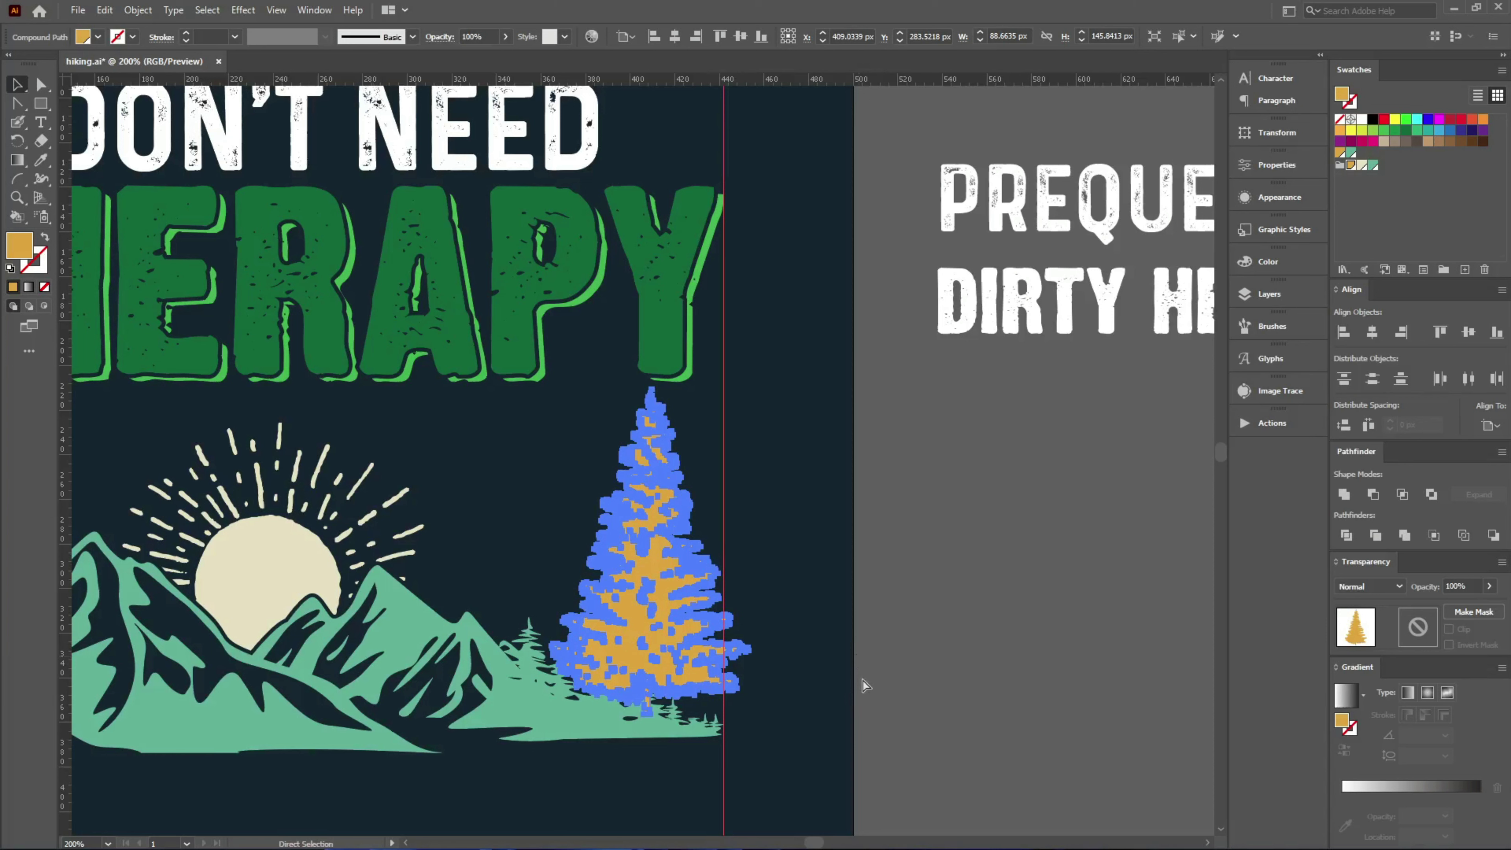
- Align the tree's right edge with the landscape and scale the tree down
key(v)
key(ctrl+=)
shift+click(459, 669)
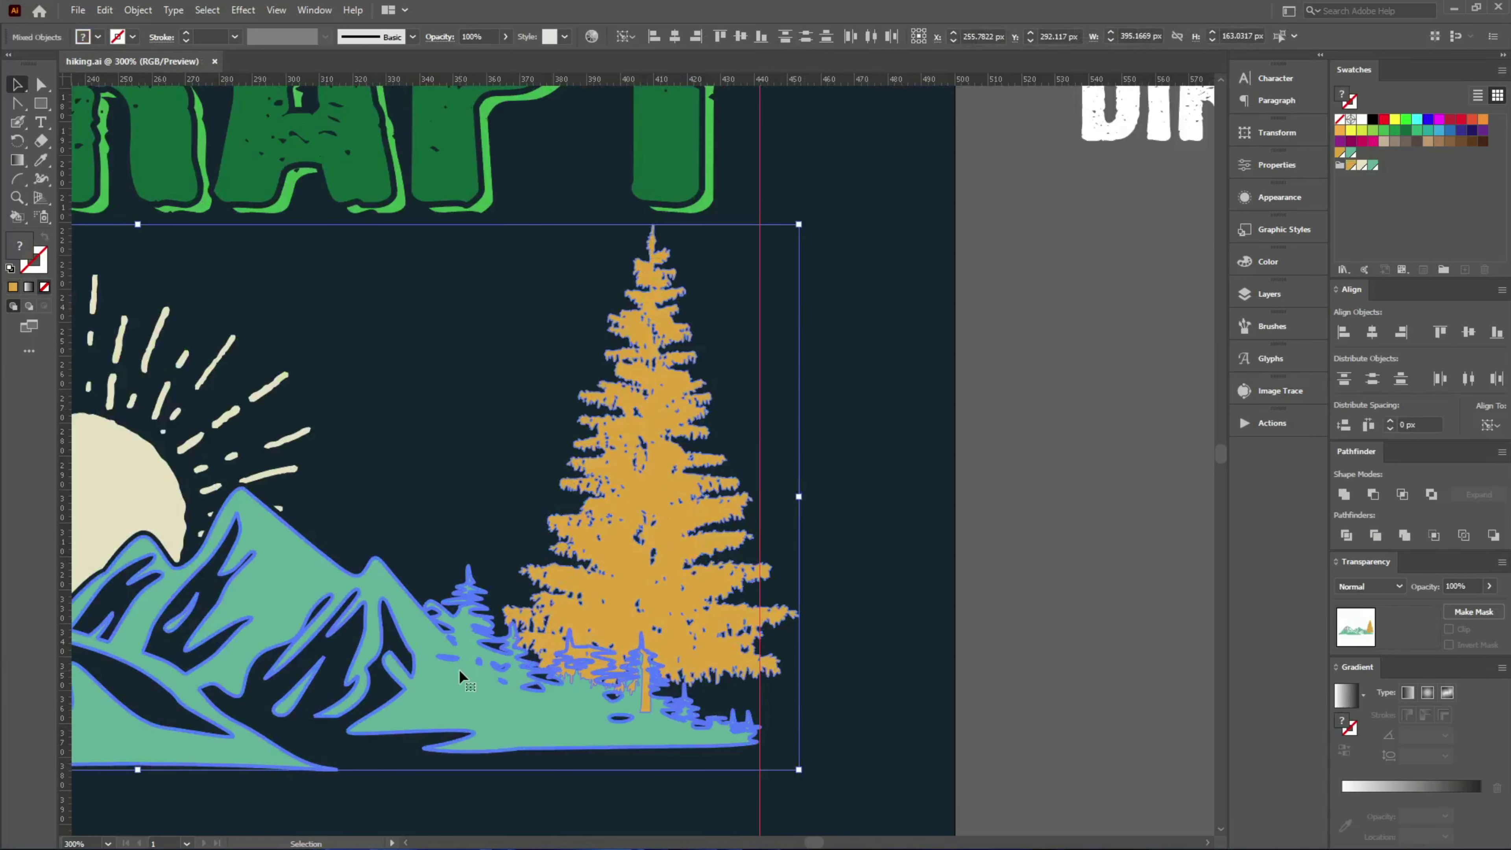
click(691, 43)
click(622, 286)
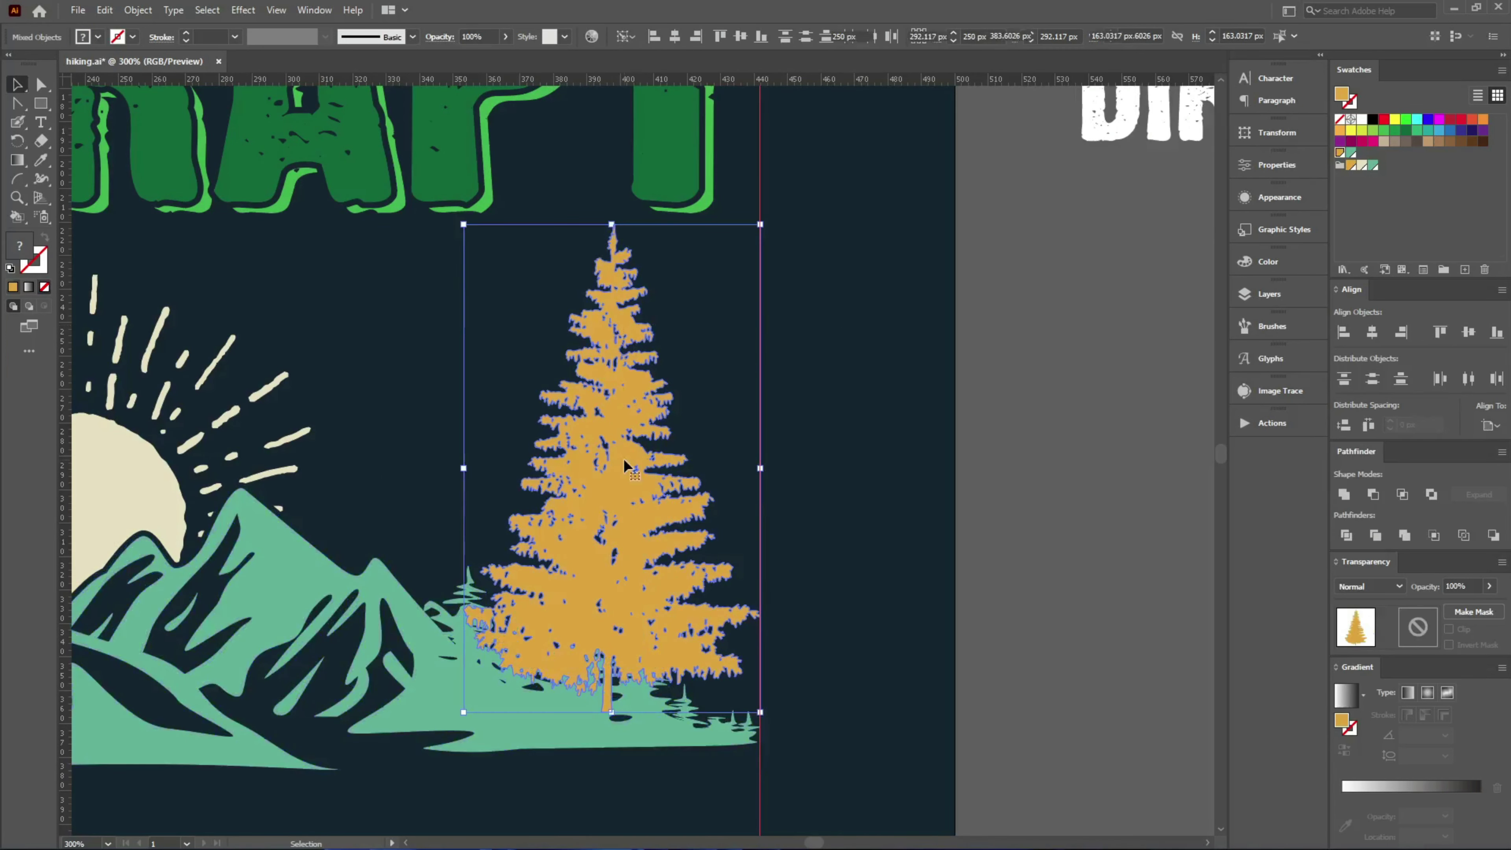
drag(462, 226, 511, 358)
- Alt-drag a copy of the tree further left and stretch both trees taller
drag(585, 531, 564, 538)
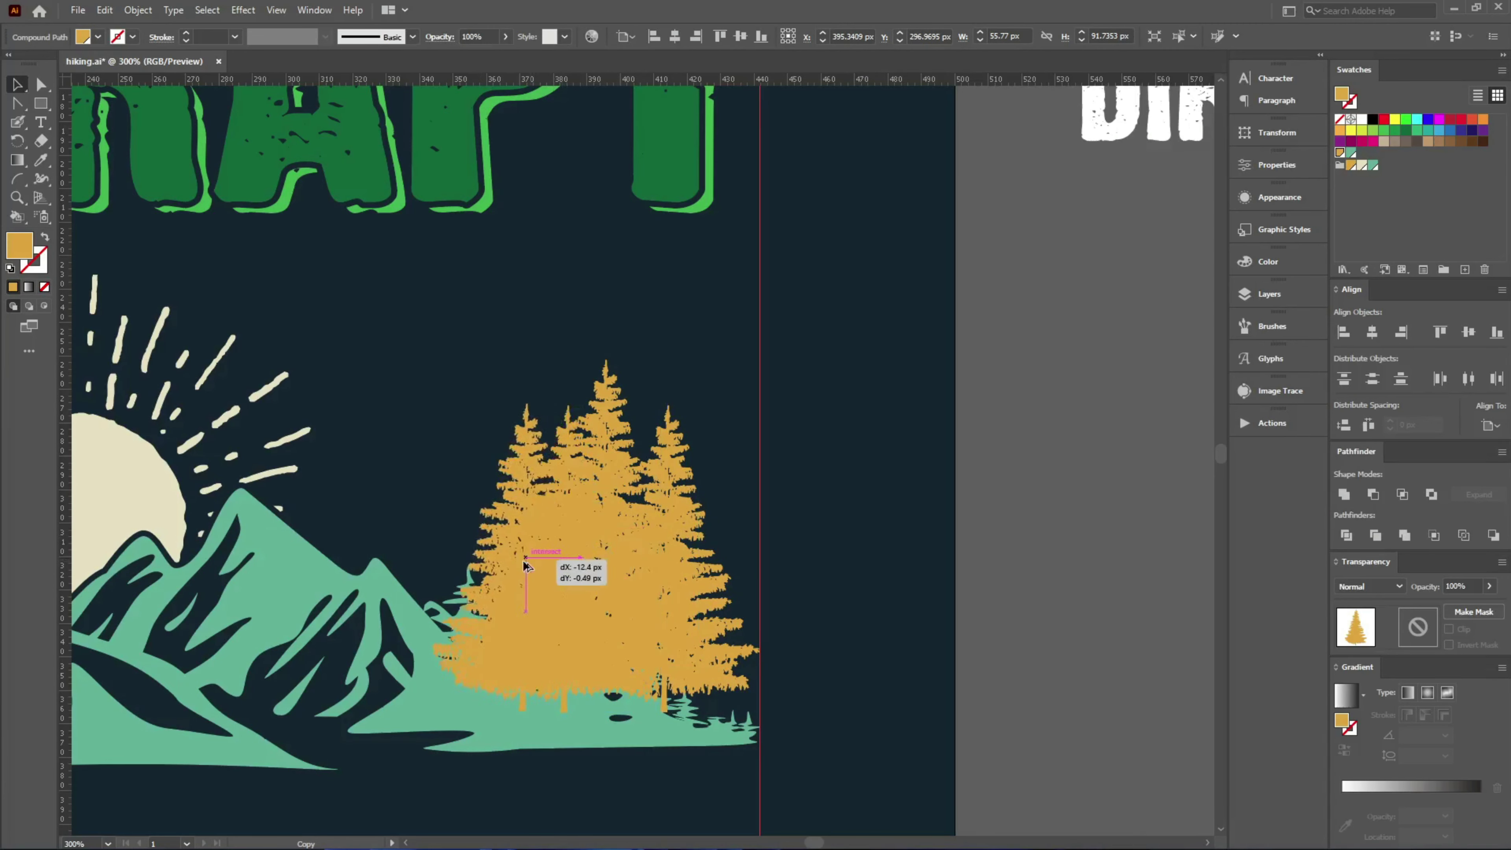
mouse_move(564, 539)
mouse_down()
mouse_move(504, 538)
mouse_move(431, 478)
mouse_up()
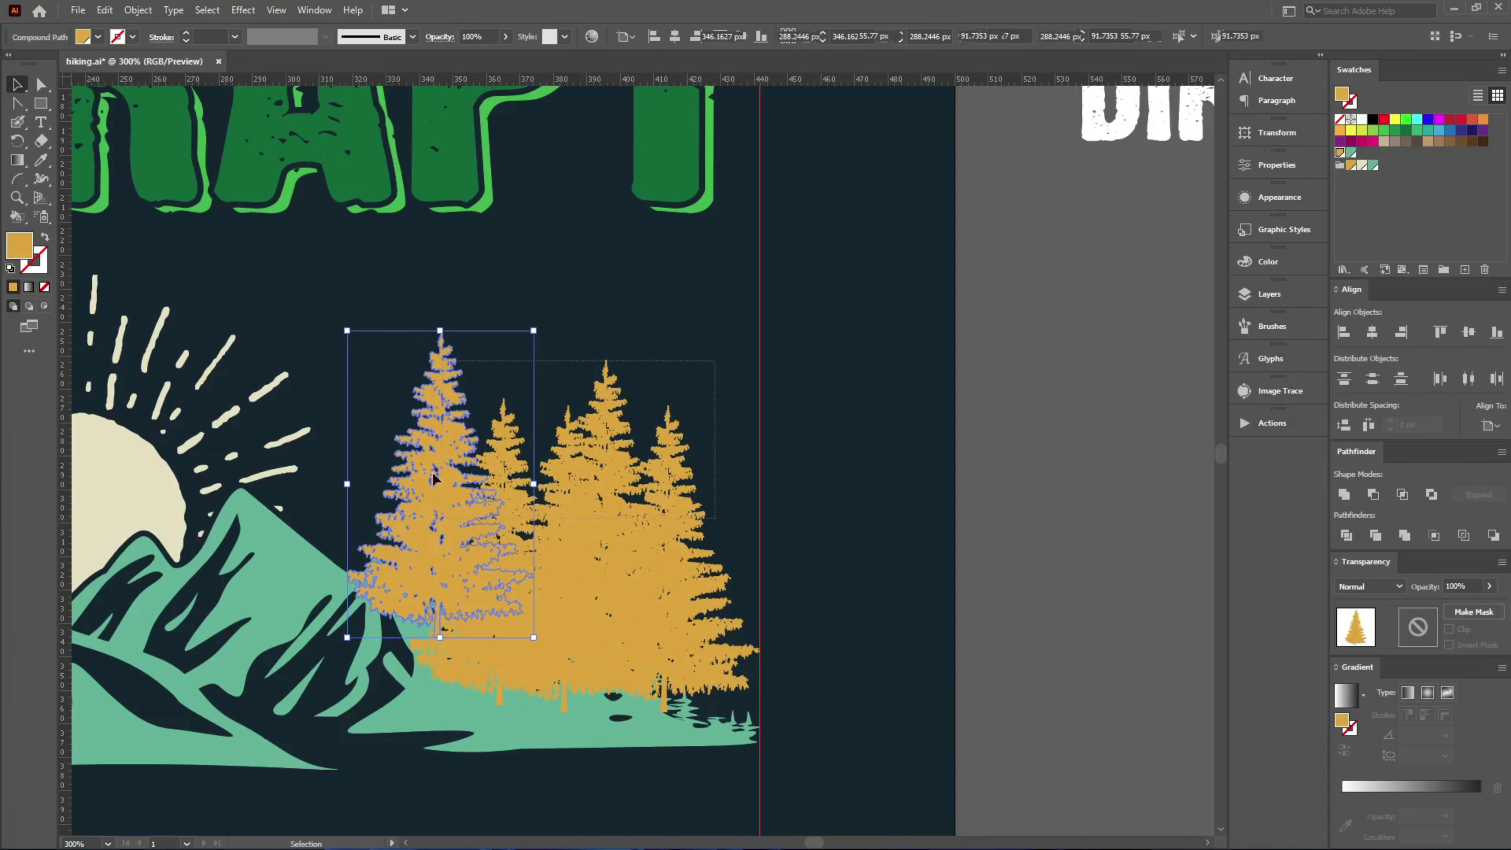
shift+click(605, 417)
drag(561, 327, 561, 285)
- Resize and rearrange the tree copies into a varied cluster beside the mountains
drag(441, 476, 946, 517)
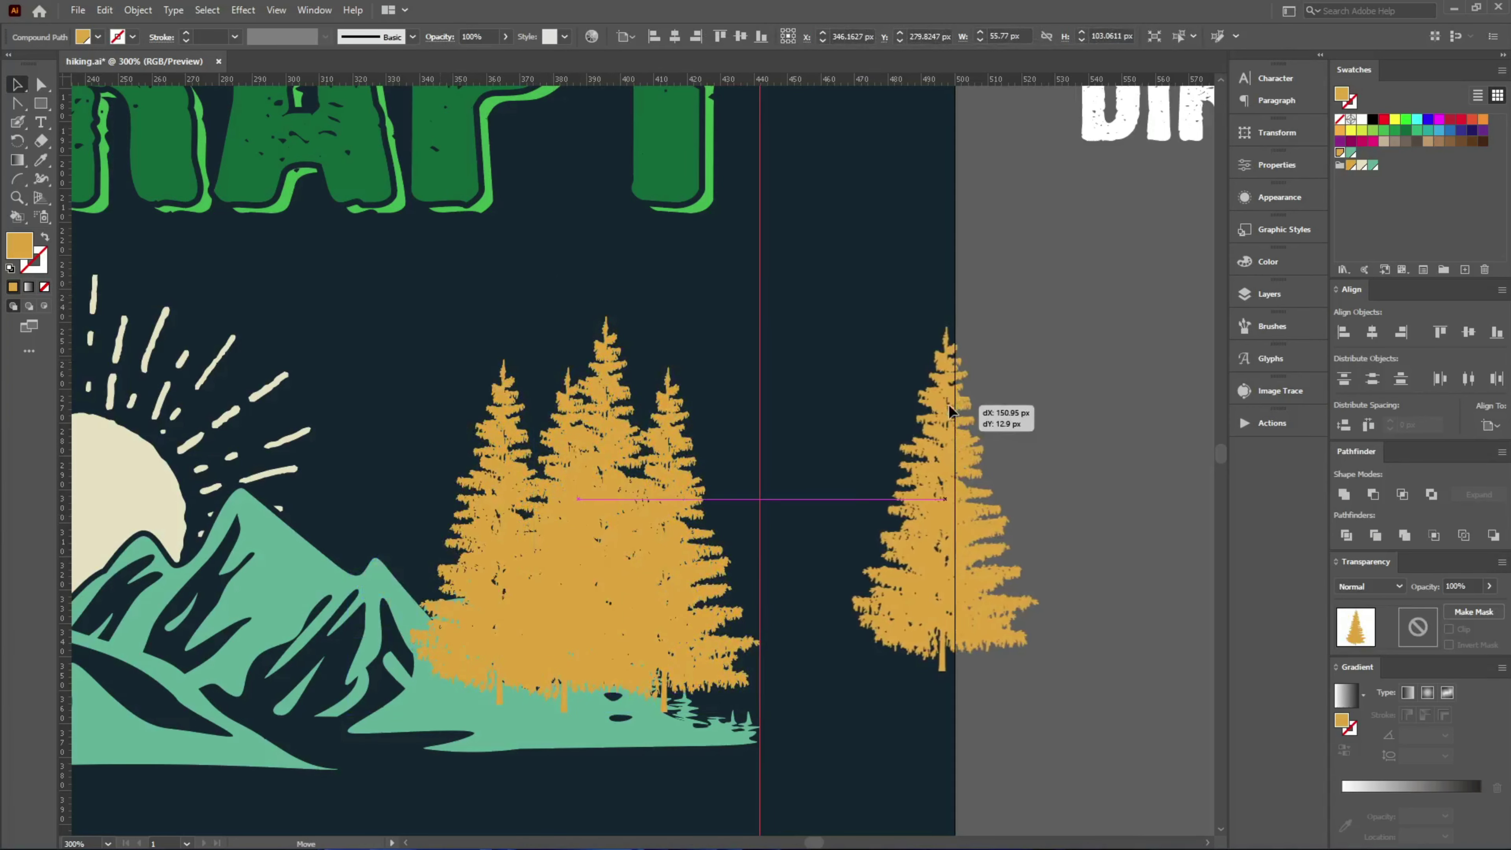
mouse_move(404, 308)
mouse_down()
mouse_move(360, 282)
mouse_move(395, 300)
mouse_up()
drag(661, 583, 660, 575)
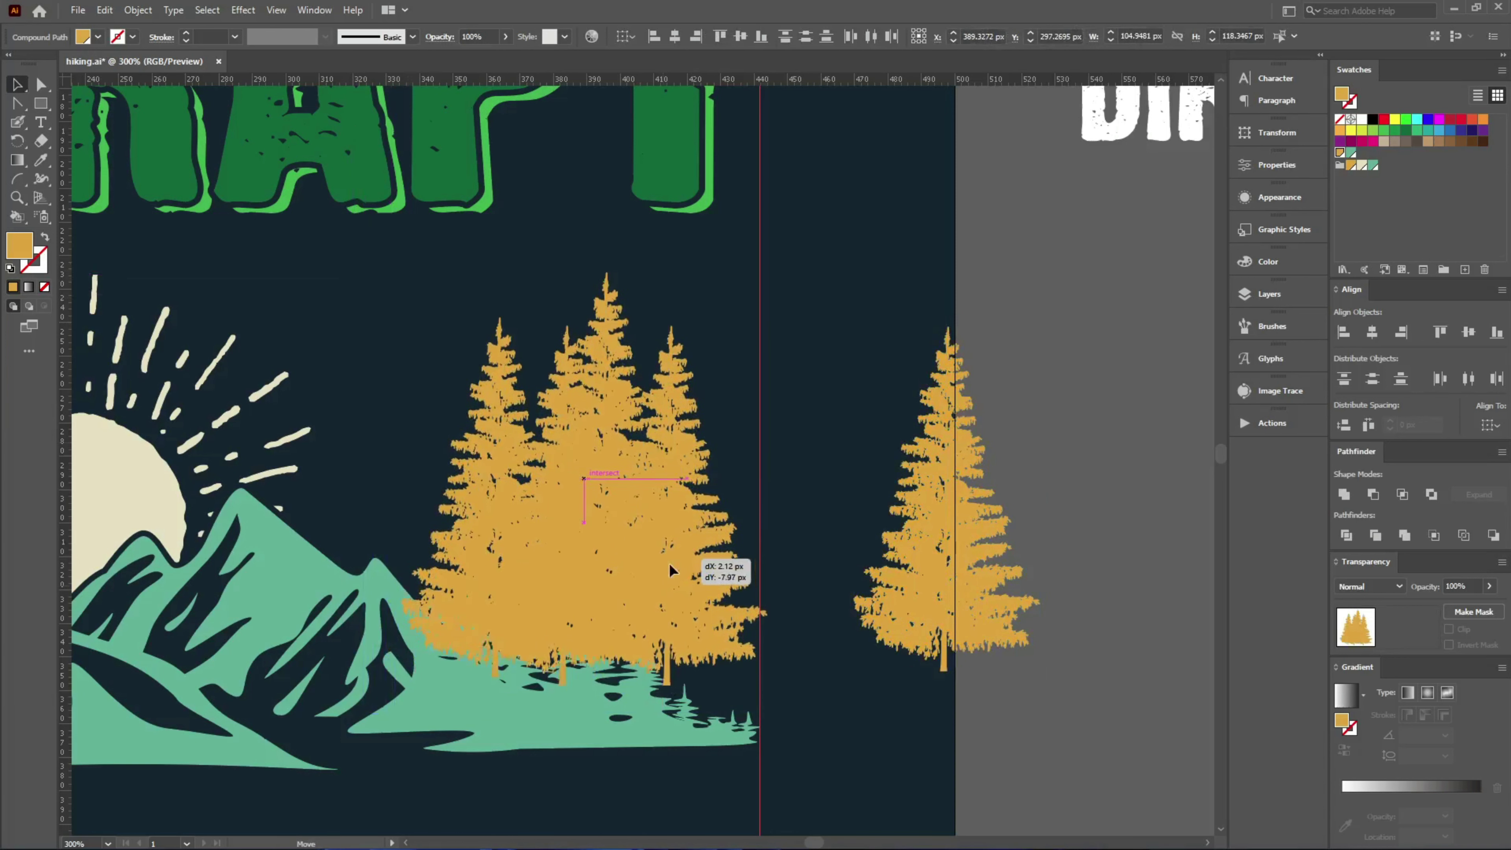
drag(660, 572, 660, 572)
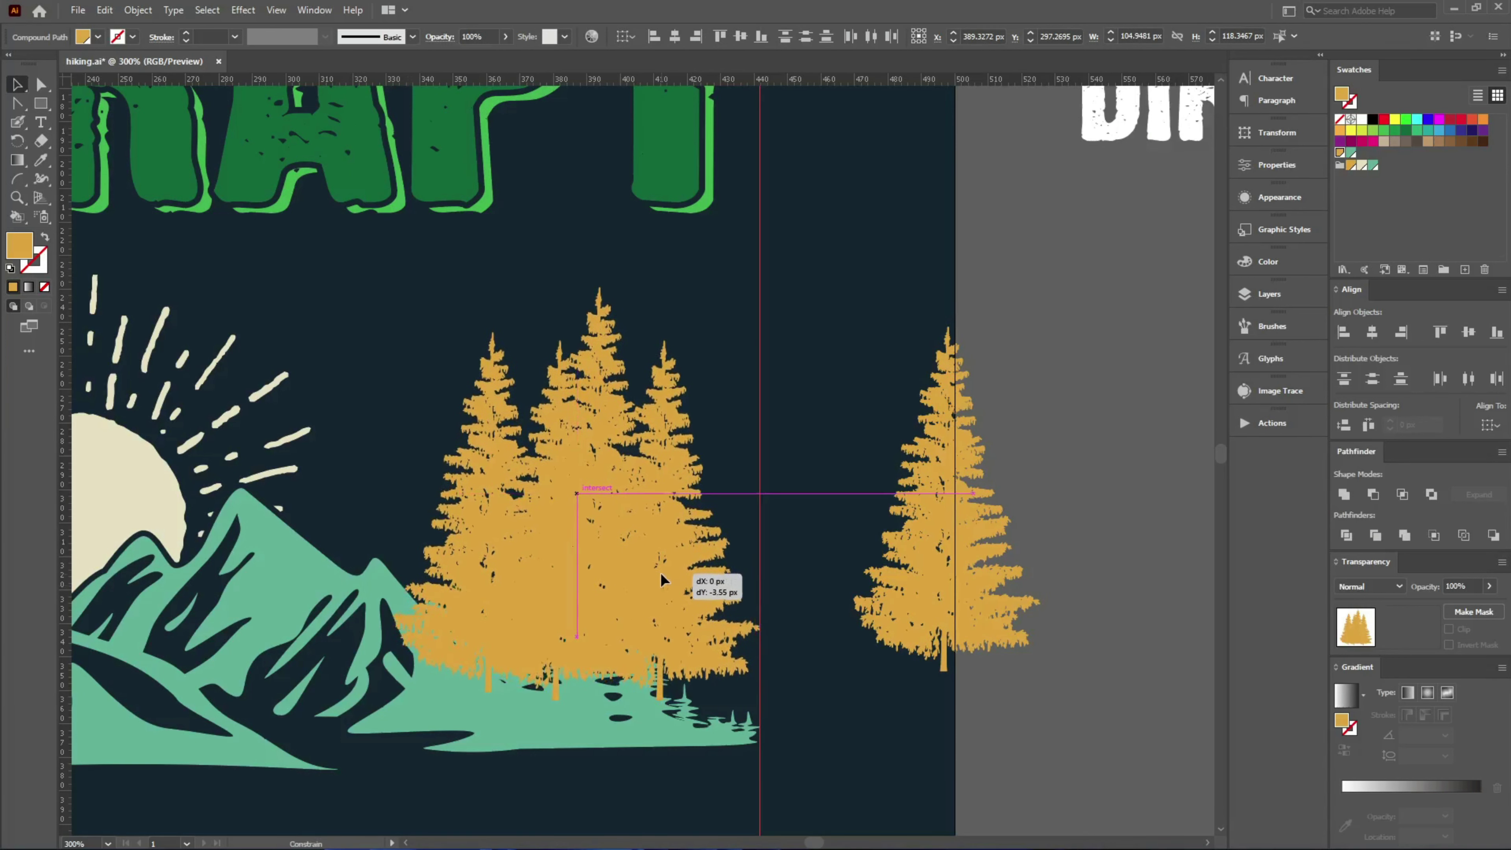
drag(946, 506, 396, 506)
mouse_move(396, 277)
mouse_down()
mouse_move(388, 387)
mouse_move(415, 522)
mouse_up()
- Move the teal bird above the sun's rays and scale it down small
click(786, 643)
scroll(785, 643, down, 1)
scroll(892, 622, down, 1)
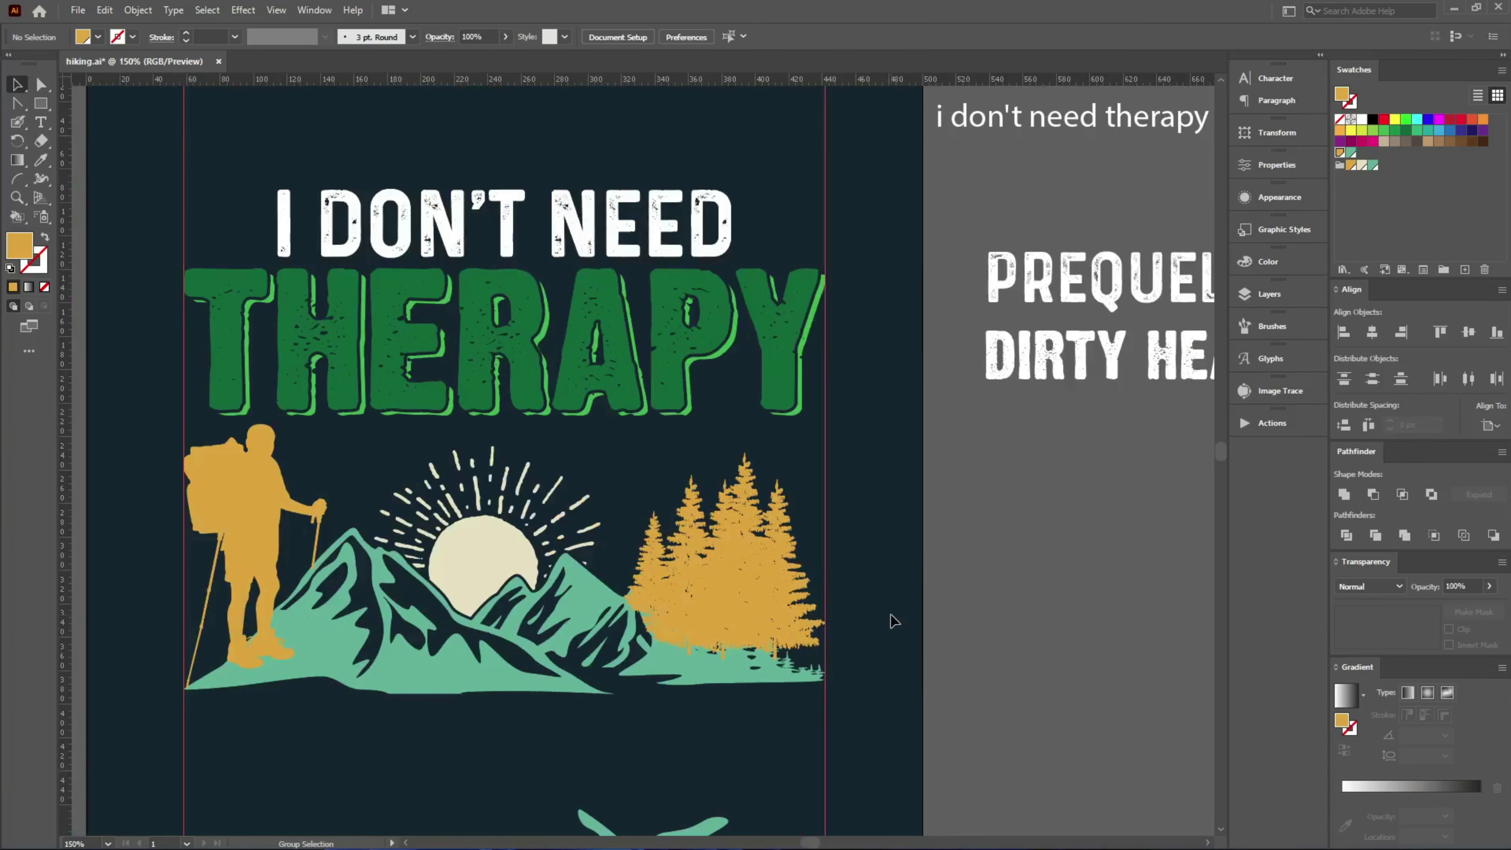
scroll(892, 623, down, 3)
drag(652, 652, 607, 256)
scroll(654, 232, up, 7)
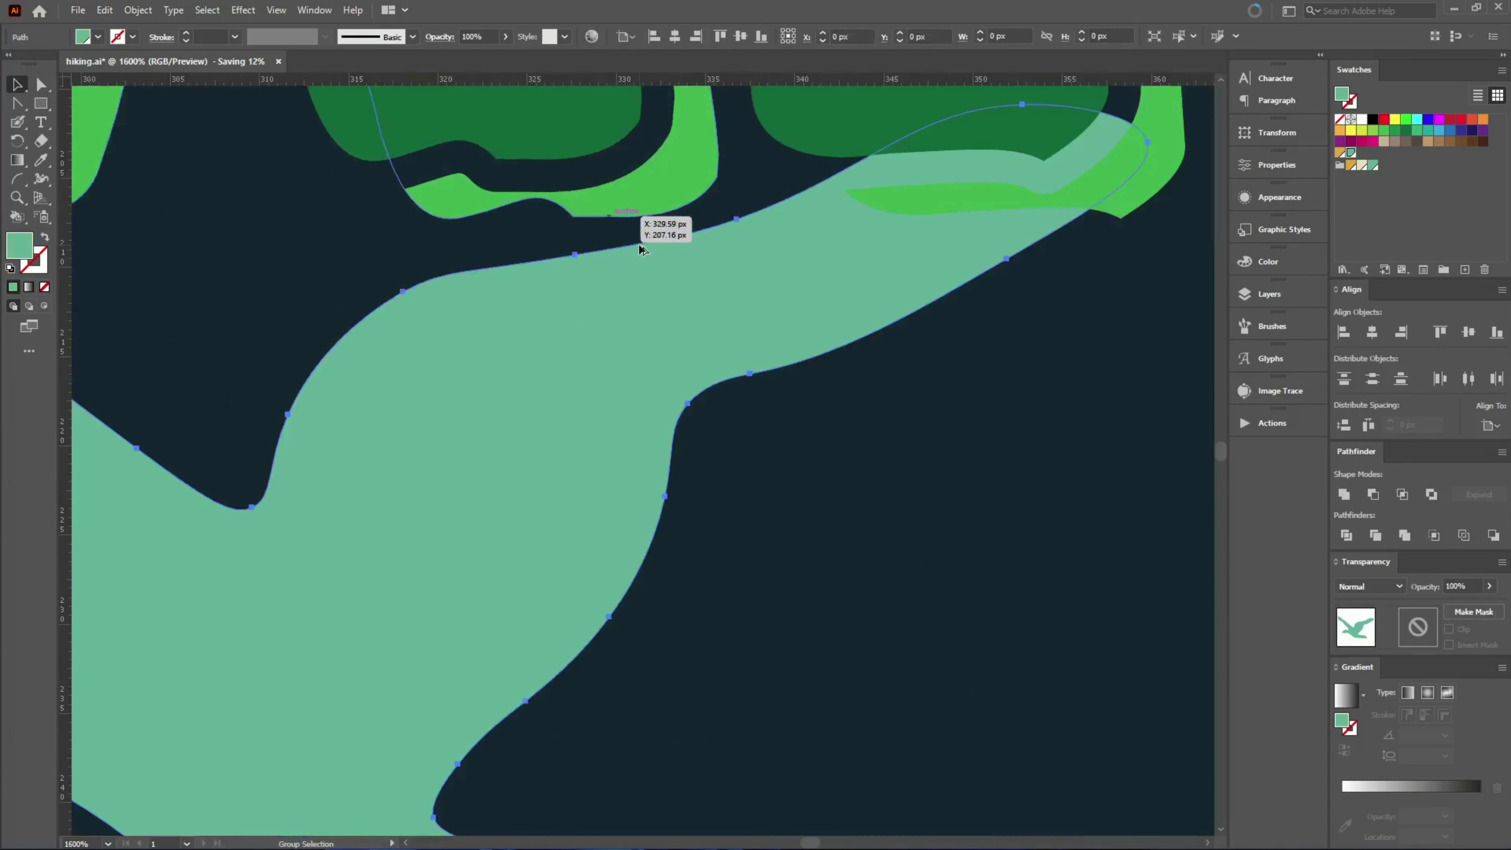
scroll(641, 523, down, 2)
mouse_move(1147, 506)
mouse_down()
mouse_move(567, 524)
mouse_move(690, 516)
mouse_move(593, 527)
mouse_move(744, 574)
mouse_up()
scroll(567, 524, down, 2)
click(736, 536)
- Alt-drag several smaller copies of the bird down and to the left
scroll(750, 580, up, 2)
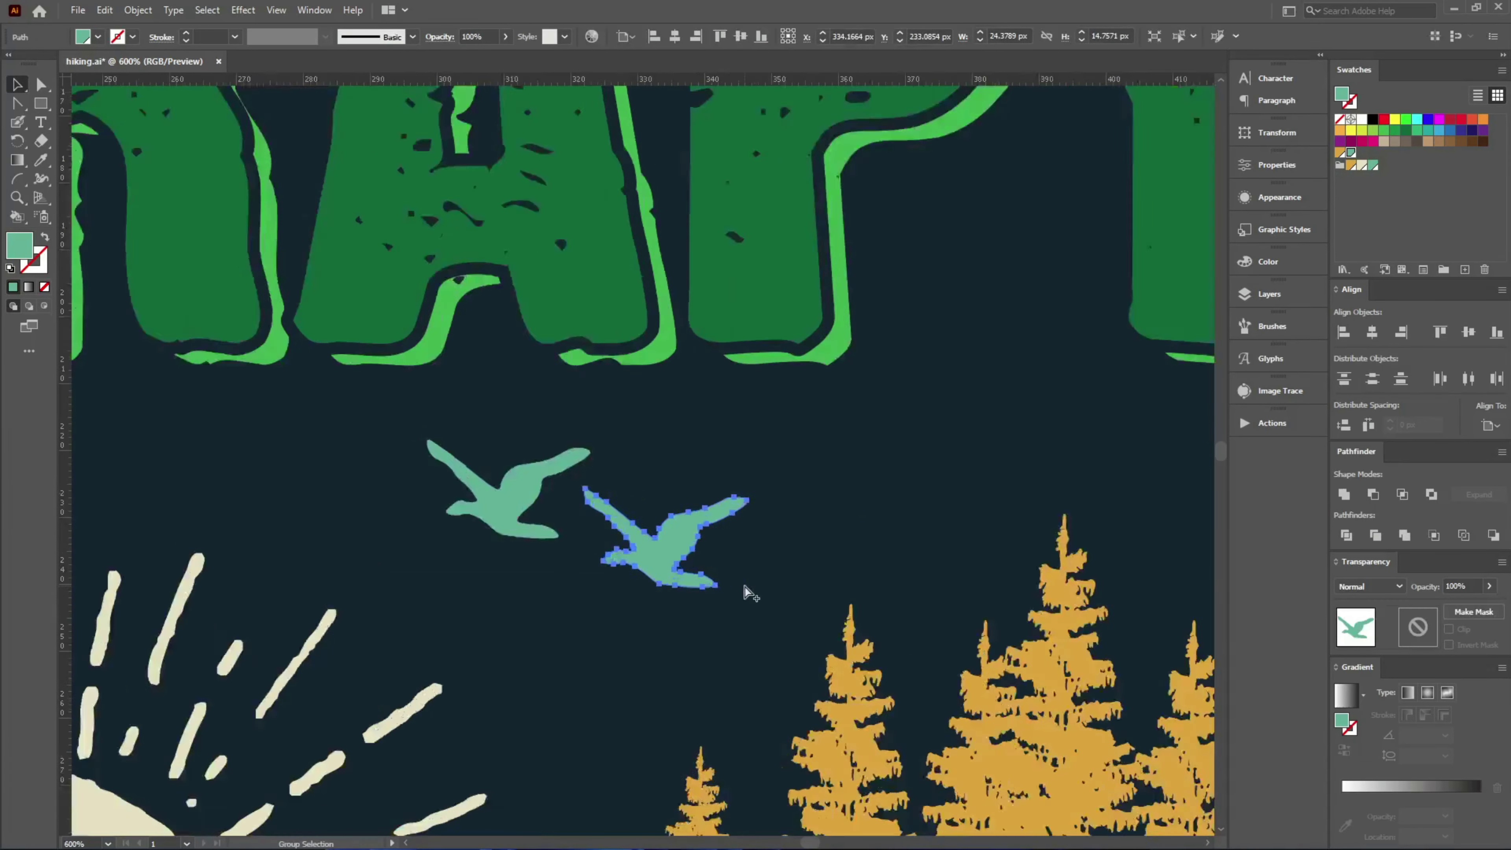
mouse_move(750, 522)
mouse_down()
mouse_move(703, 525)
mouse_move(732, 524)
mouse_move(398, 432)
mouse_move(513, 426)
mouse_up()
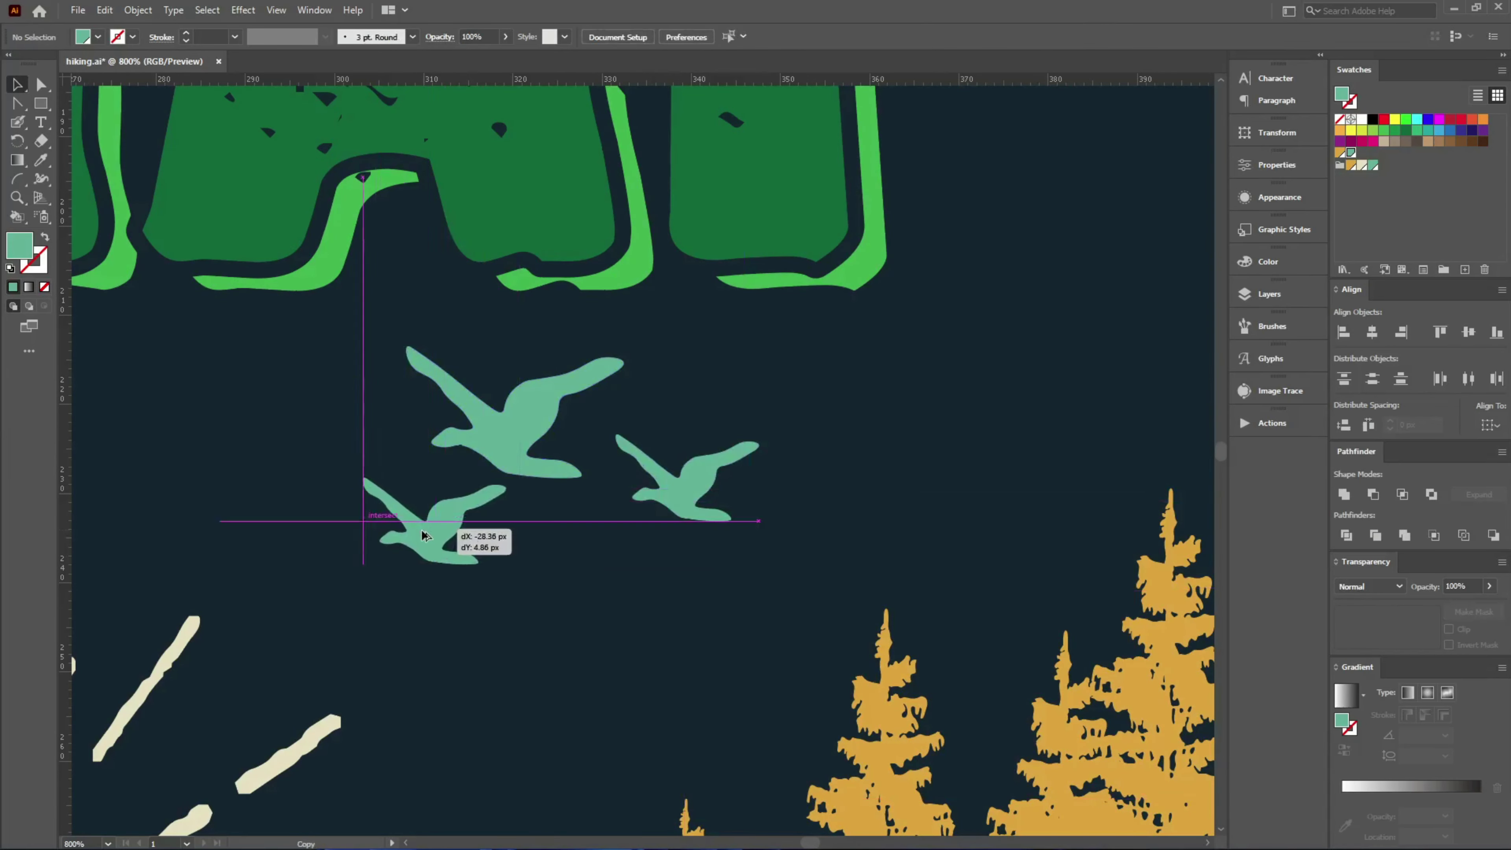
drag(625, 490, 367, 543)
mouse_move(501, 575)
mouse_down()
mouse_move(475, 558)
mouse_move(569, 591)
mouse_move(471, 668)
mouse_up()
drag(589, 589, 626, 596)
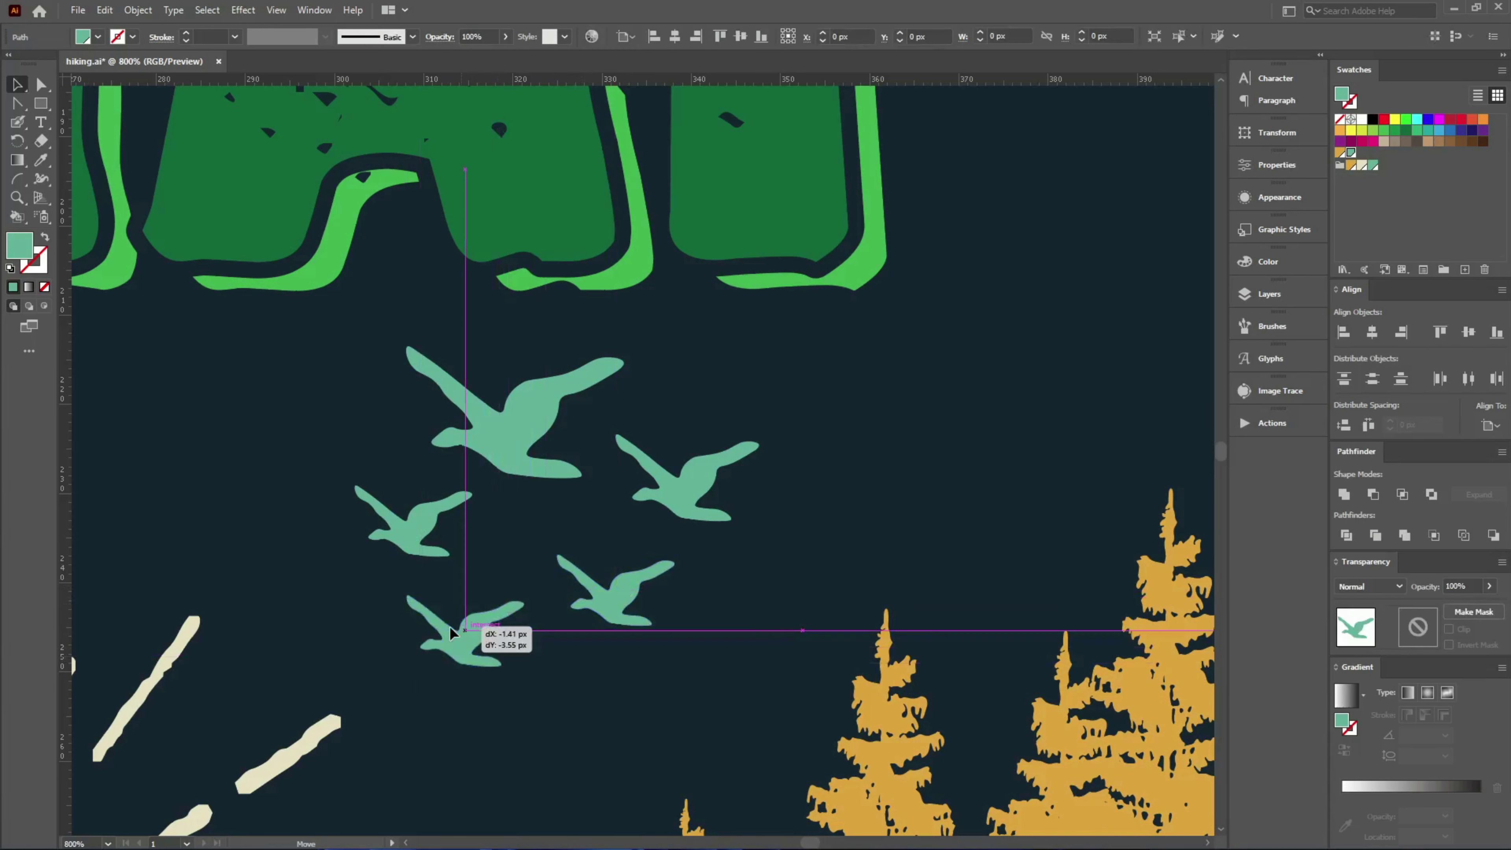
drag(469, 661, 456, 632)
- Rearrange the five birds into a flock, undoing the last two moves
drag(619, 592, 638, 607)
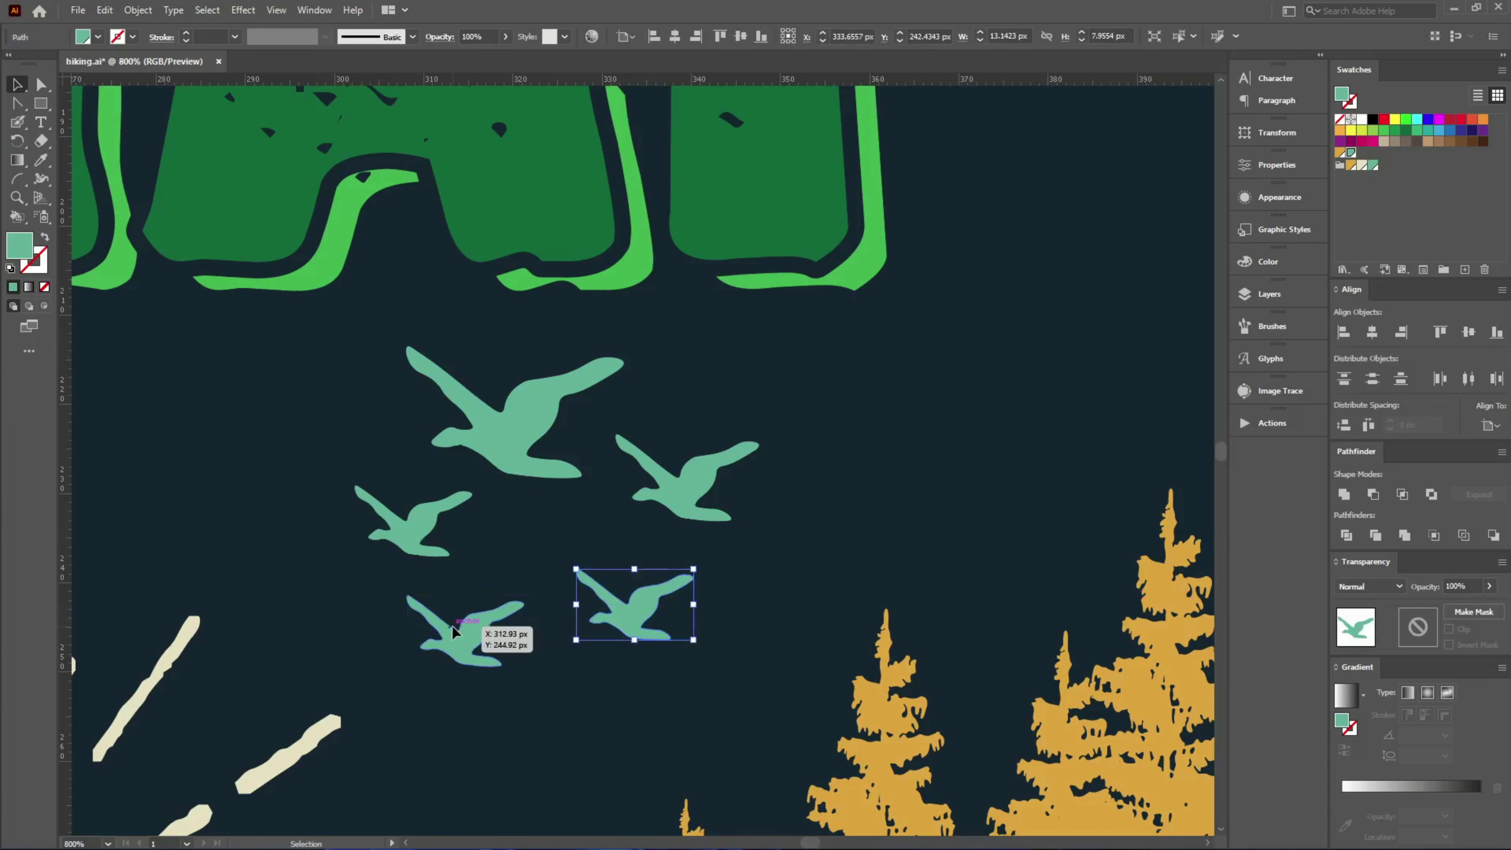
drag(452, 626, 465, 609)
drag(417, 525, 421, 517)
drag(516, 440, 523, 437)
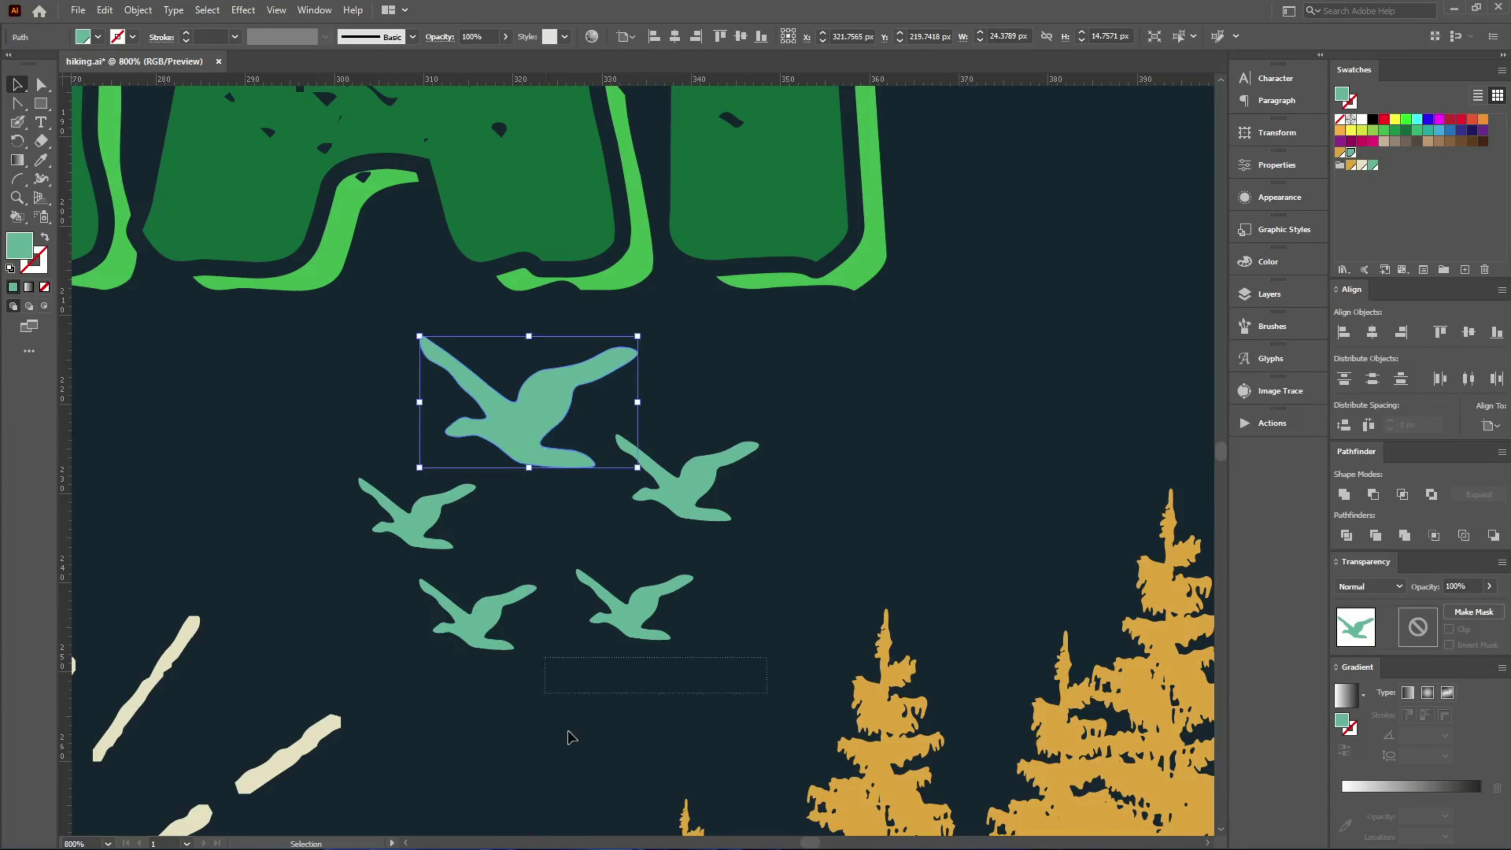
key(ctrl+z)
key(ctrl+z)
key(ctrl+z)
key(ctrl+z)
key(ctrl+z)
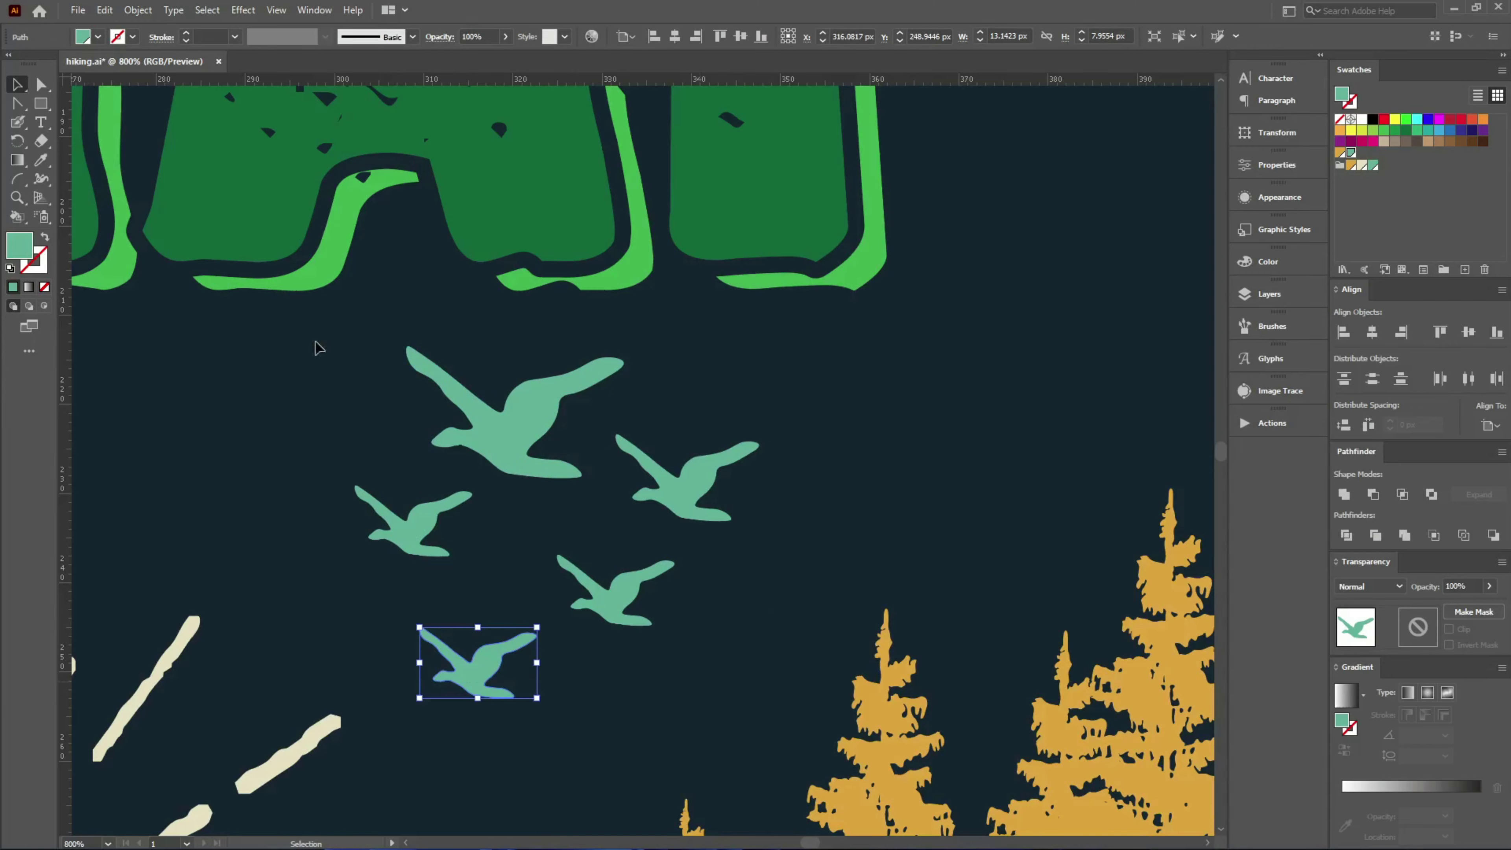
key(ctrl+z)
key(ctrl+1)
- Move the I JUST NEED text below the scene and centre it horizontally
mouse_move(255, 451)
mouse_down()
mouse_move(695, 535)
mouse_move(620, 534)
mouse_up()
right_click(620, 534)
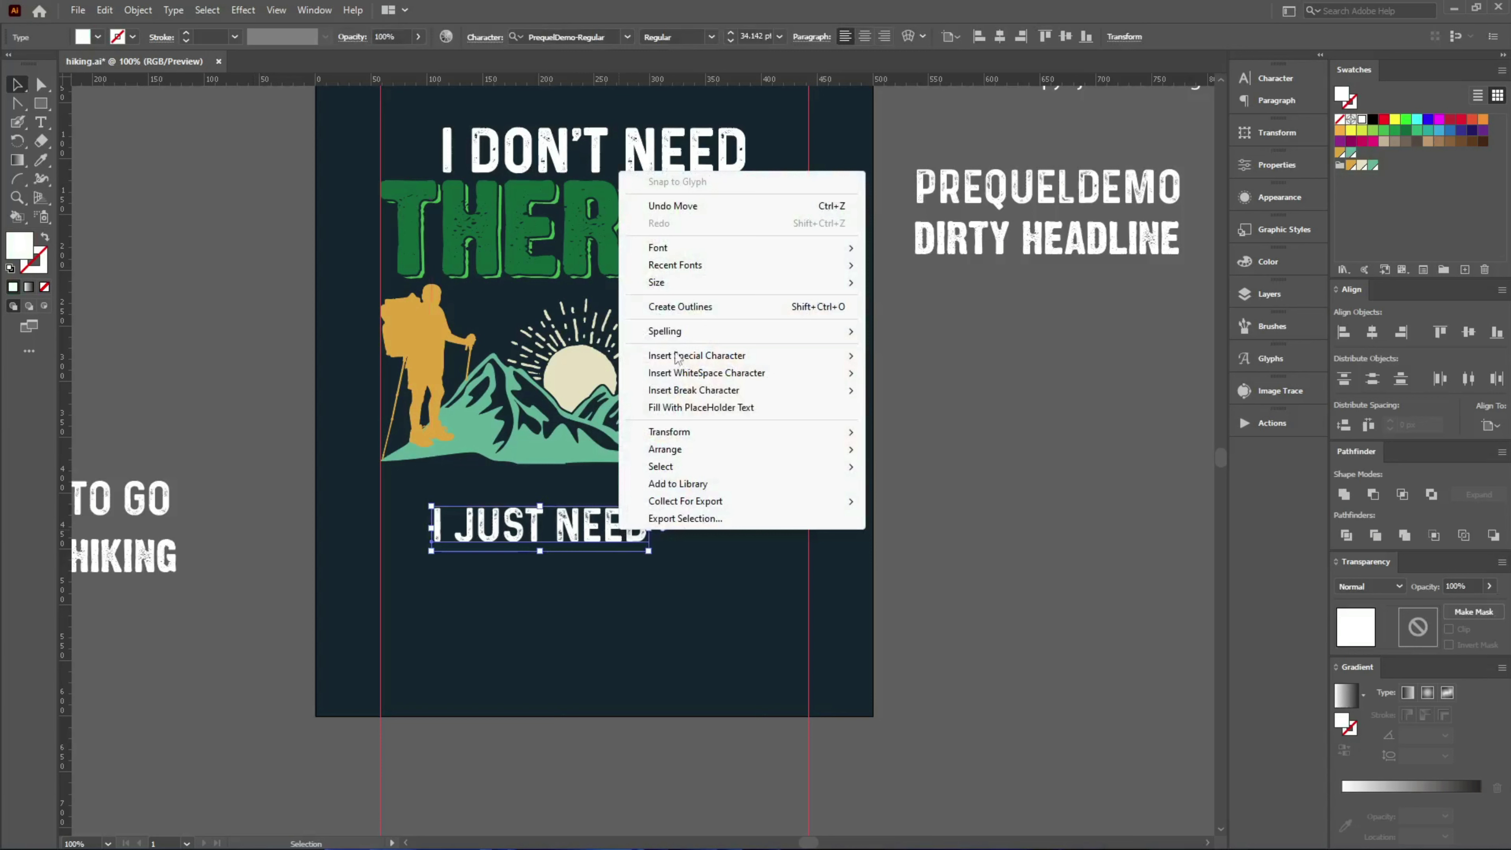
key(Escape)
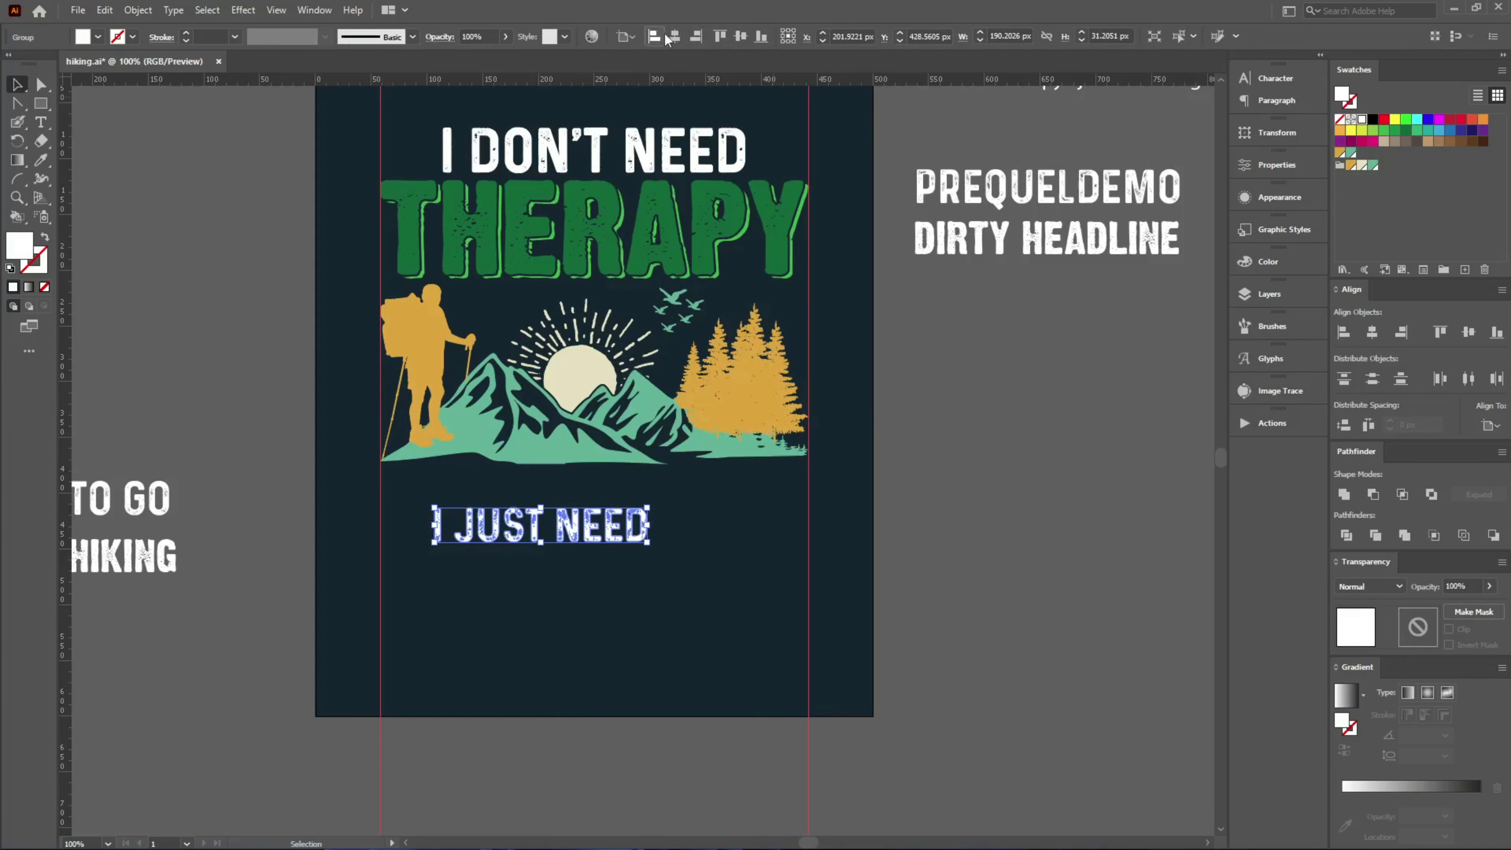
click(654, 36)
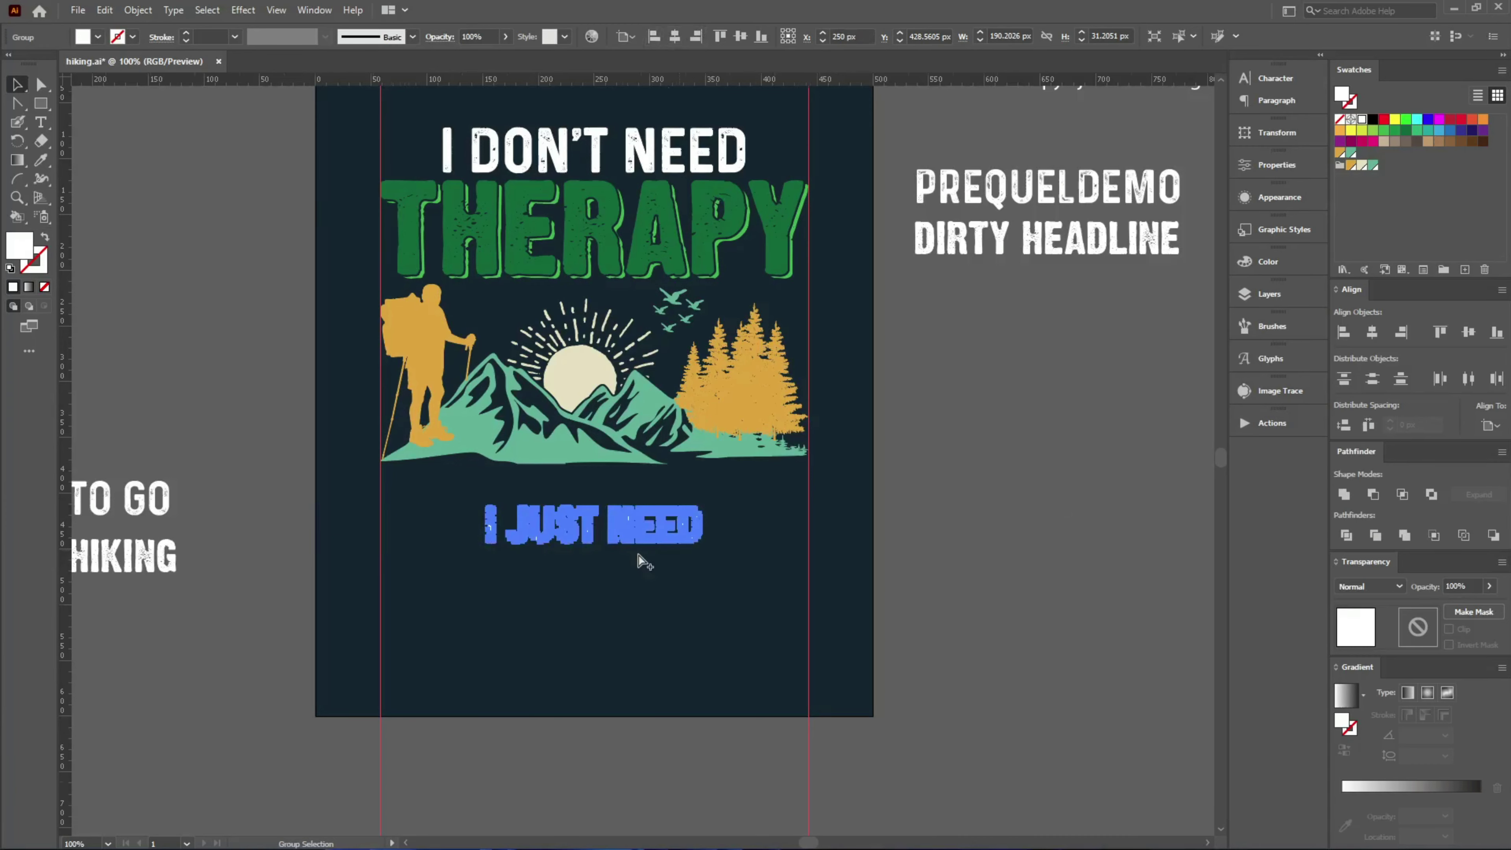
- Enlarge the I JUST NEED line and move it up toward the scene
key(ctrl+plus)
key(ctrl+plus)
key(ctrl+plus)
drag(786, 459, 1112, 459)
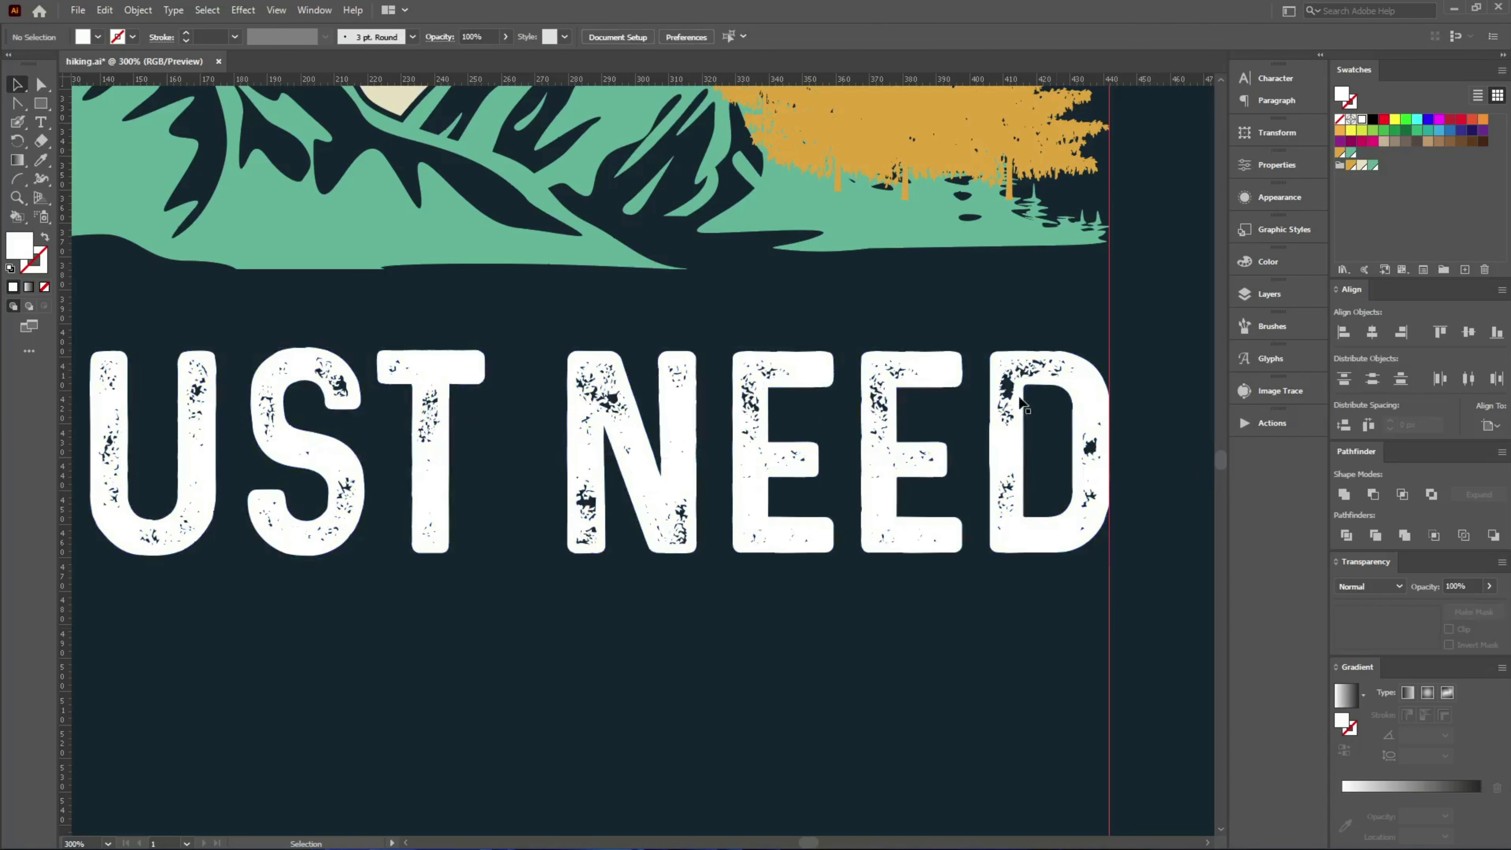
drag(1002, 389, 1001, 351)
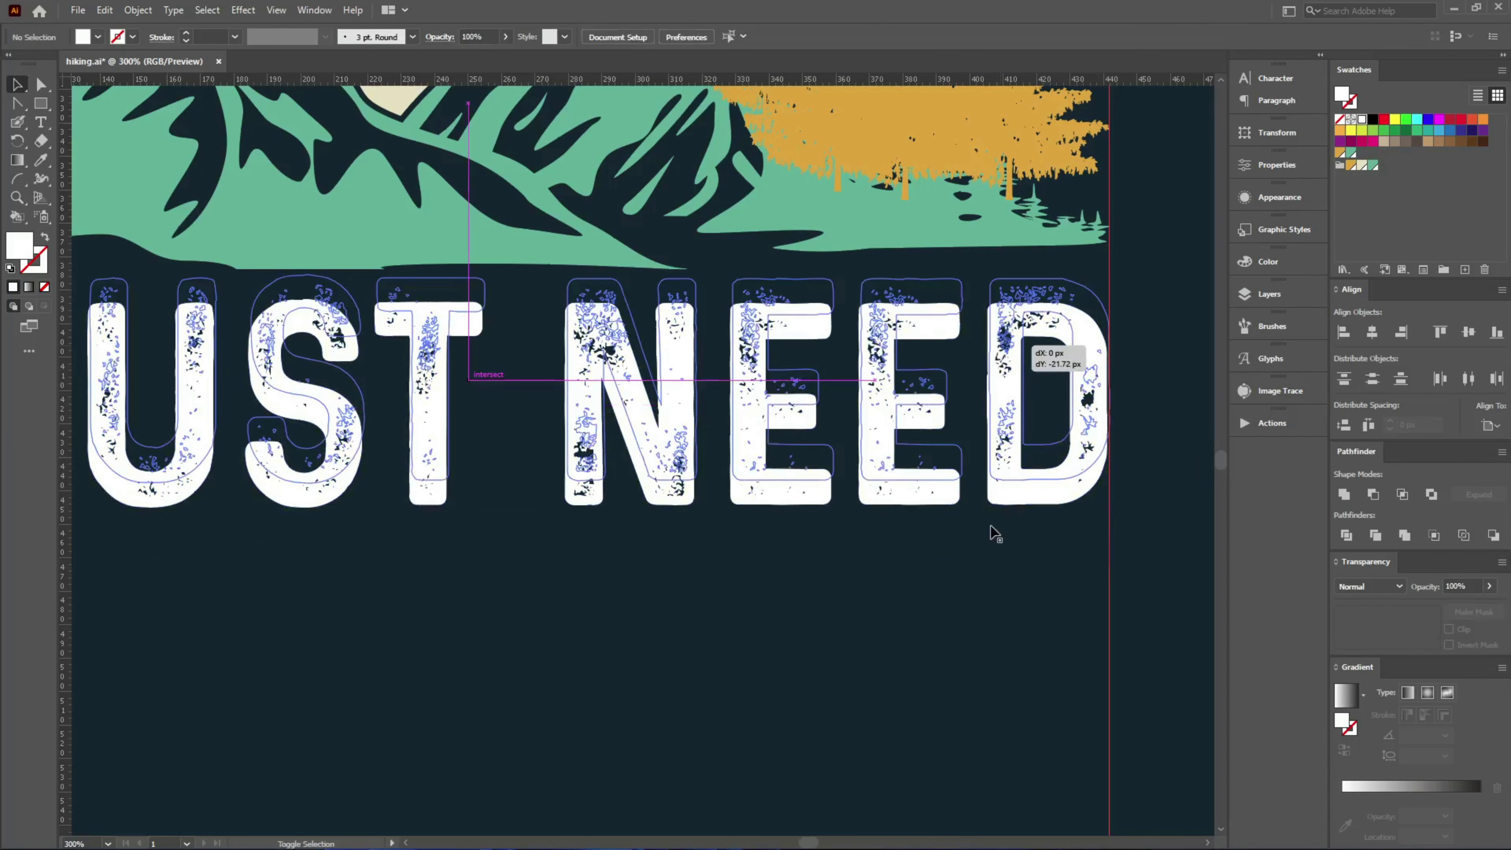
drag(996, 534, 988, 518)
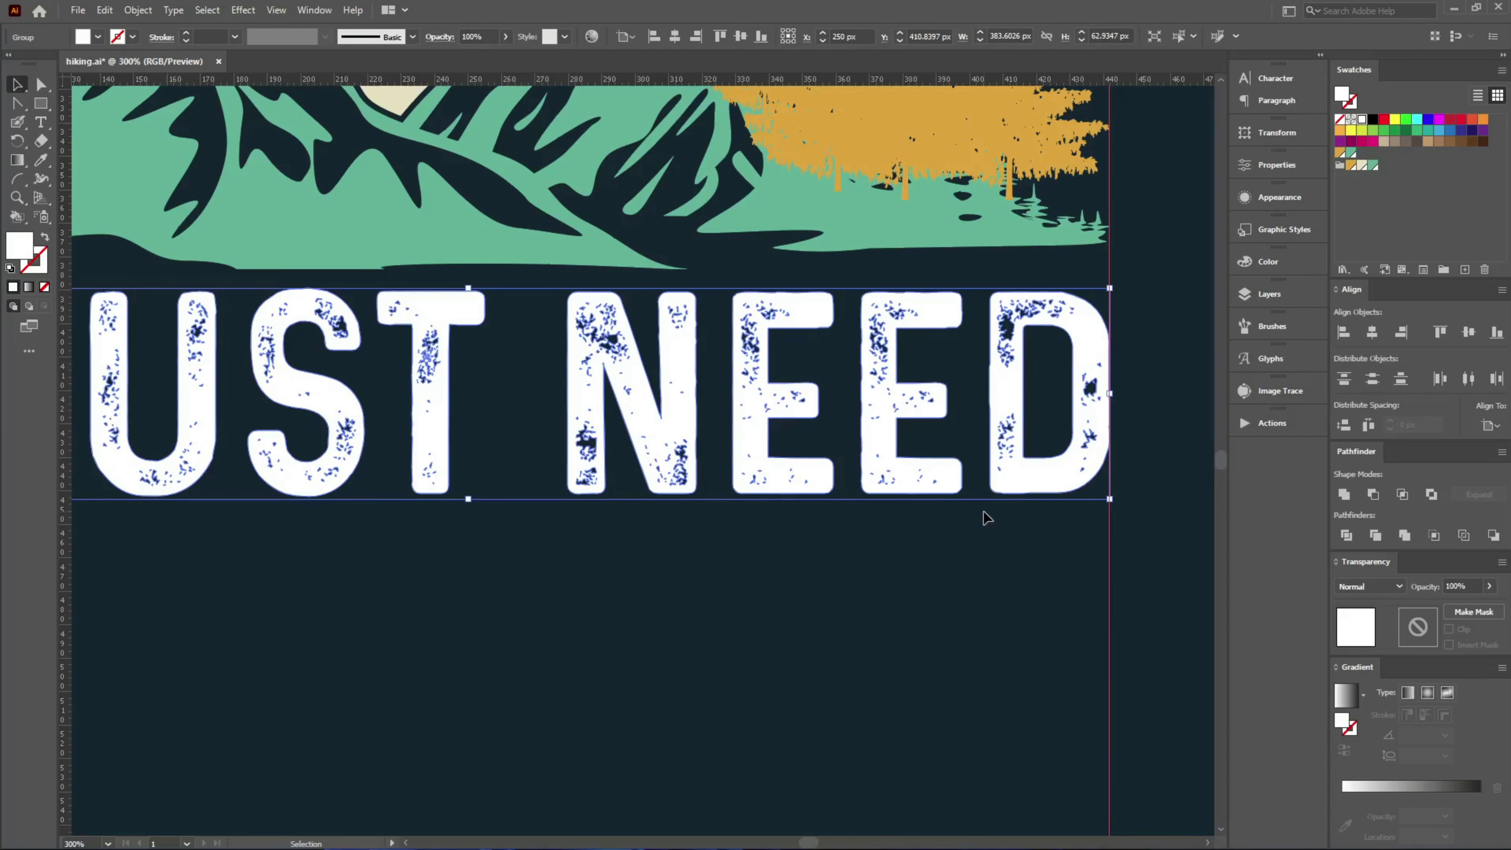
click(862, 616)
key(ctrl+1)
- Place HIKING below I JUST NEED and convert it to outlines
drag(253, 580, 692, 645)
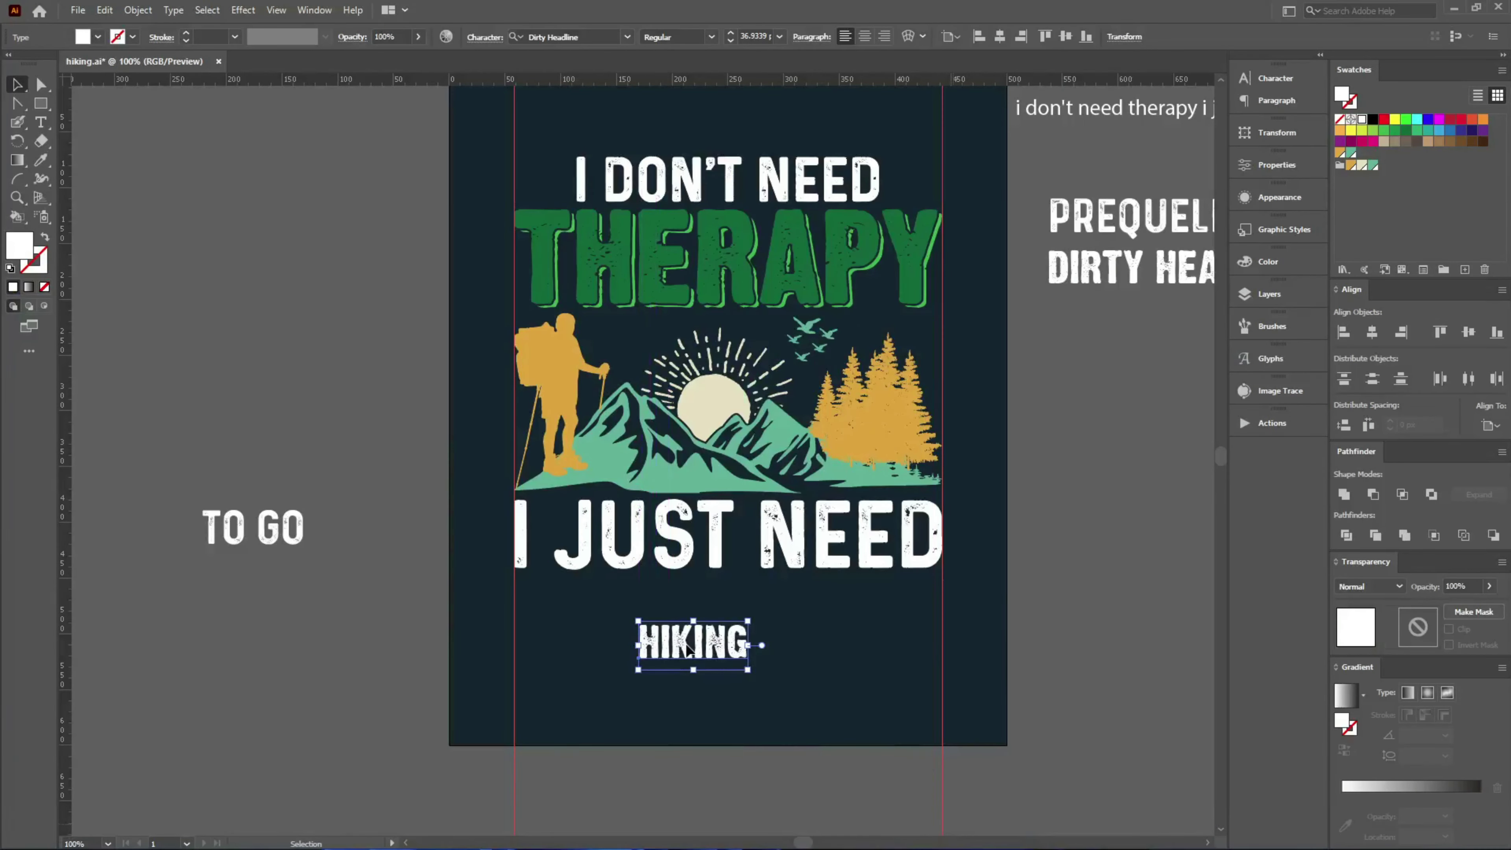
right_click(689, 653)
click(749, 421)
scroll(800, 571, down, 3)
scroll(871, 548, up, 1)
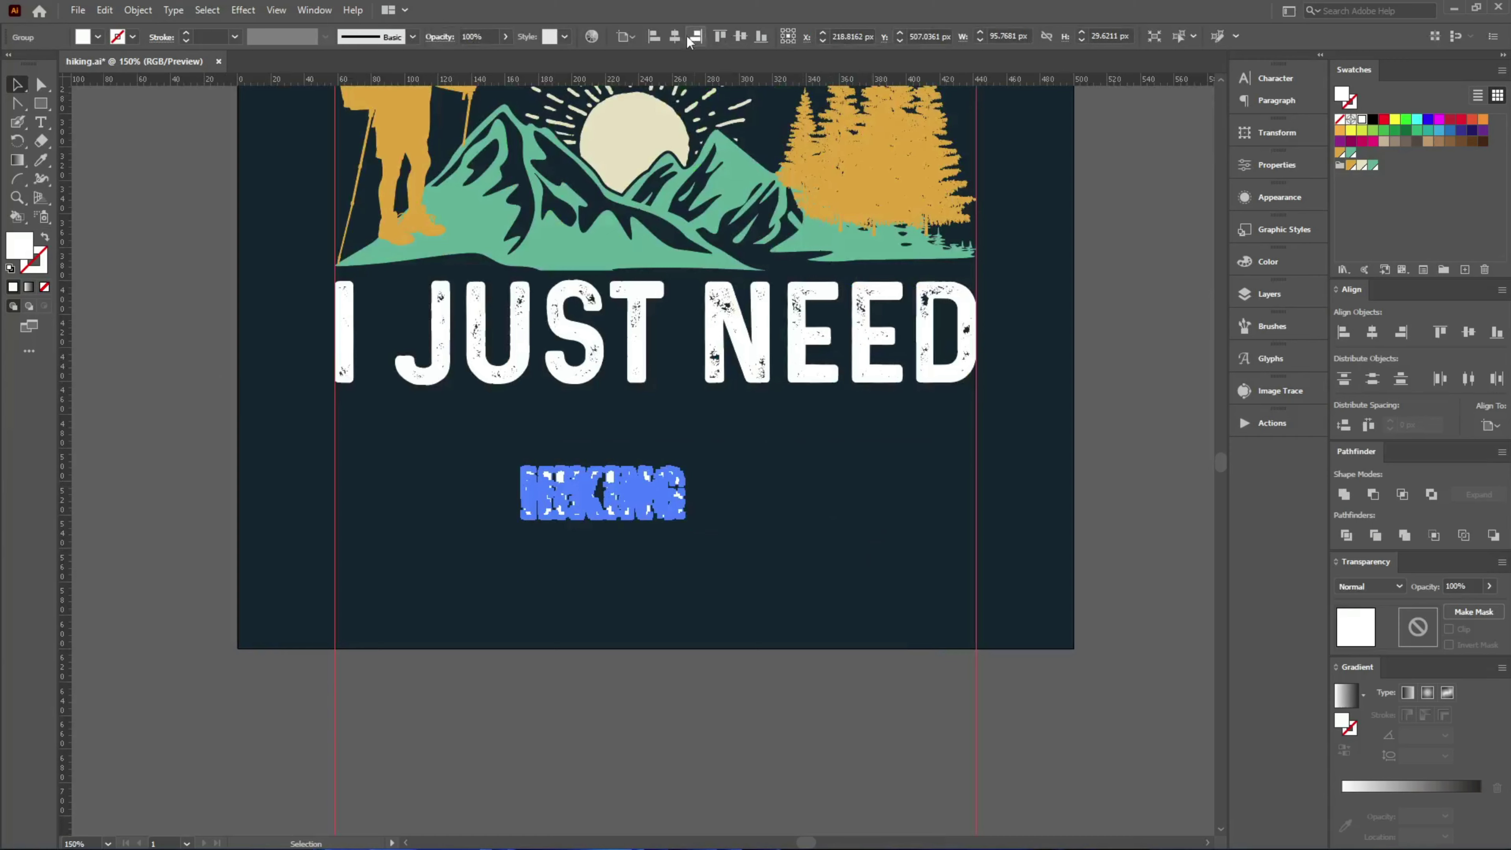
- Centre HIKING horizontally, enlarge it to span the width, and fill it orange
click(675, 36)
drag(739, 492, 940, 494)
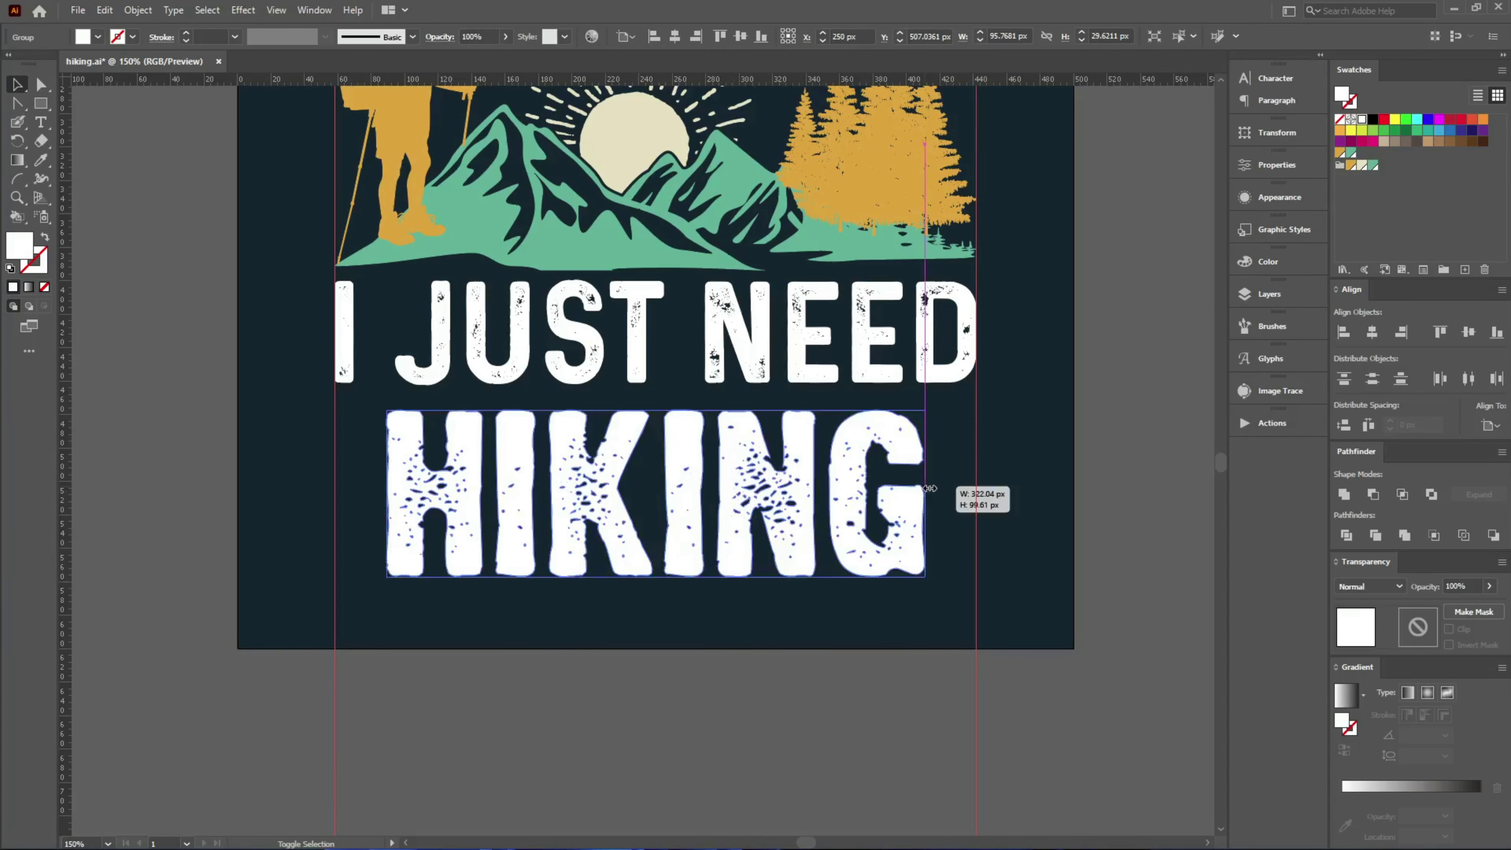
click(1350, 166)
scroll(970, 476, up, 2)
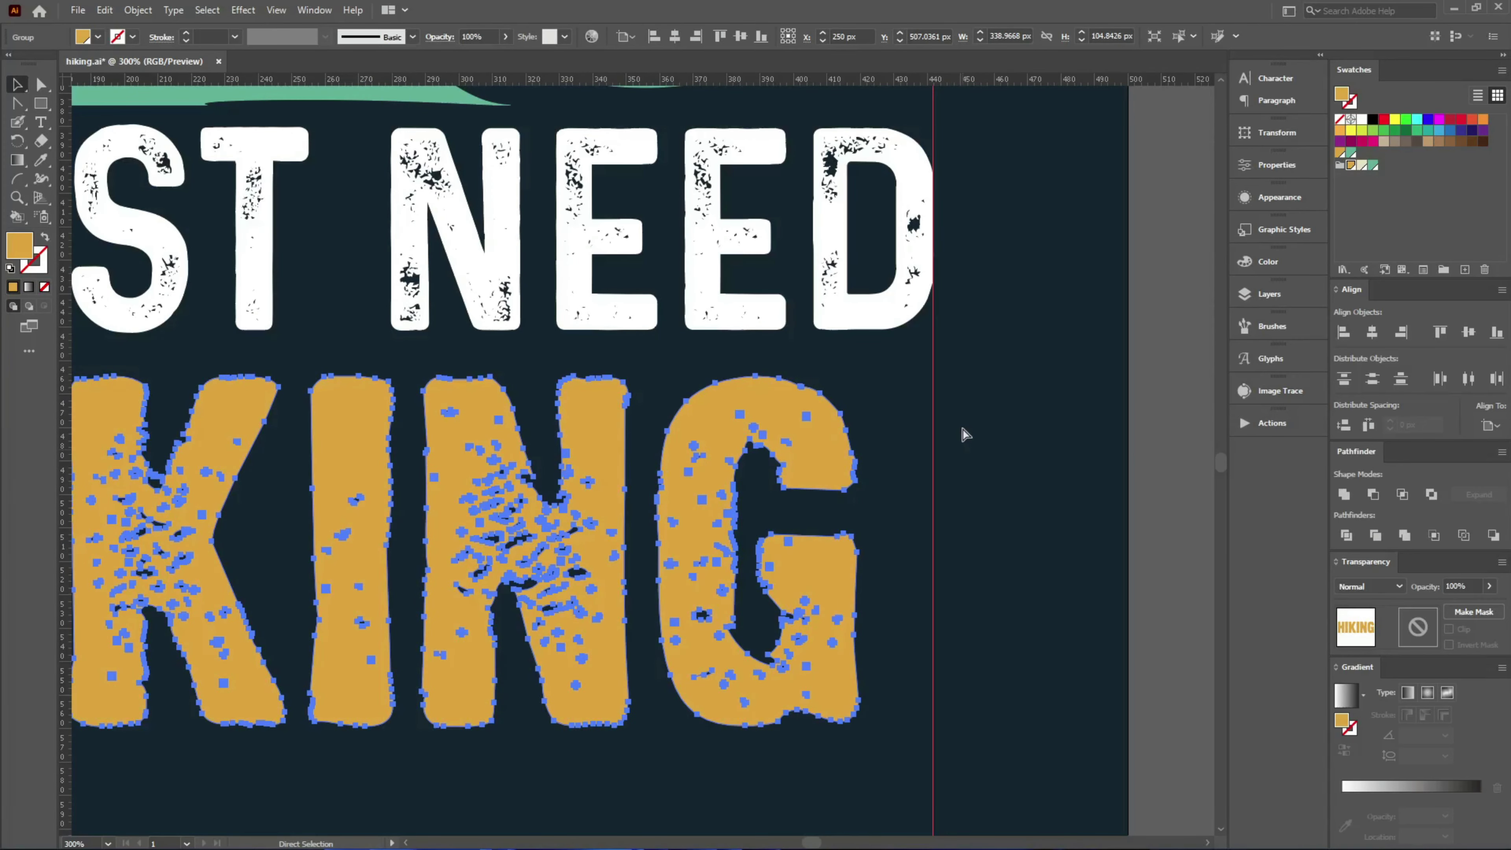
- Add a teal copy behind HIKING, nudged right and down as a shadow
key(v)
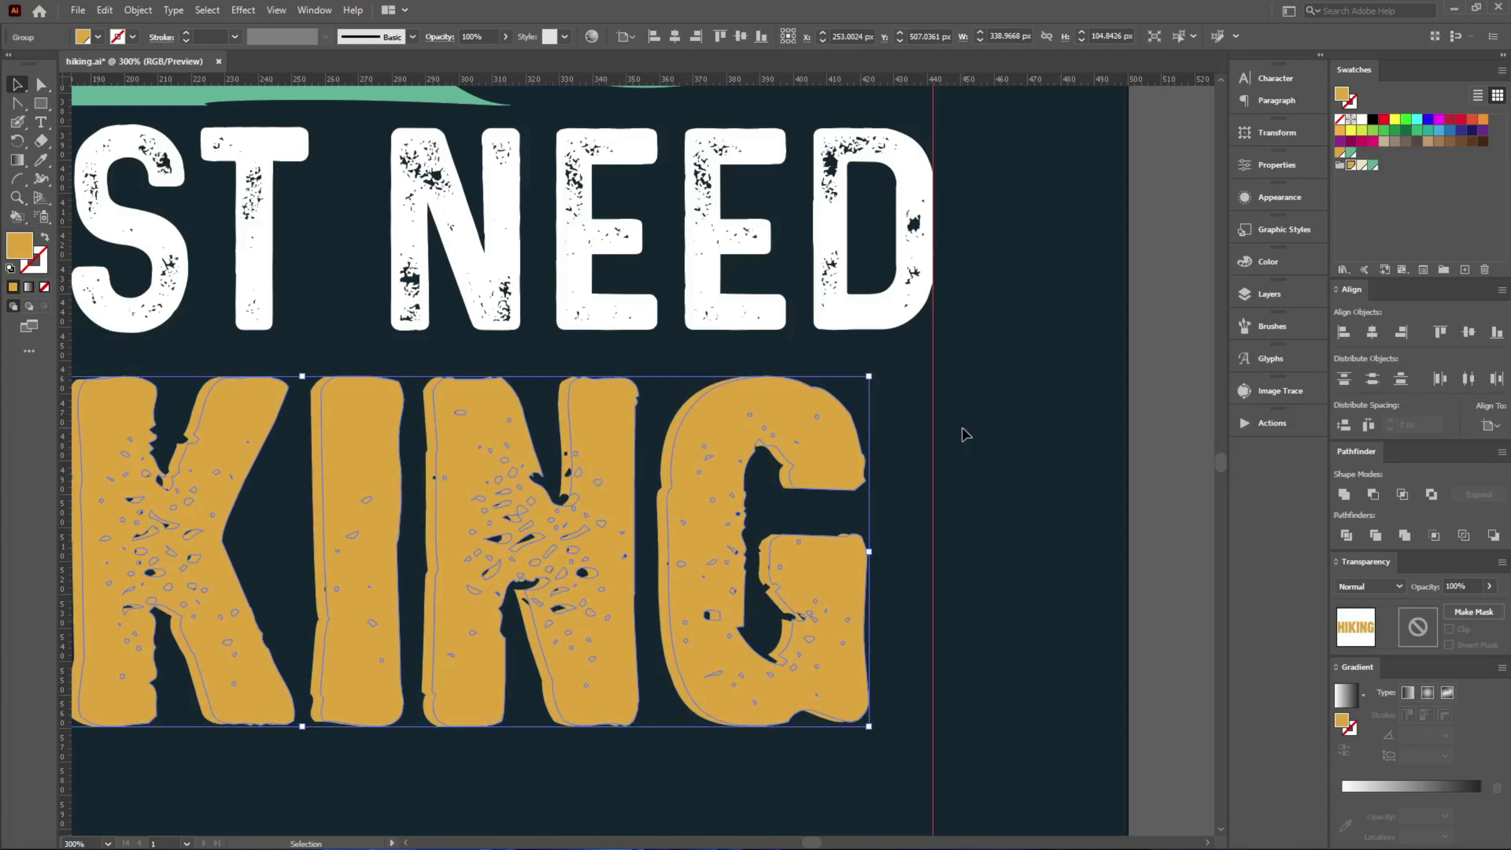
key(Right)
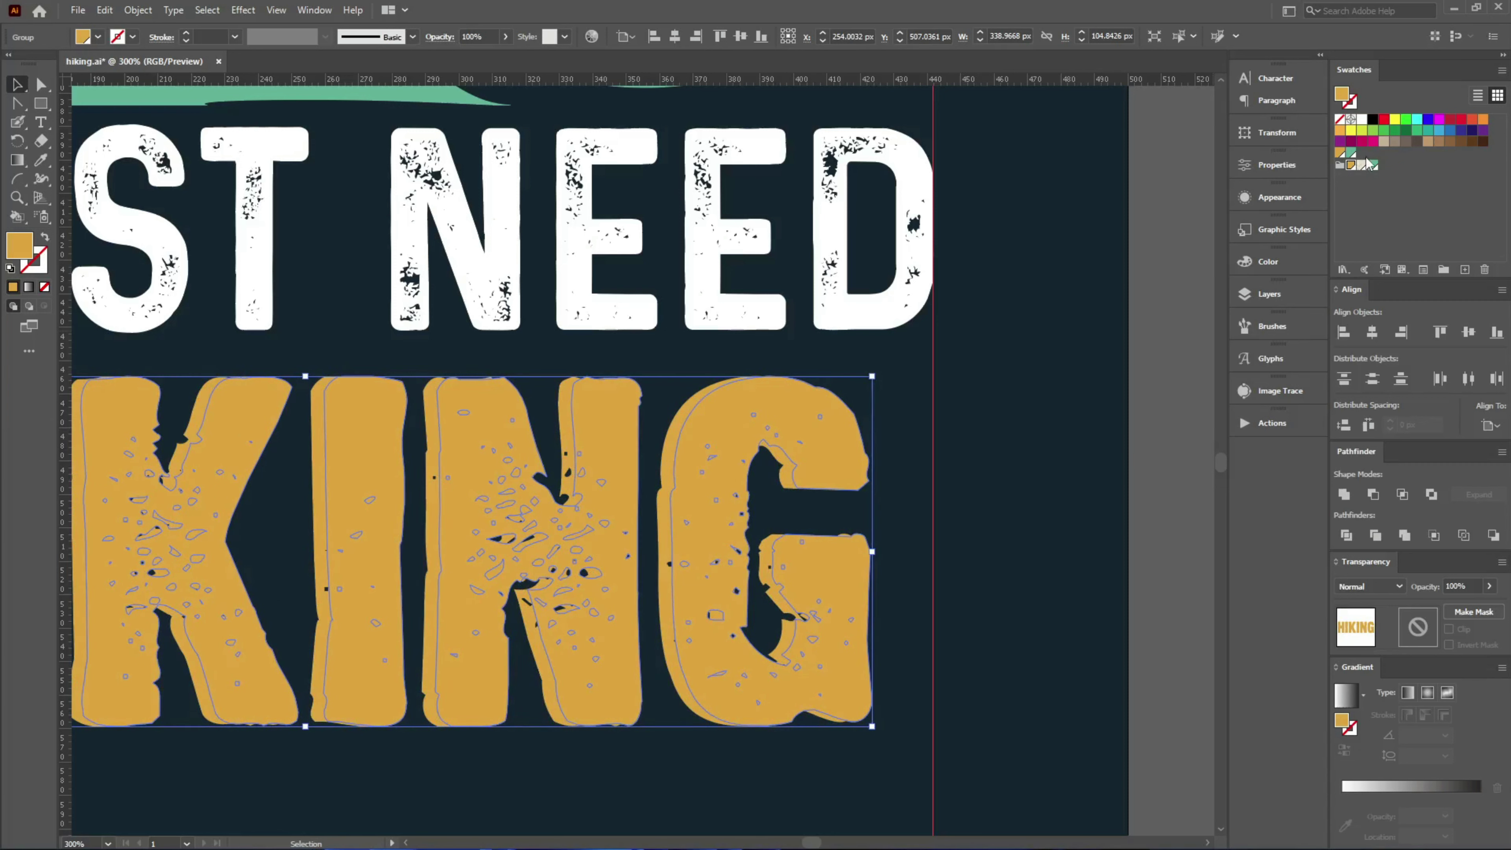
click(1372, 167)
key(Down)
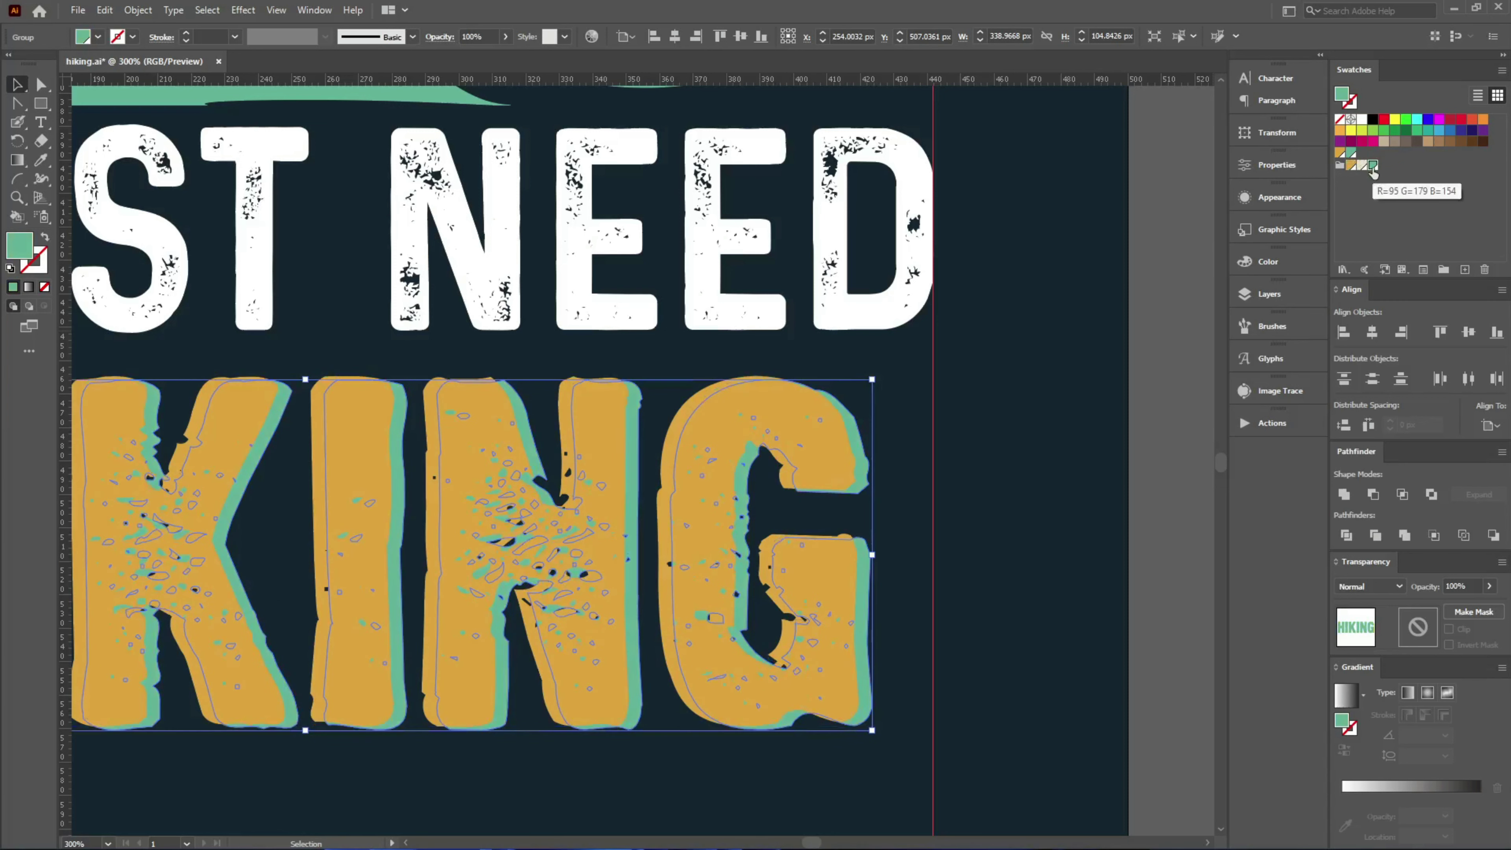
key(Down)
key(Down)
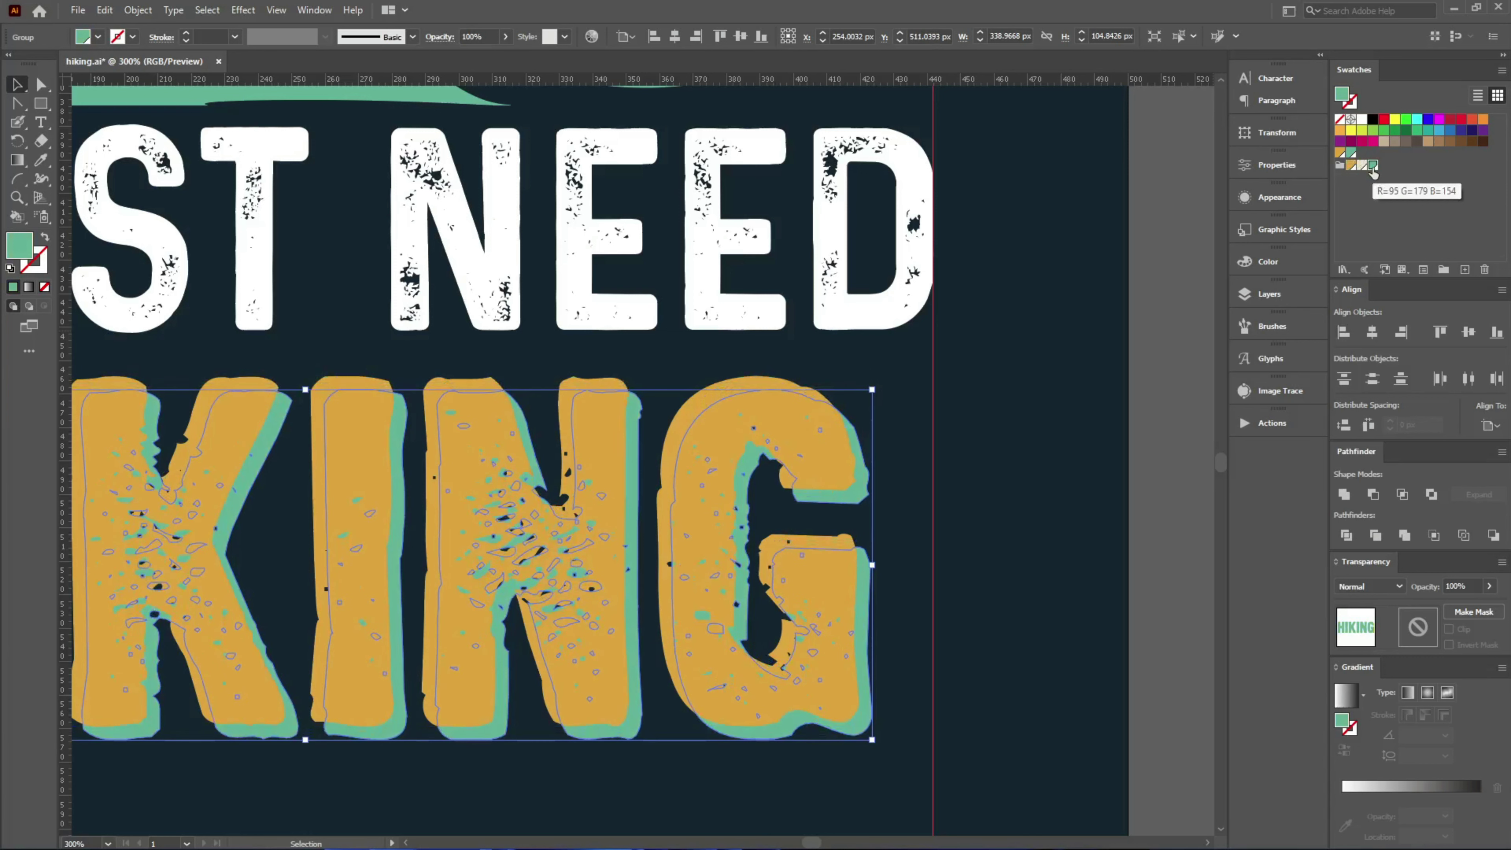
- Apply an offset path to the orange HIKING letters
click(743, 386)
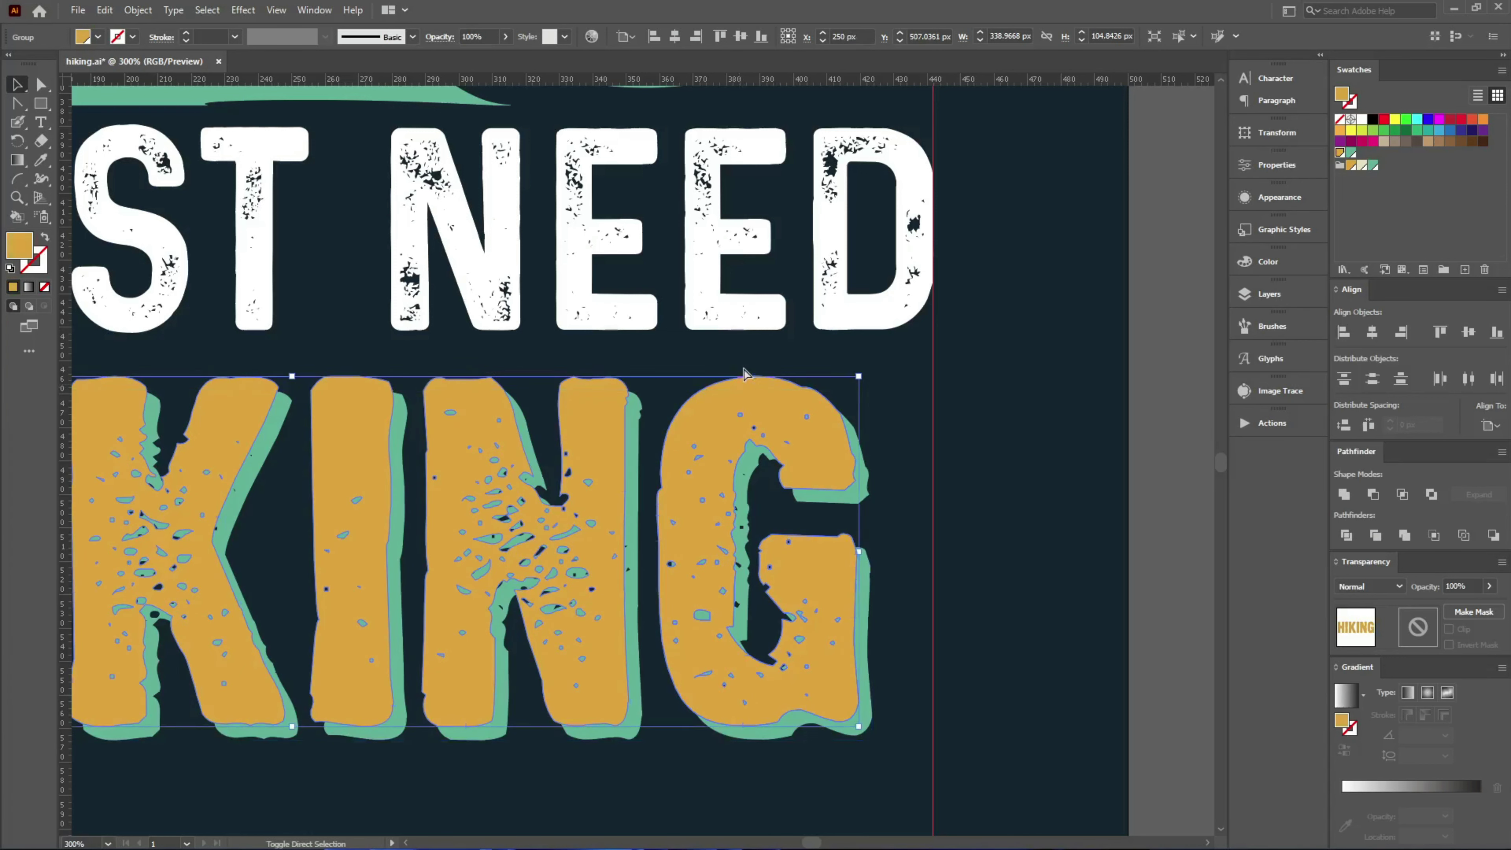
key(ctrl+alt+shift+o)
click(375, 337)
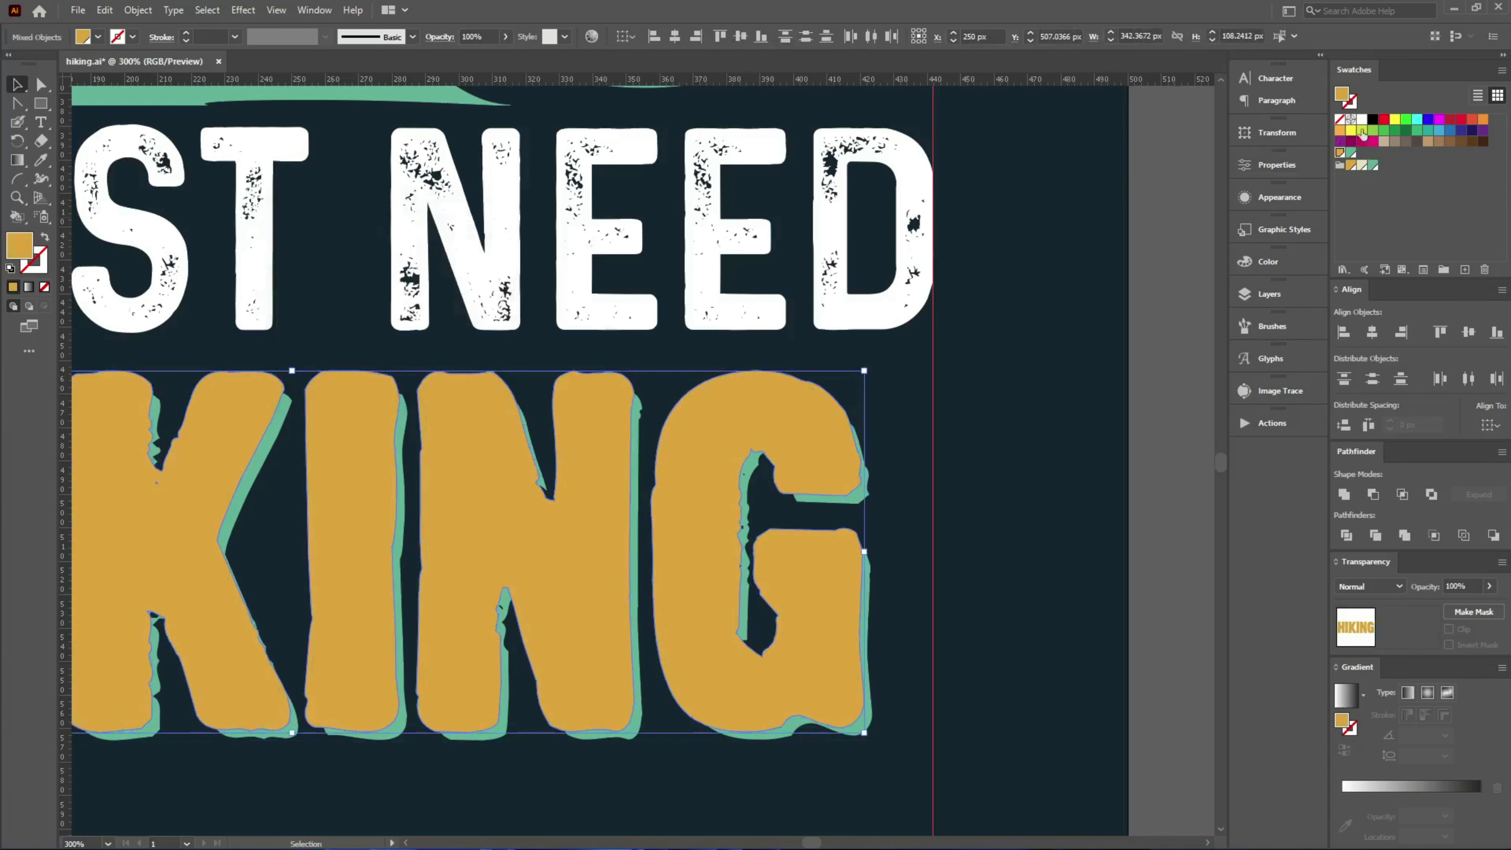
- Paste the black grunge texture into HIKING's opacity mask to knock out speckles
key(ctrl+f)
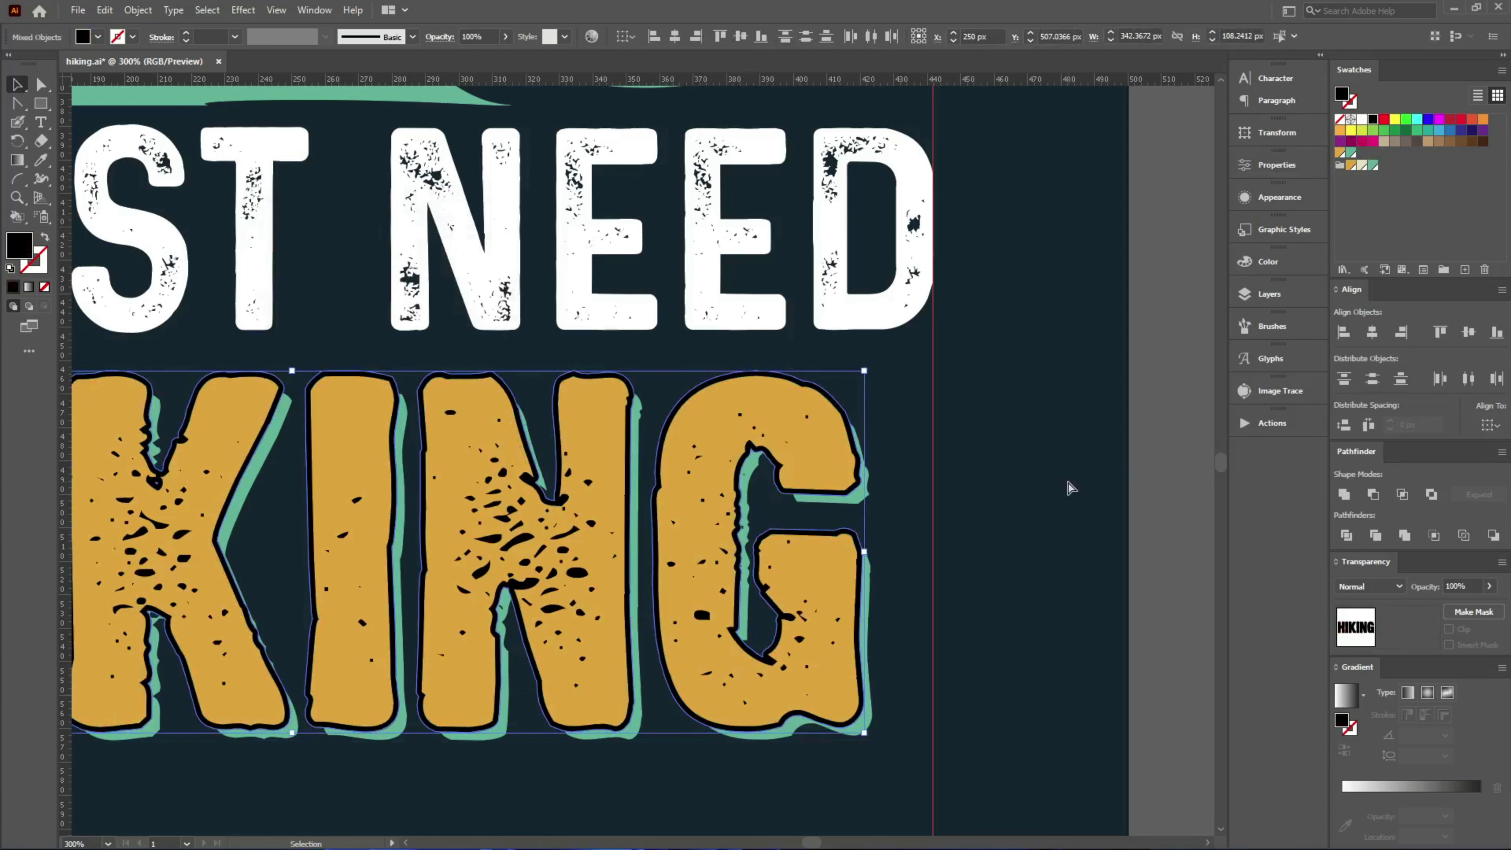
key(ctrl+8)
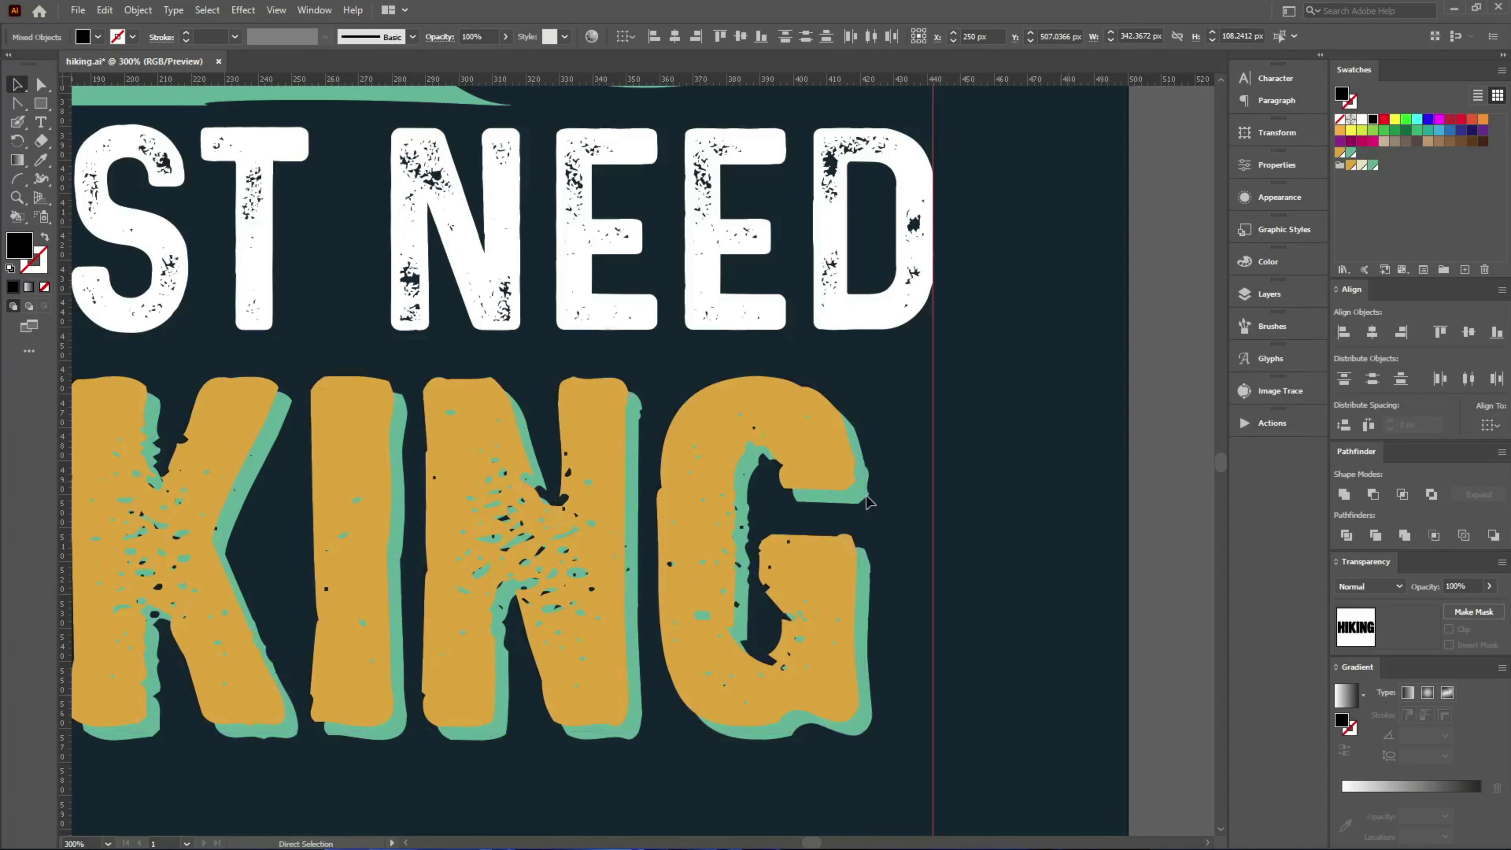
click(867, 496)
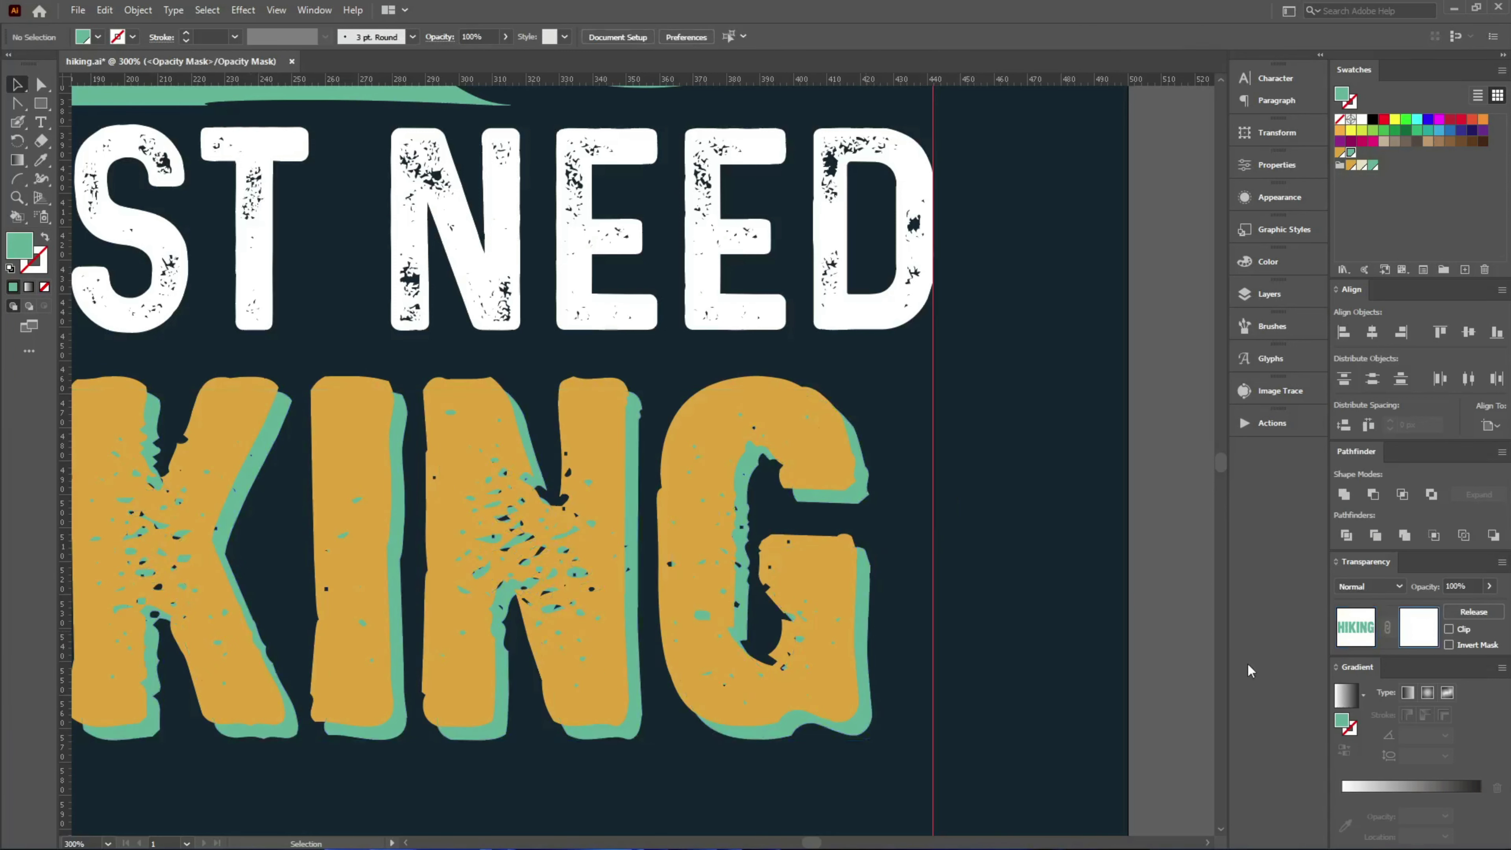
key(ctrl+f)
click(1355, 626)
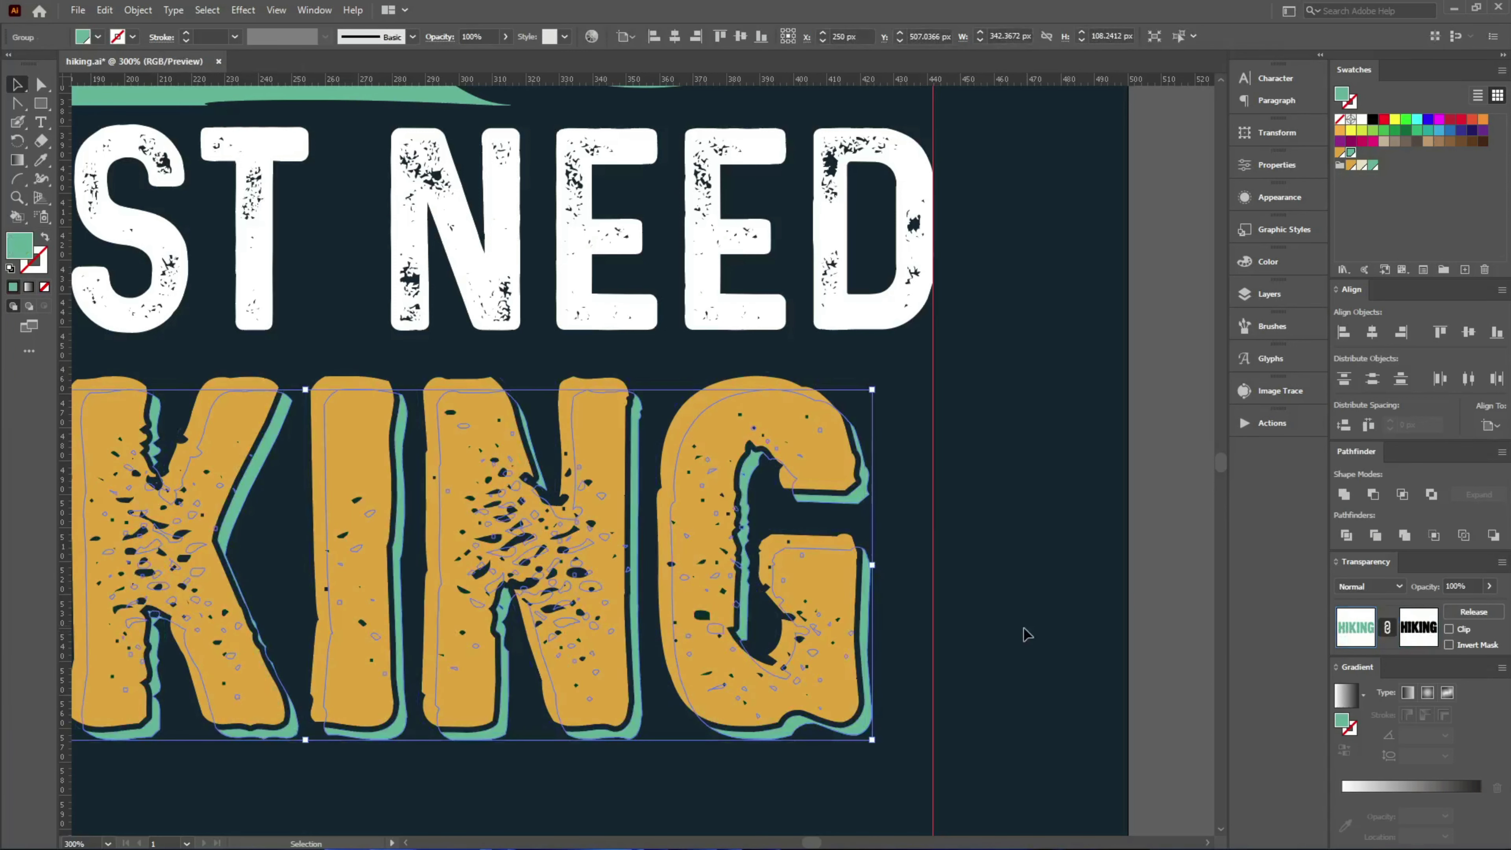
key(a)
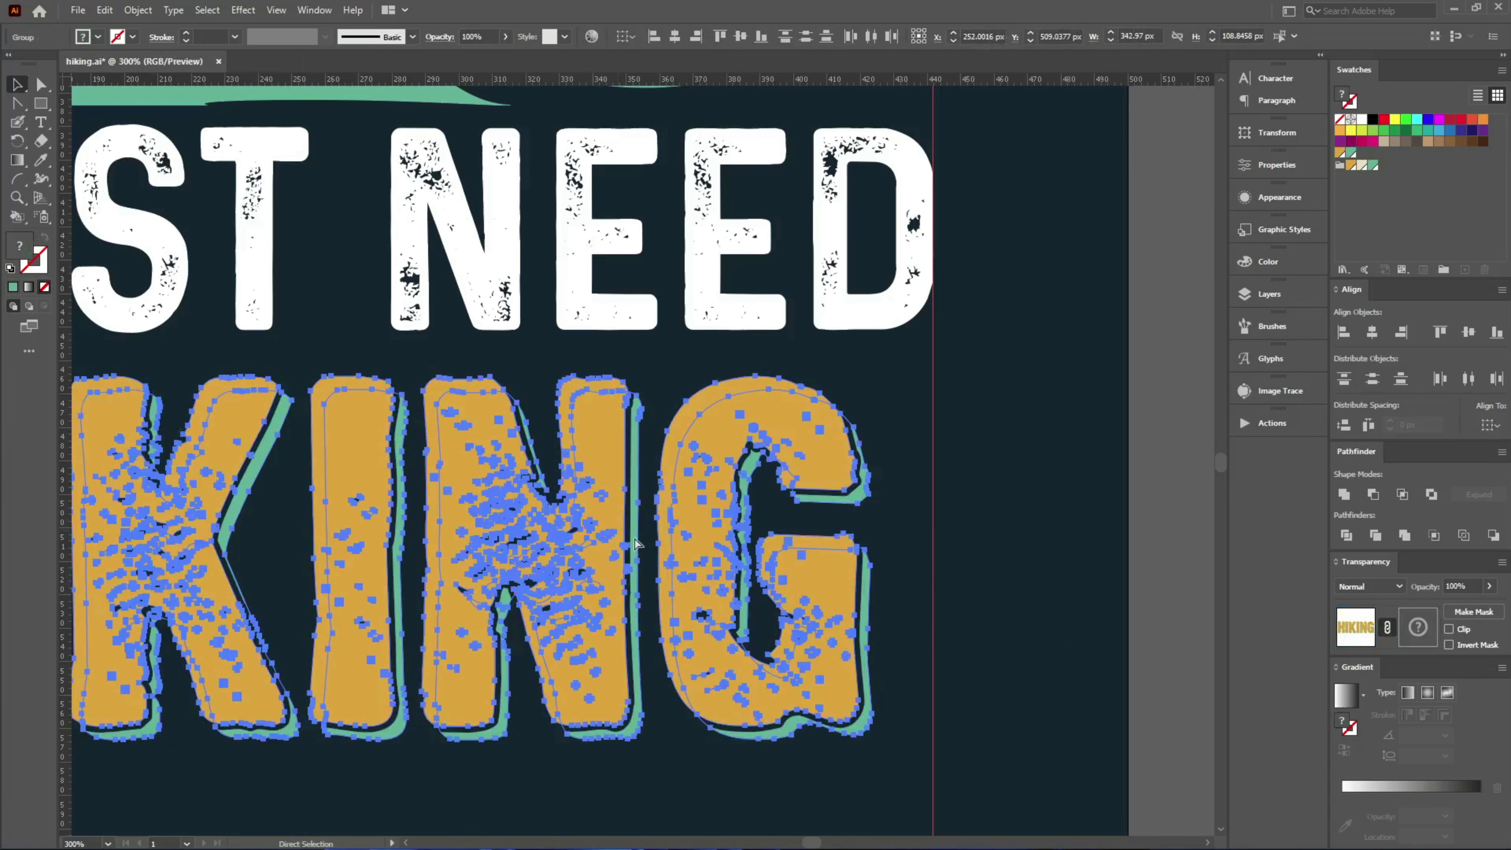
click(955, 574)
scroll(957, 575, down, 1)
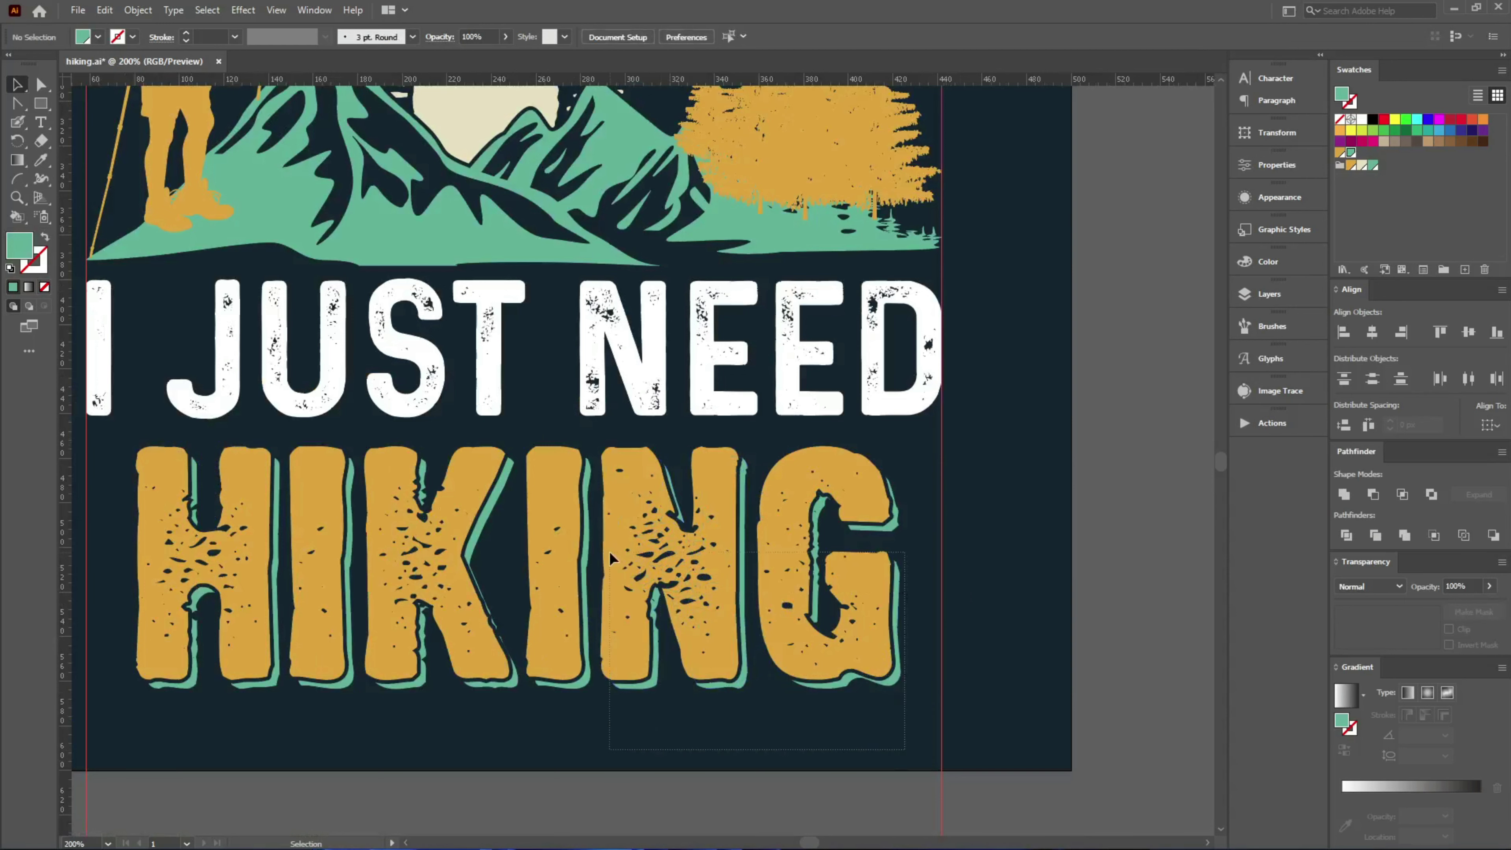
- Enlarge the HIKING group from its centre, move it slightly lower, and fit the artboard
drag(887, 750, 607, 554)
key(v)
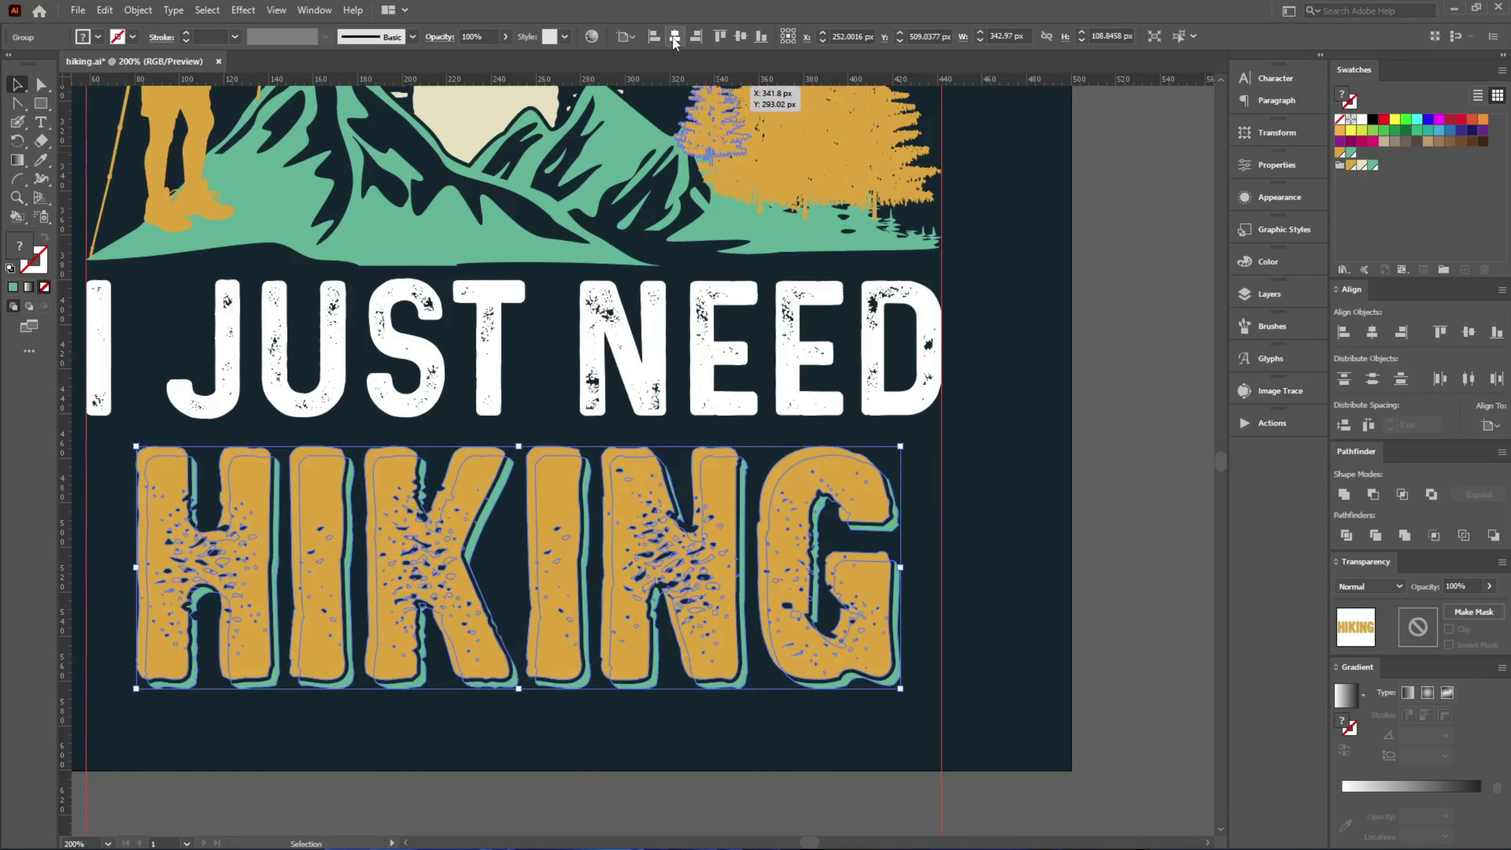
click(893, 571)
drag(897, 568, 945, 574)
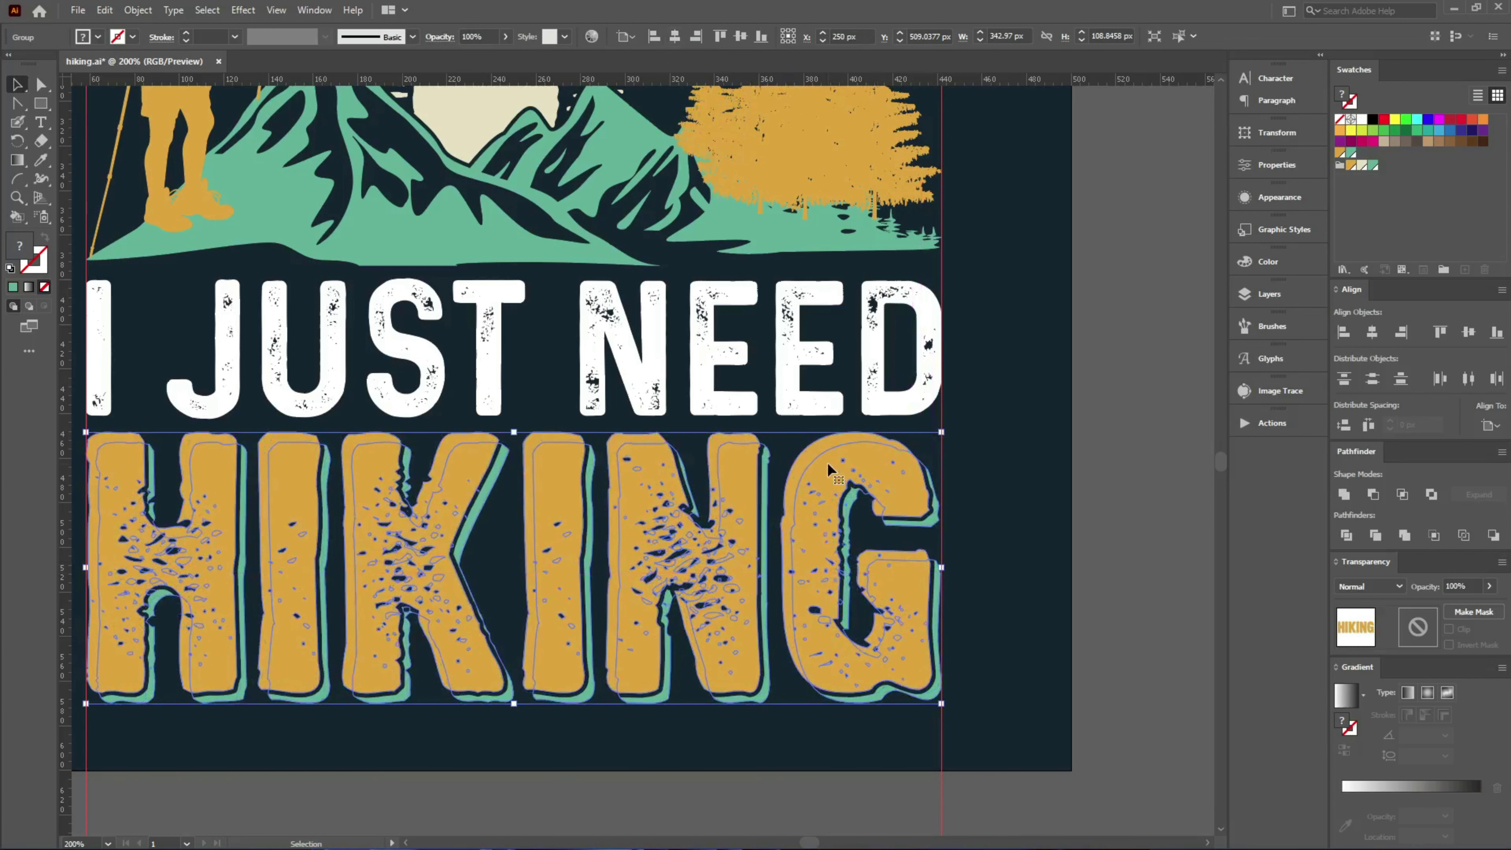
drag(831, 471, 825, 490)
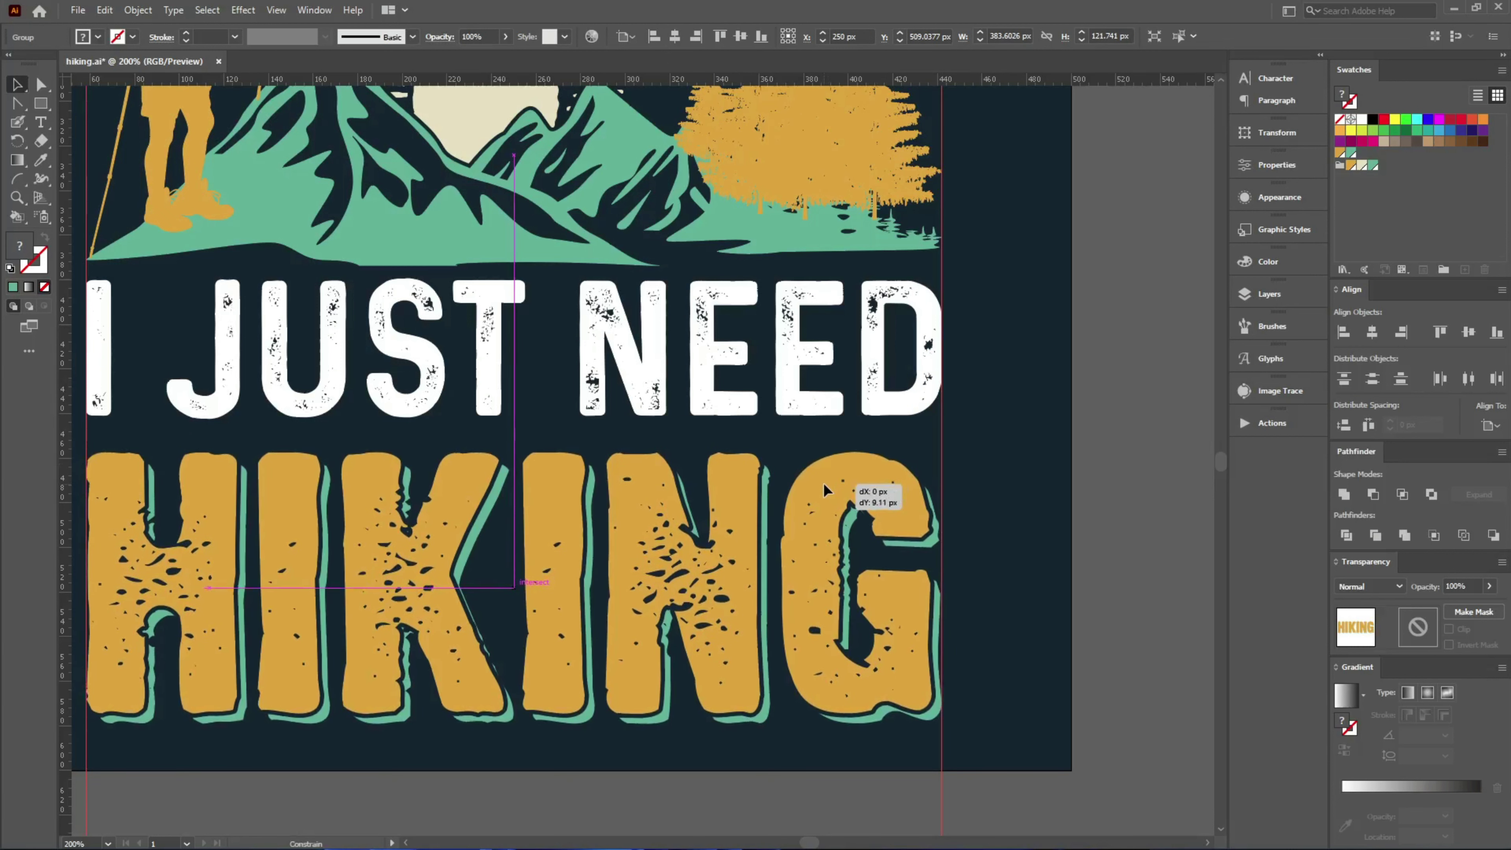
click(999, 492)
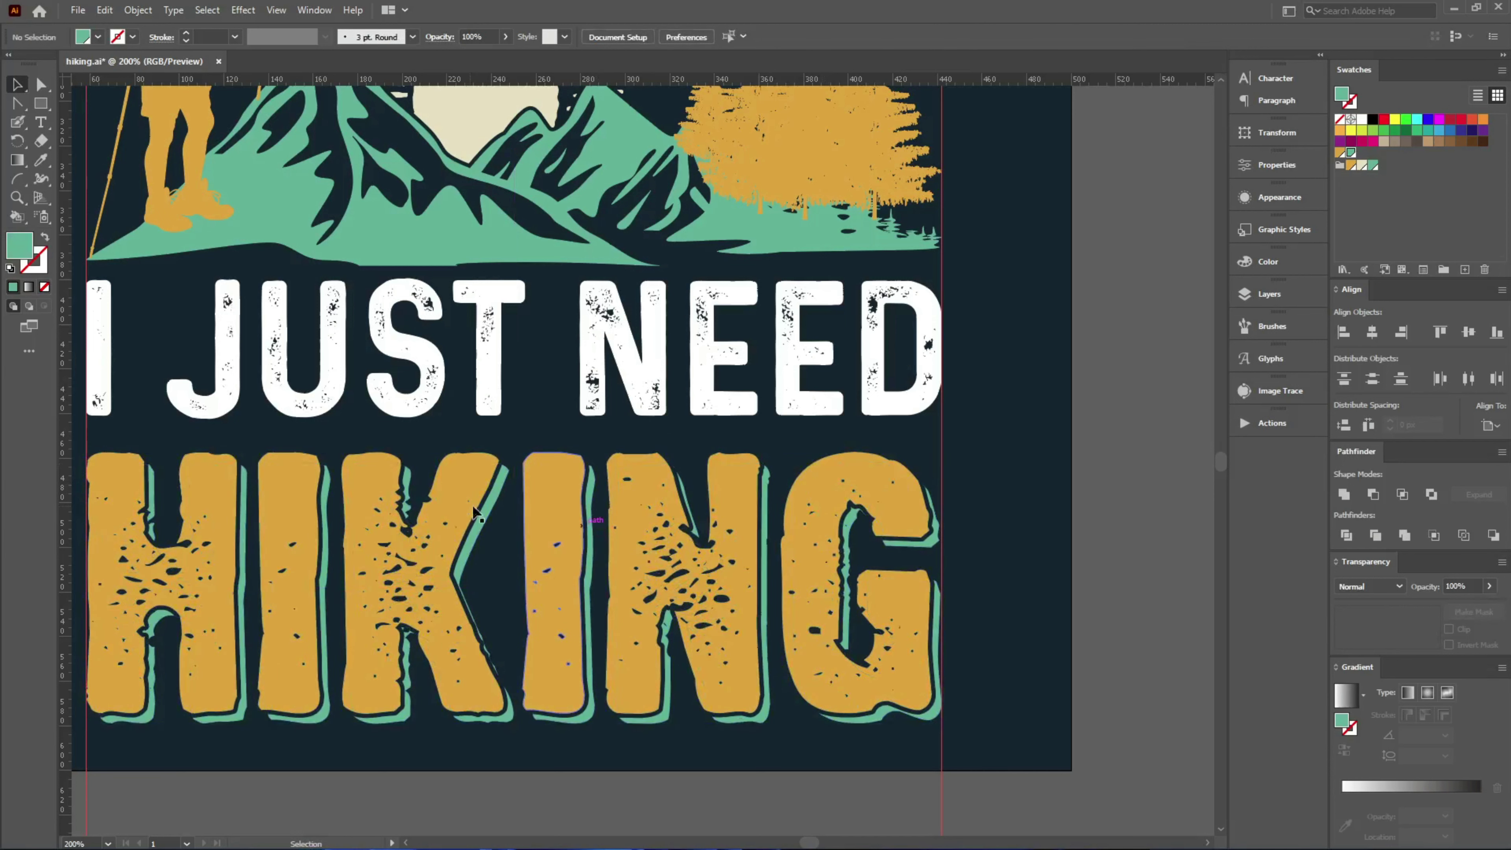
drag(613, 629, 616, 632)
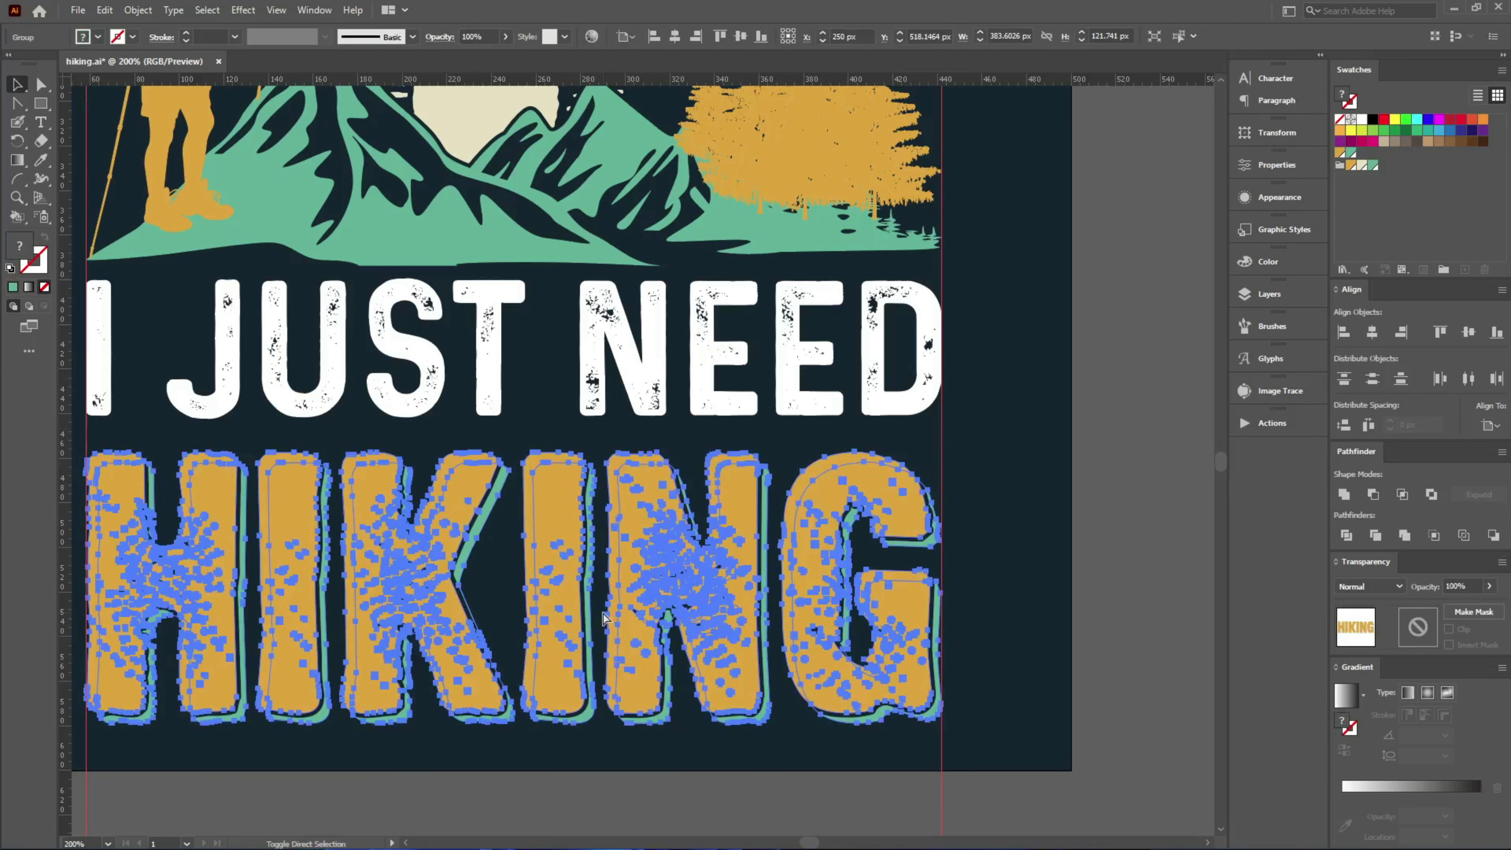
click(531, 785)
scroll(399, 559, up, 1)
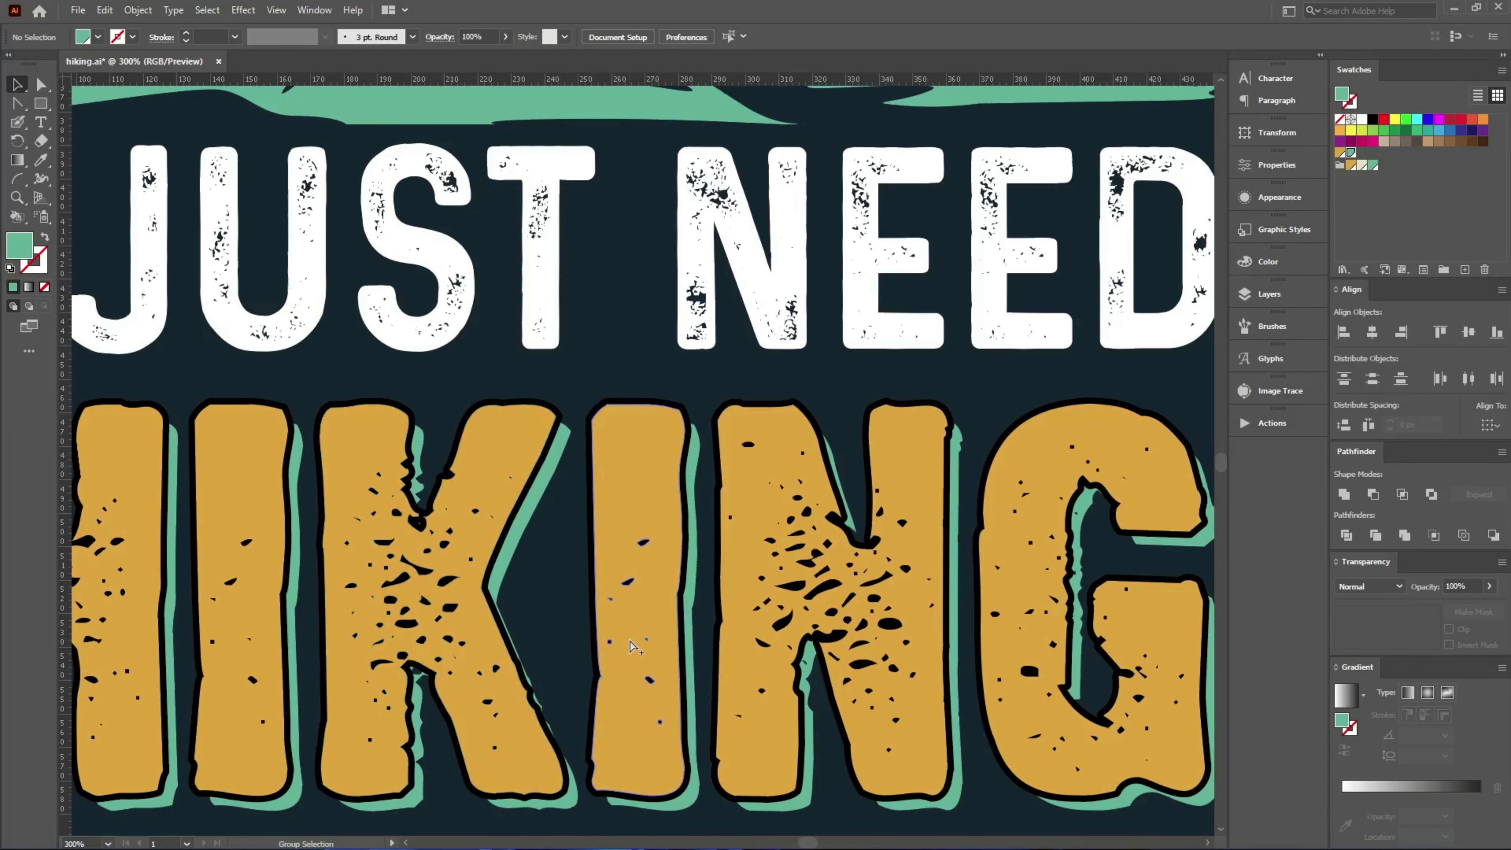
key(ctrl+0)
- Place TO GO as green outlined text over the start of I JUST NEED
drag(300, 549, 639, 607)
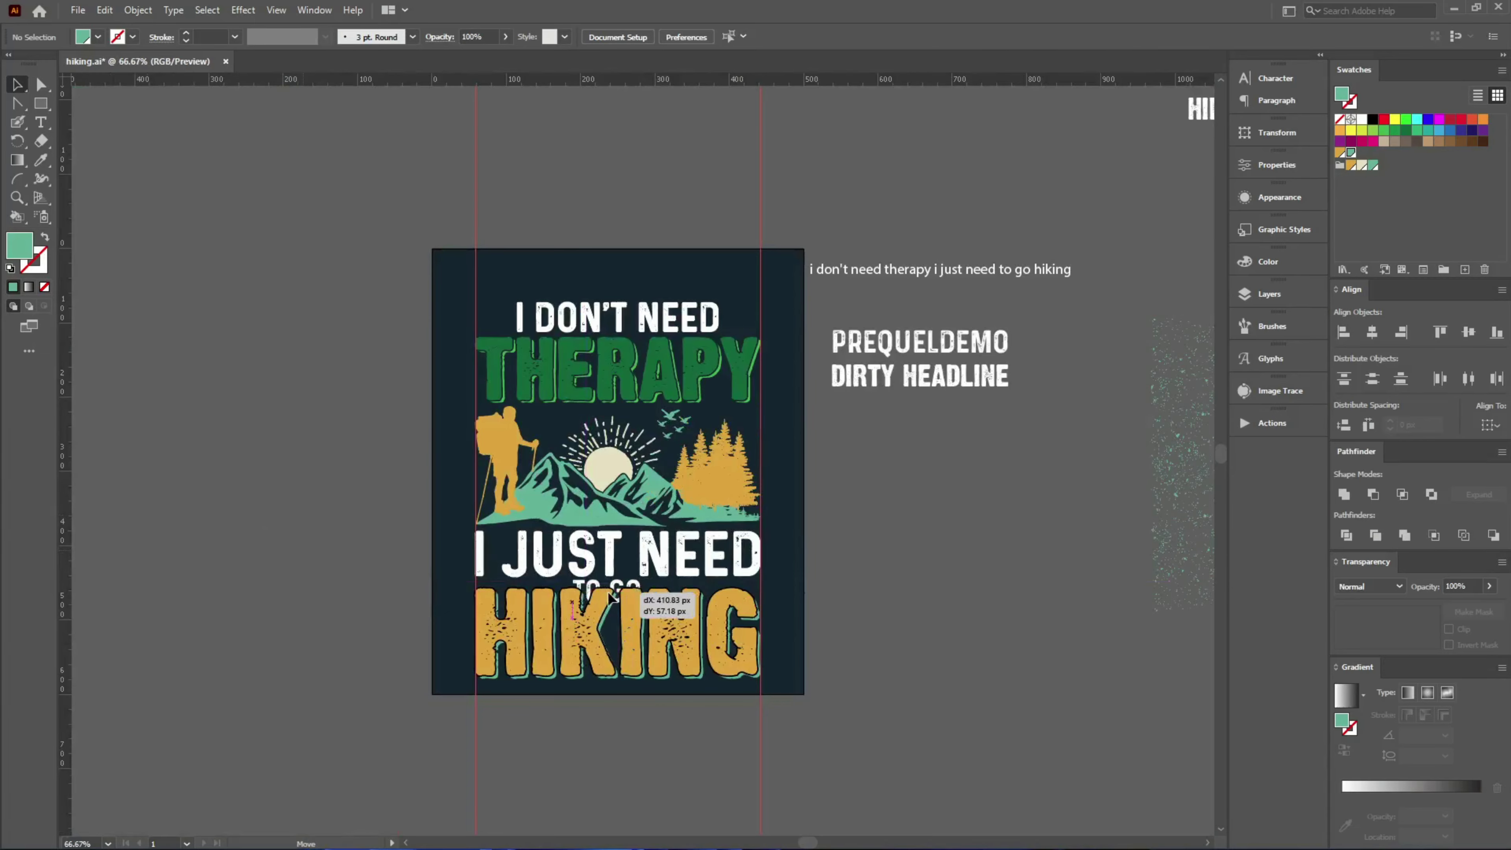
scroll(618, 608, up, 4)
key(v)
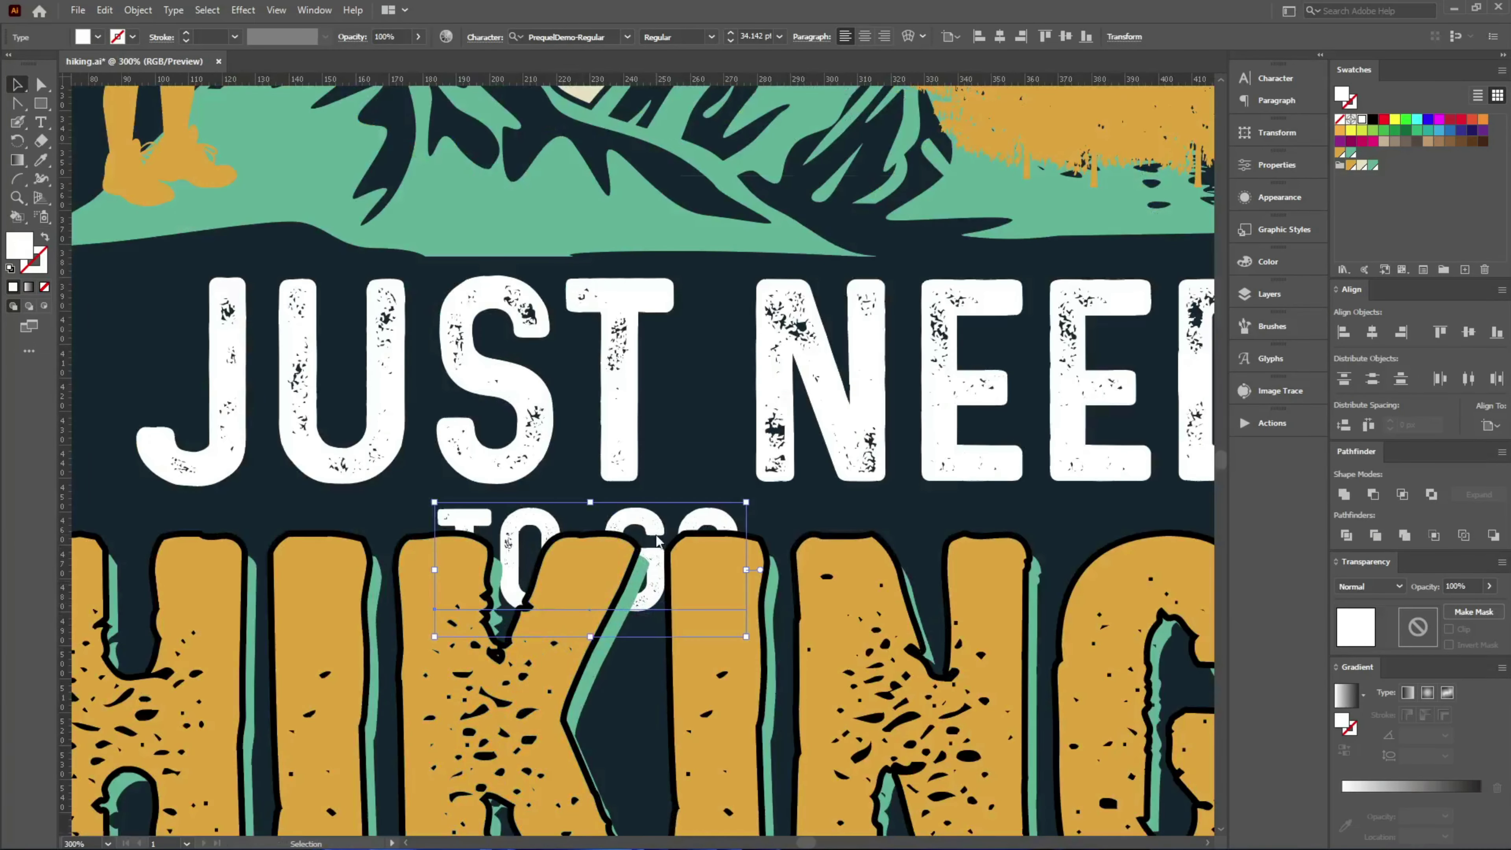
right_click(657, 177)
click(714, 311)
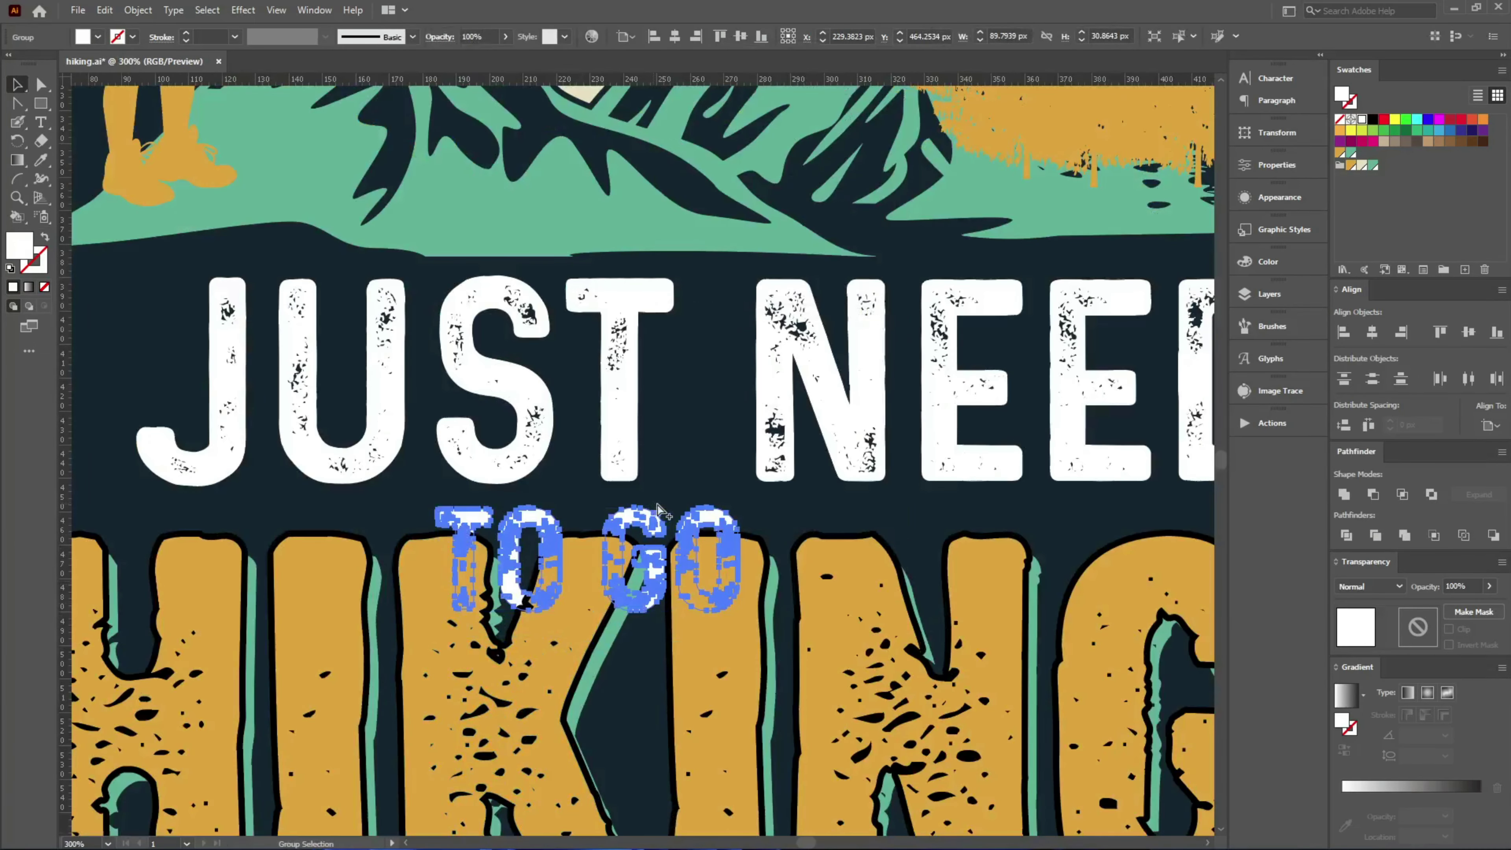
key(ctrl+minus)
click(1386, 130)
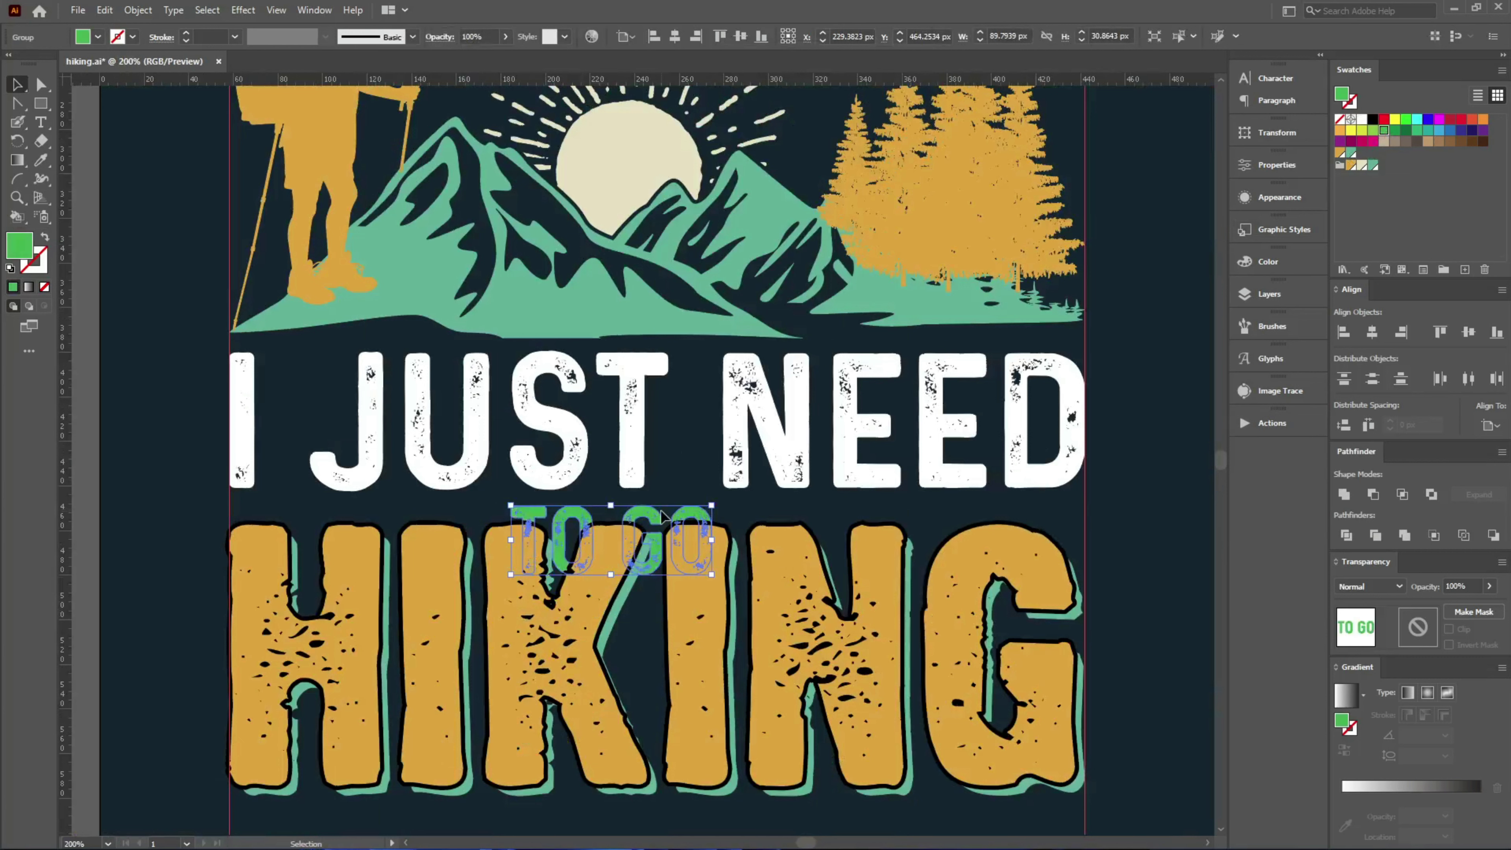
drag(690, 536, 450, 467)
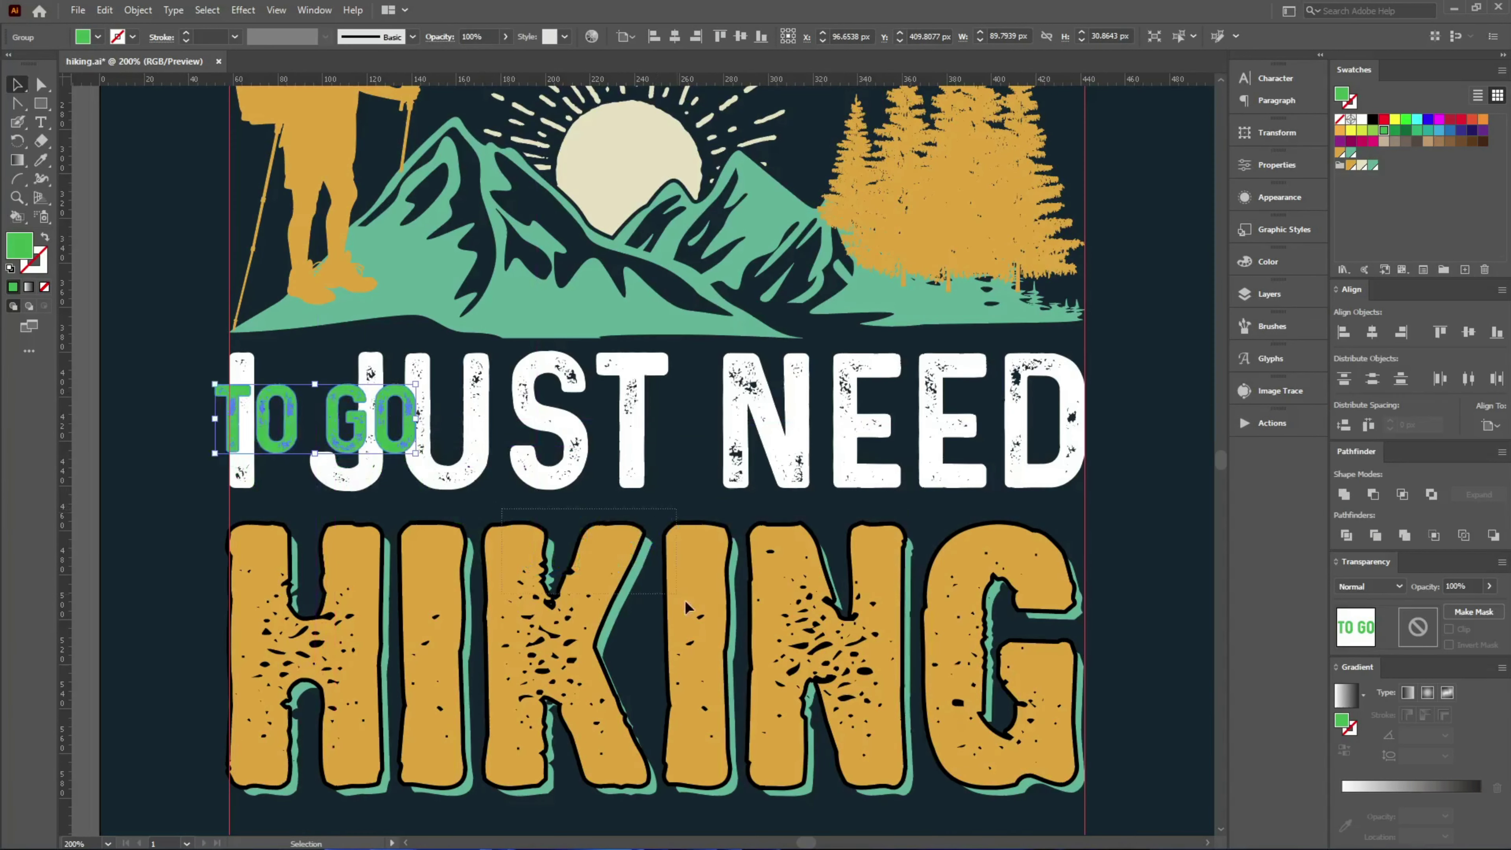
- Marquee-select the K and I of HIKING
click(736, 637)
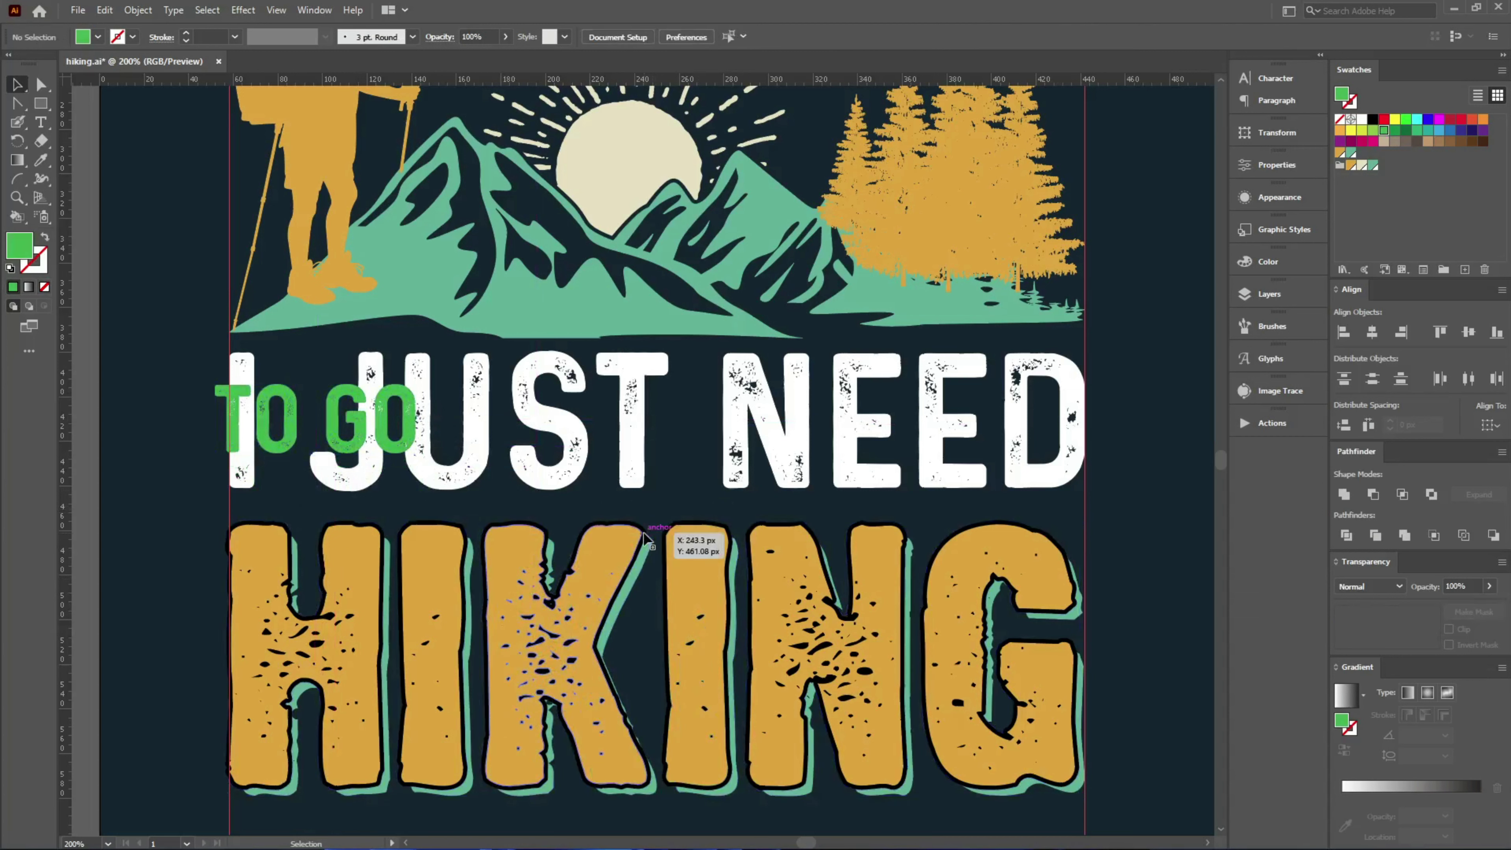
click(646, 529)
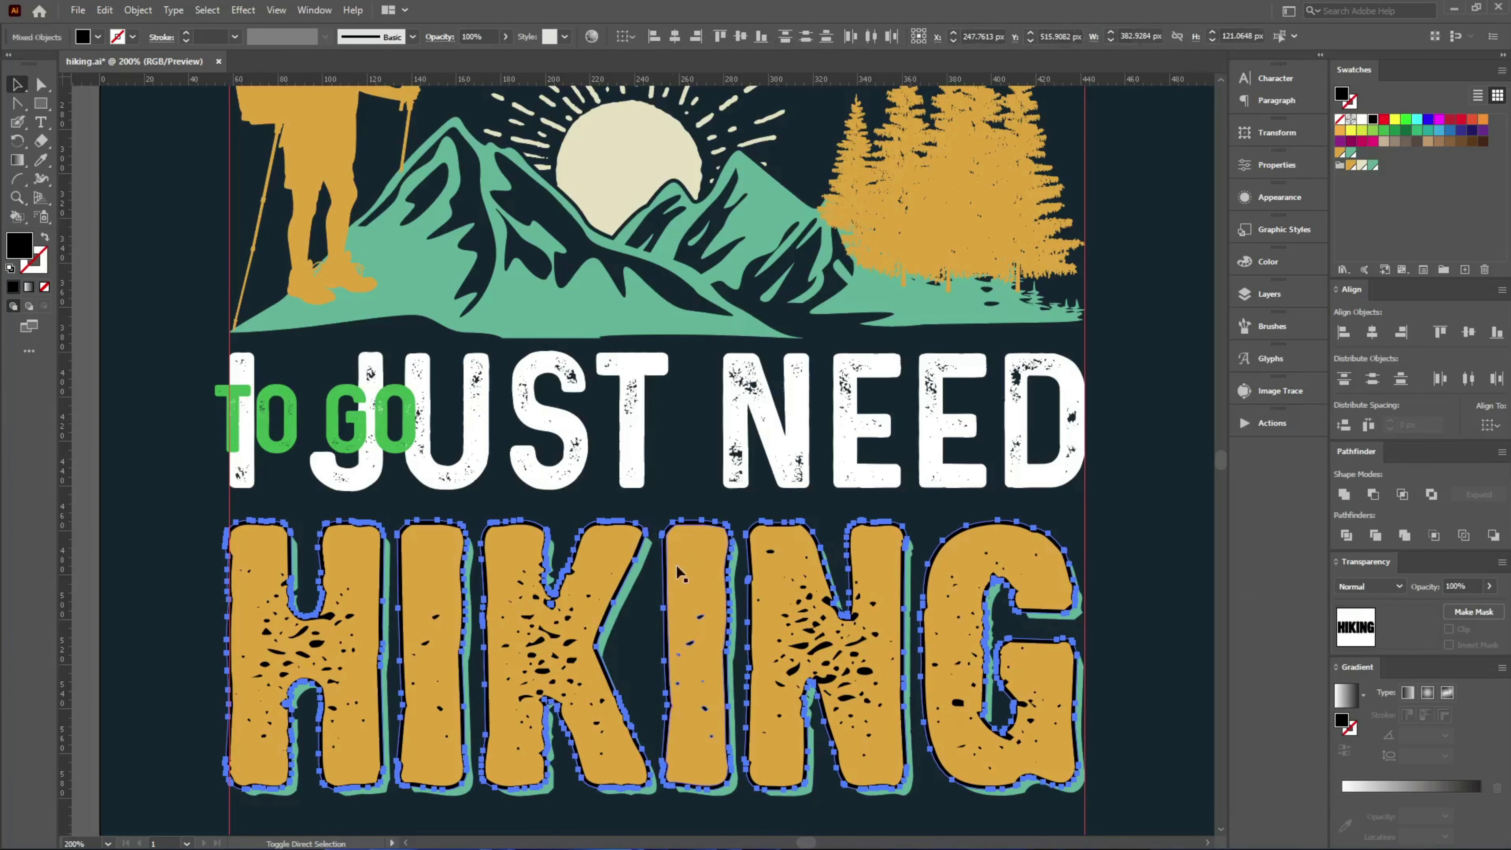
click(499, 517)
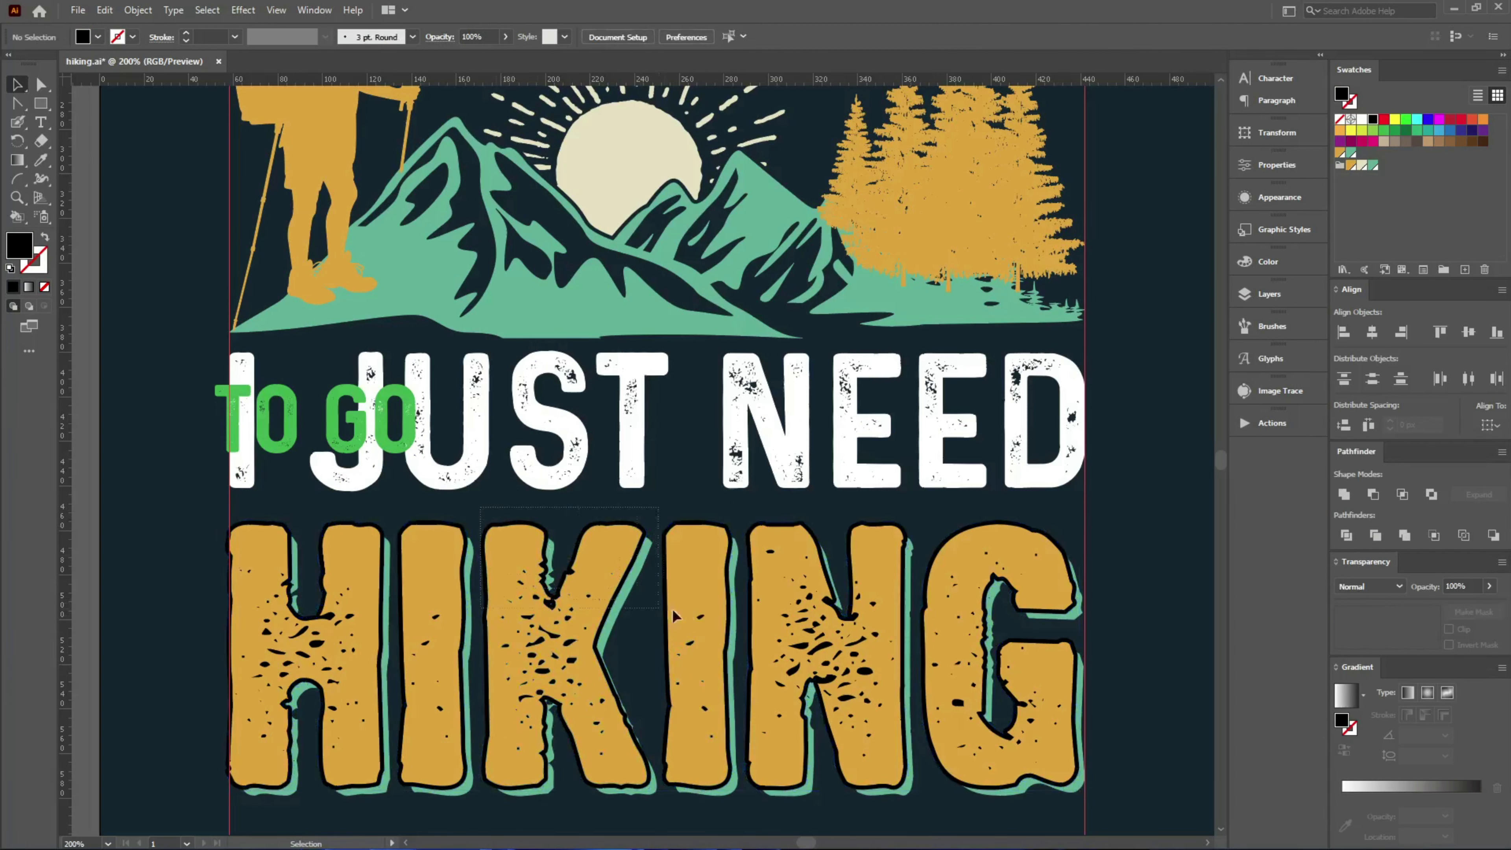
drag(481, 507, 745, 637)
- Squash HIKING's K and I shorter and move TO GO above them
drag(611, 523, 625, 610)
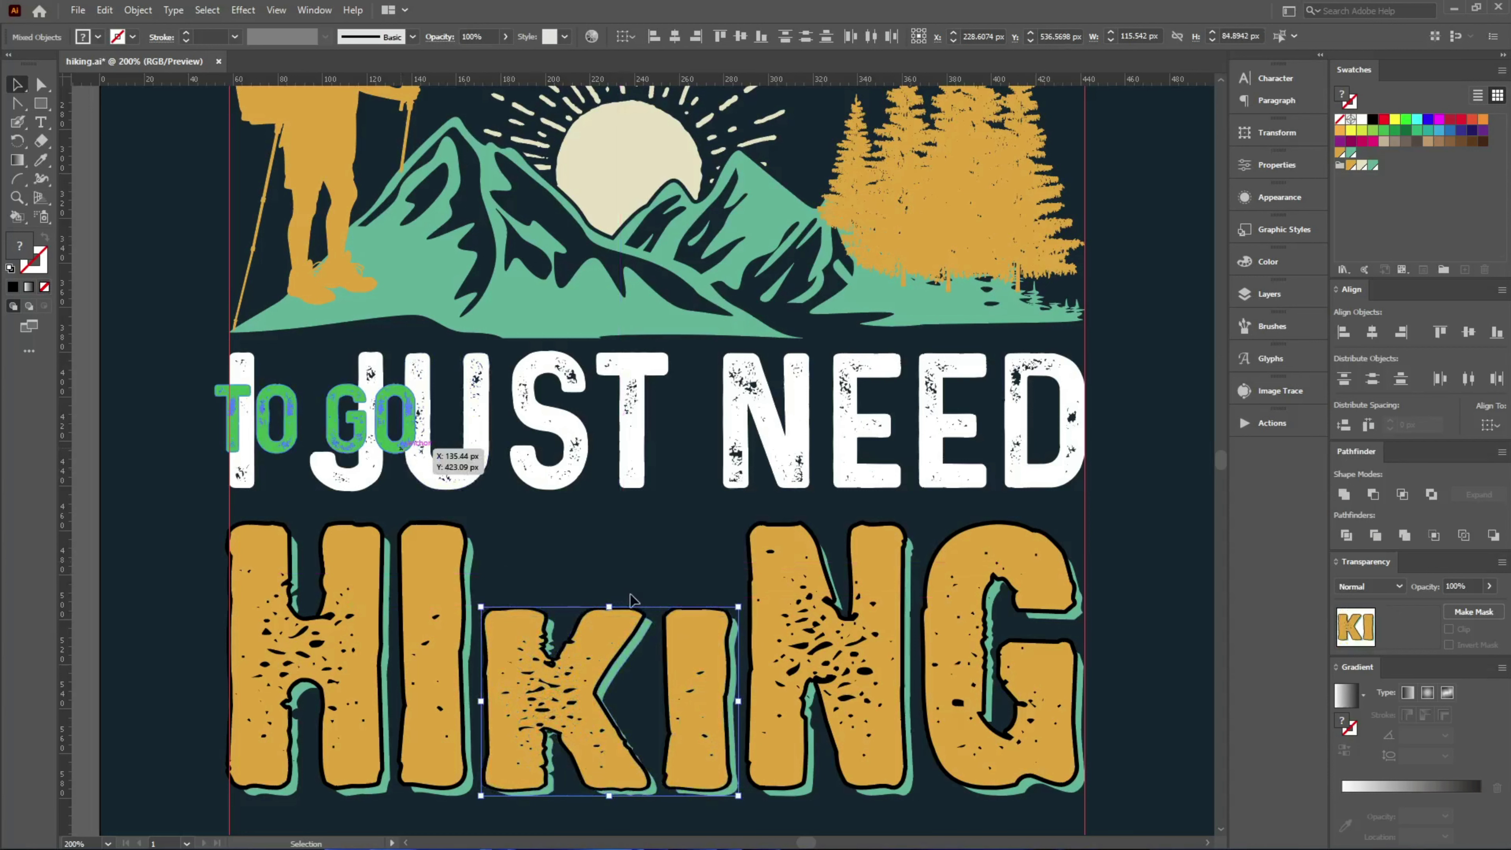
drag(397, 442, 693, 582)
alt+scroll(580, 586, up, 2)
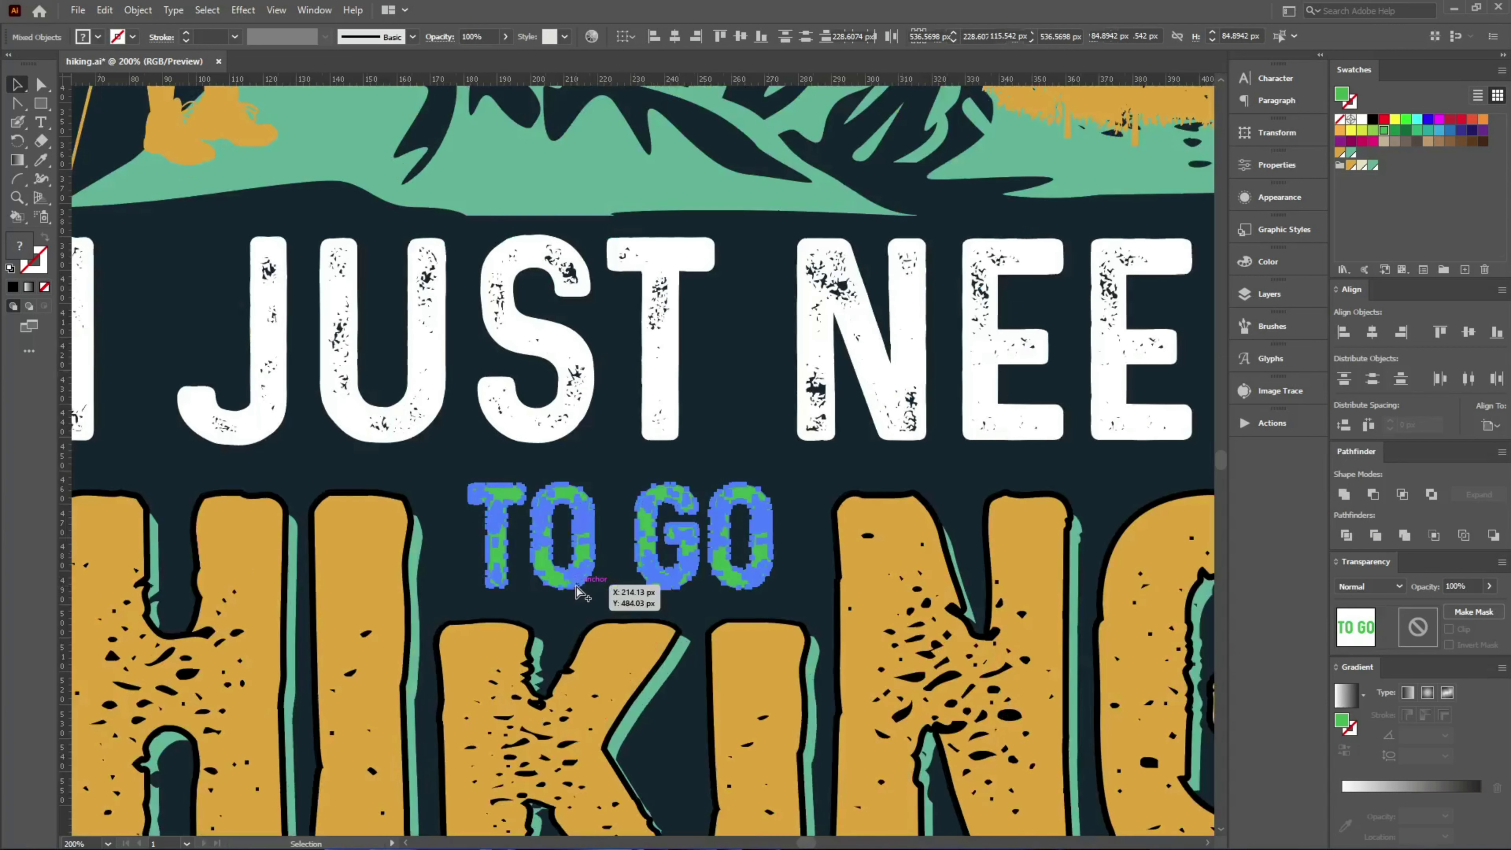
alt+scroll(580, 587, up, 1)
- Enlarge TO GO proportionally and nudge it into the gap above the K and I
drag(836, 521, 873, 521)
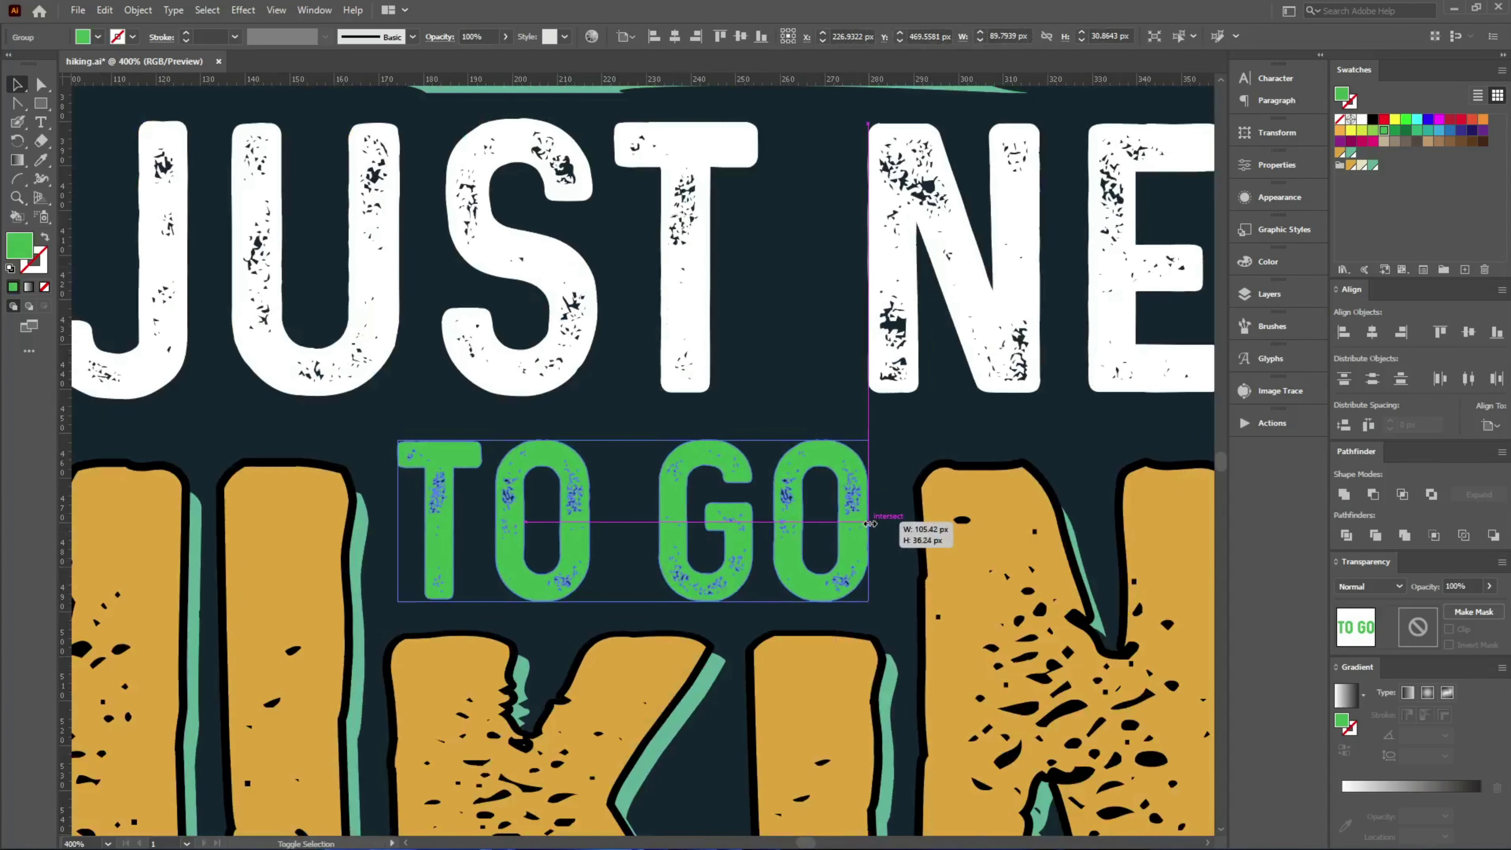
drag(843, 468, 845, 463)
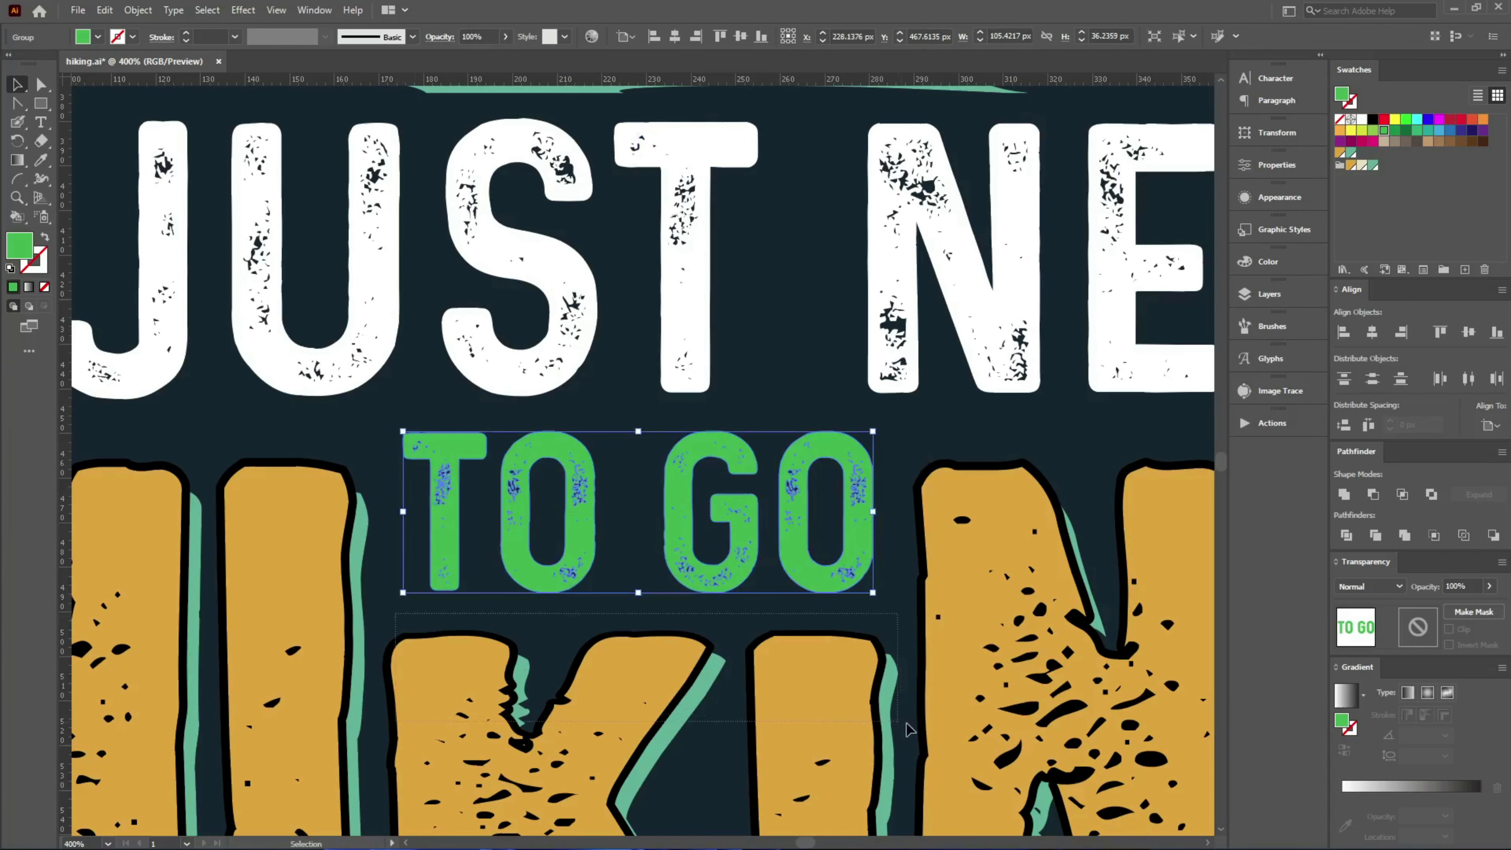
click(841, 723)
- Fine-tune the K and I height, then Magic Wand and delete HIKING's black outlines
drag(641, 630, 642, 614)
key(ctrl+minus)
key(ctrl+minus)
key(ctrl+shift+a)
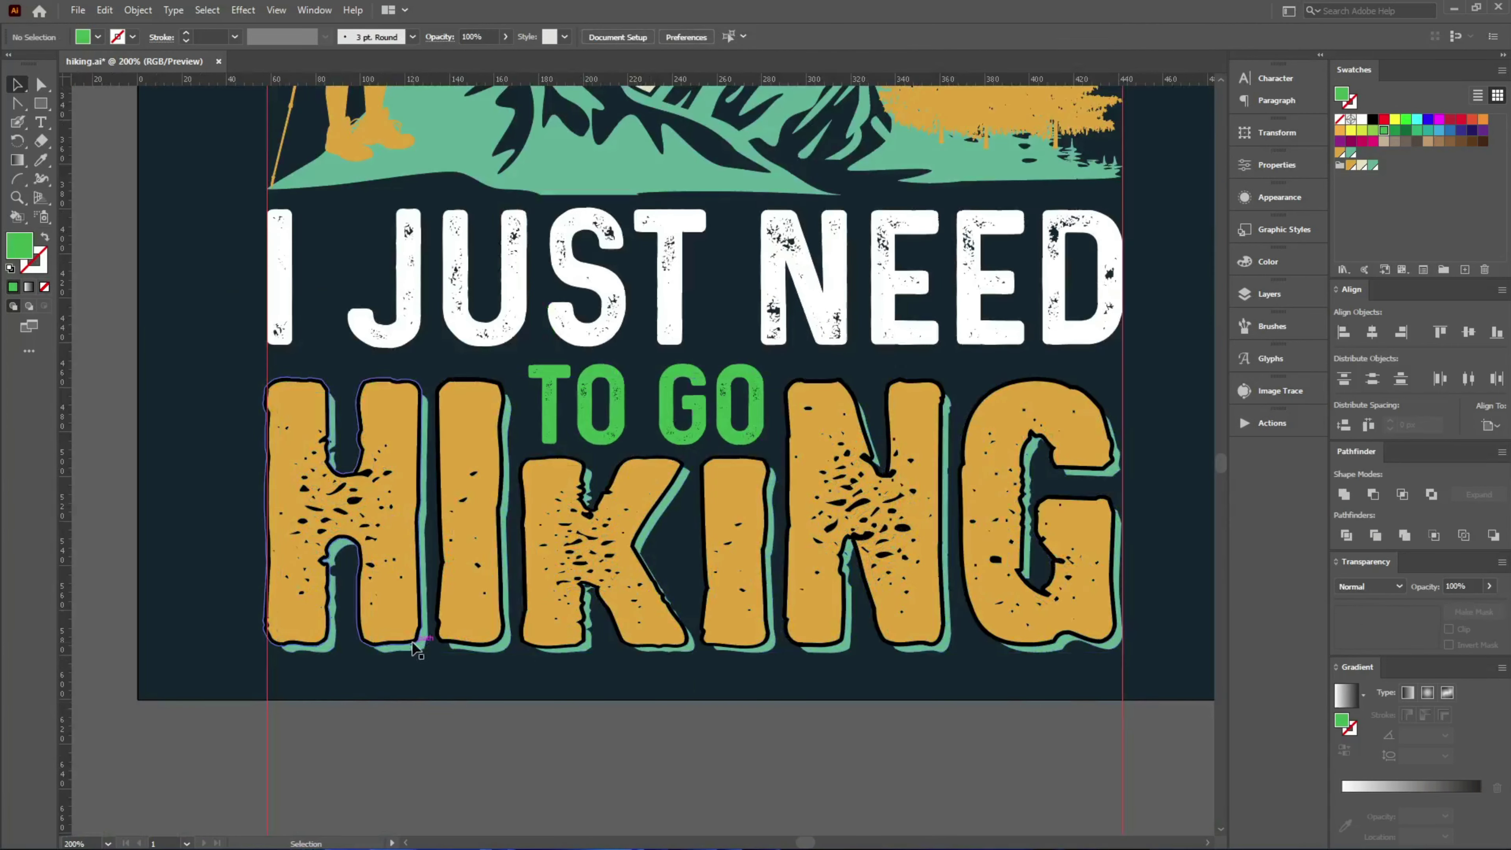
double_click(415, 639)
key(y)
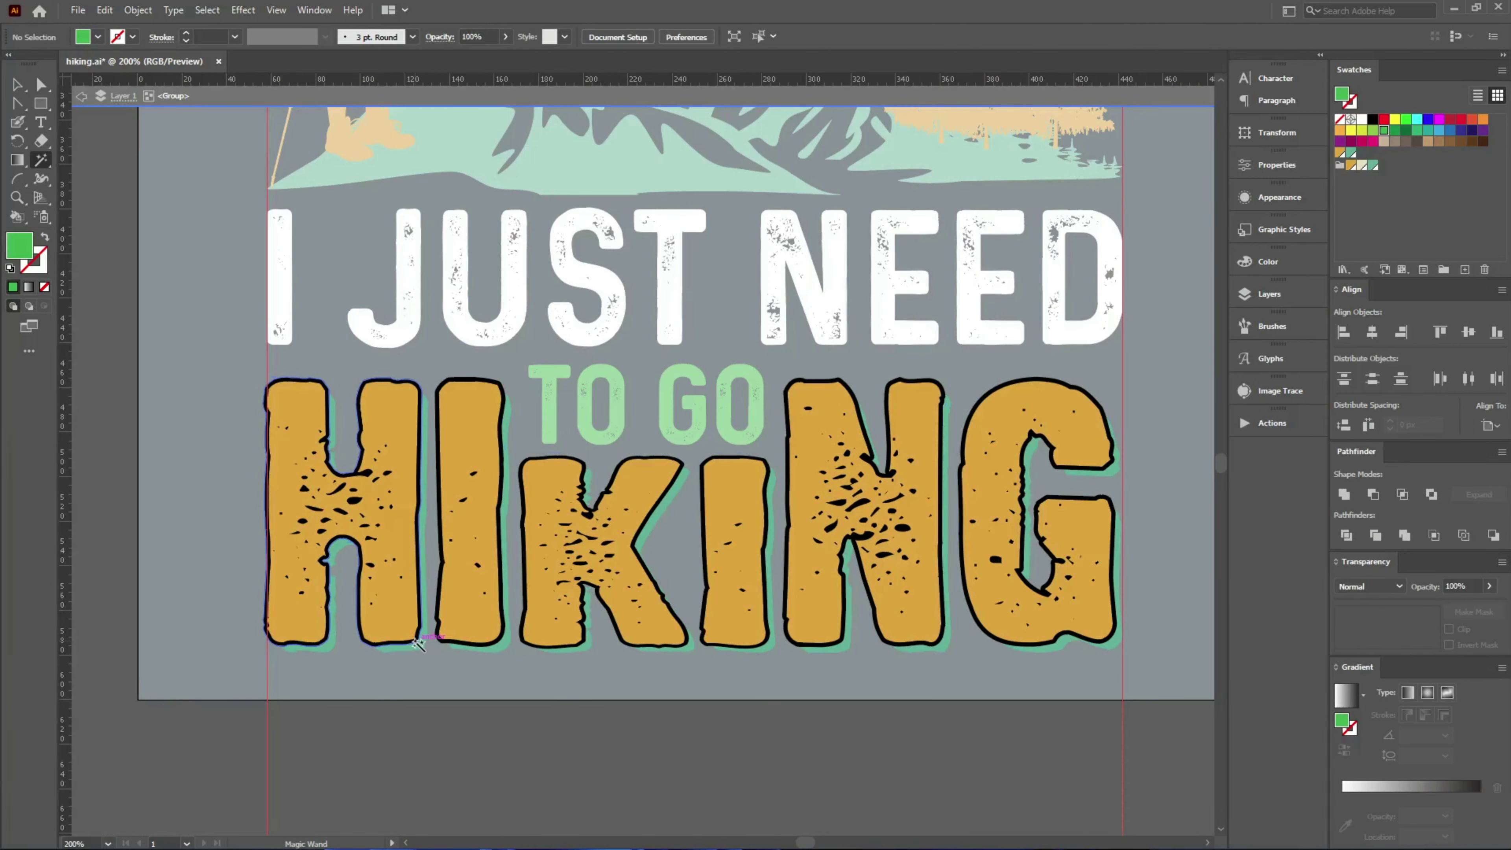
click(418, 643)
key(Delete)
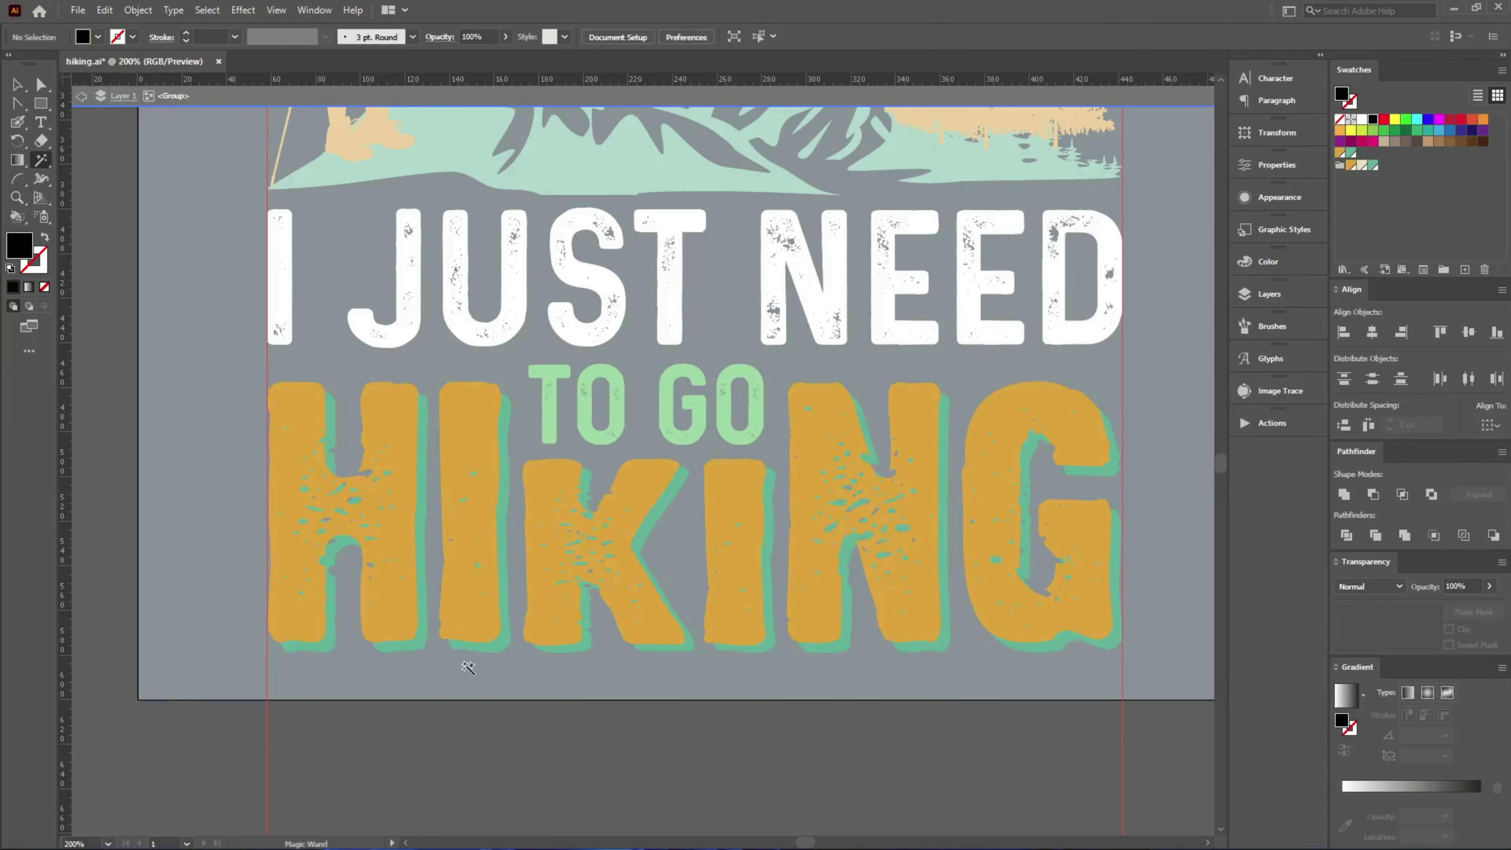
- Select all teal shadow and orange letter shapes of HIKING
click(491, 647)
key(v)
key(y)
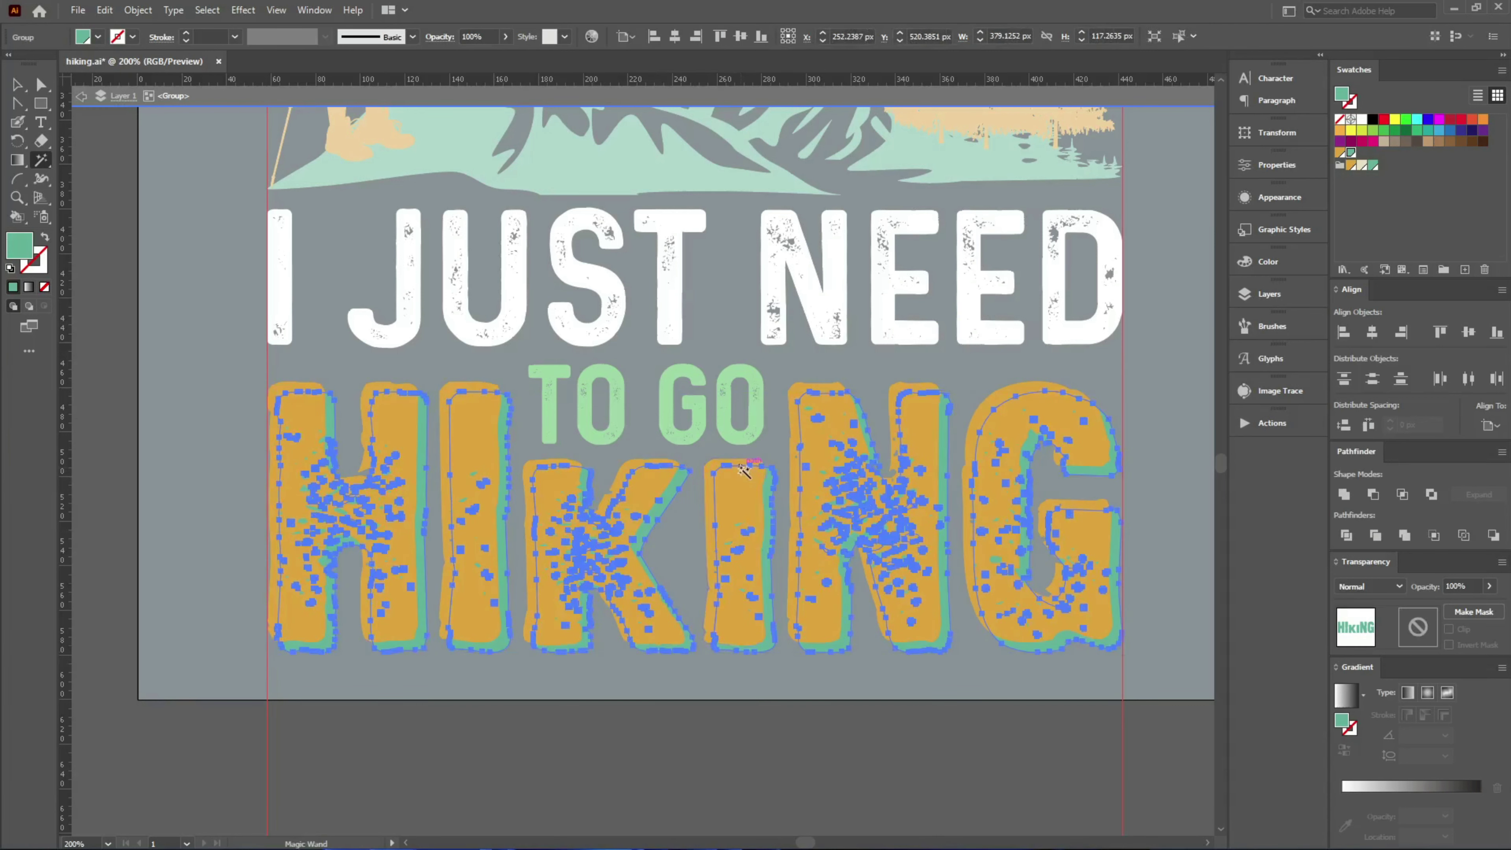
click(800, 392)
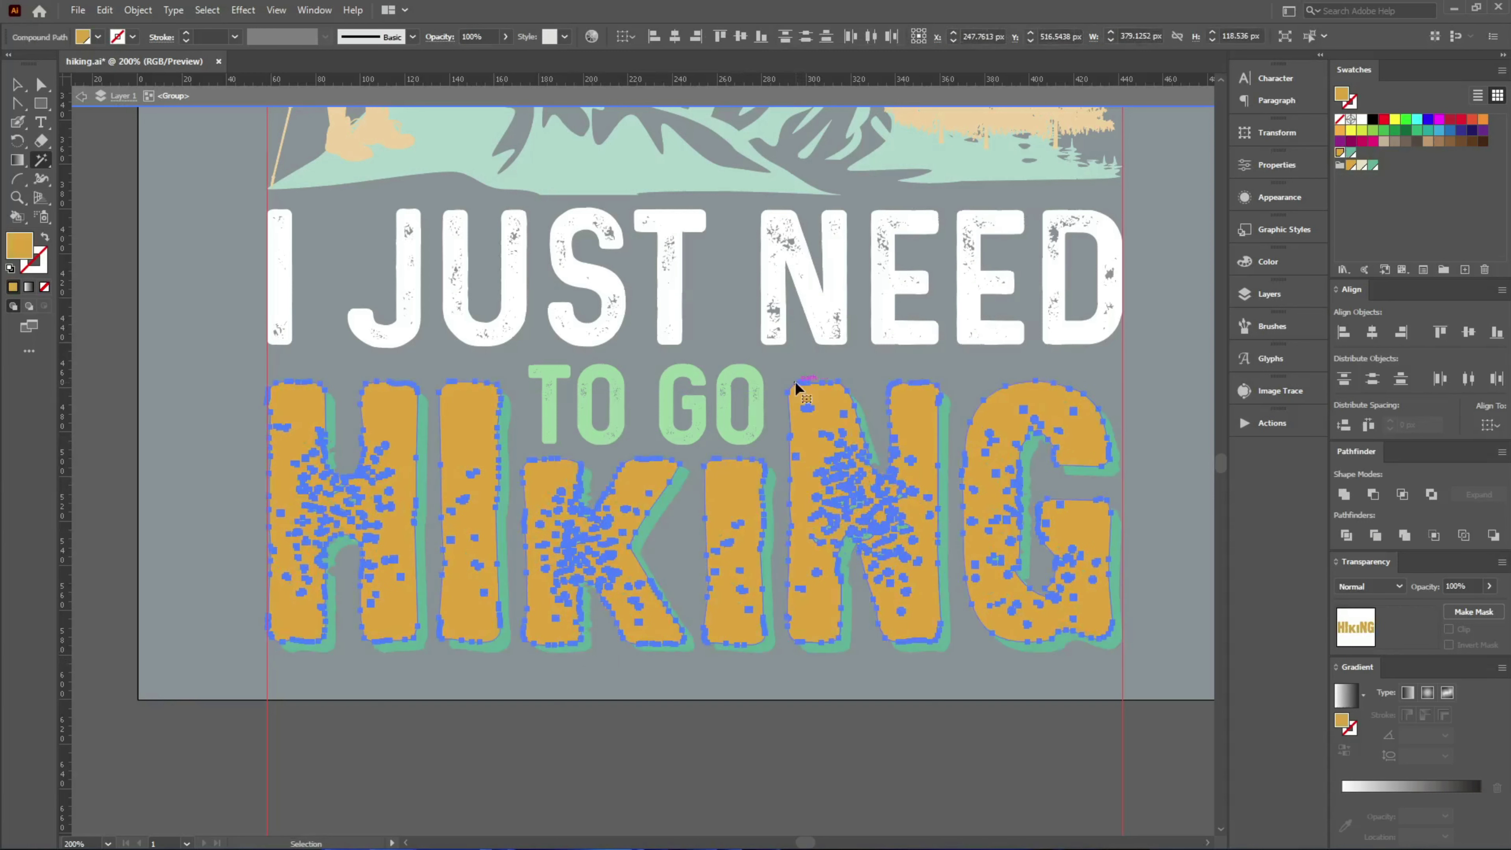
key(v)
click(854, 651)
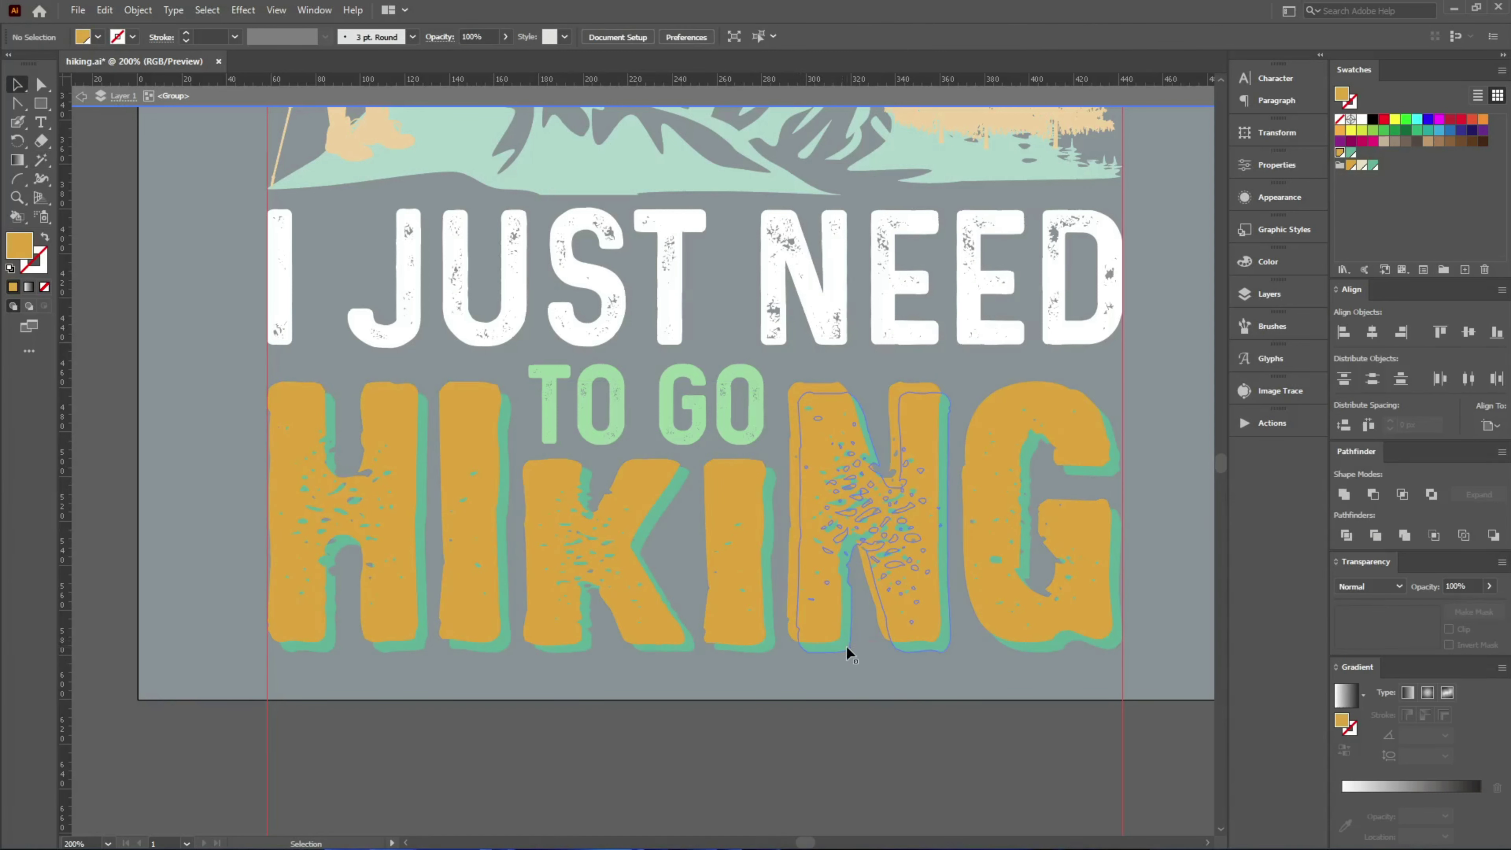
key(v)
- Make an opacity mask on HIKING with the grunge texture pasted in, then exit the group
click(1462, 613)
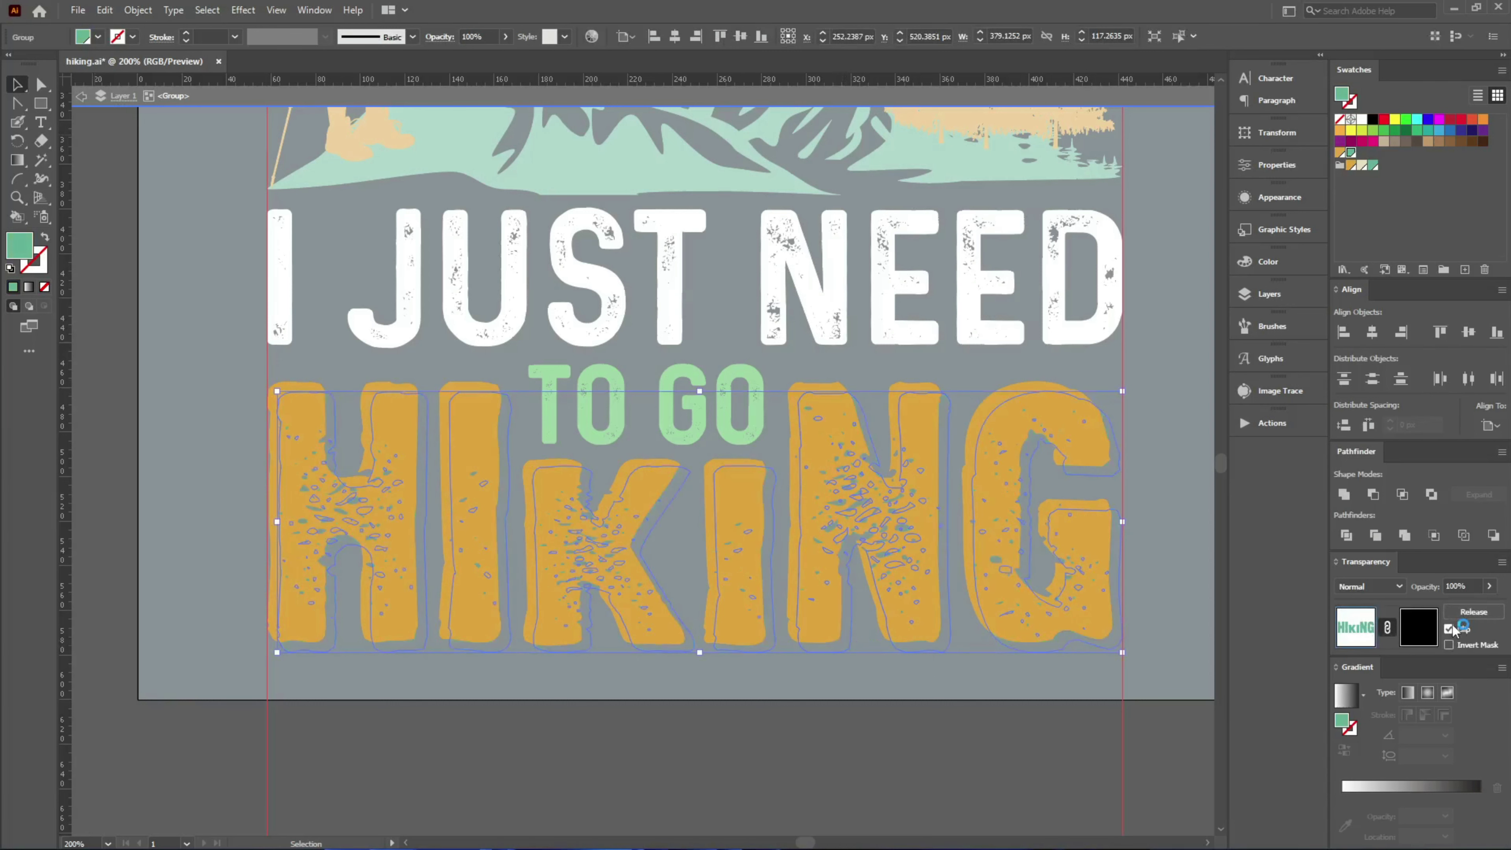
click(1423, 628)
key(ctrl+f)
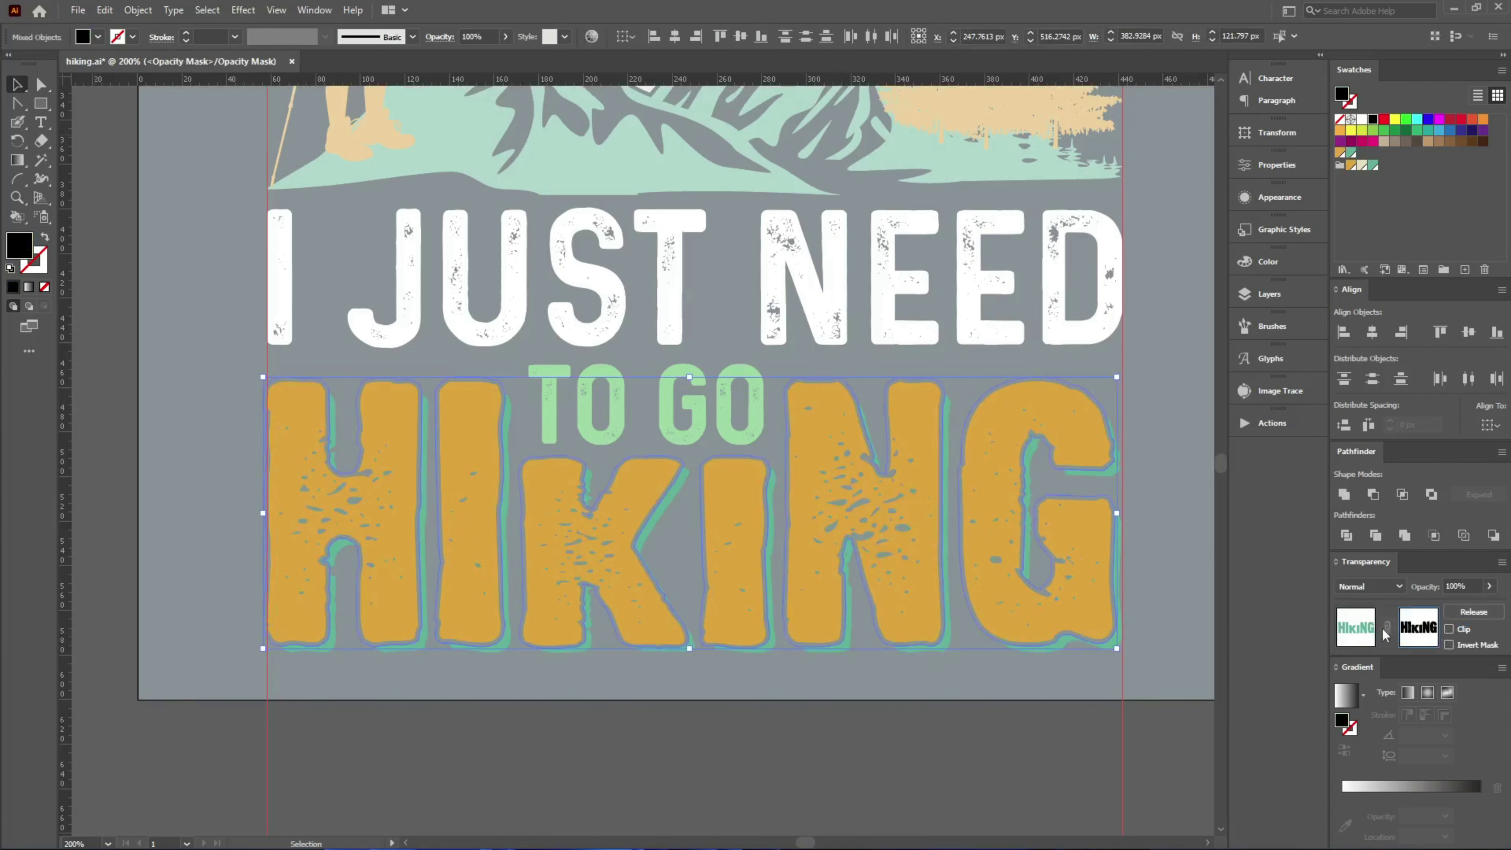
click(1355, 633)
click(932, 695)
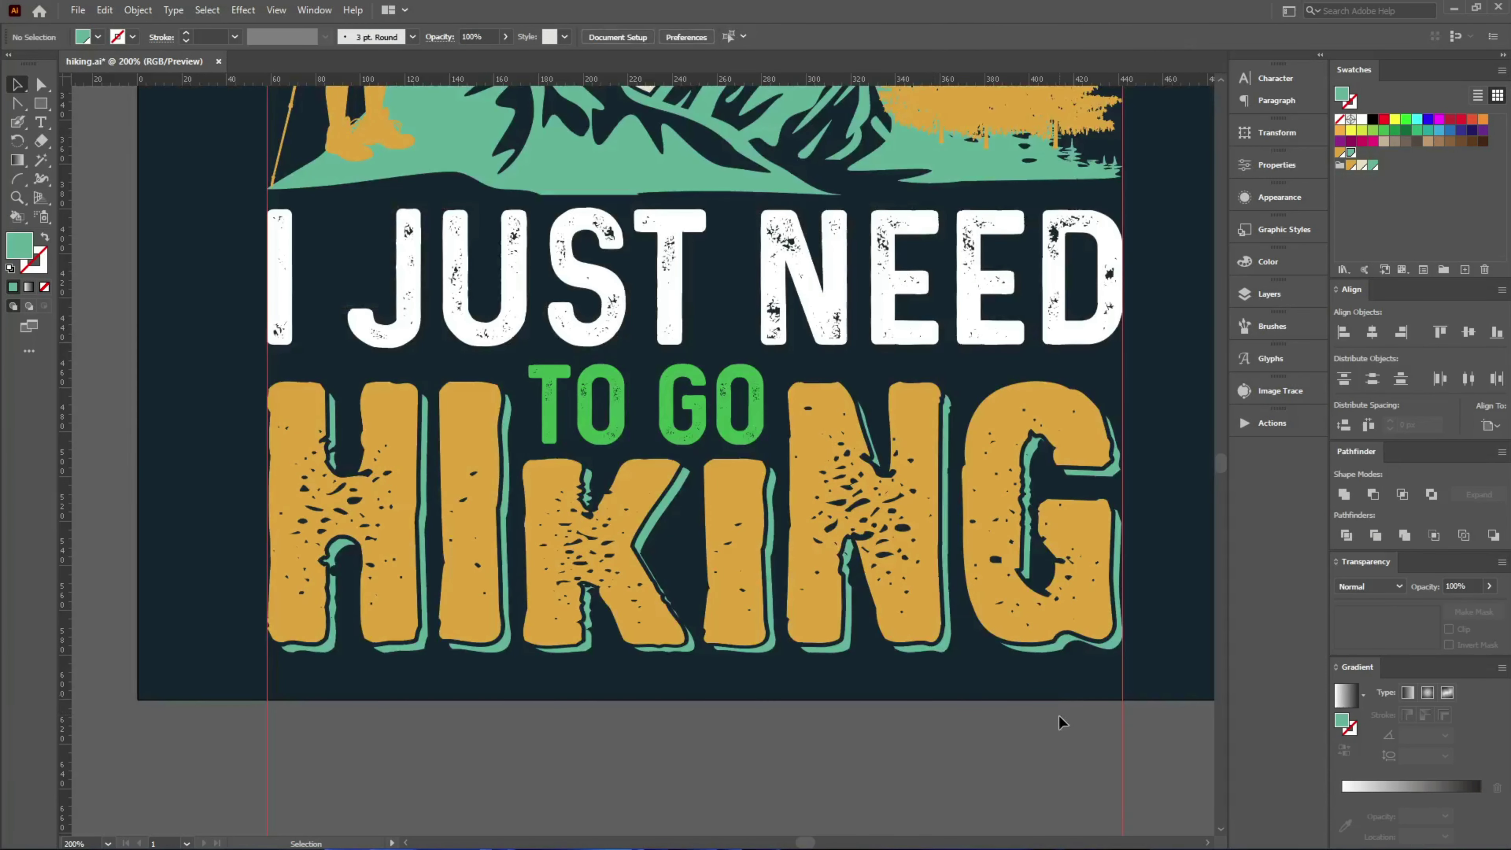
click(328, 416)
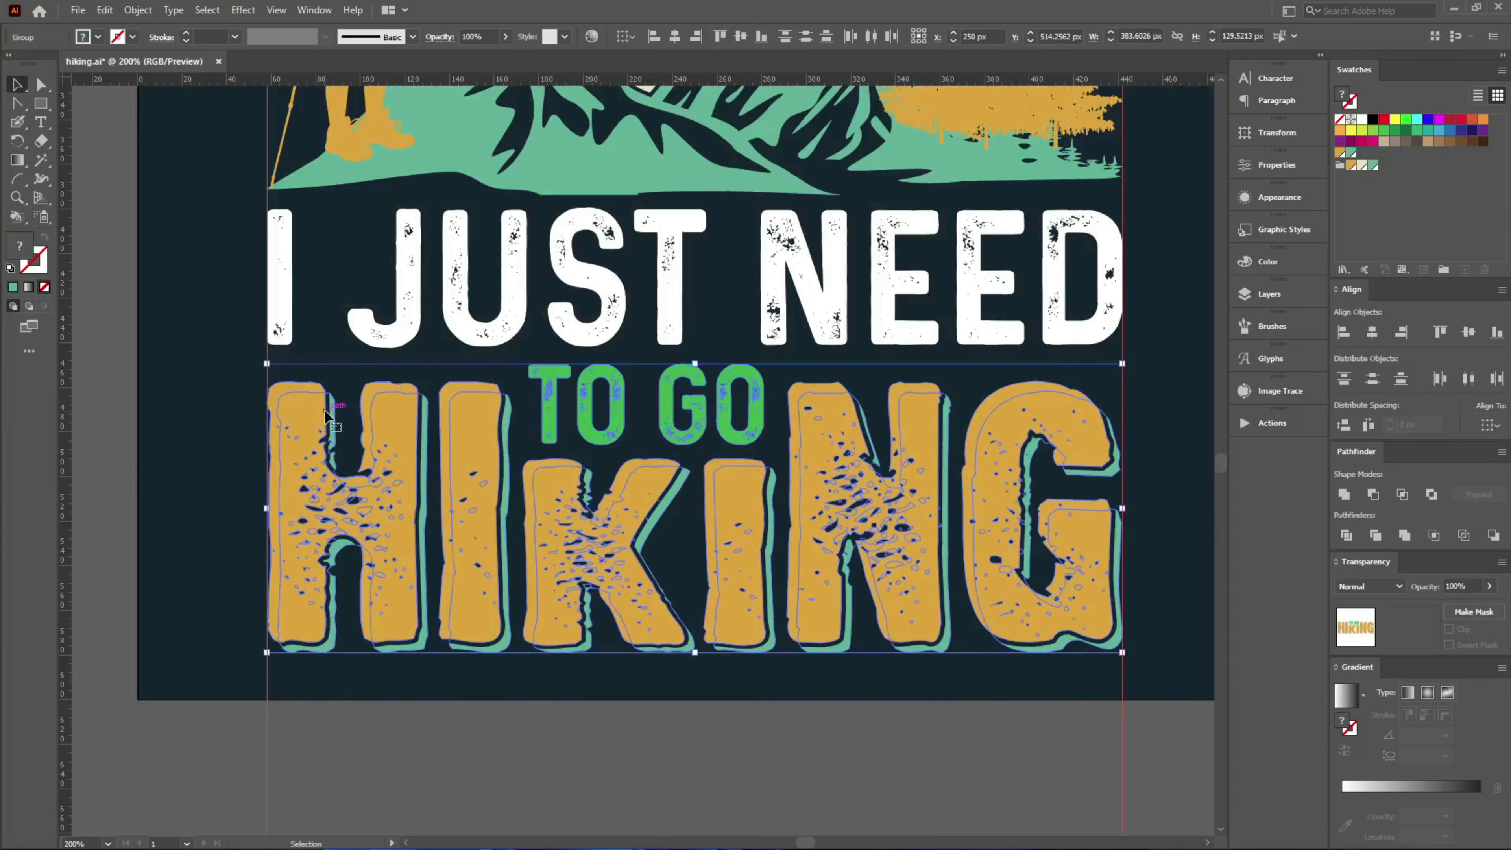
click(866, 627)
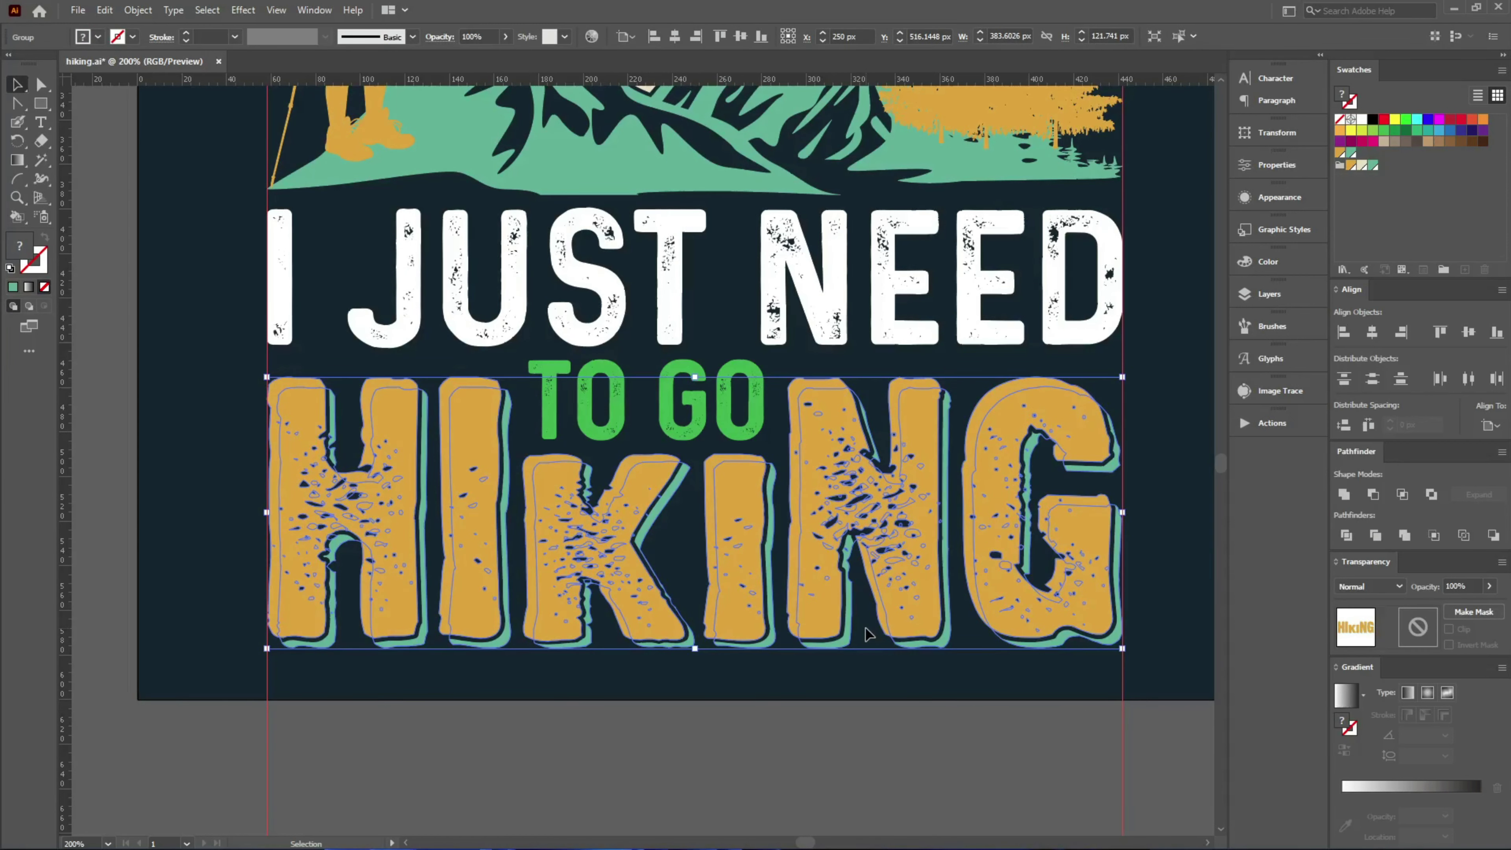
click(638, 709)
- Nudge the lower illustration and lettering up by 2 px
key(ctrl+alt+0)
key(ctrl+1)
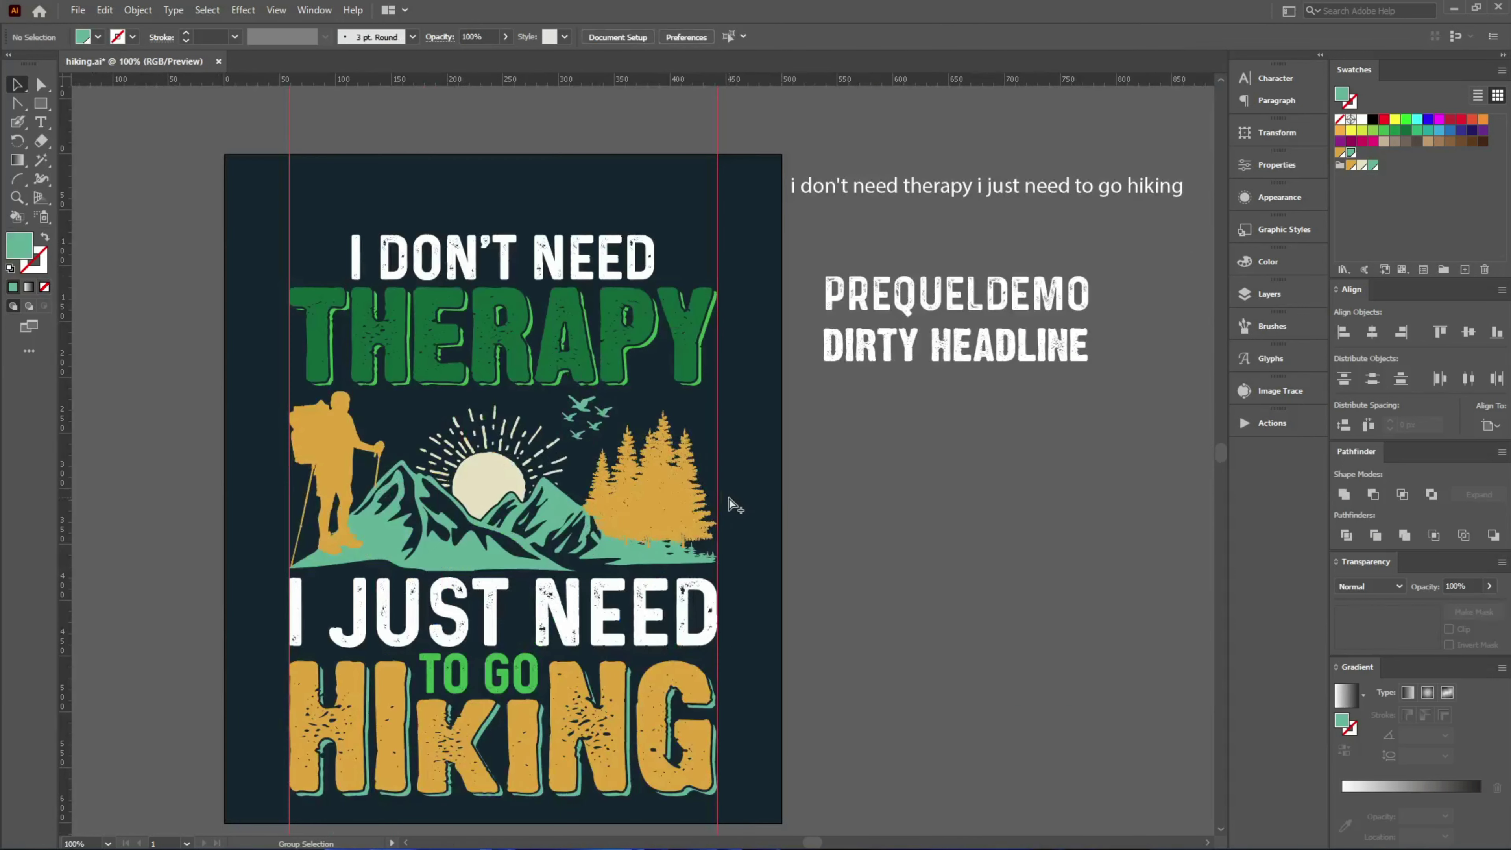
mouse_move(788, 748)
mouse_down()
mouse_move(111, 365)
mouse_move(128, 411)
mouse_up()
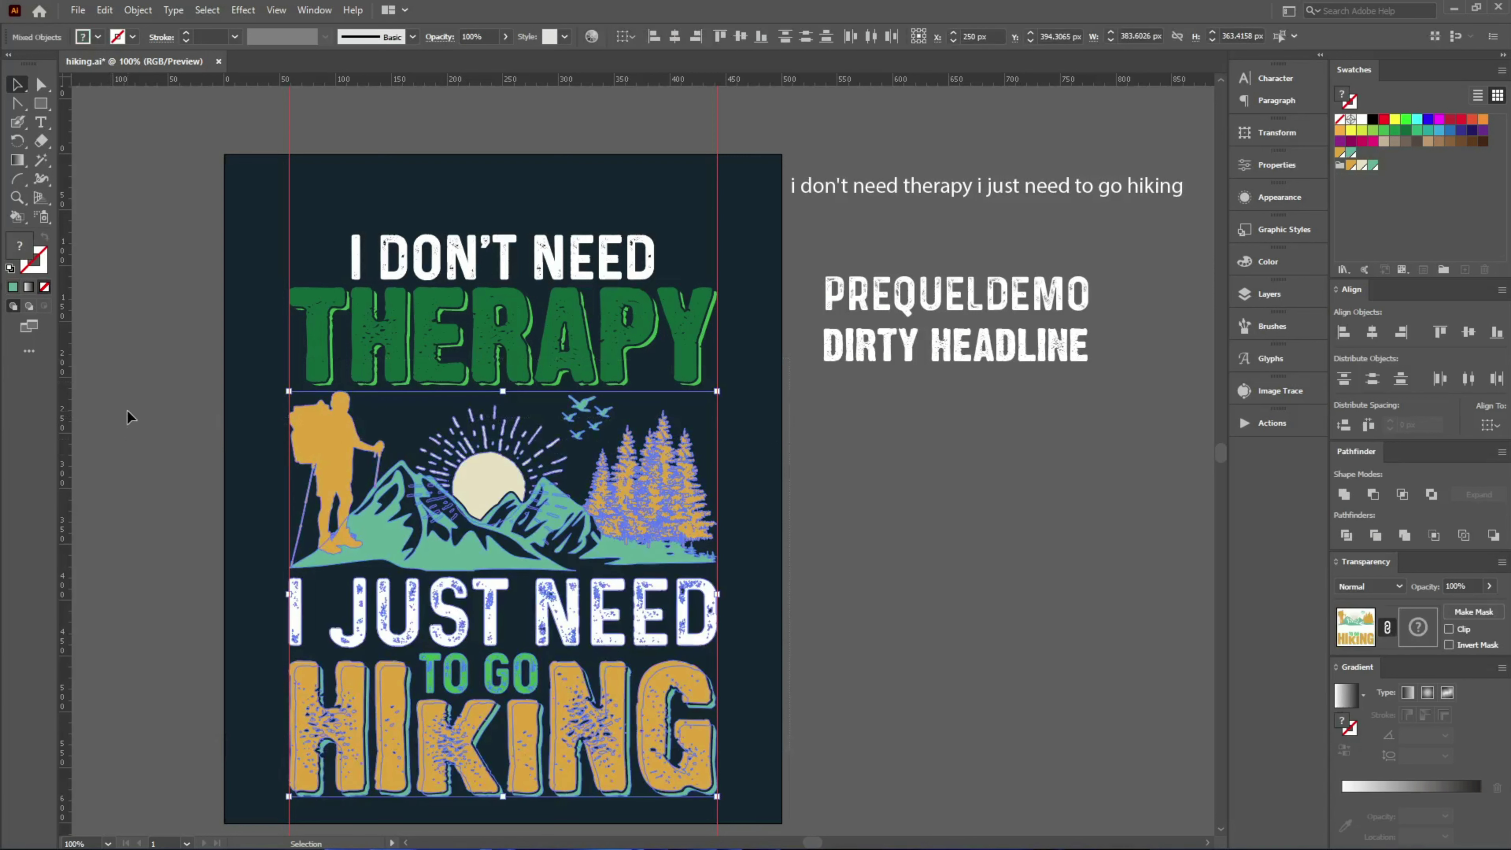
key(Up)
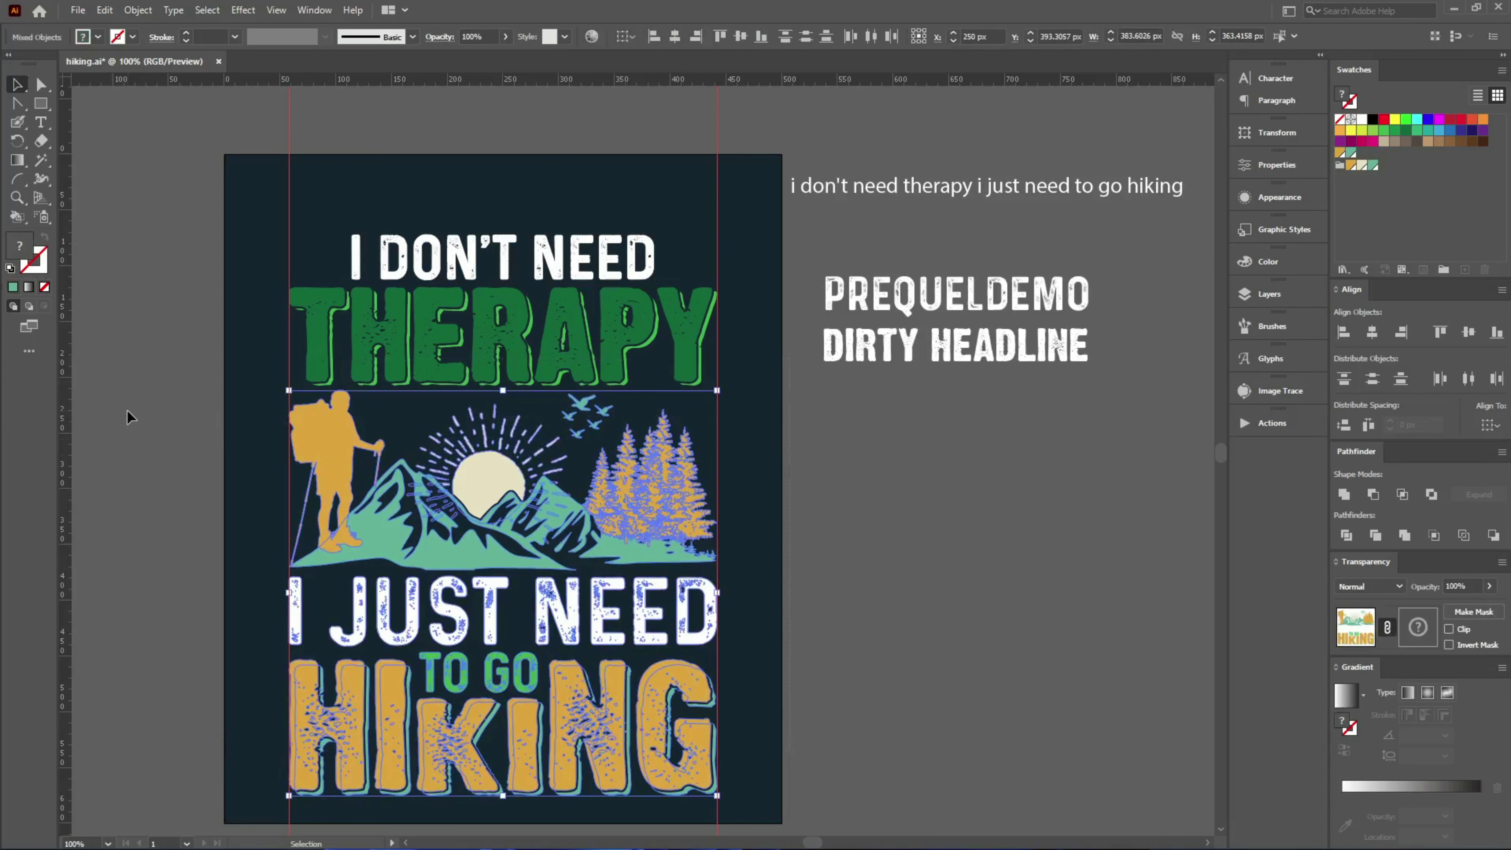
key(Up)
click(205, 452)
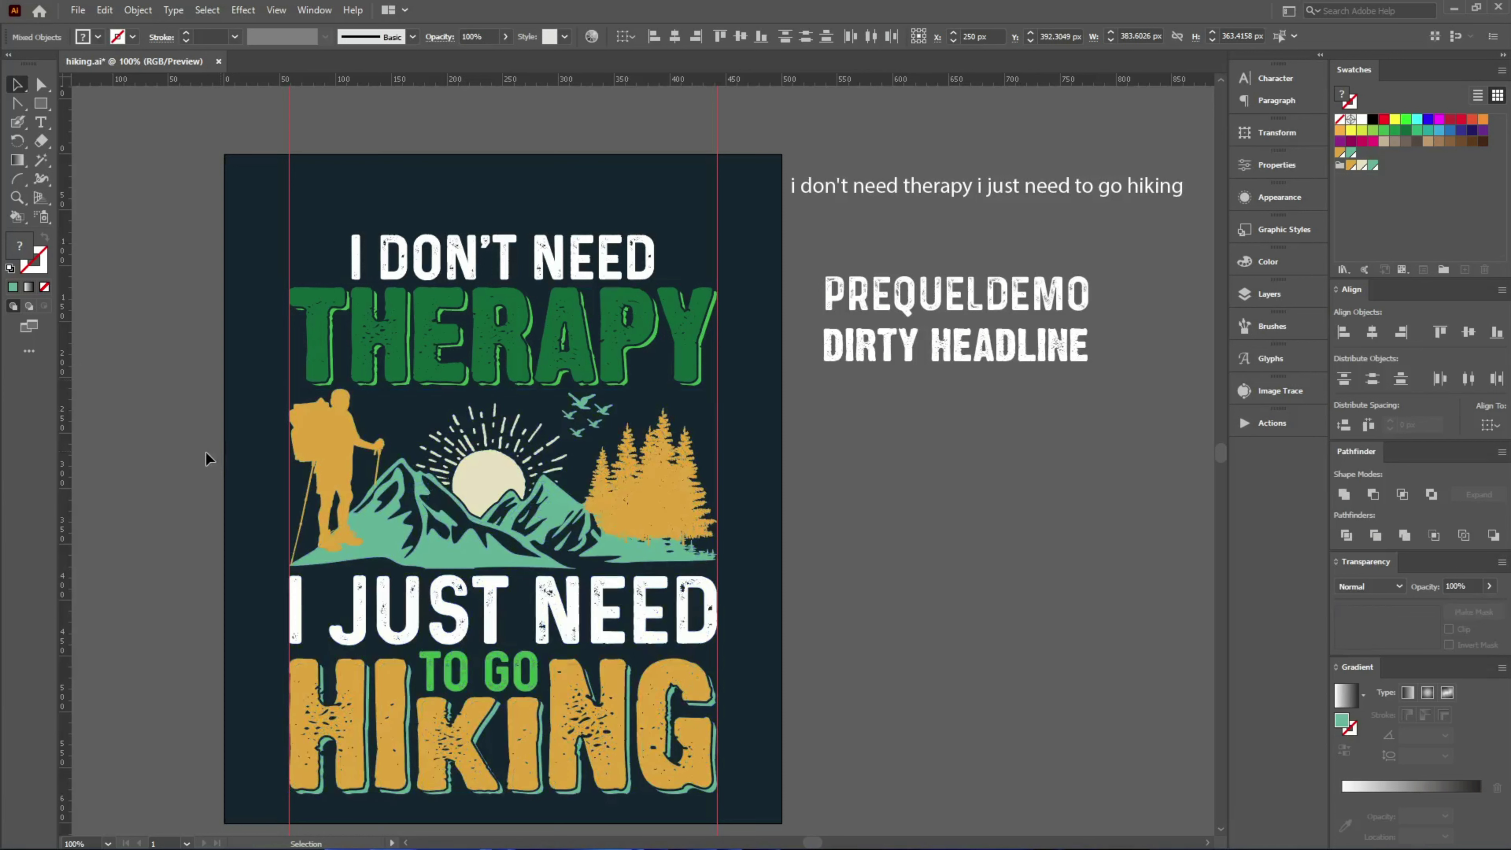
- Save the document as hiking.ai
key(ctrl+s)
scroll(205, 451, up, 2)
drag(40, 103, 98, 107)
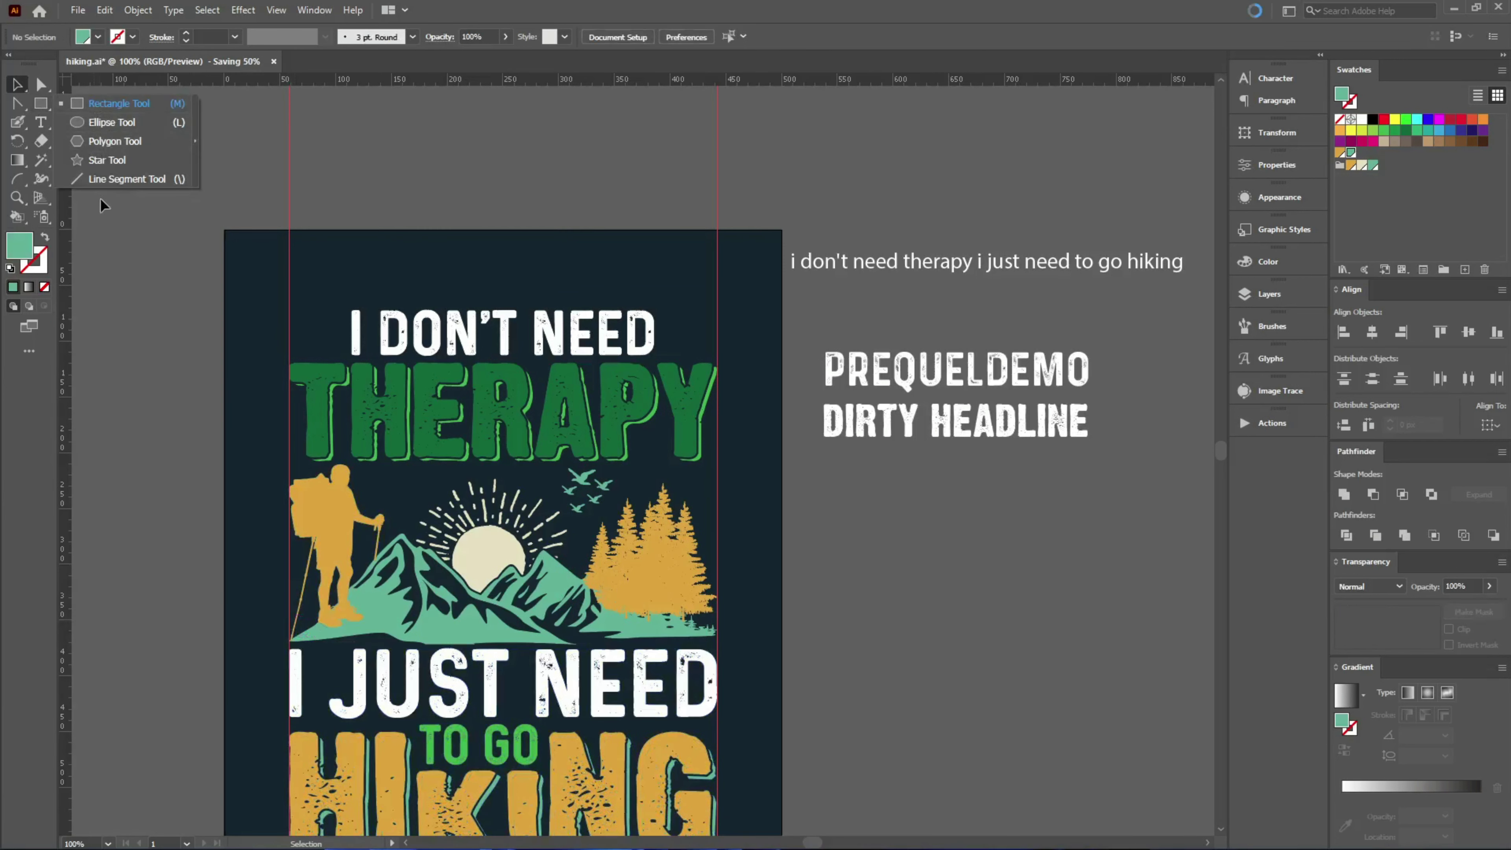
- Draw a red horizontal line right of EED at 2 pt, duplicated into three stacked lines
key(backslash)
scroll(677, 321, up, 5)
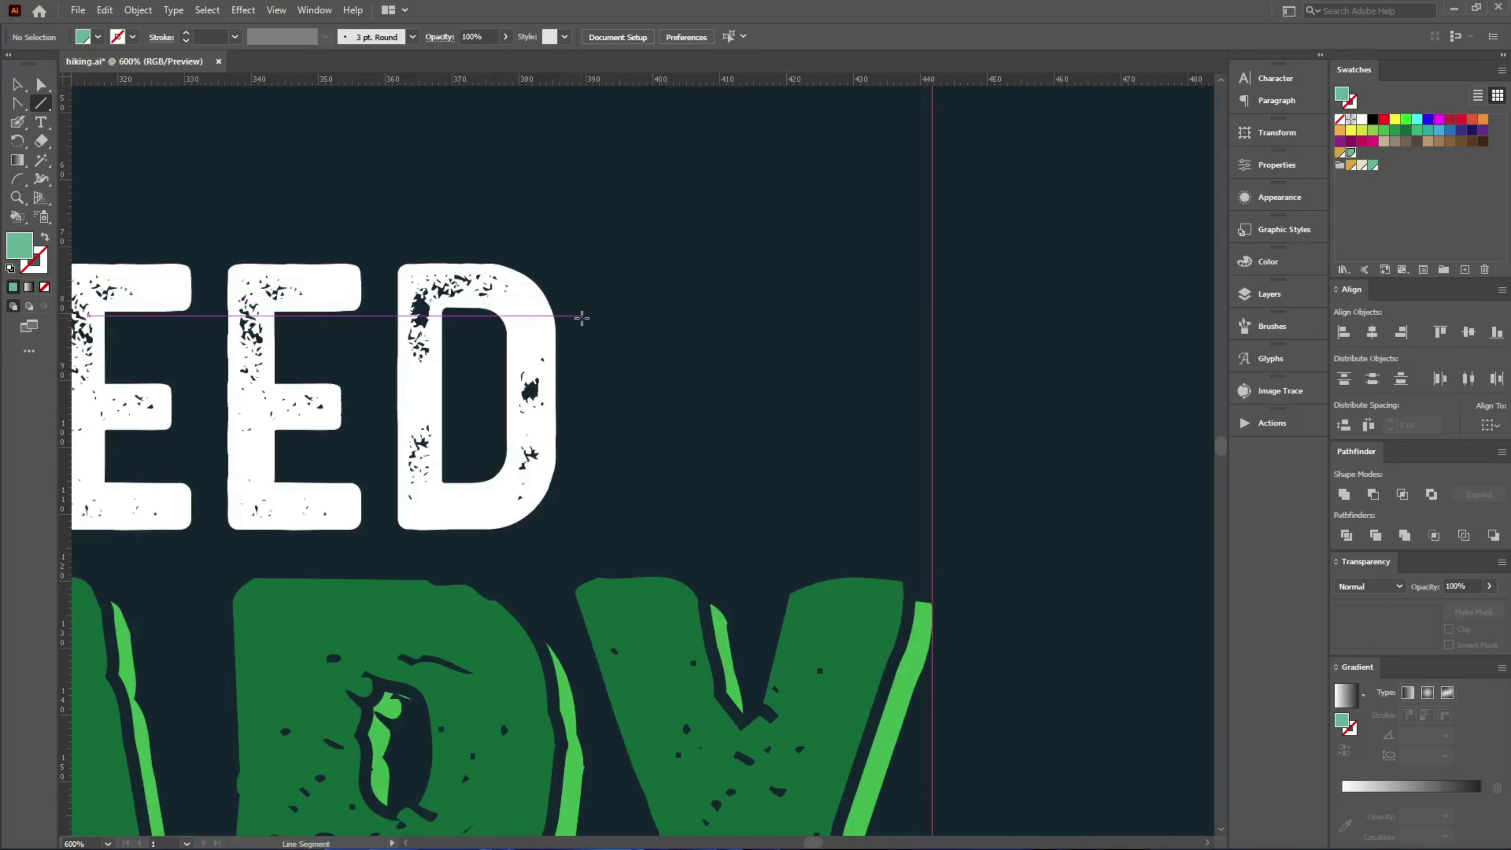
drag(581, 315, 930, 314)
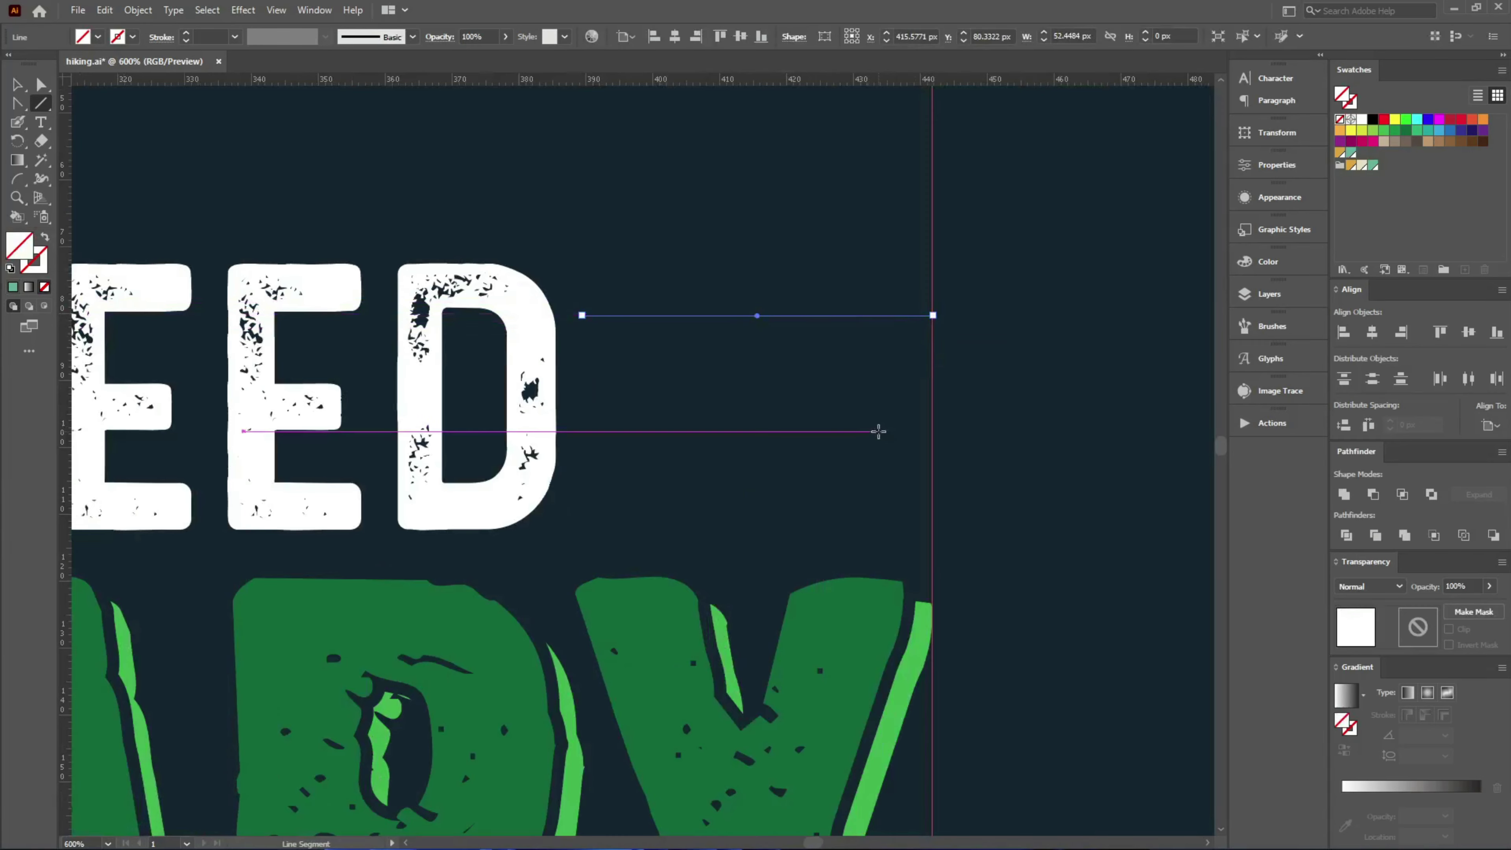
key(v)
drag(734, 275, 783, 393)
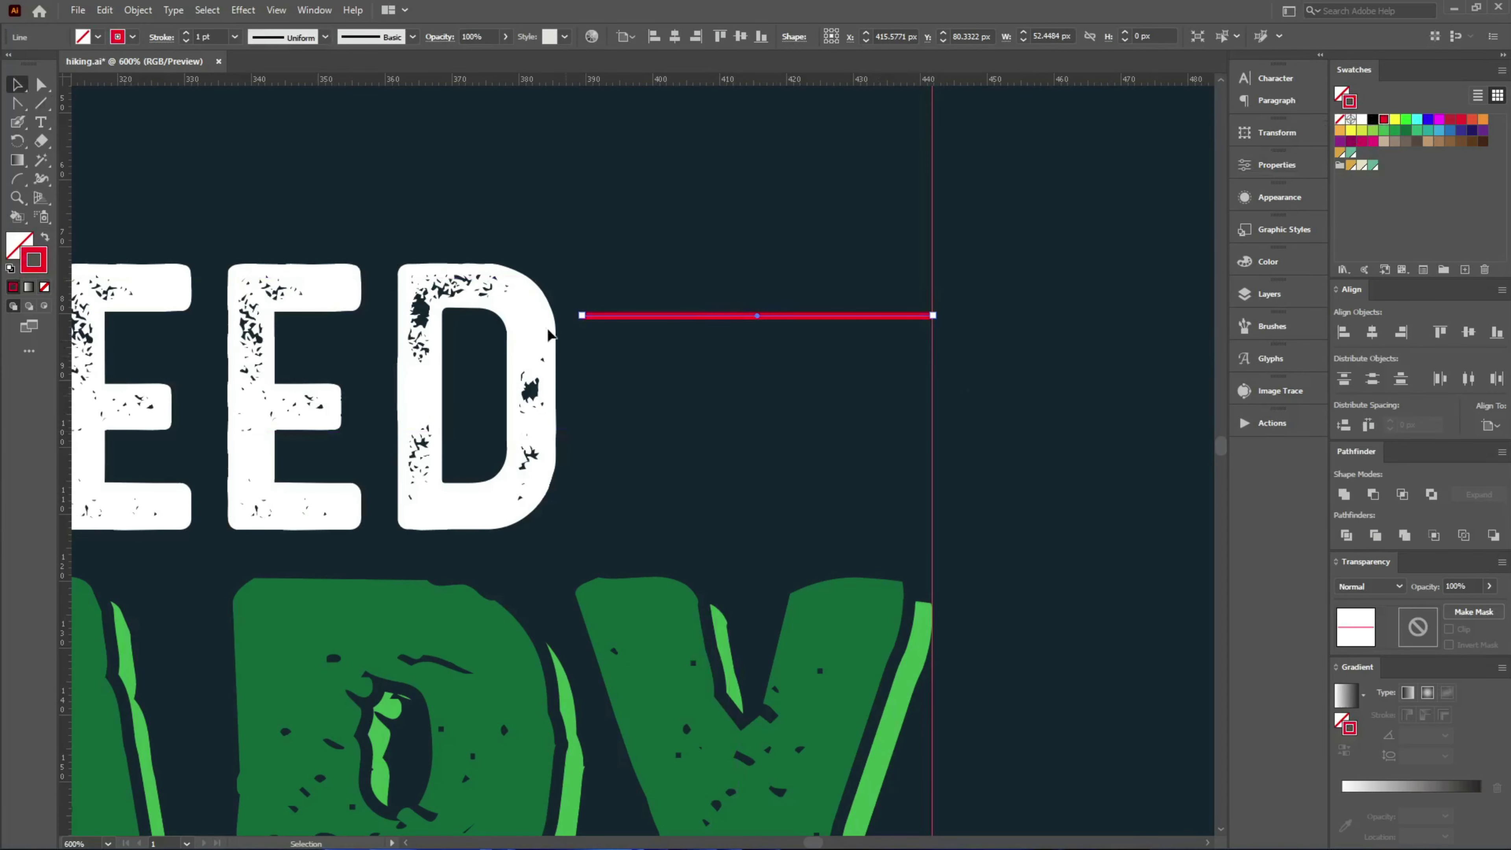
click(235, 37)
click(208, 99)
drag(797, 318, 797, 357)
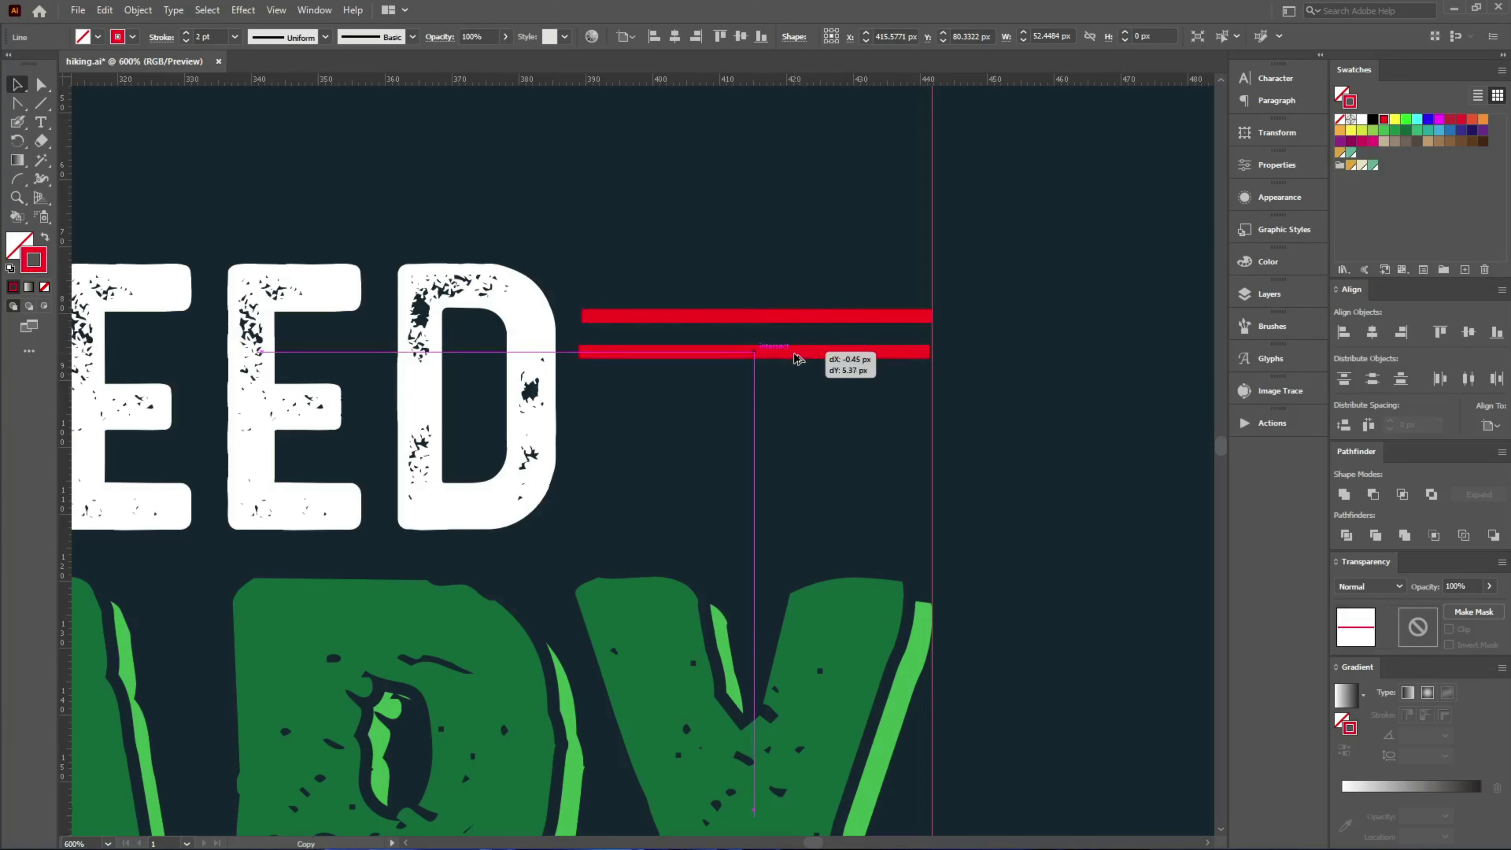
key(ctrl+d)
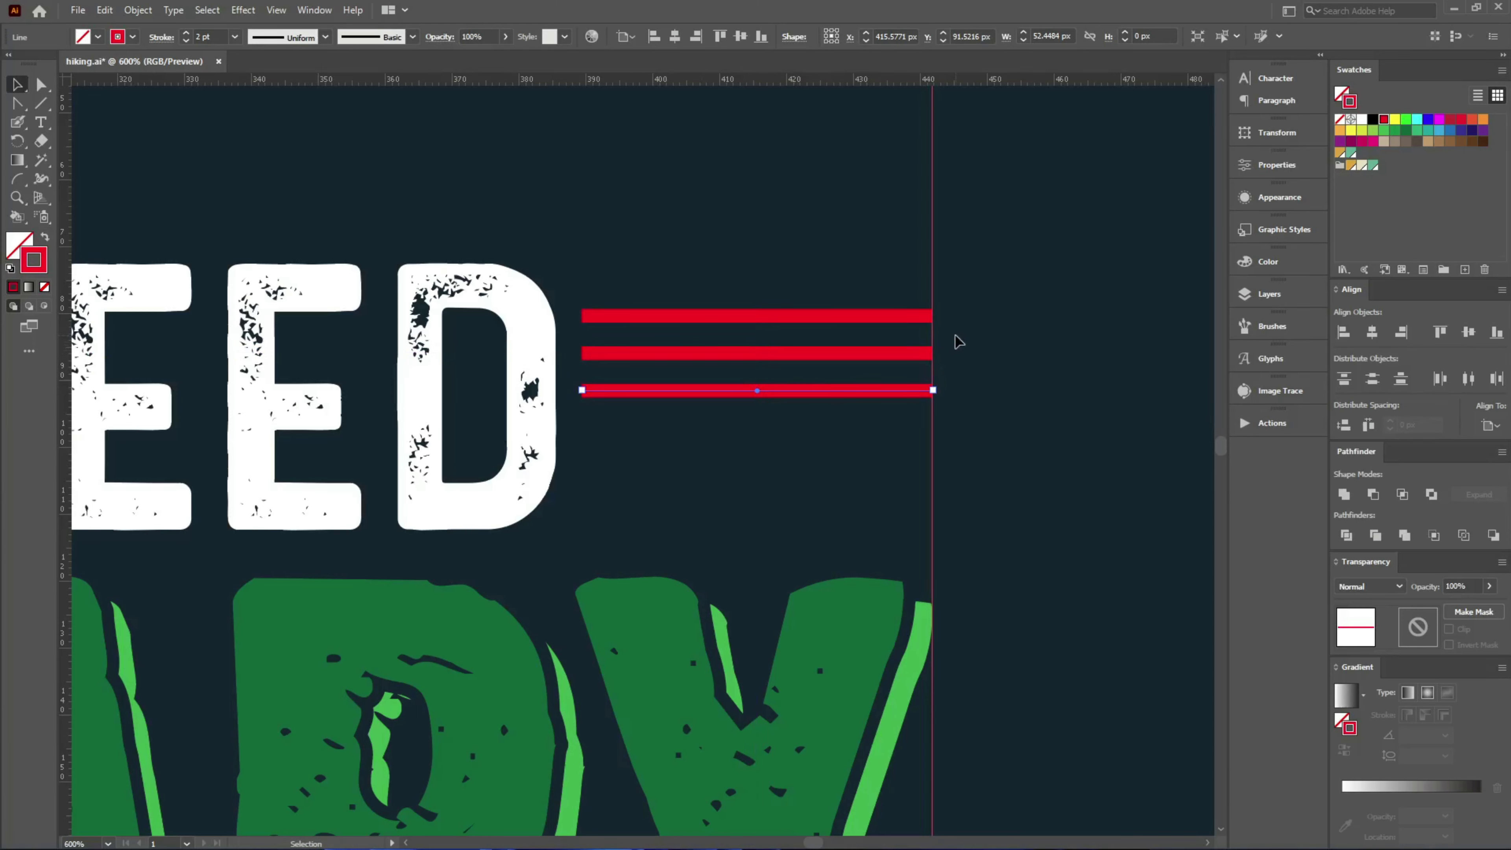
- Shorten and evenly space the three lines, outline their 3 pt strokes, and centre them on EED
shift+click(845, 315)
shift+click(824, 354)
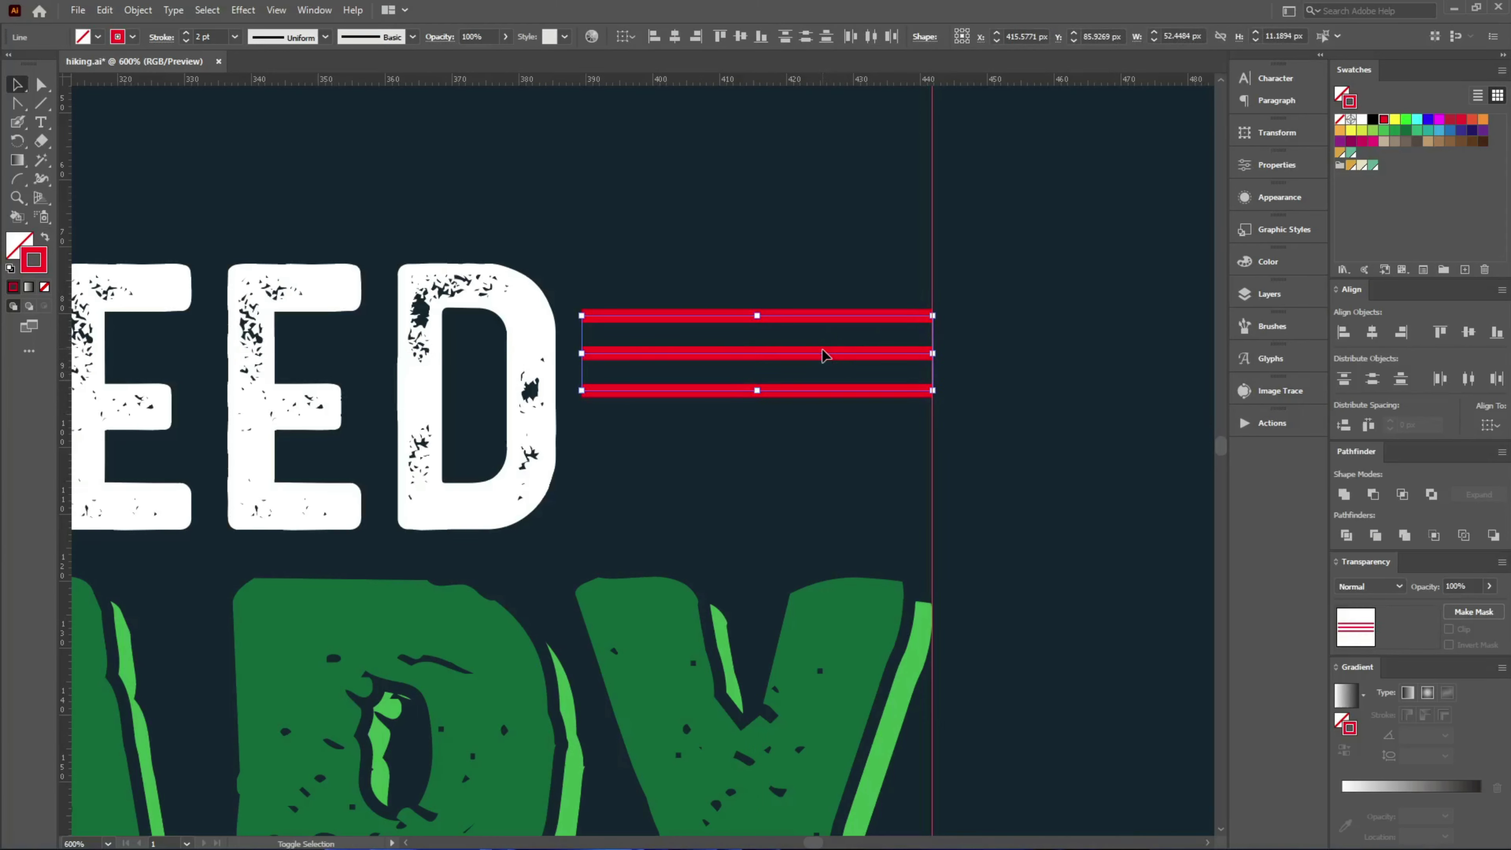
shift+click(893, 354)
mouse_move(933, 353)
mouse_down()
mouse_move(842, 353)
mouse_move(756, 412)
mouse_up()
drag(848, 438, 659, 283)
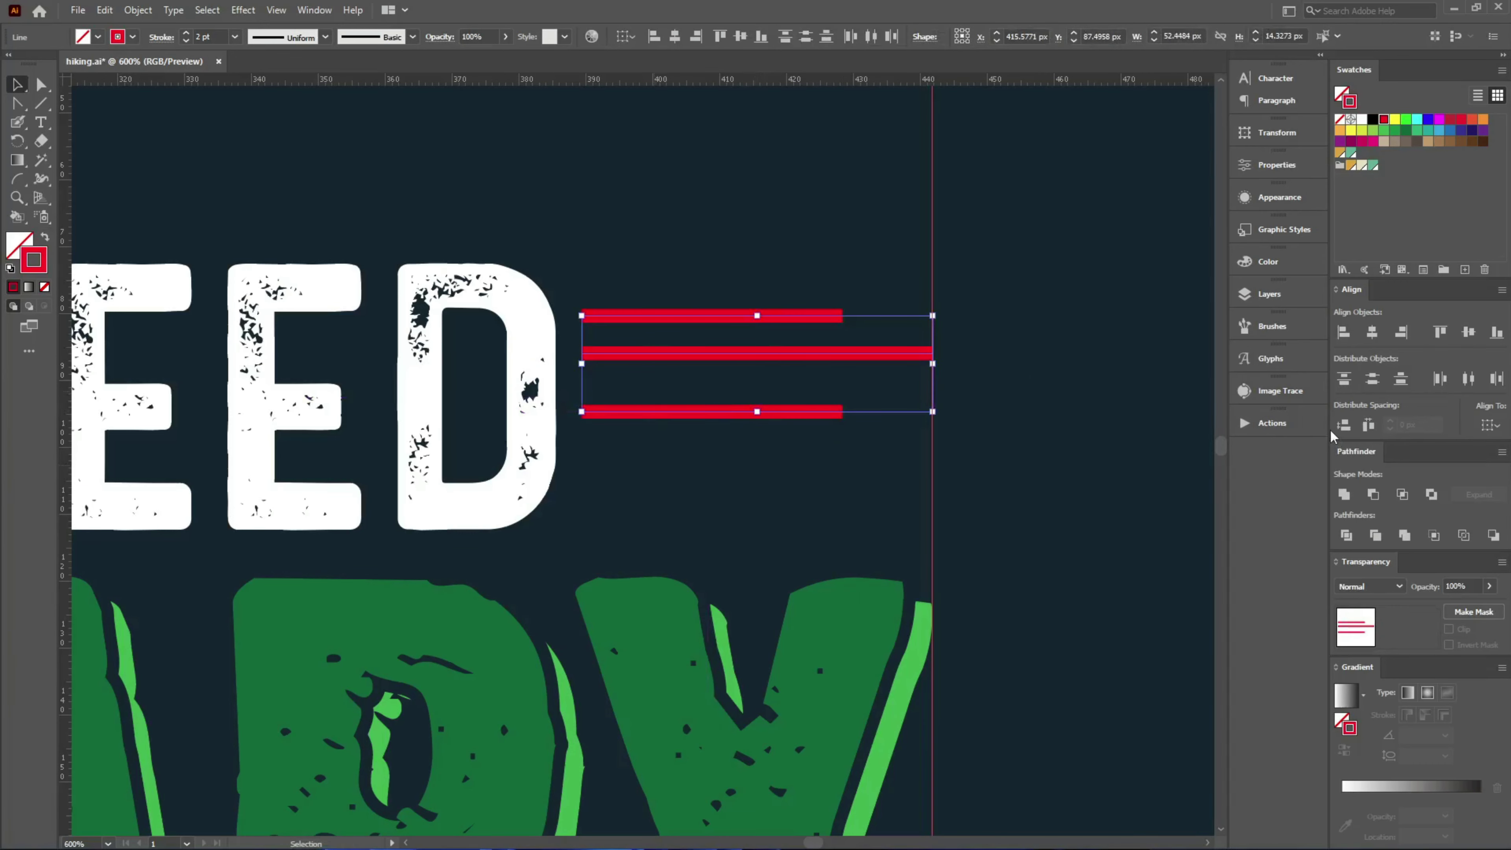
click(1344, 425)
key(Return)
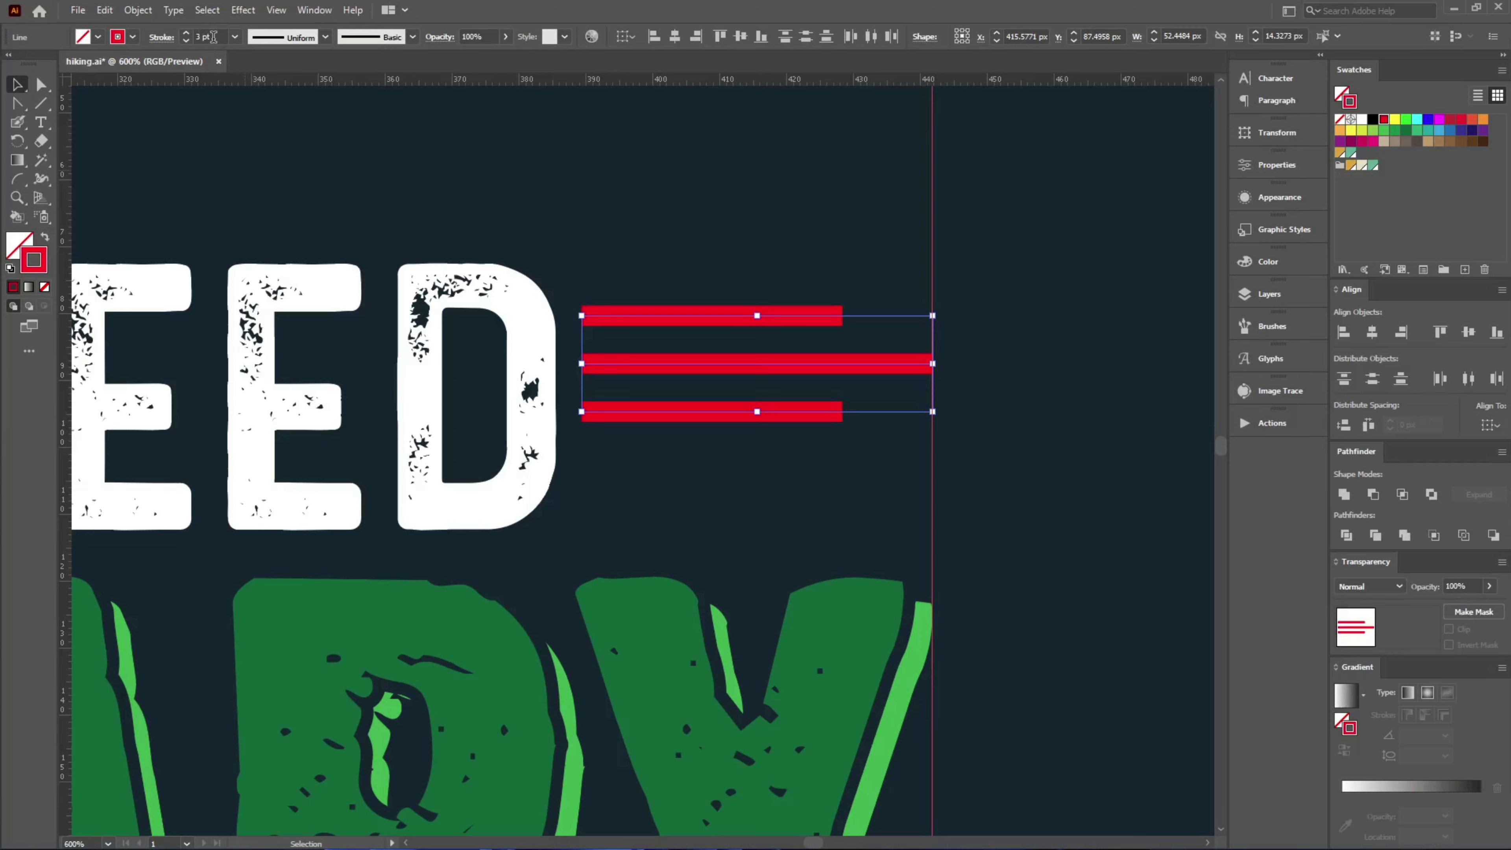
key(Return)
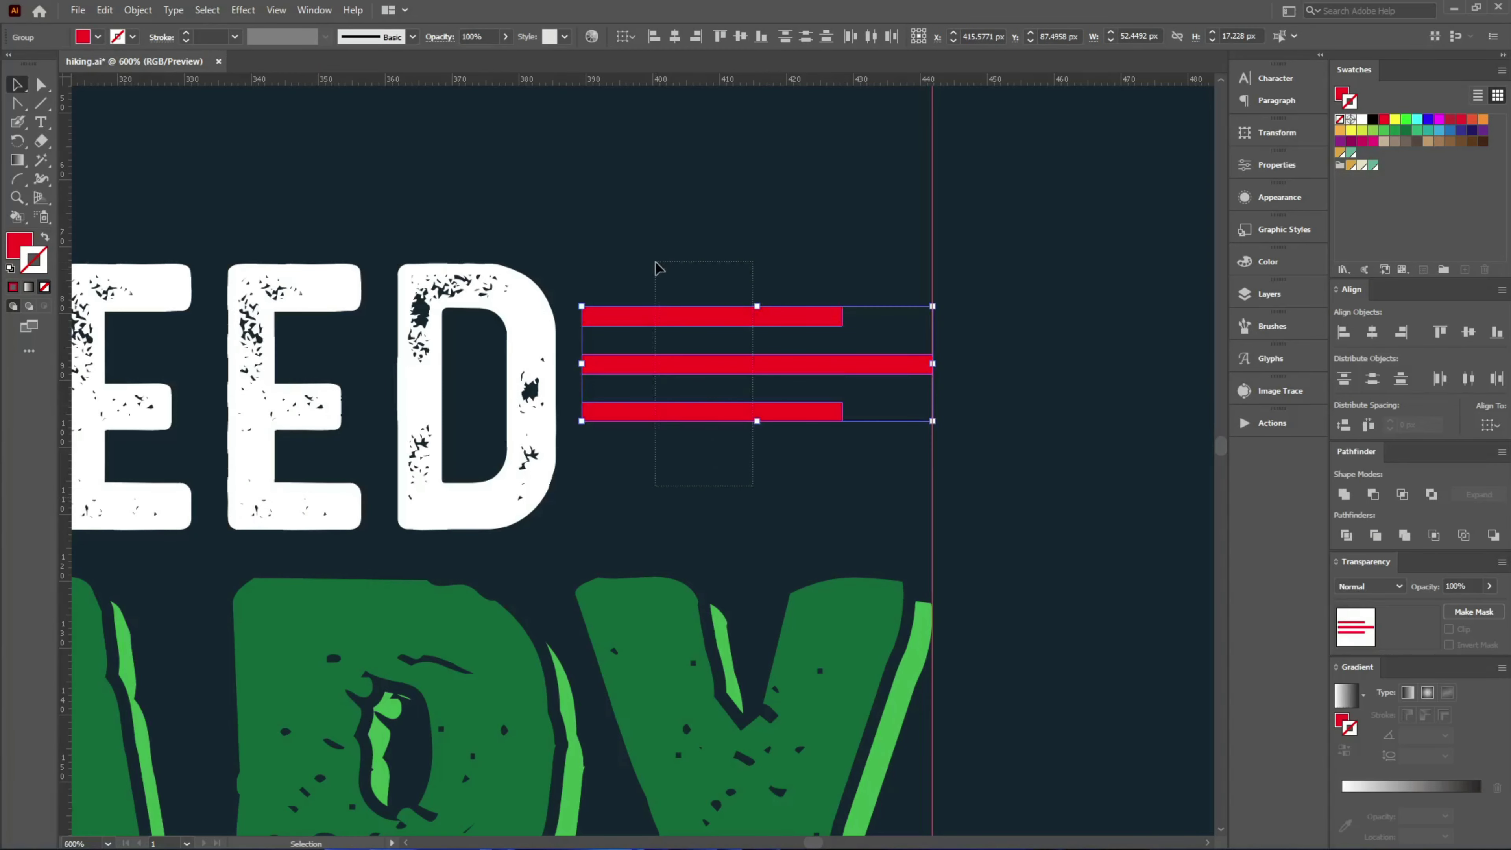
shift+click(523, 292)
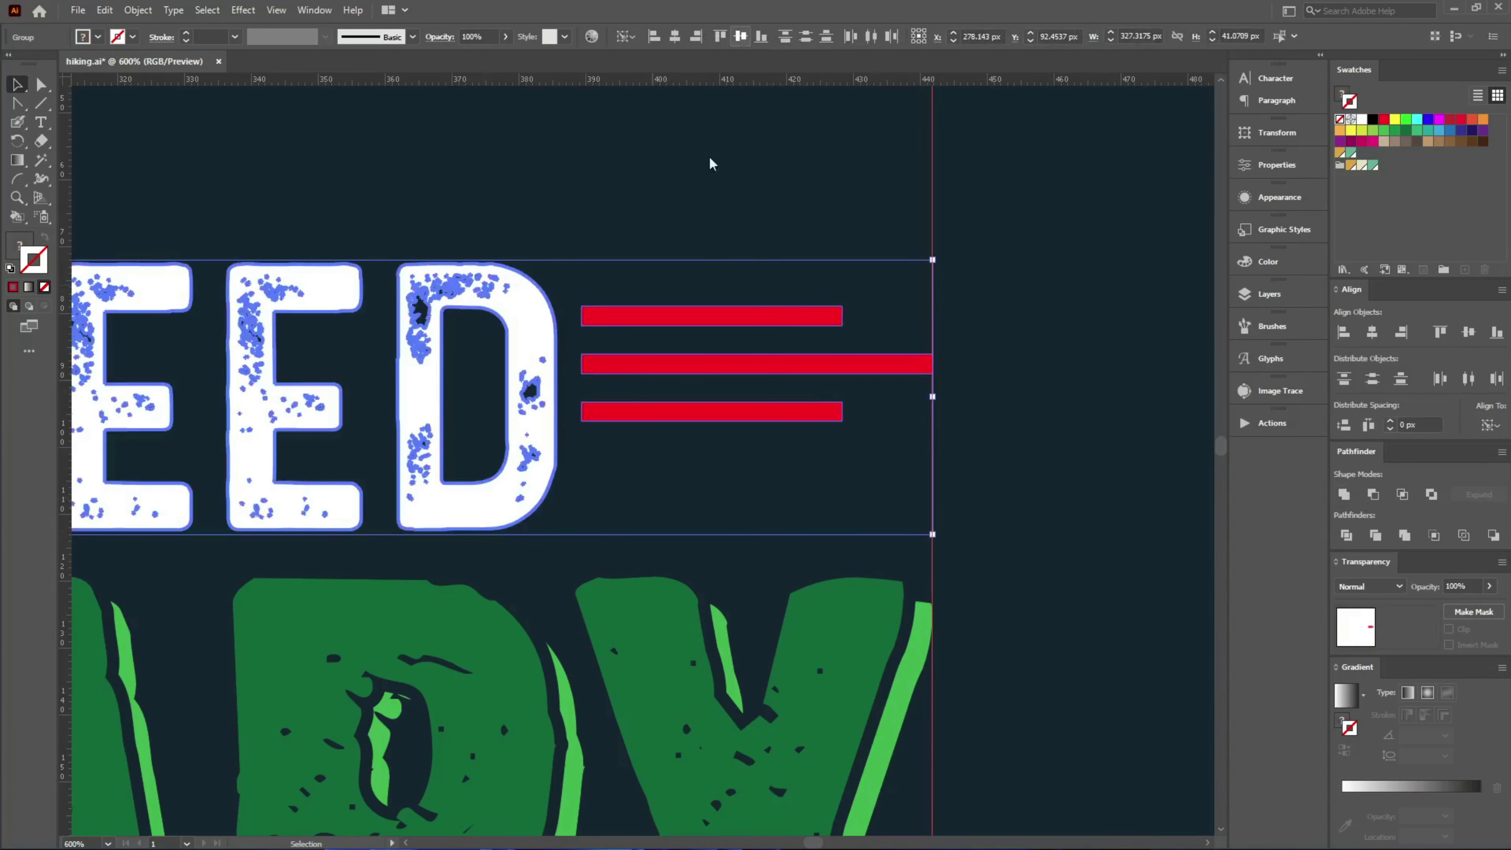
click(741, 36)
- Make a vertically reflected copy of the red lines and align it with the THERAPY lettering edge
click(844, 470)
click(720, 351)
key(o)
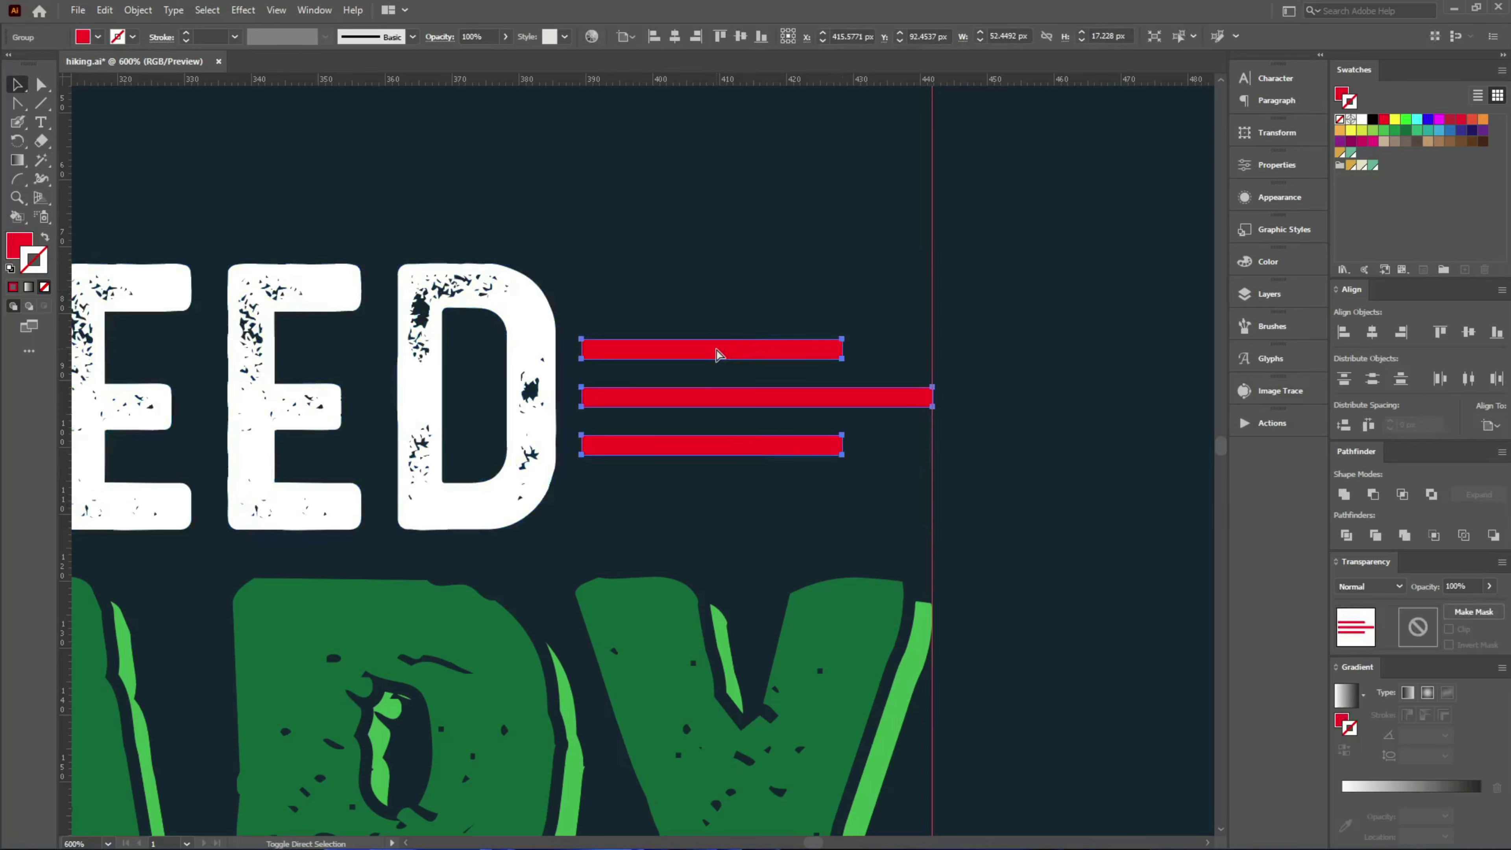
key(Return)
click(675, 531)
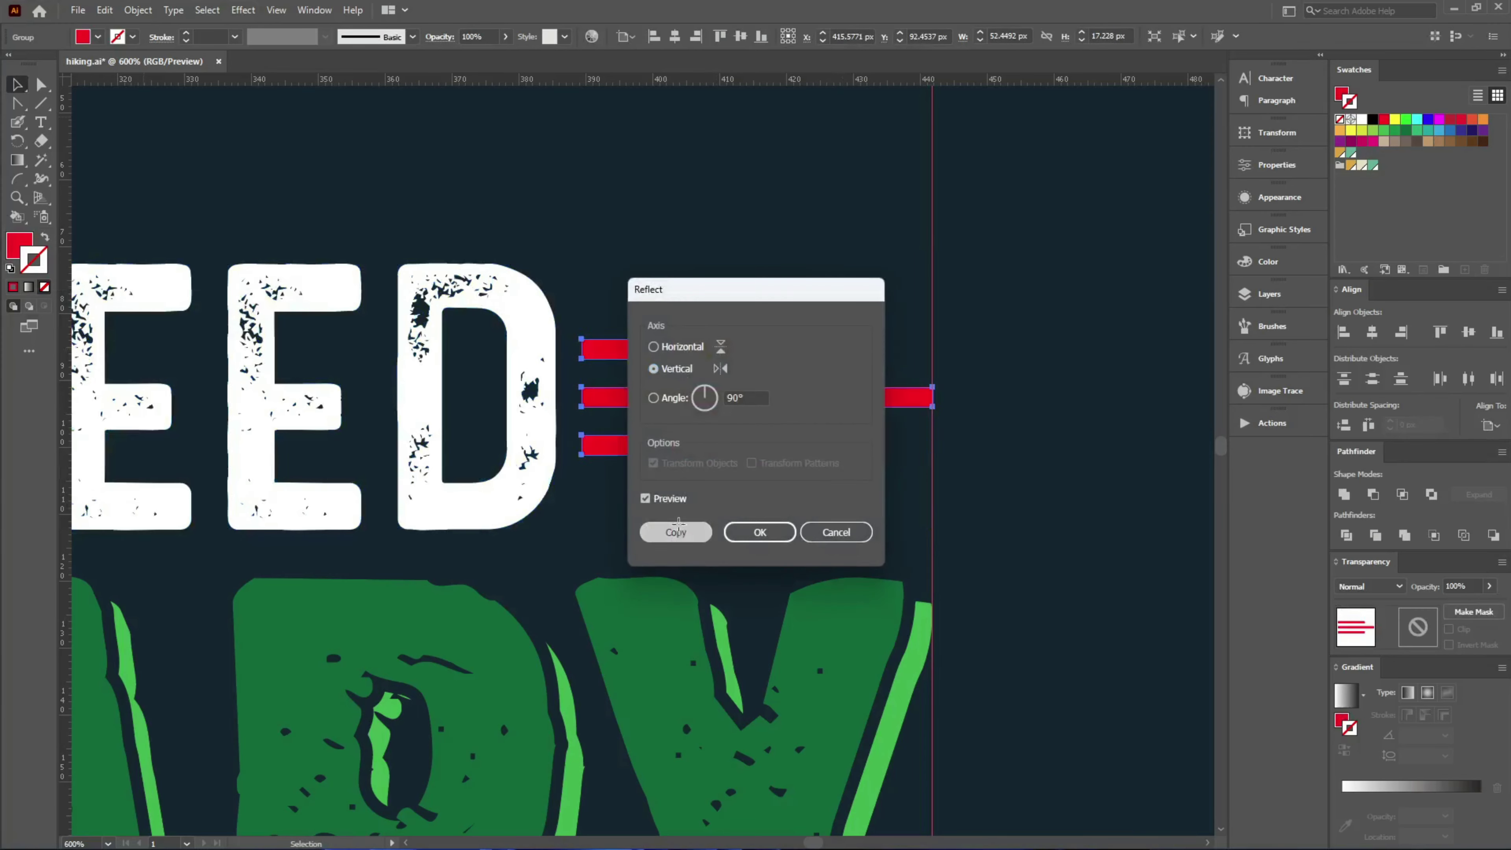
shift+click(647, 601)
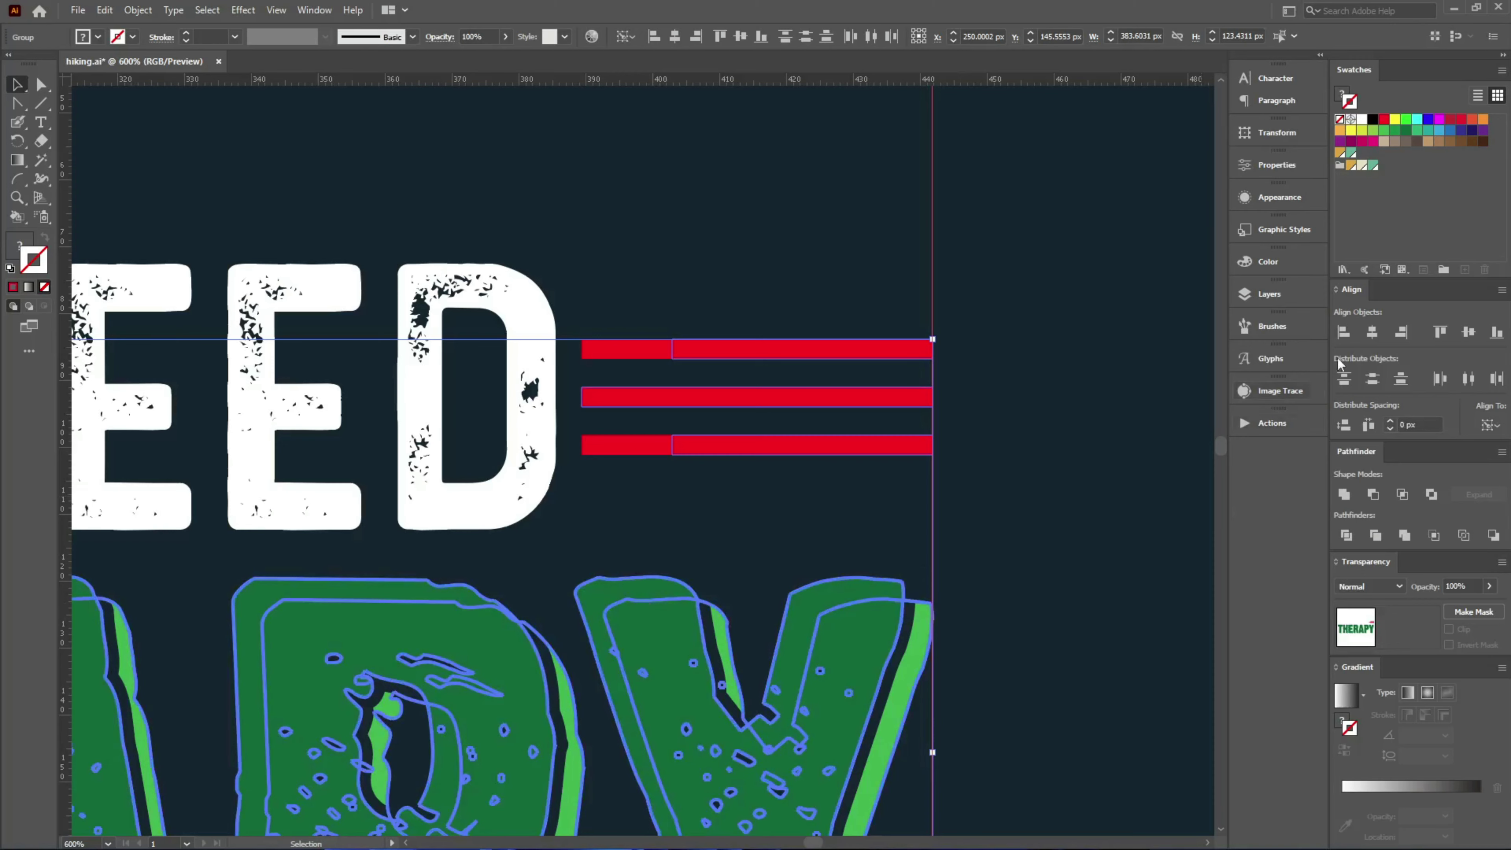
click(1345, 332)
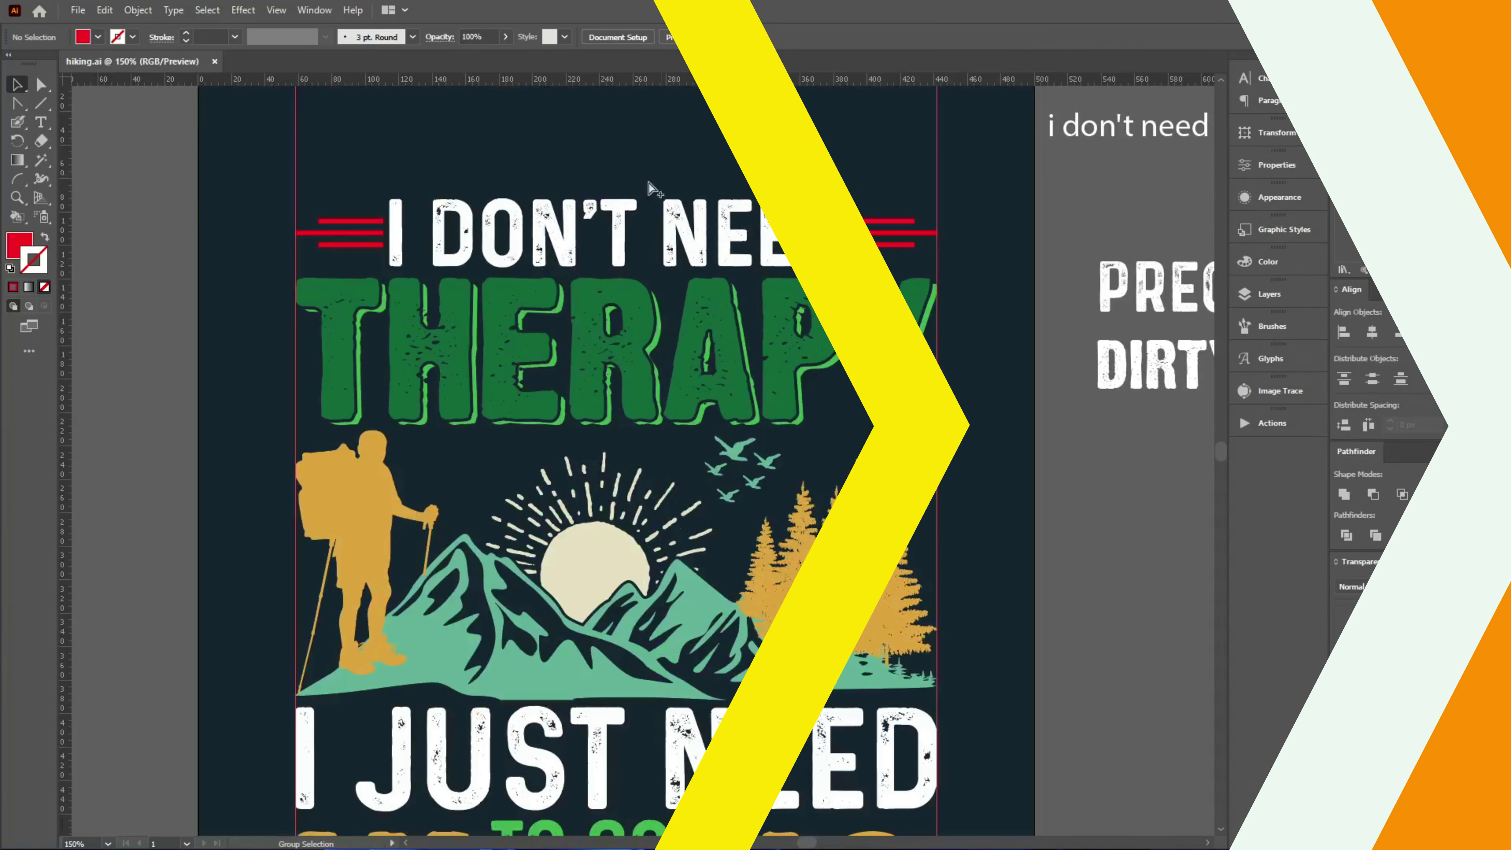
- Select both red line groups, then recolour the I DON'T NEED lettering with the cream swatch
click(339, 232)
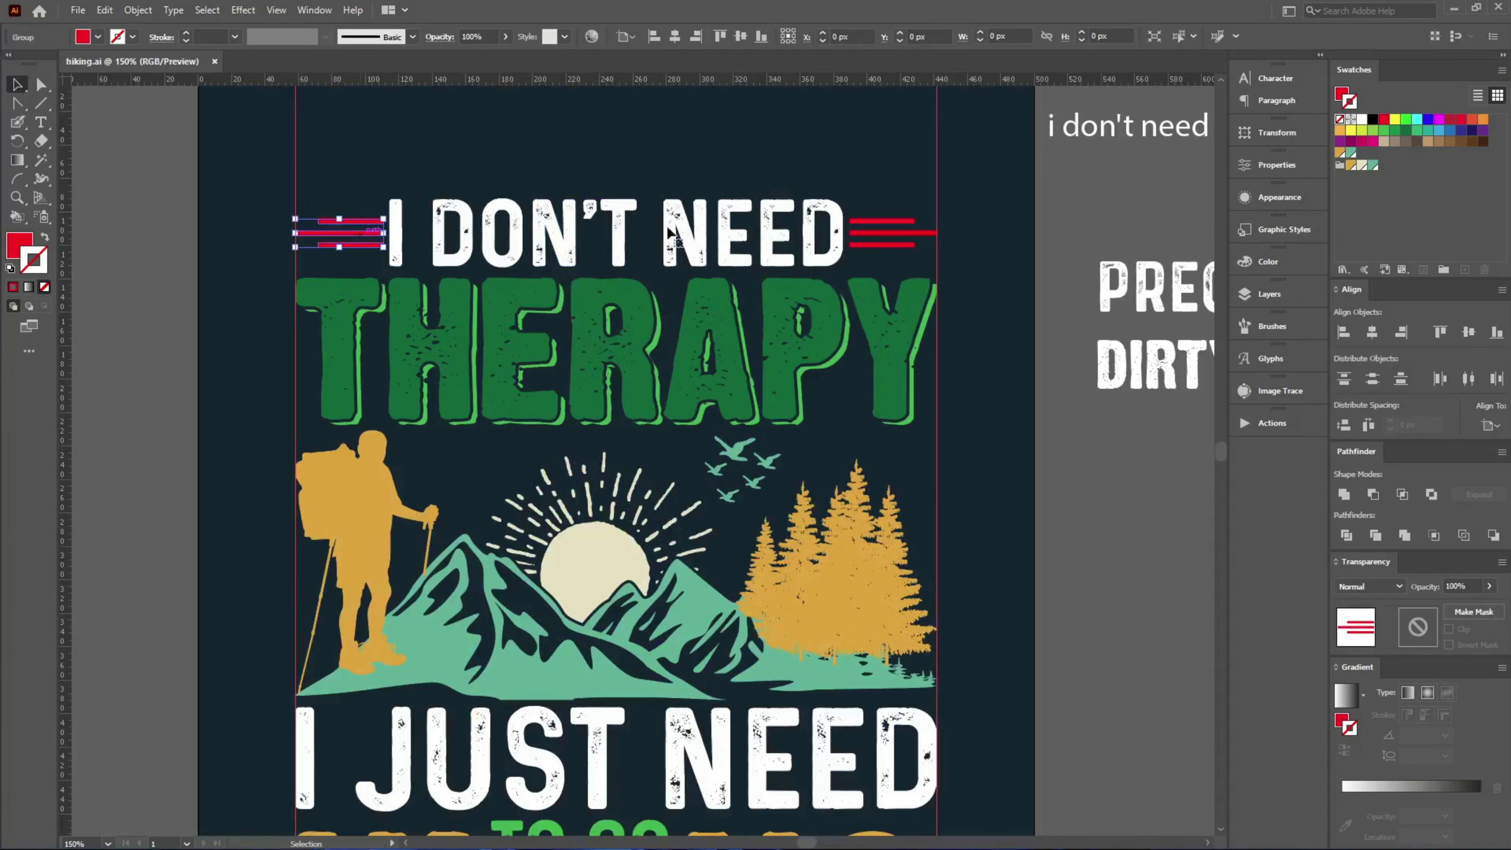
shift+click(864, 235)
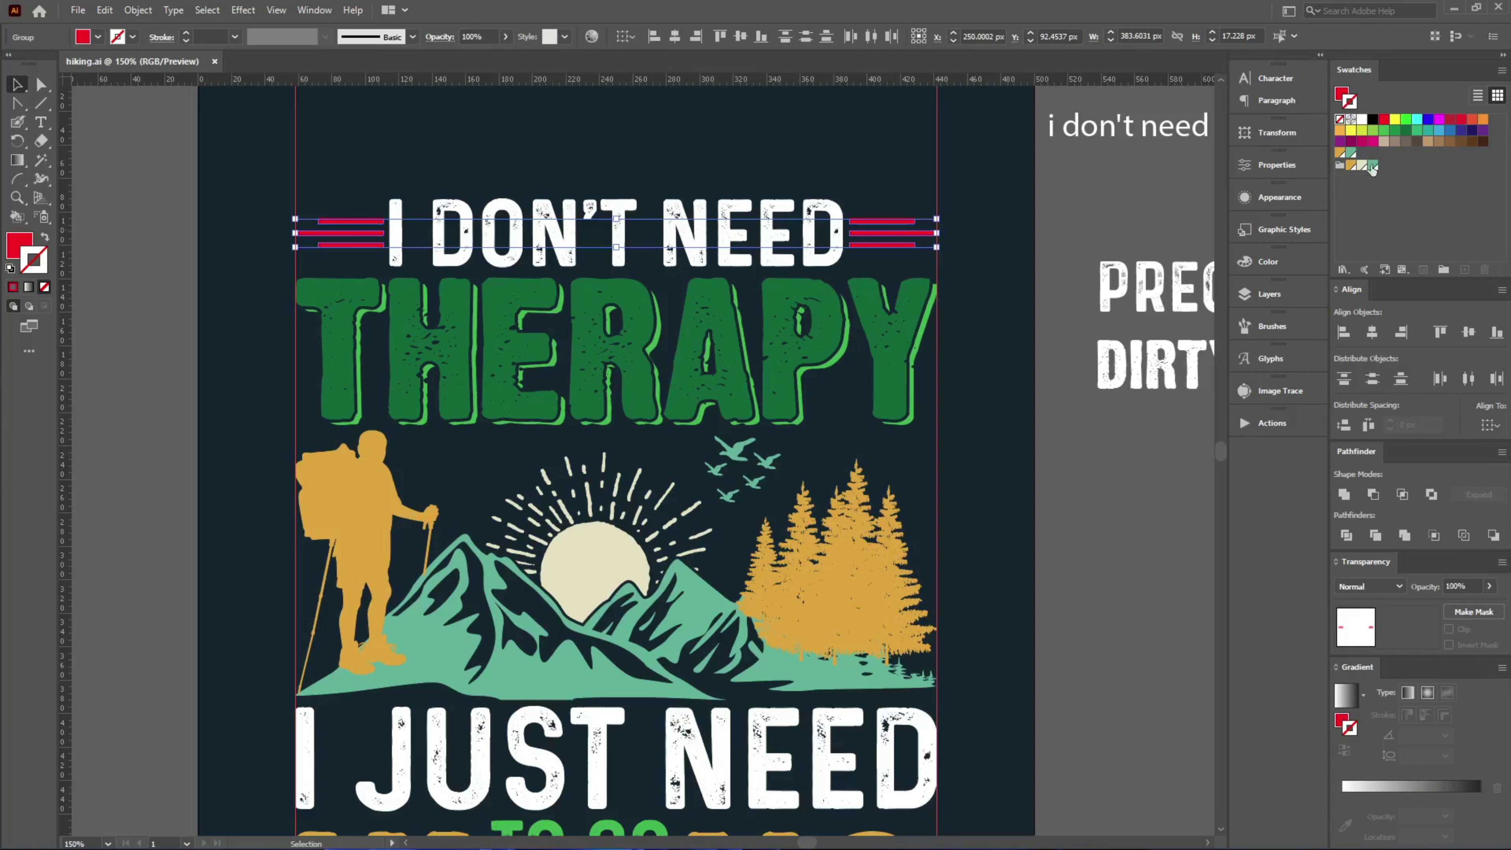
click(1005, 351)
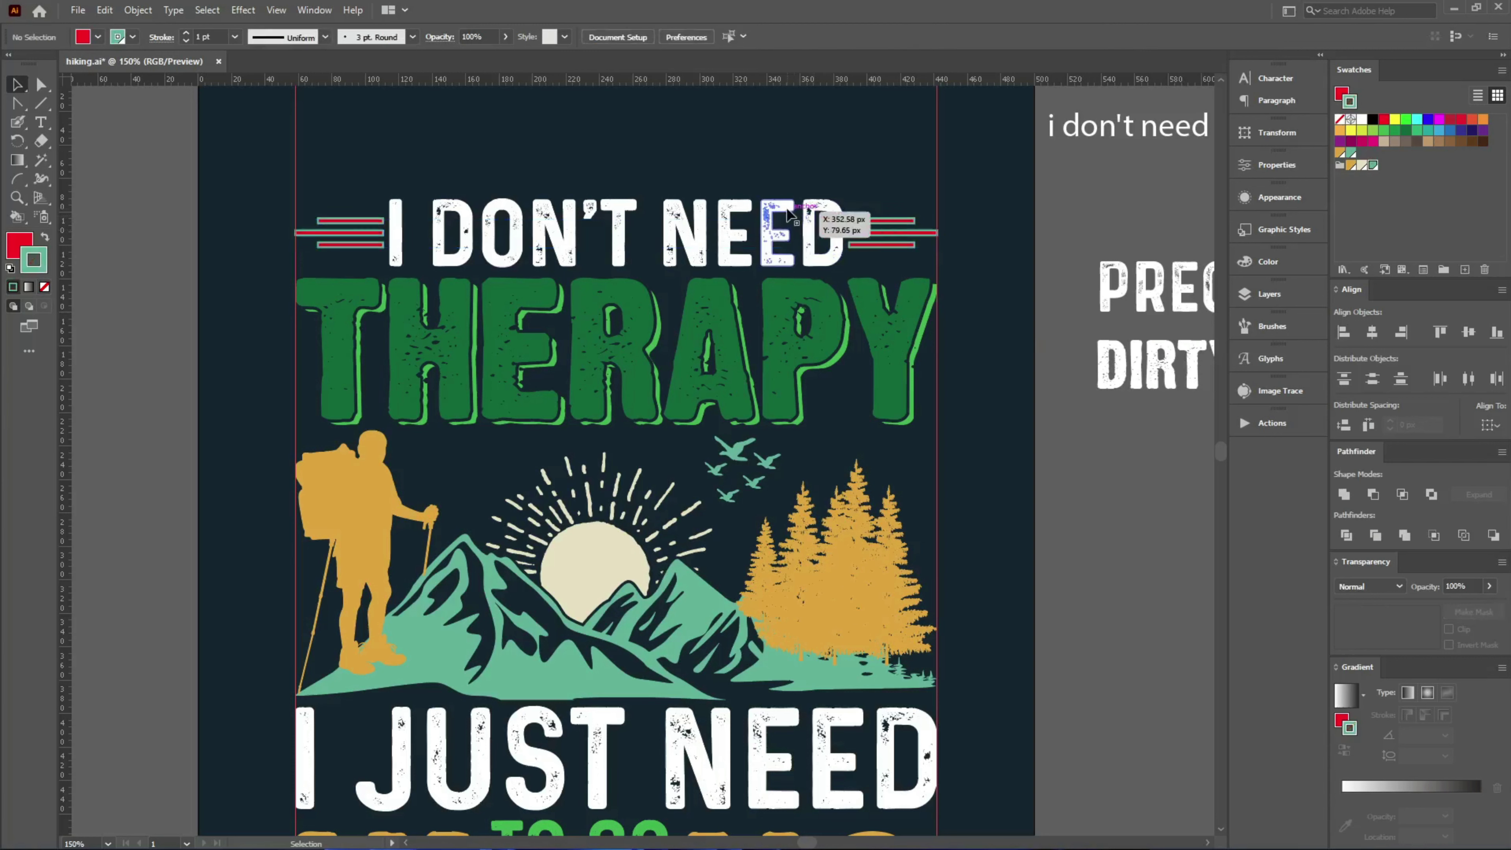
click(791, 216)
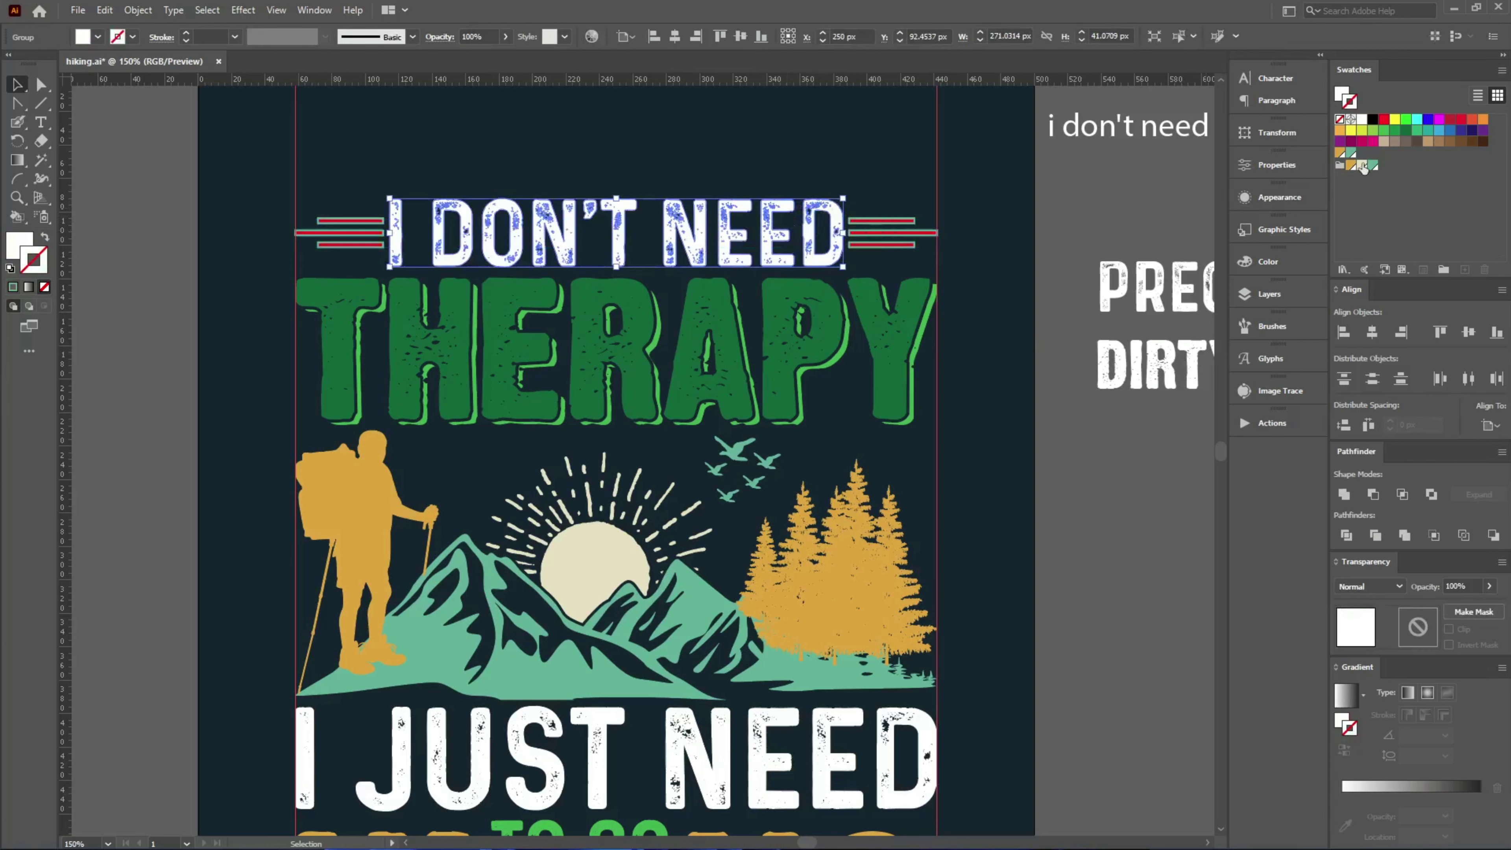
click(1079, 424)
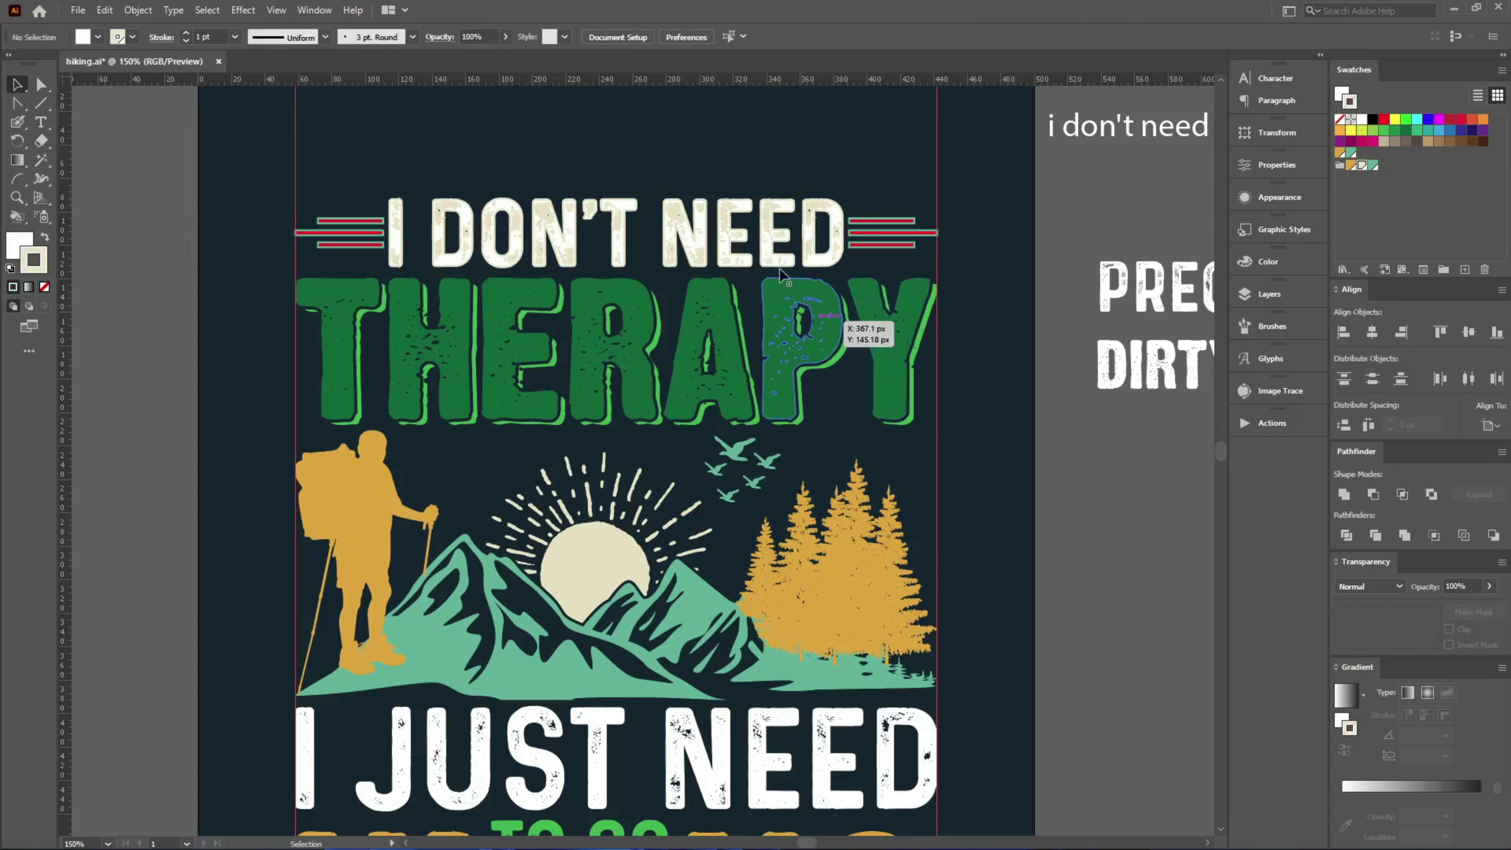
- Fill the NEED letter shapes beige using direct selection
key(a)
scroll(723, 177, up, 5)
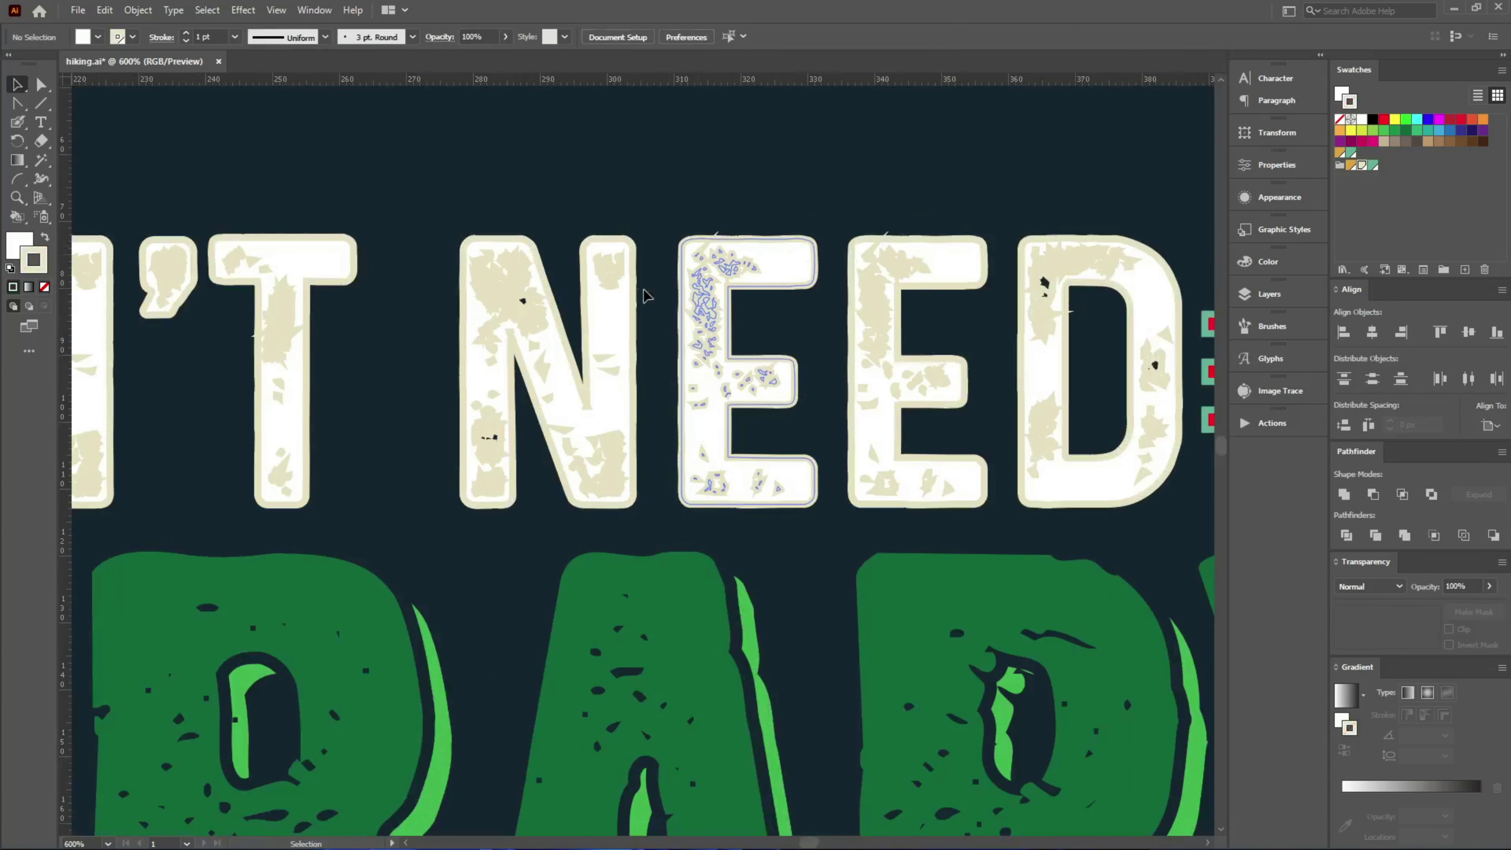
click(88, 267)
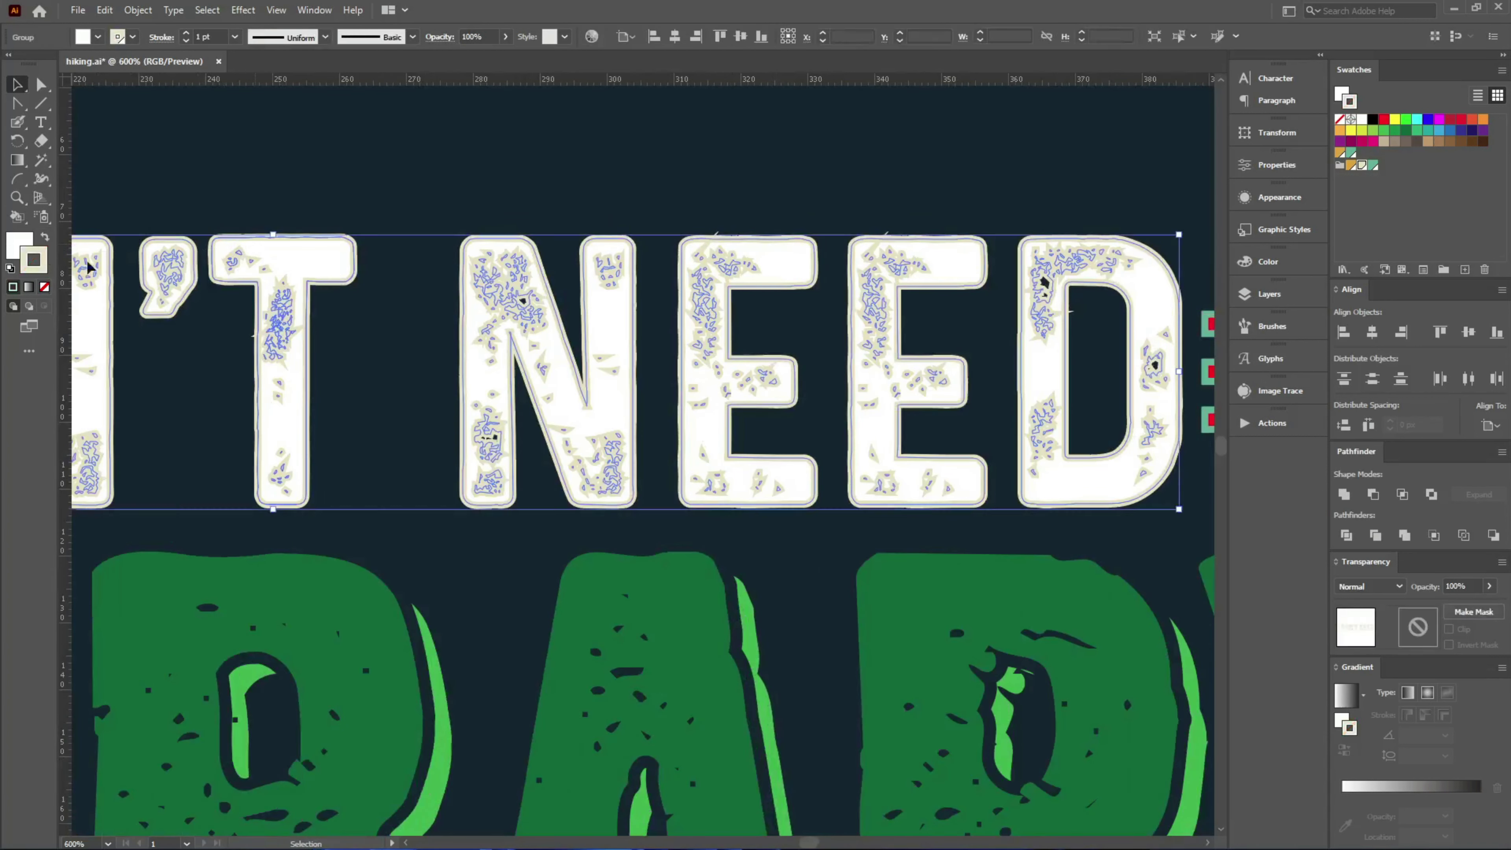
key(i)
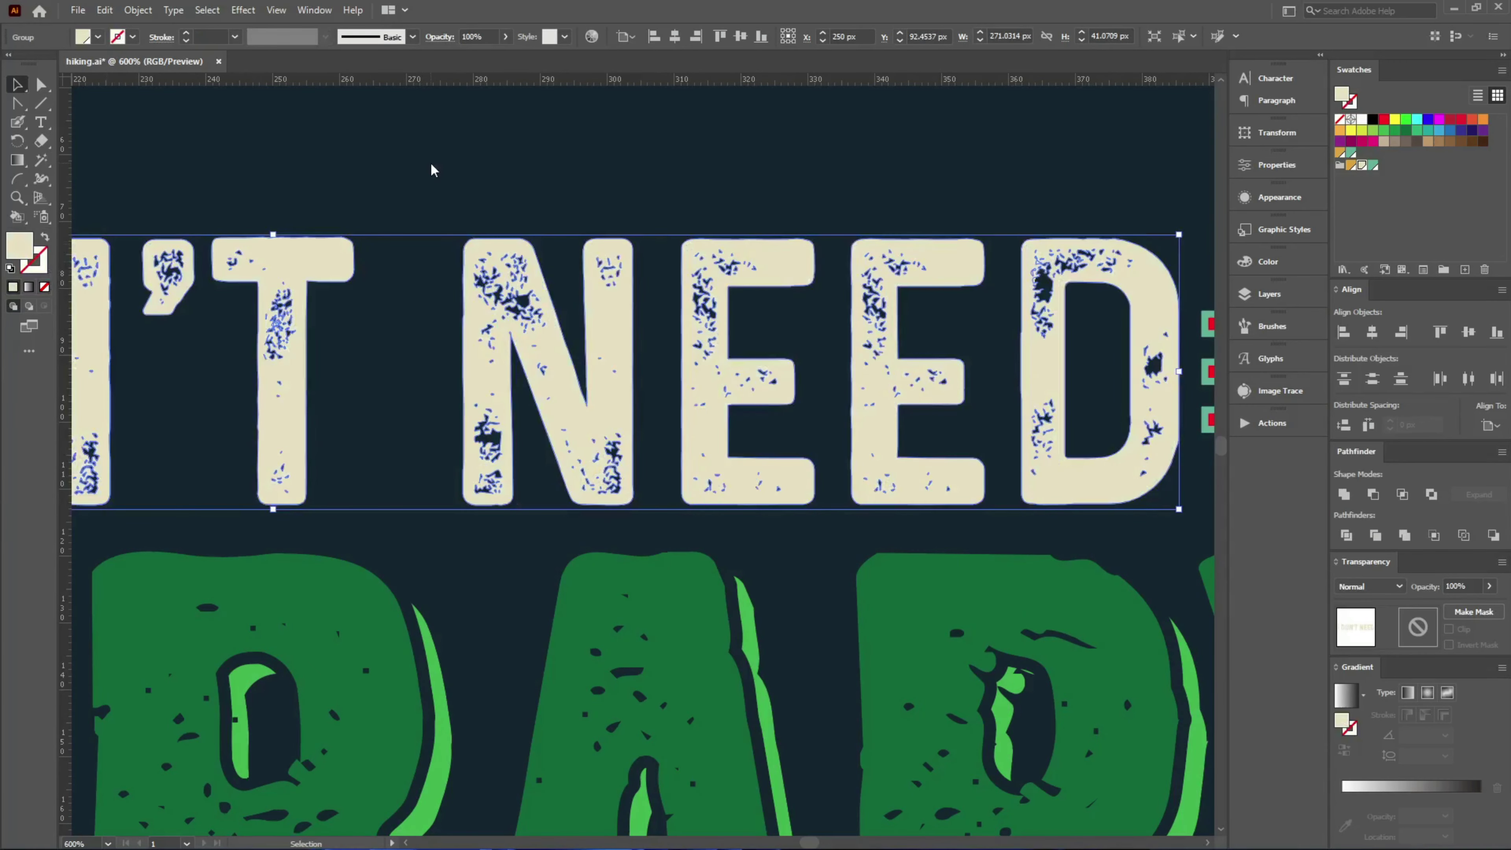
click(434, 163)
- Make both side line groups a teal fill with no stroke
scroll(452, 156, down, 2)
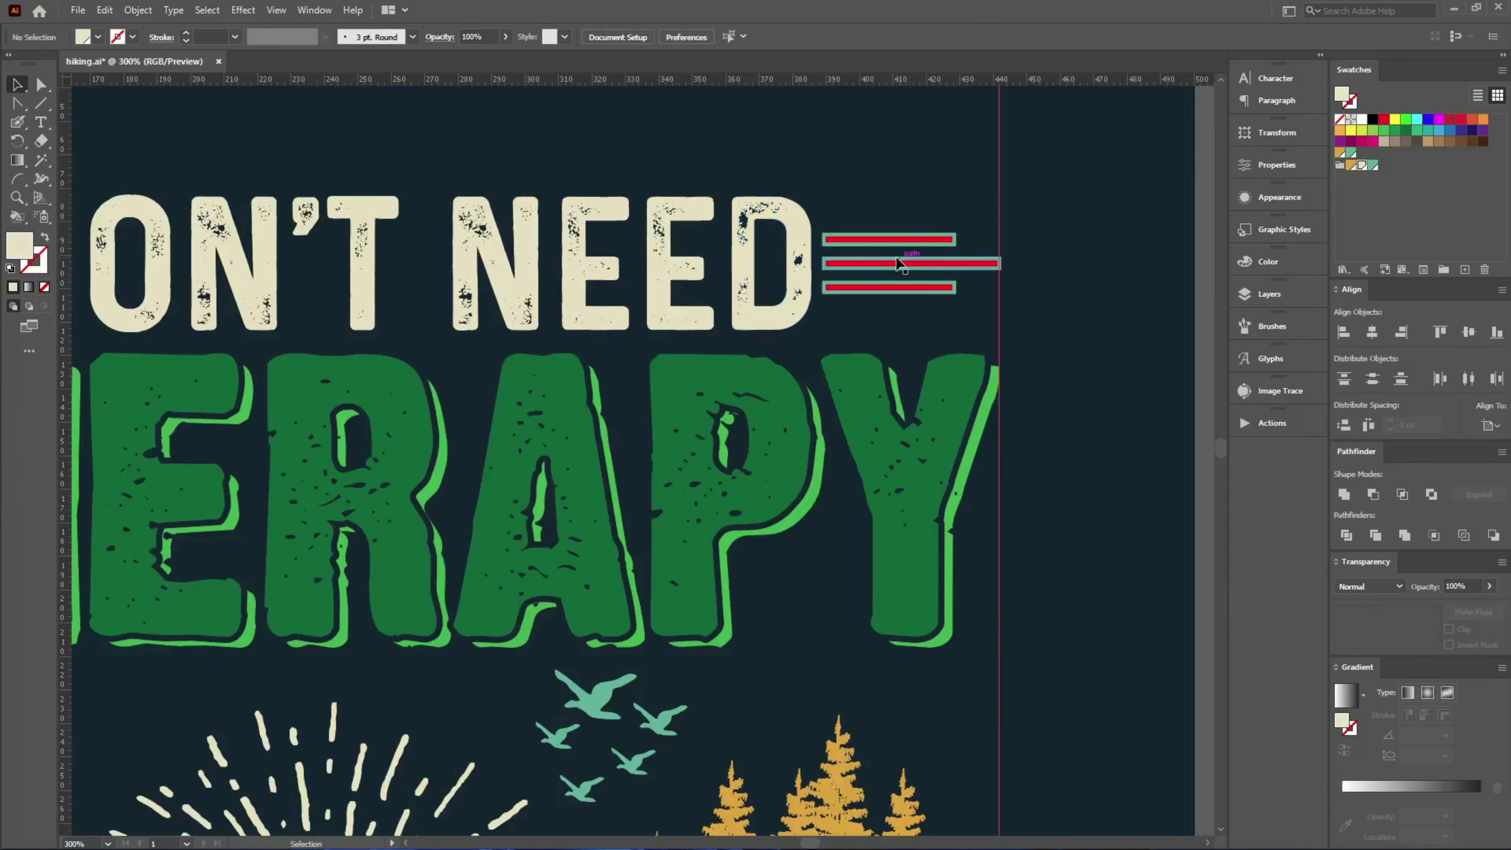
click(933, 266)
scroll(933, 266, down, 1)
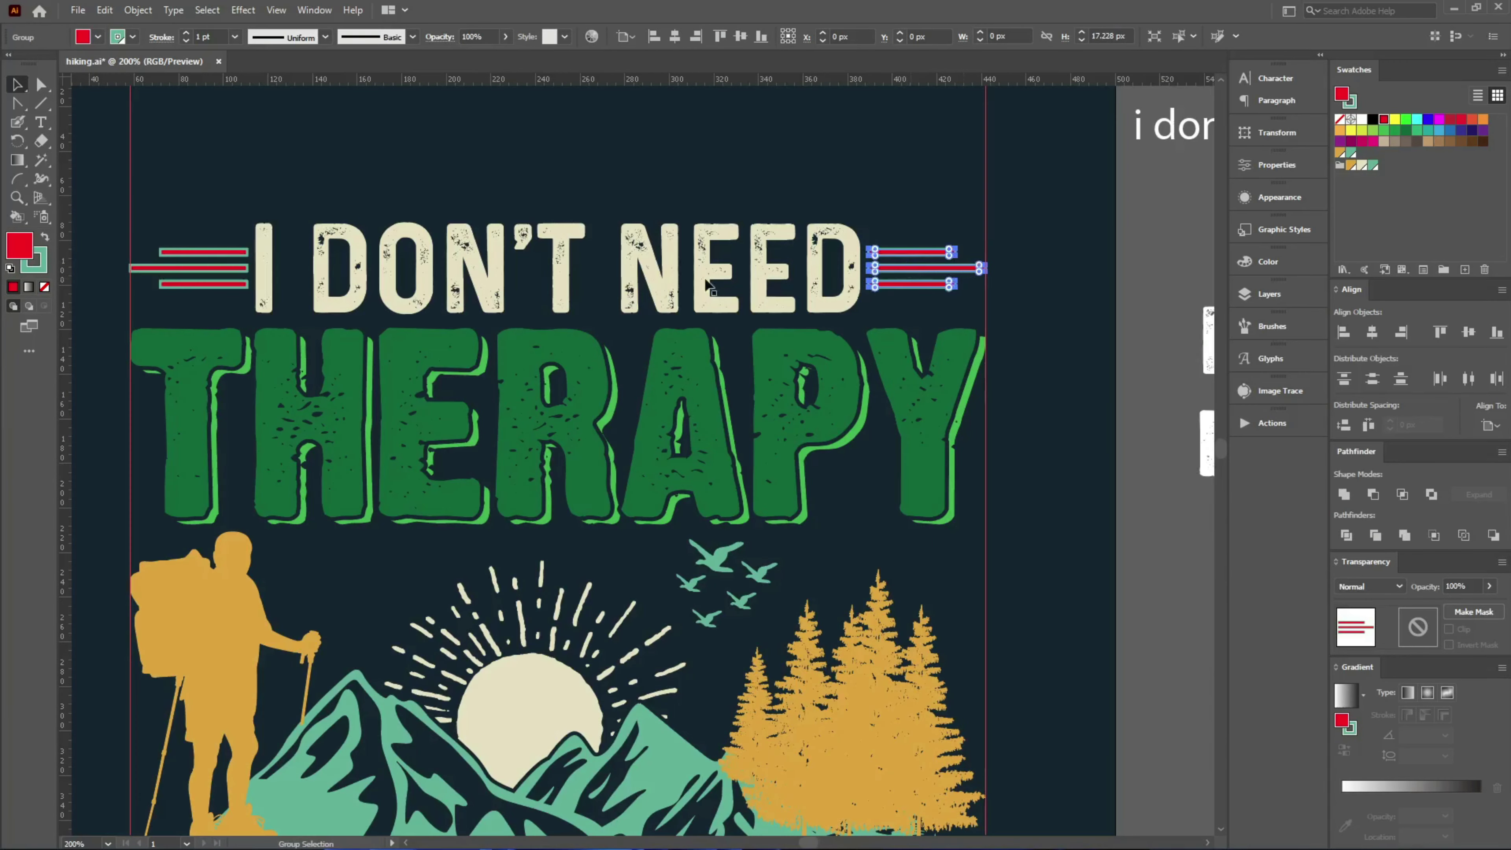
shift+click(199, 268)
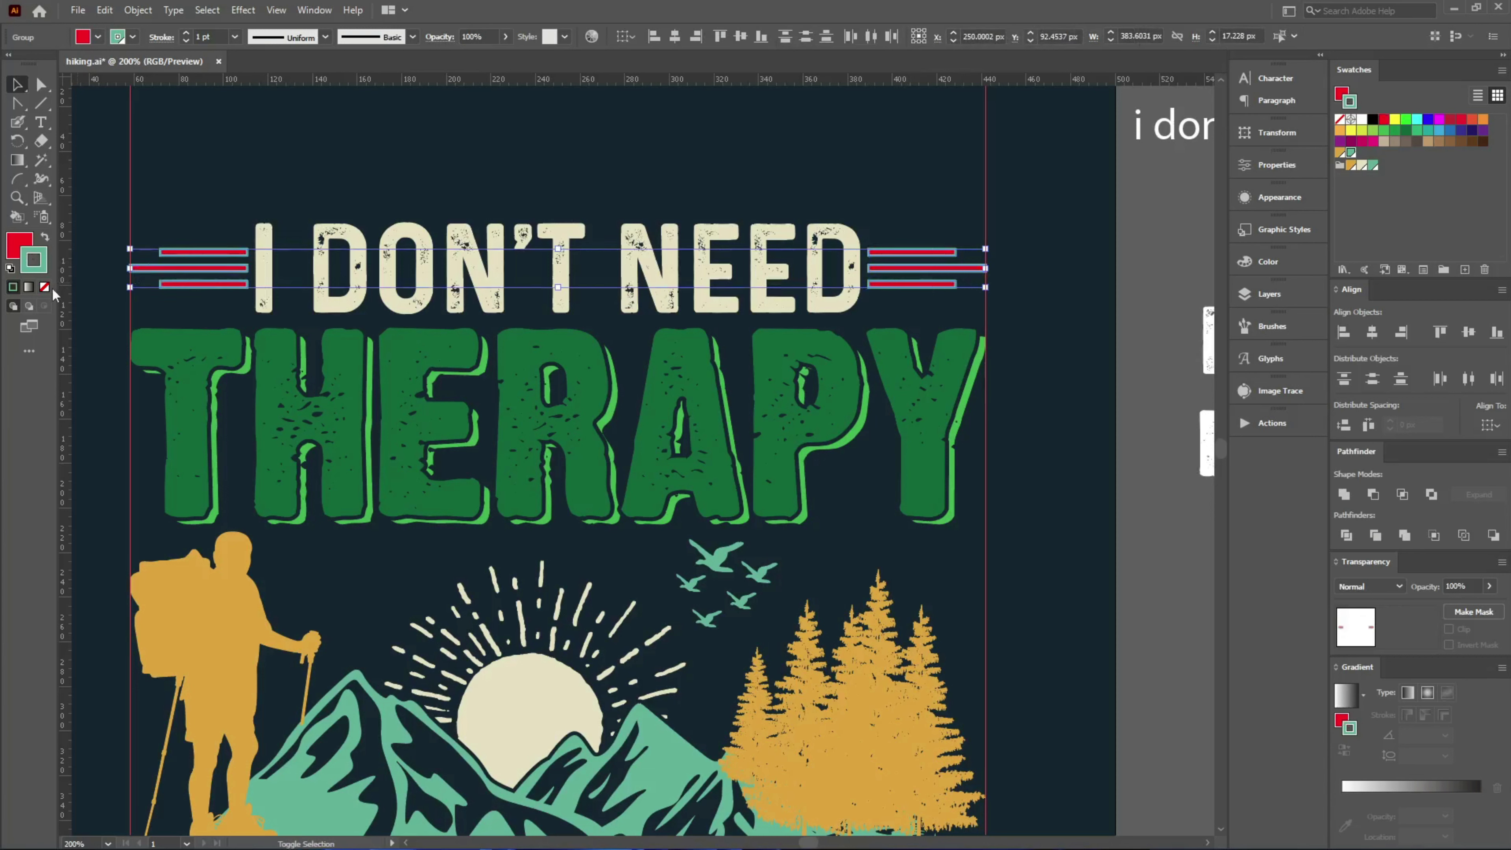
key(shift+x)
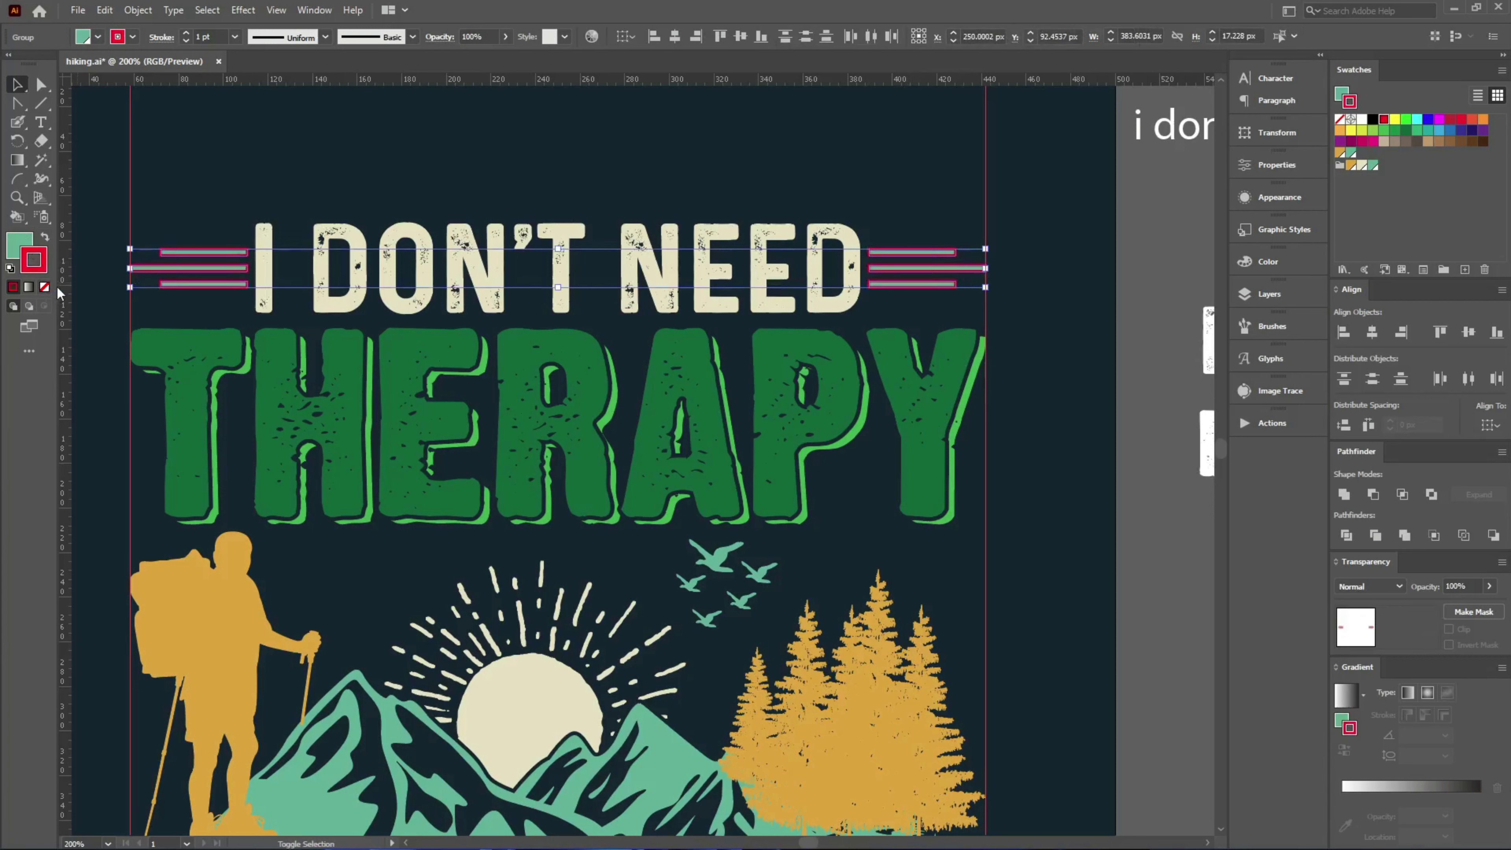
click(48, 286)
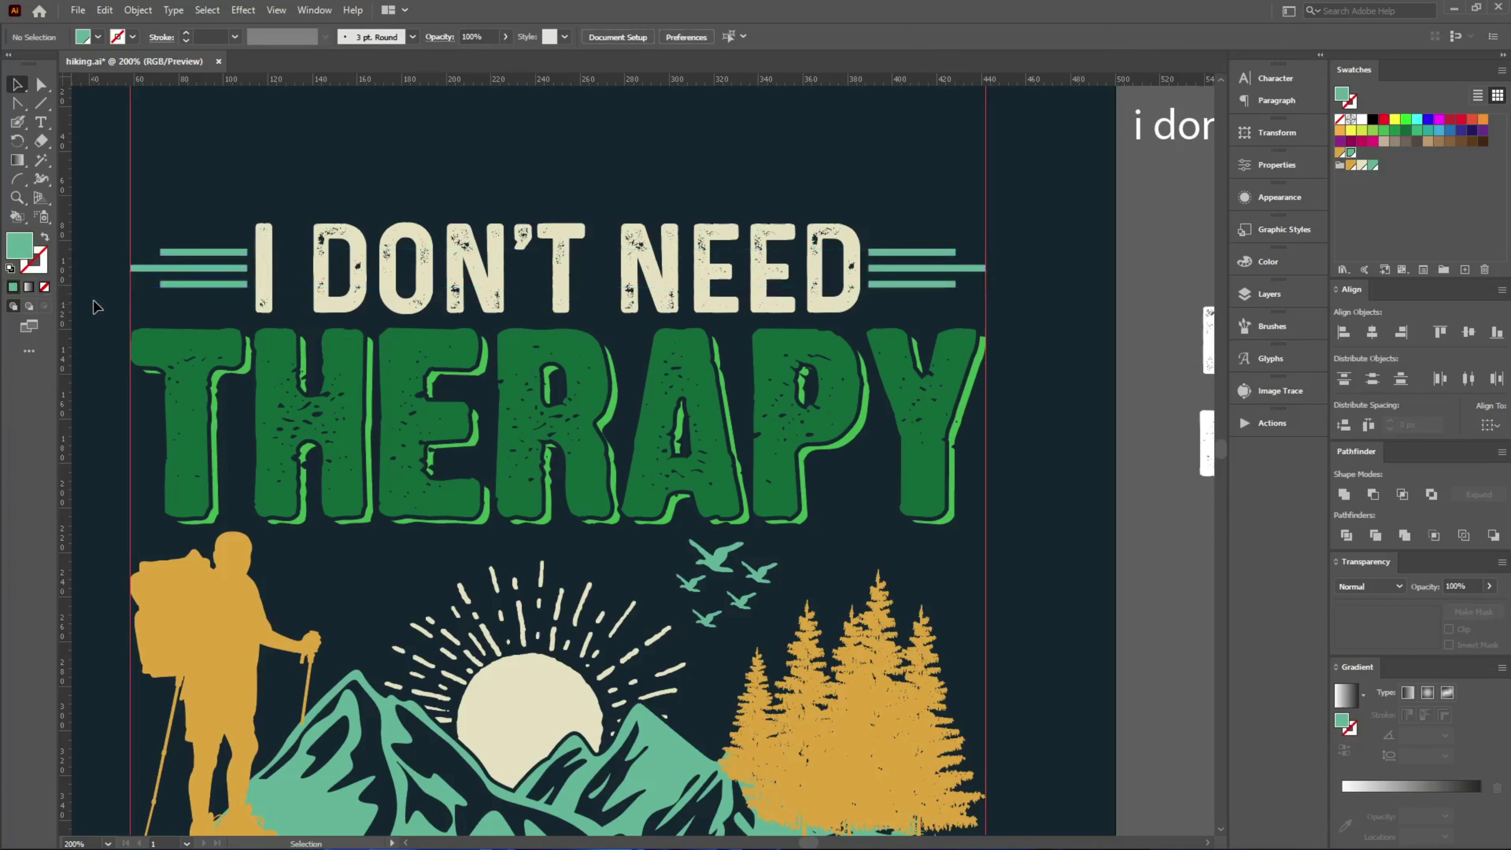
scroll(94, 299, down, 1)
click(186, 306)
- In isolation mode, fill the THERAPY letters gold and its shadow cream
double_click(184, 287)
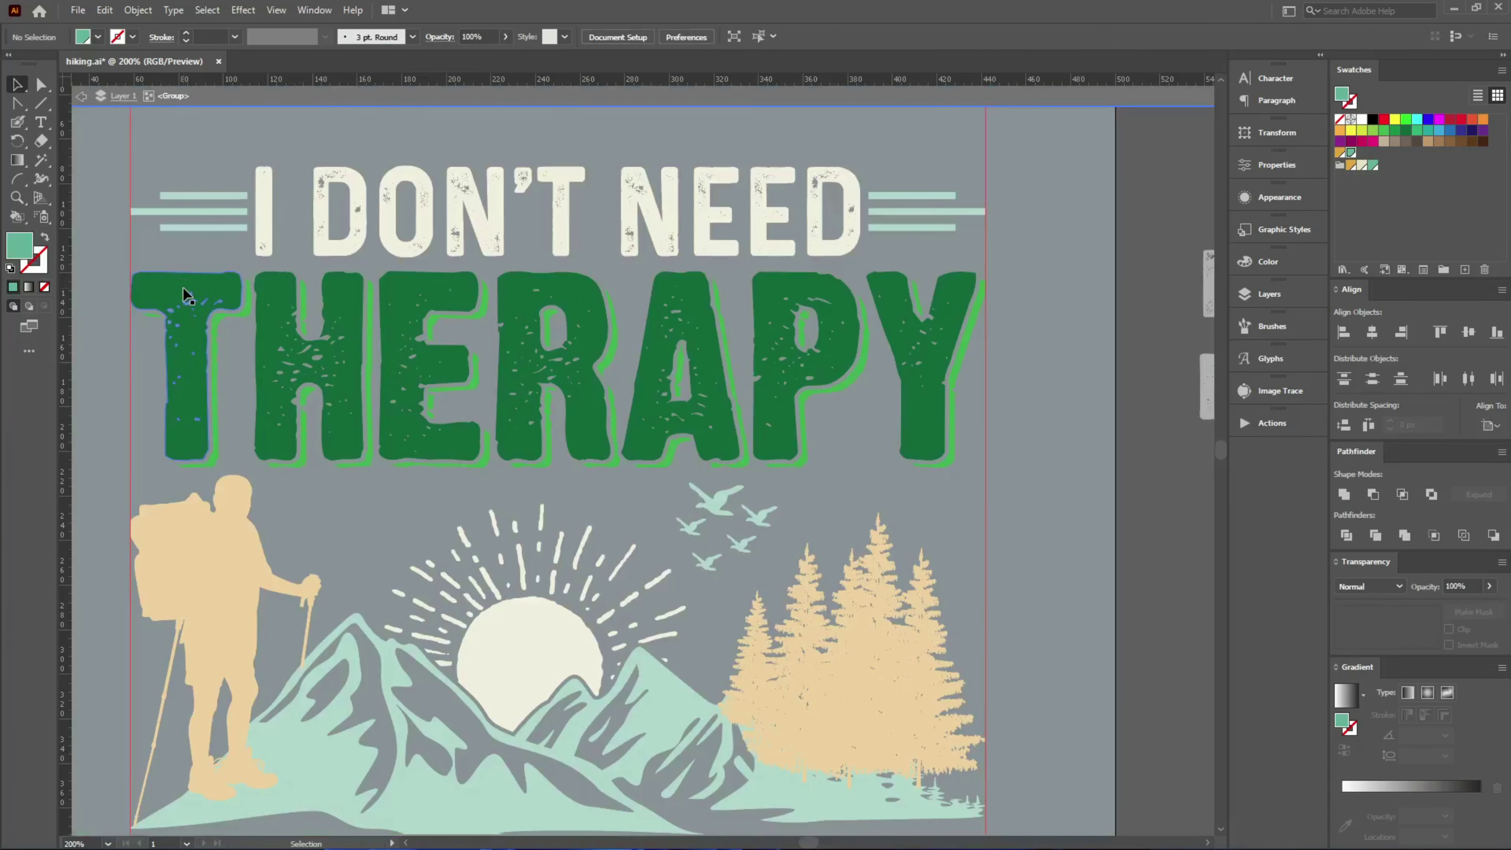
click(1352, 166)
click(964, 363)
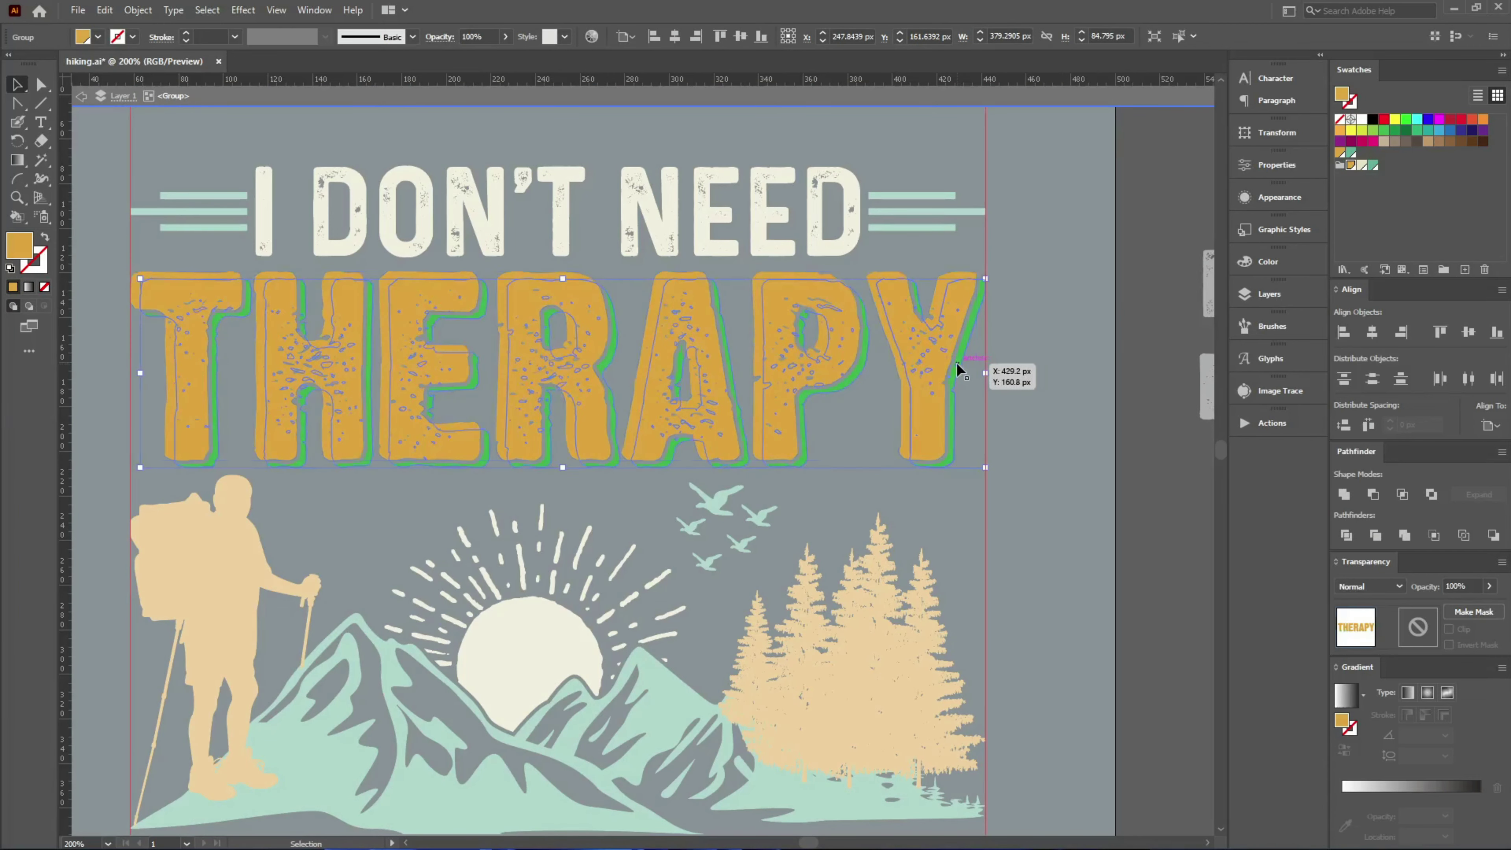
click(1363, 167)
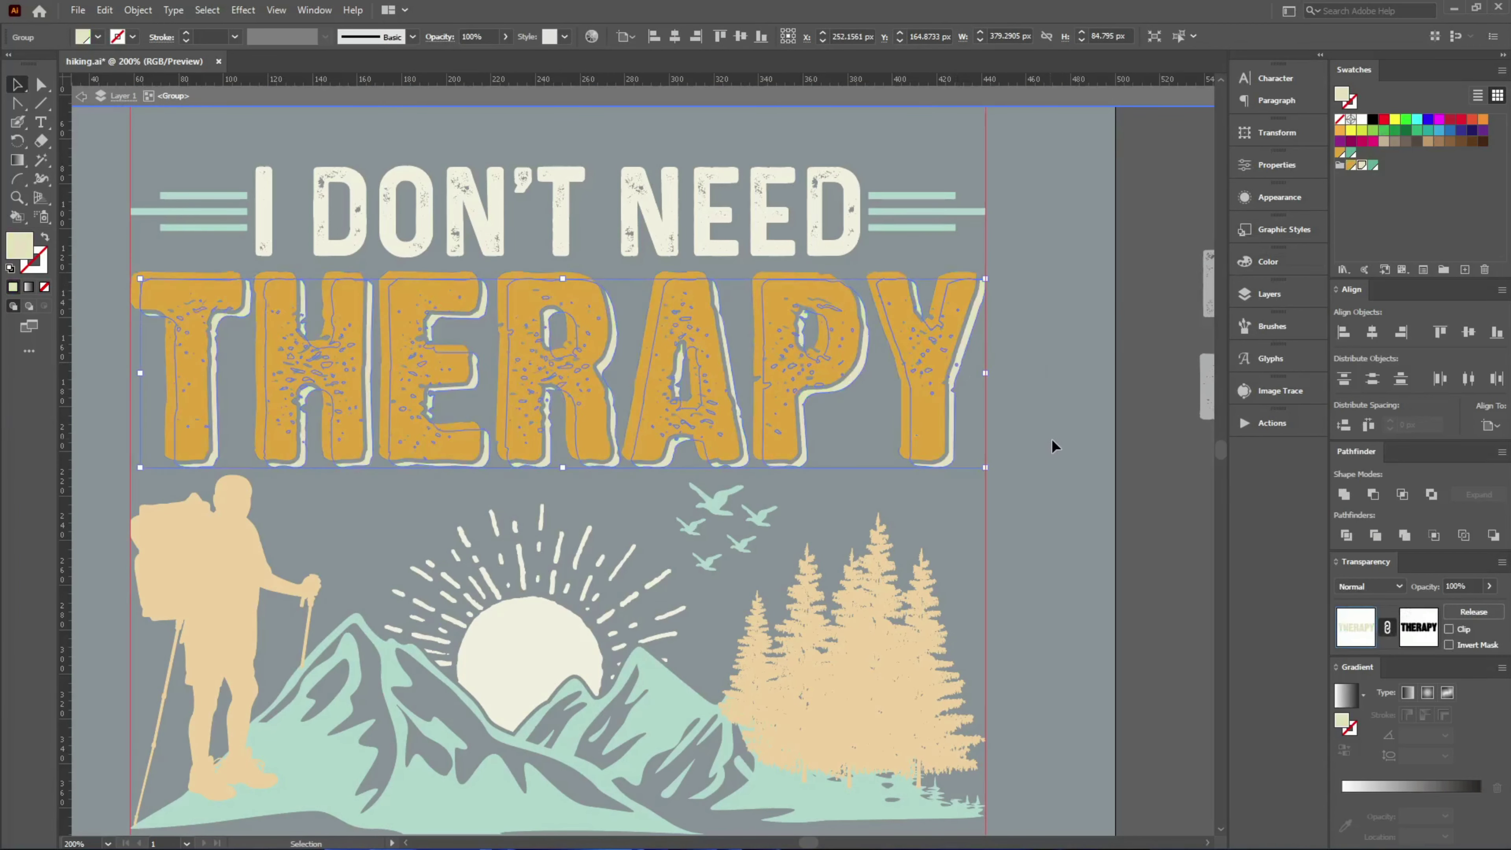
double_click(1054, 411)
scroll(1011, 380, down, 3)
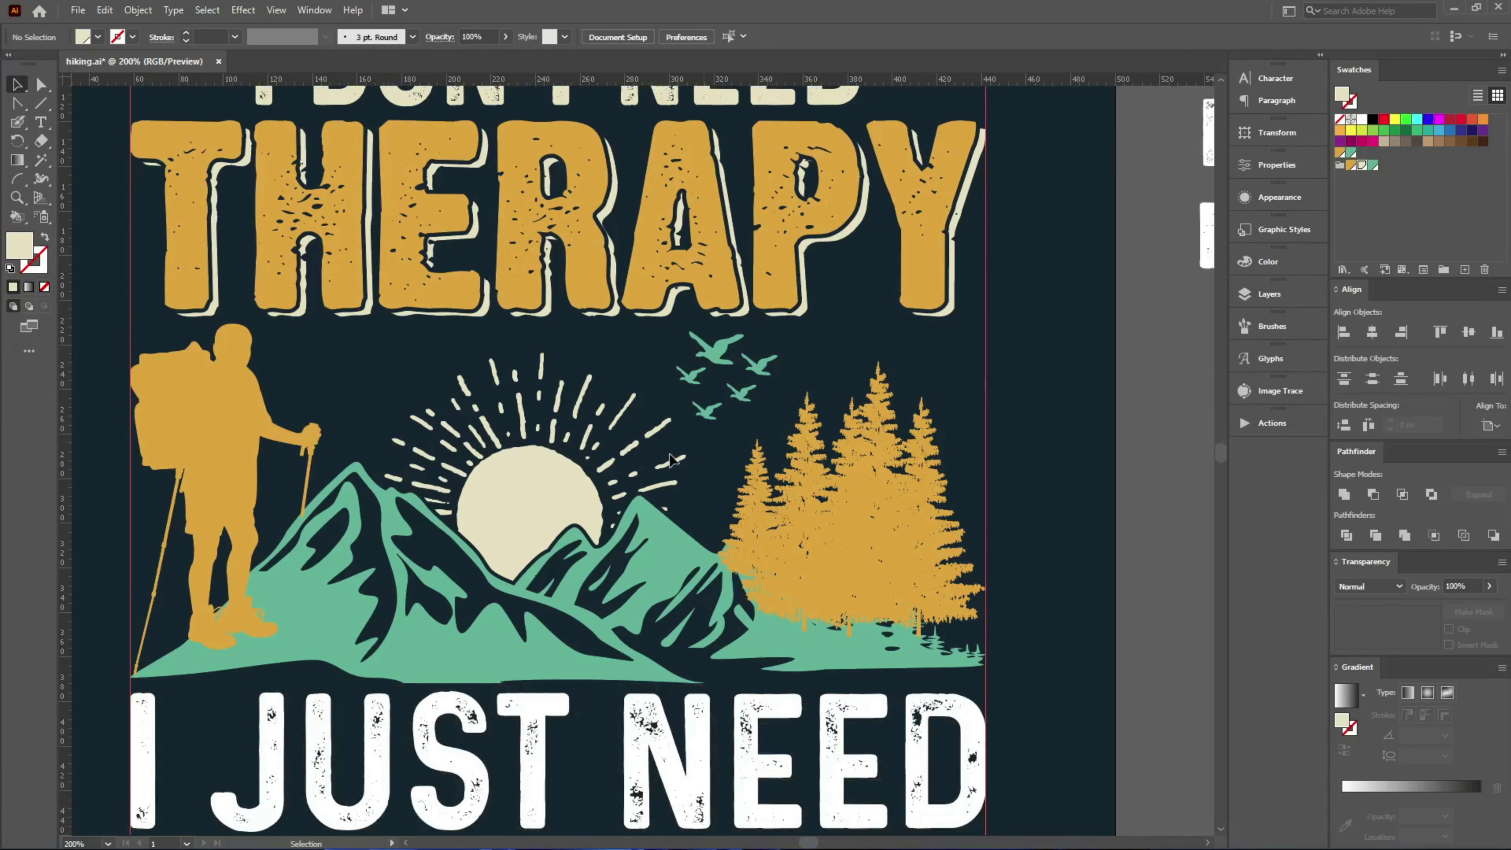
- Colour the hiker, mountains and trees cream
click(343, 619)
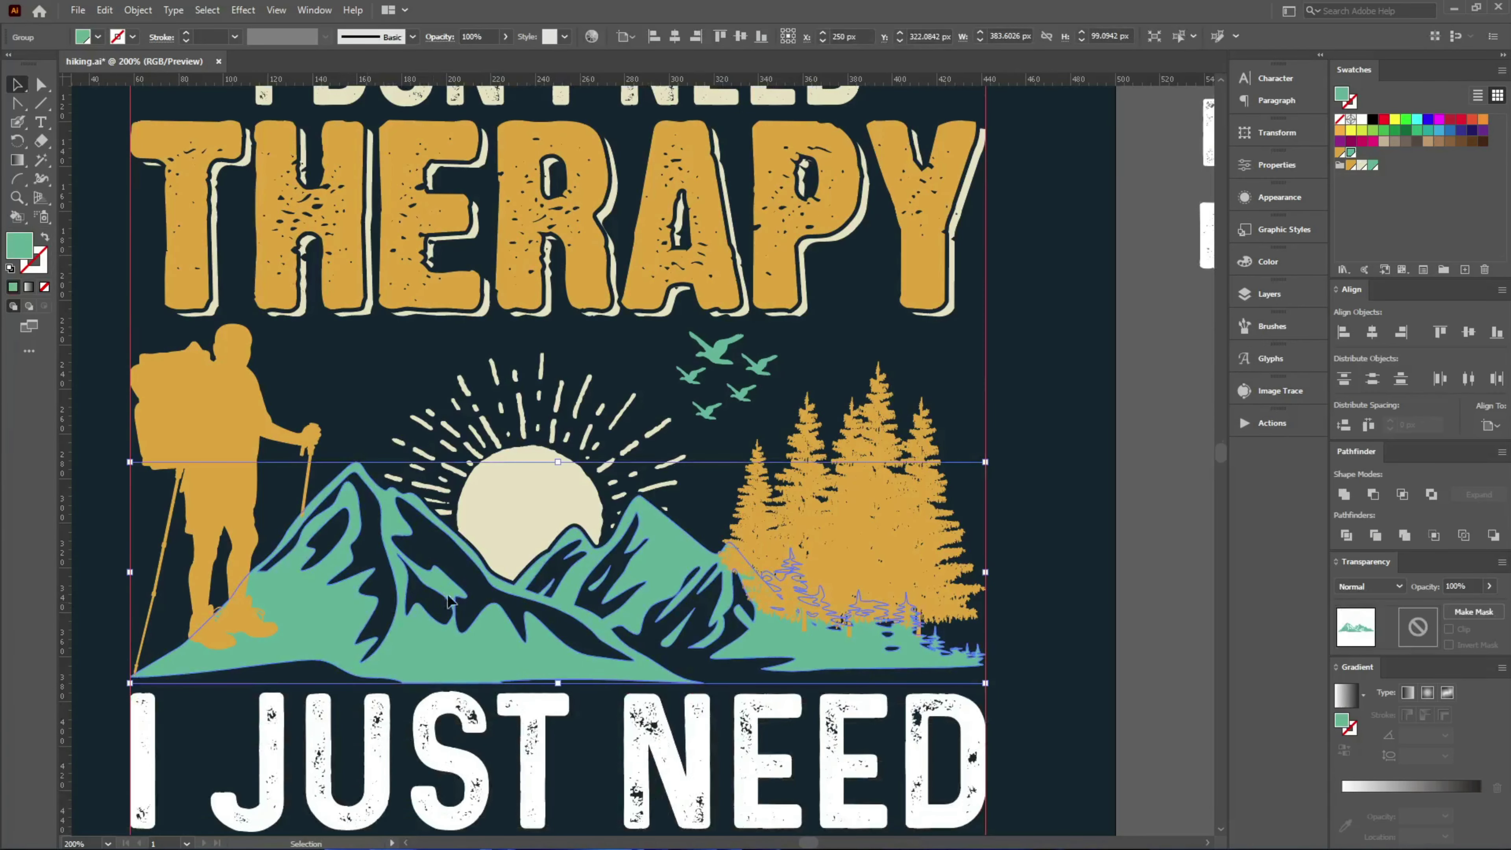
shift+click(874, 509)
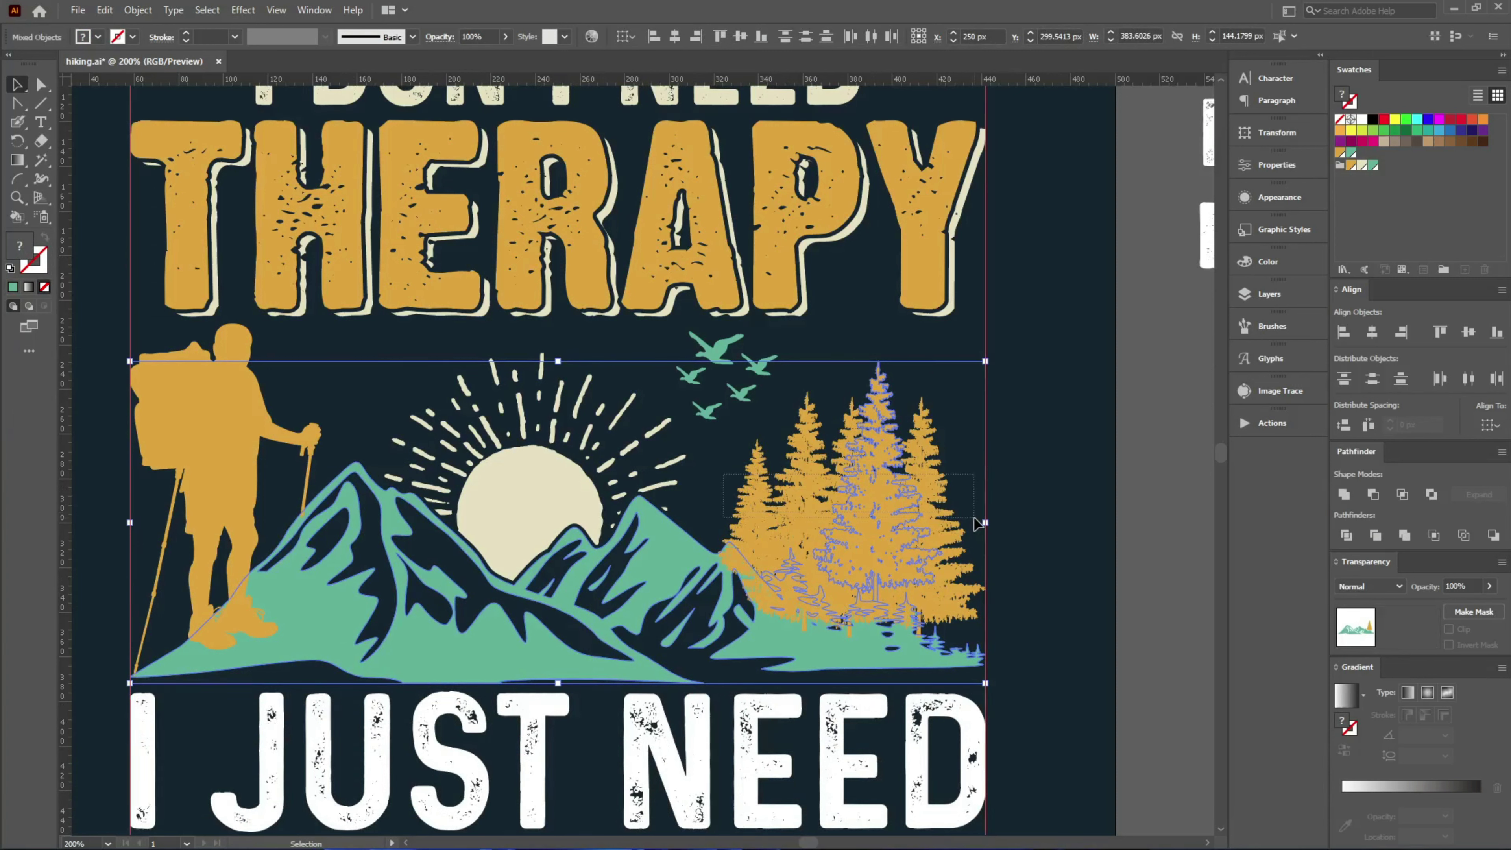
click(969, 534)
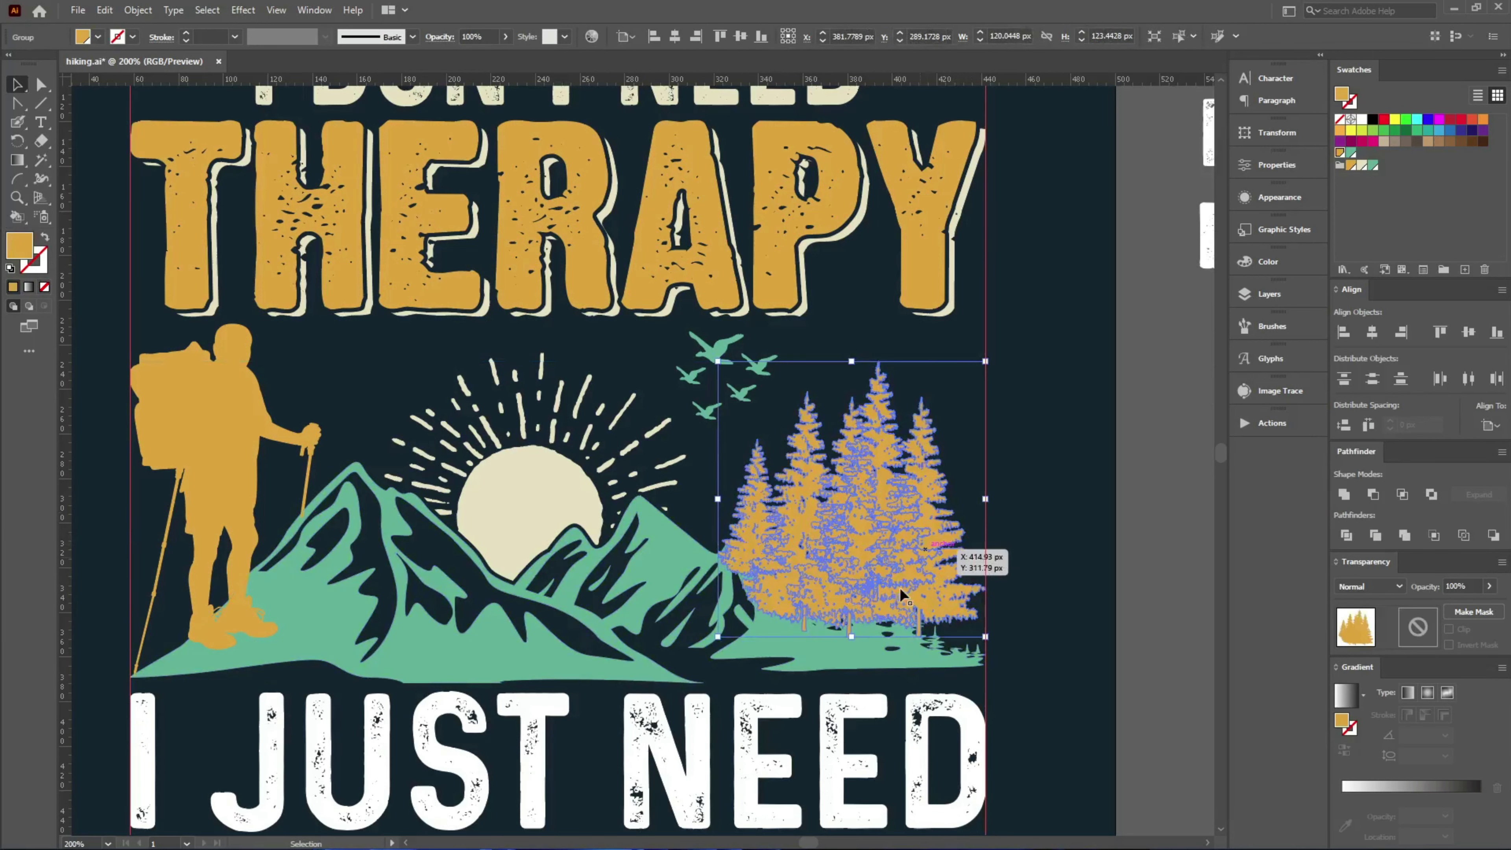
shift+click(669, 575)
shift+click(198, 505)
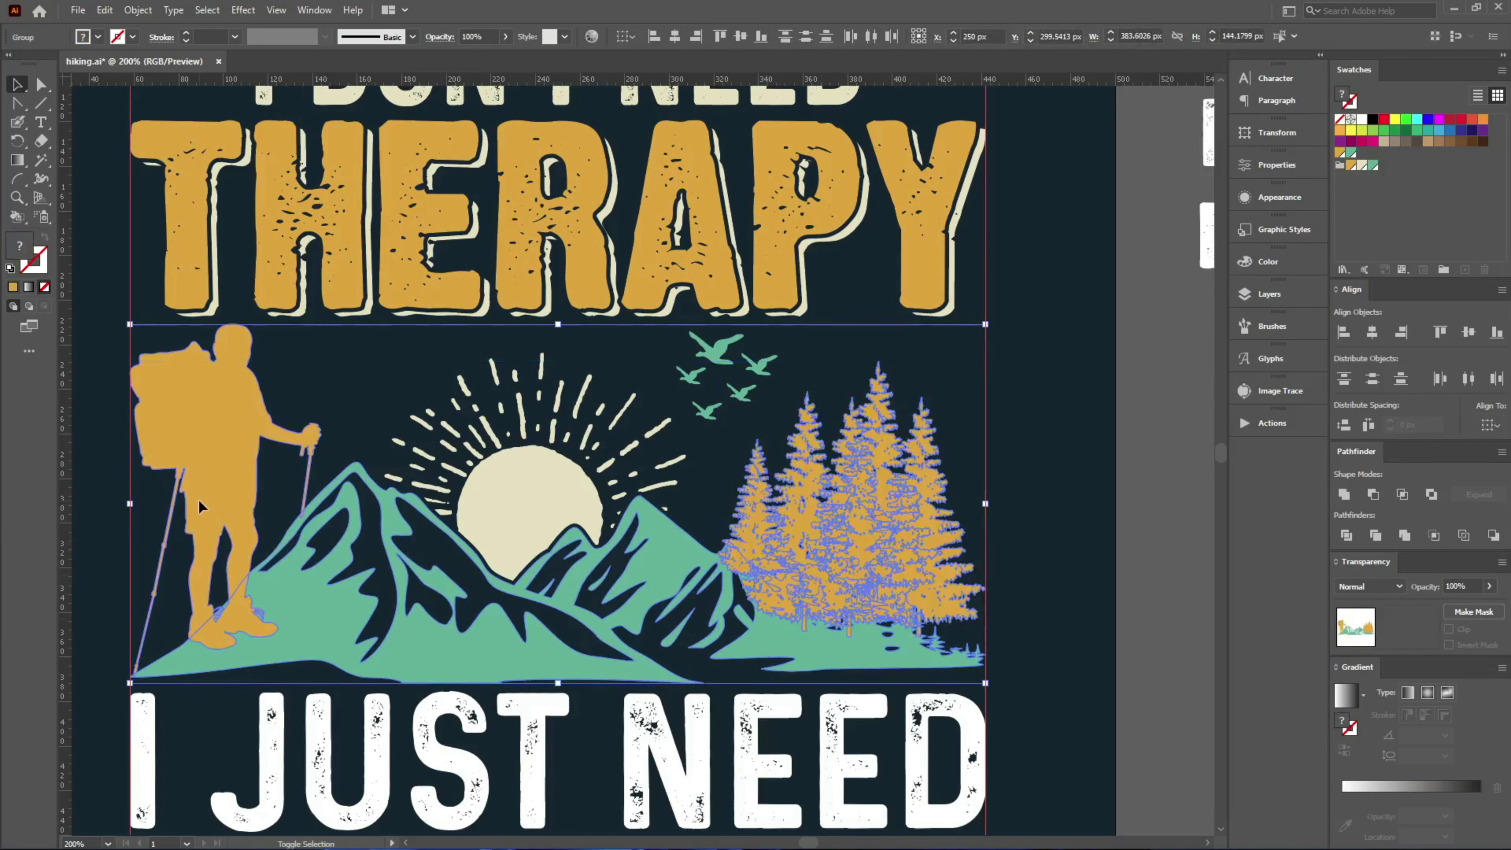
click(1372, 165)
click(1363, 166)
click(1088, 436)
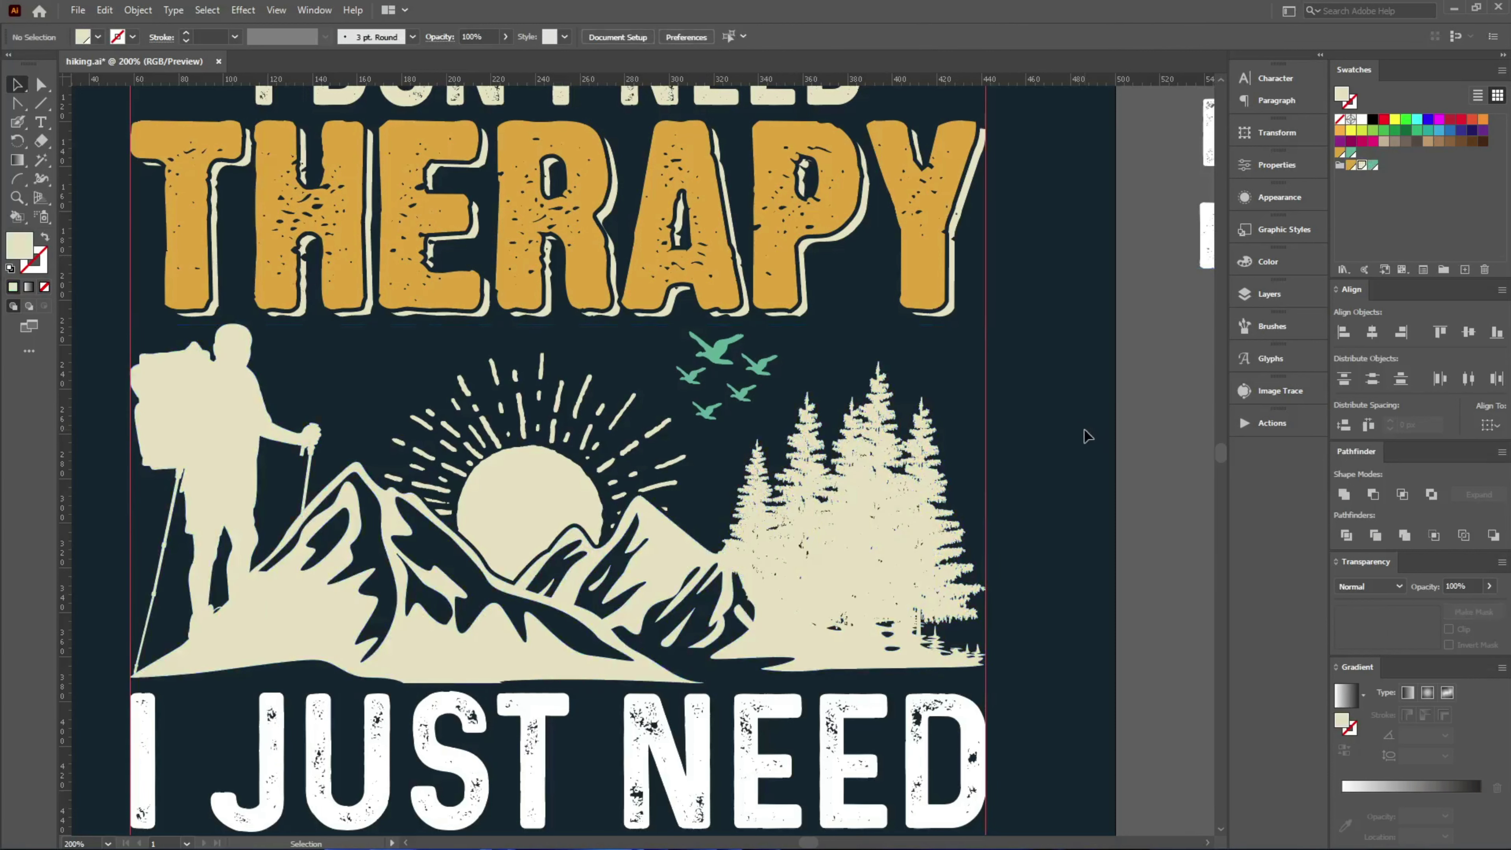
- Colour the sun and its rays orange and the flock of birds cream
click(569, 451)
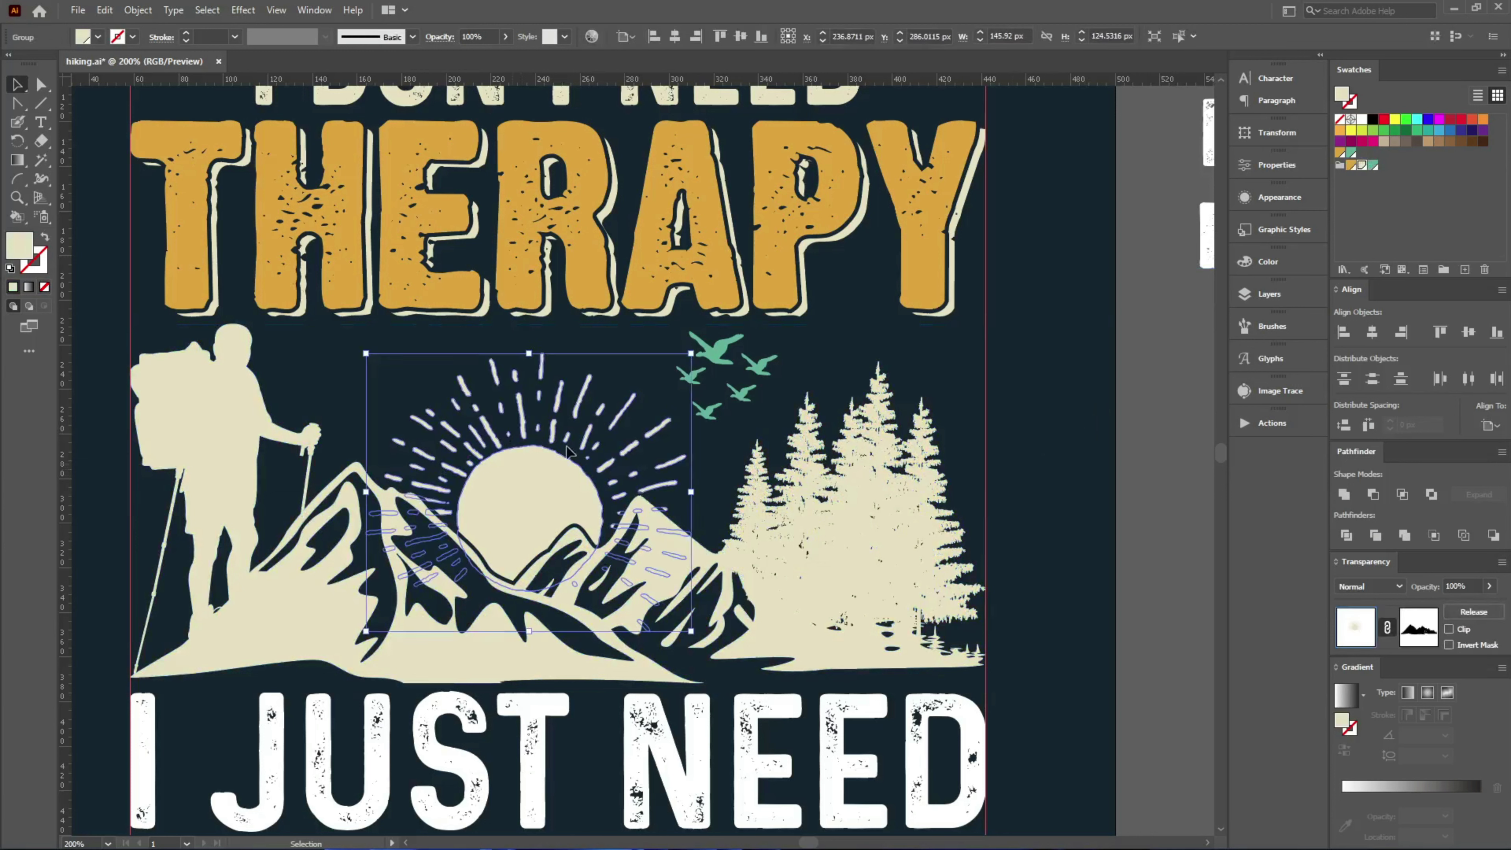
click(1350, 166)
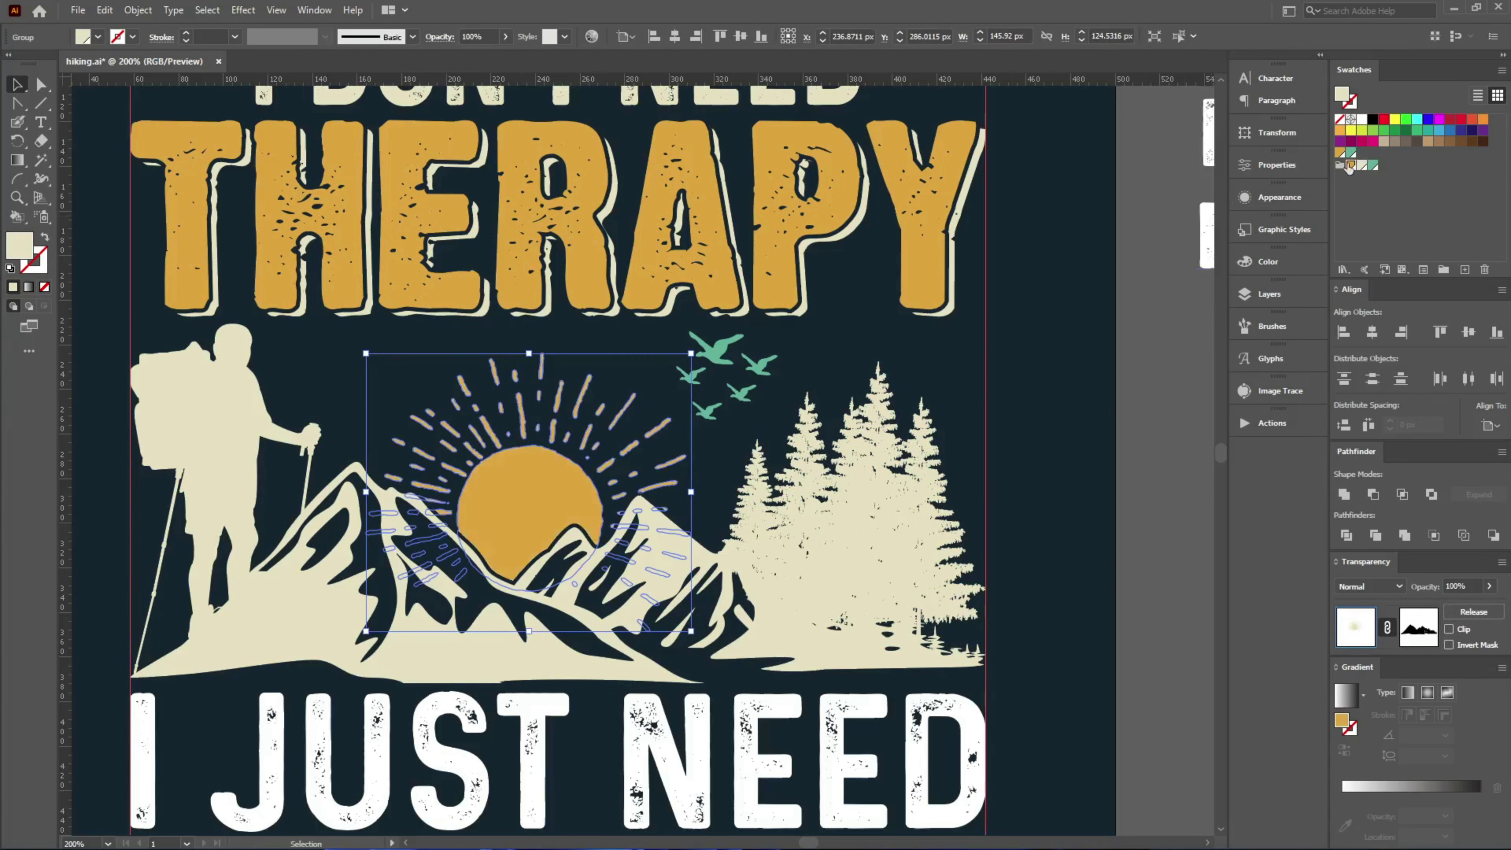
click(724, 355)
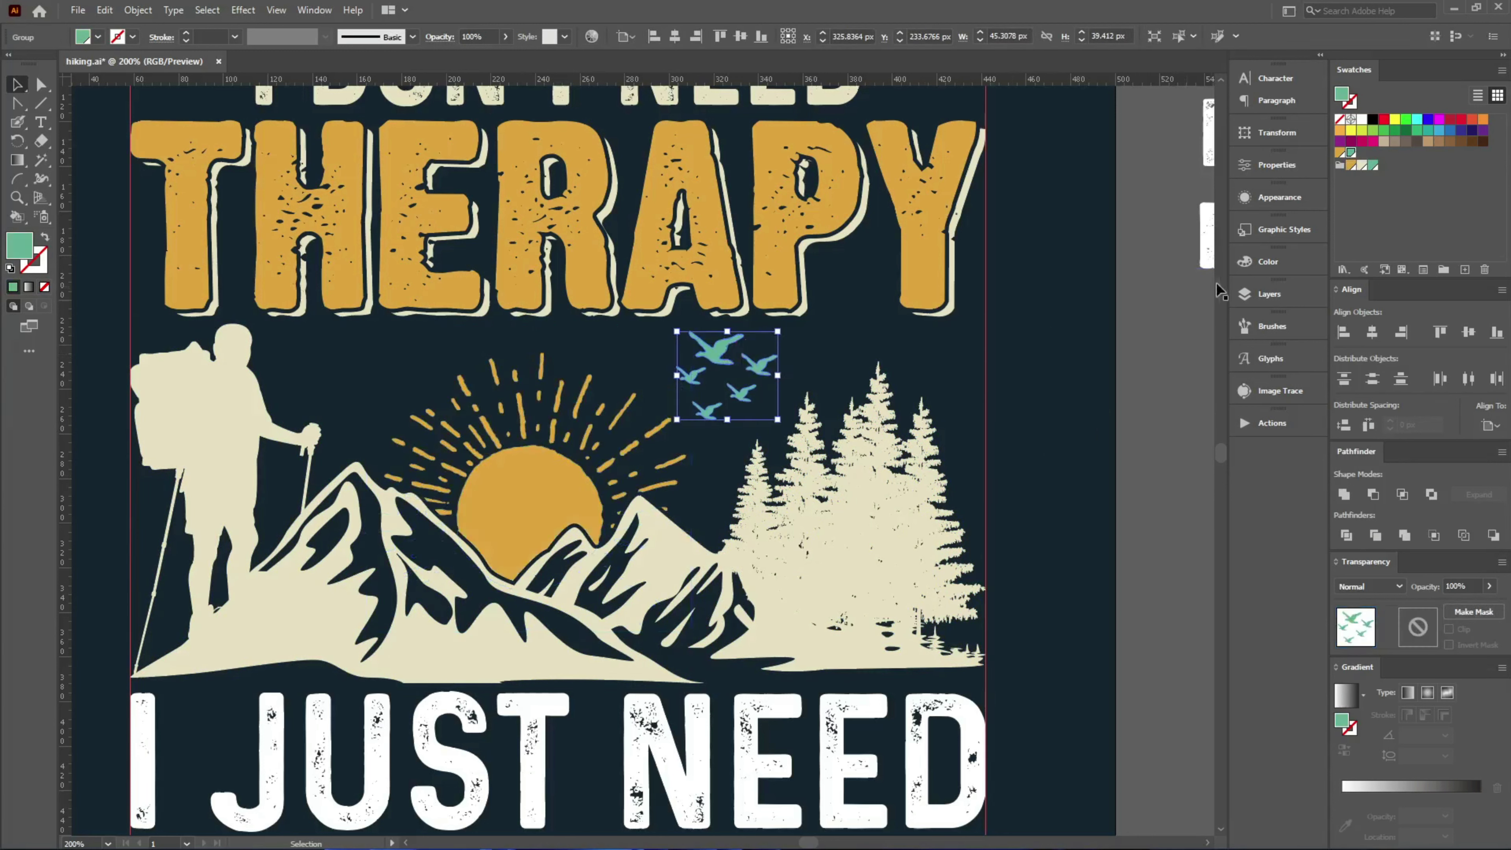
click(1362, 166)
click(1022, 438)
- Undo the green fill on TO GO so it returns to cream
scroll(1021, 439, down, 5)
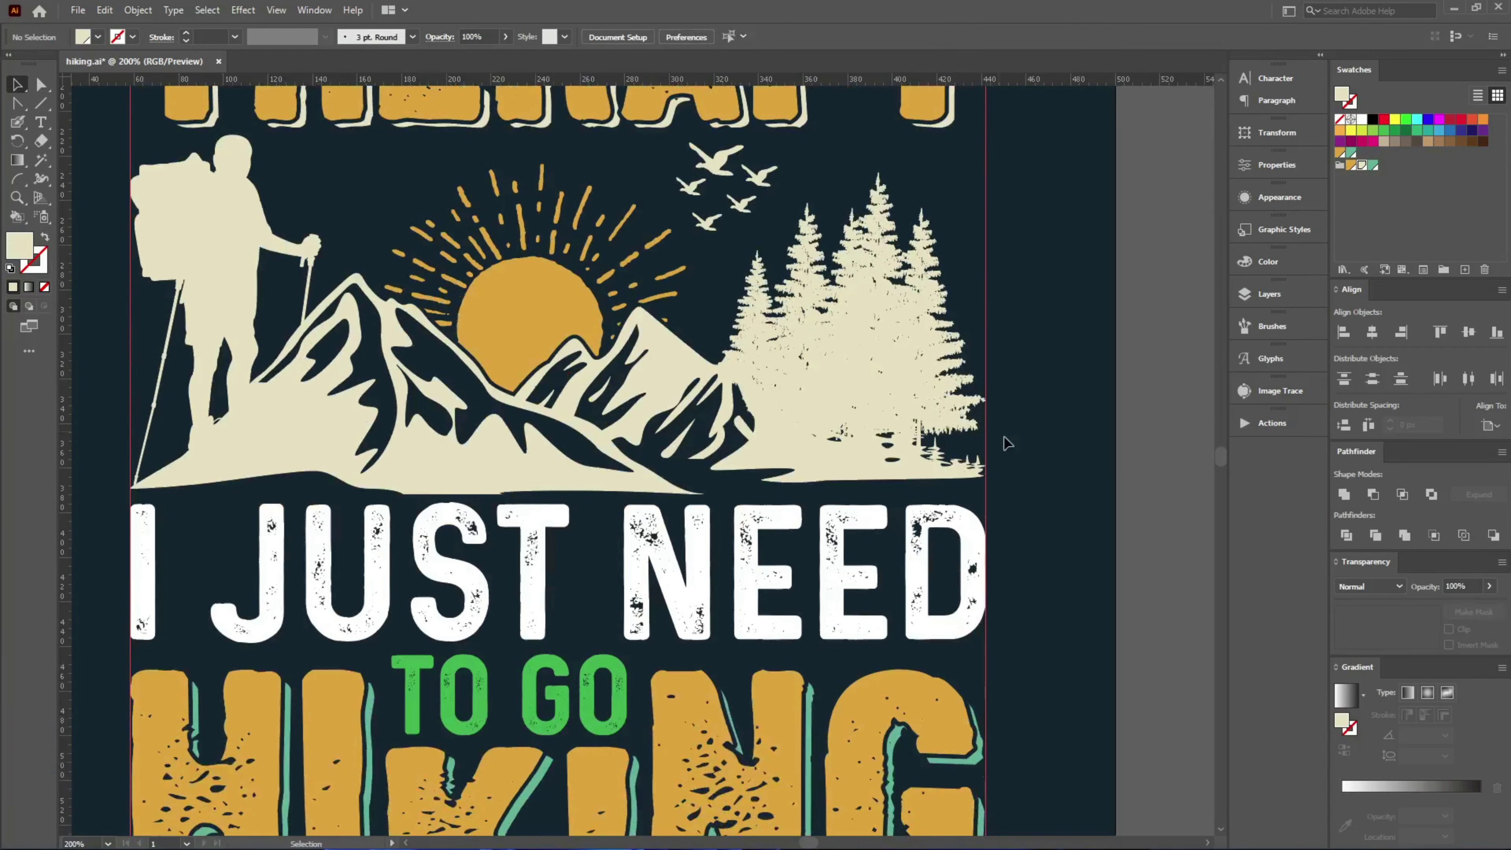
click(937, 558)
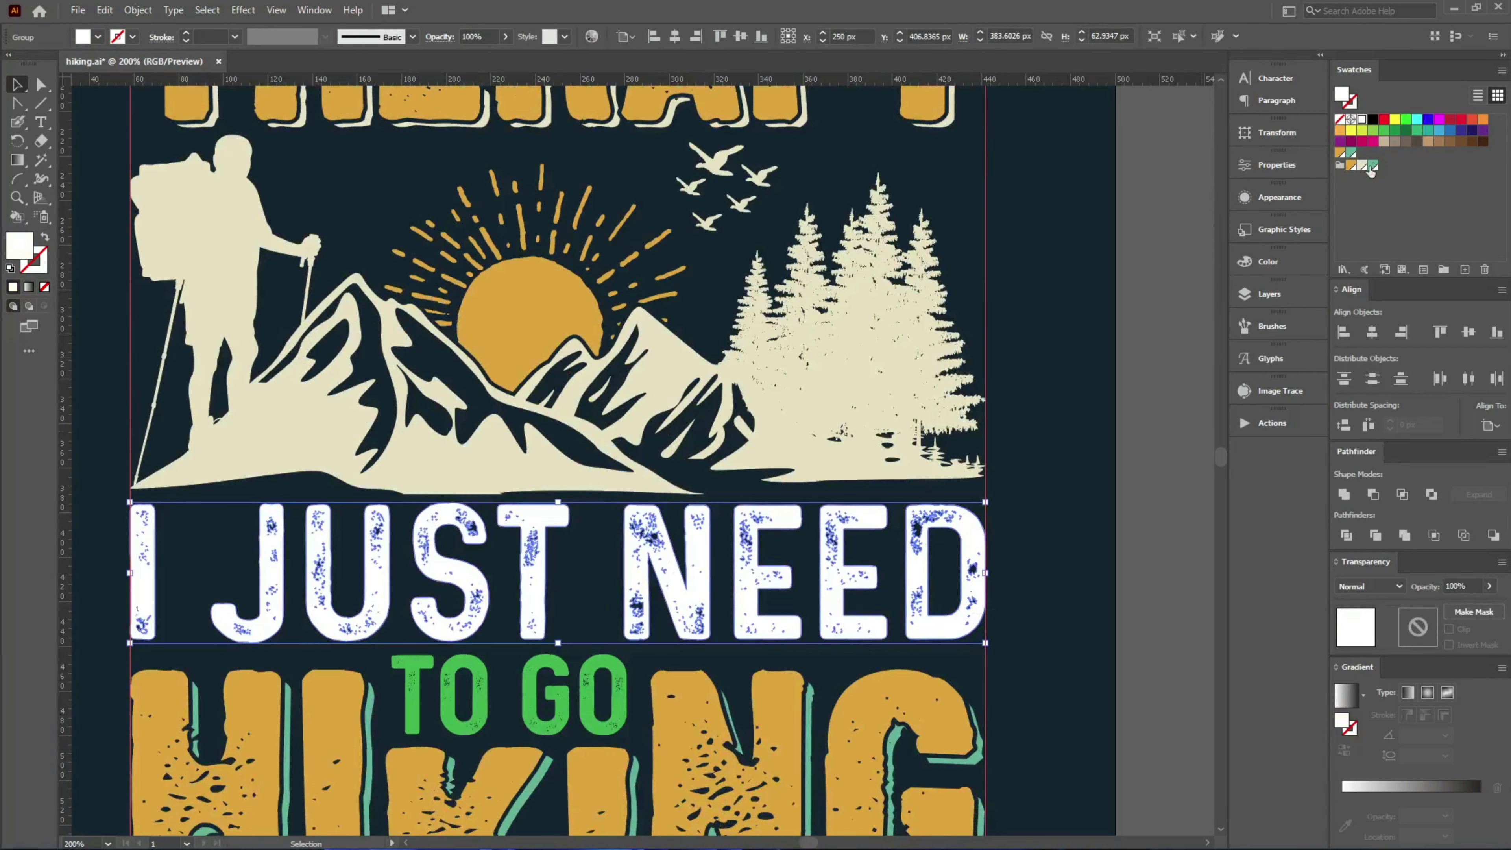
scroll(875, 420, down, 4)
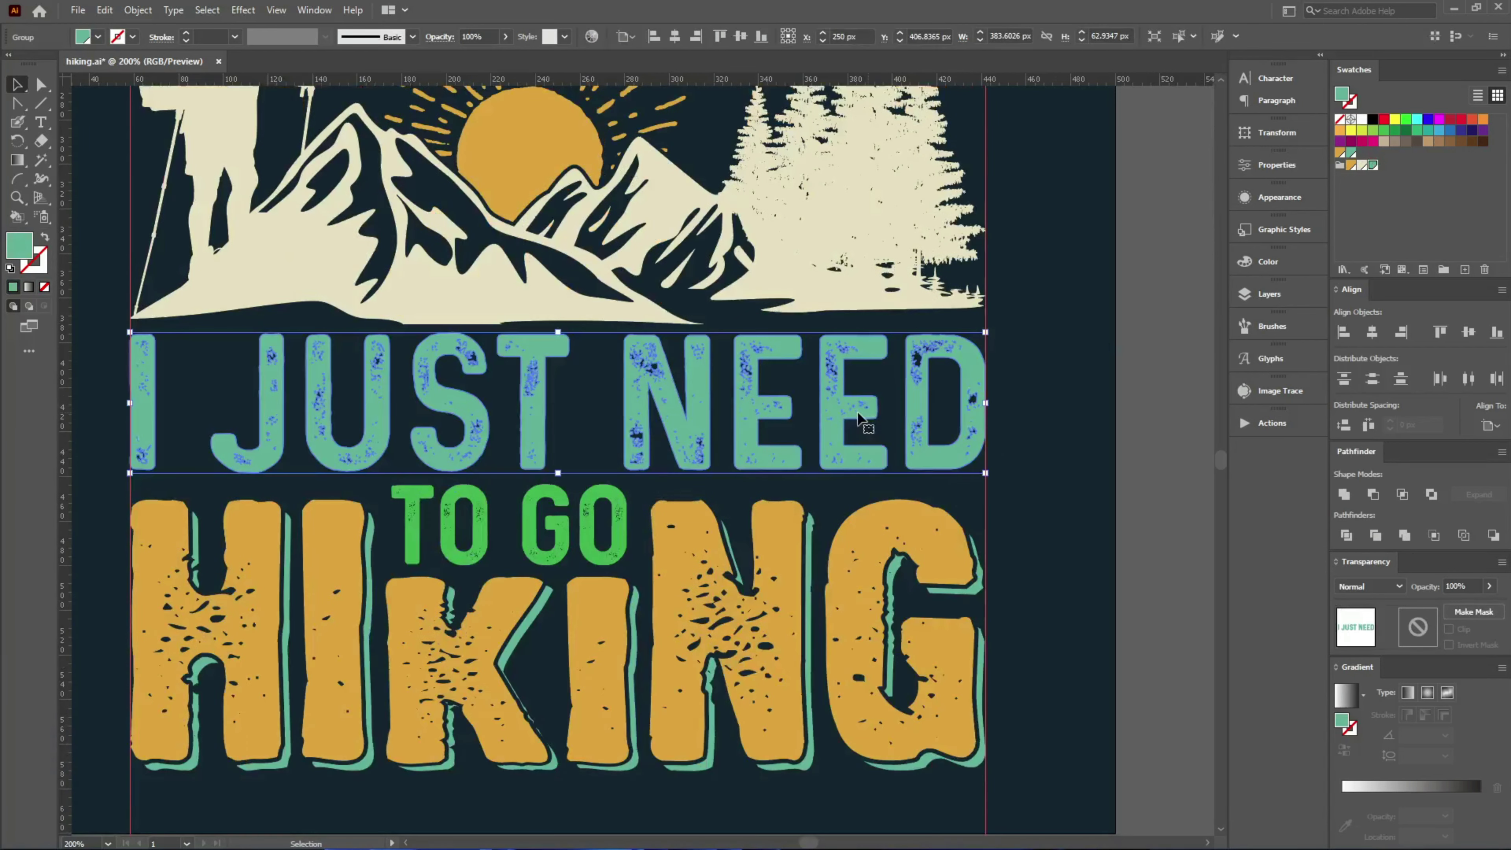
click(588, 527)
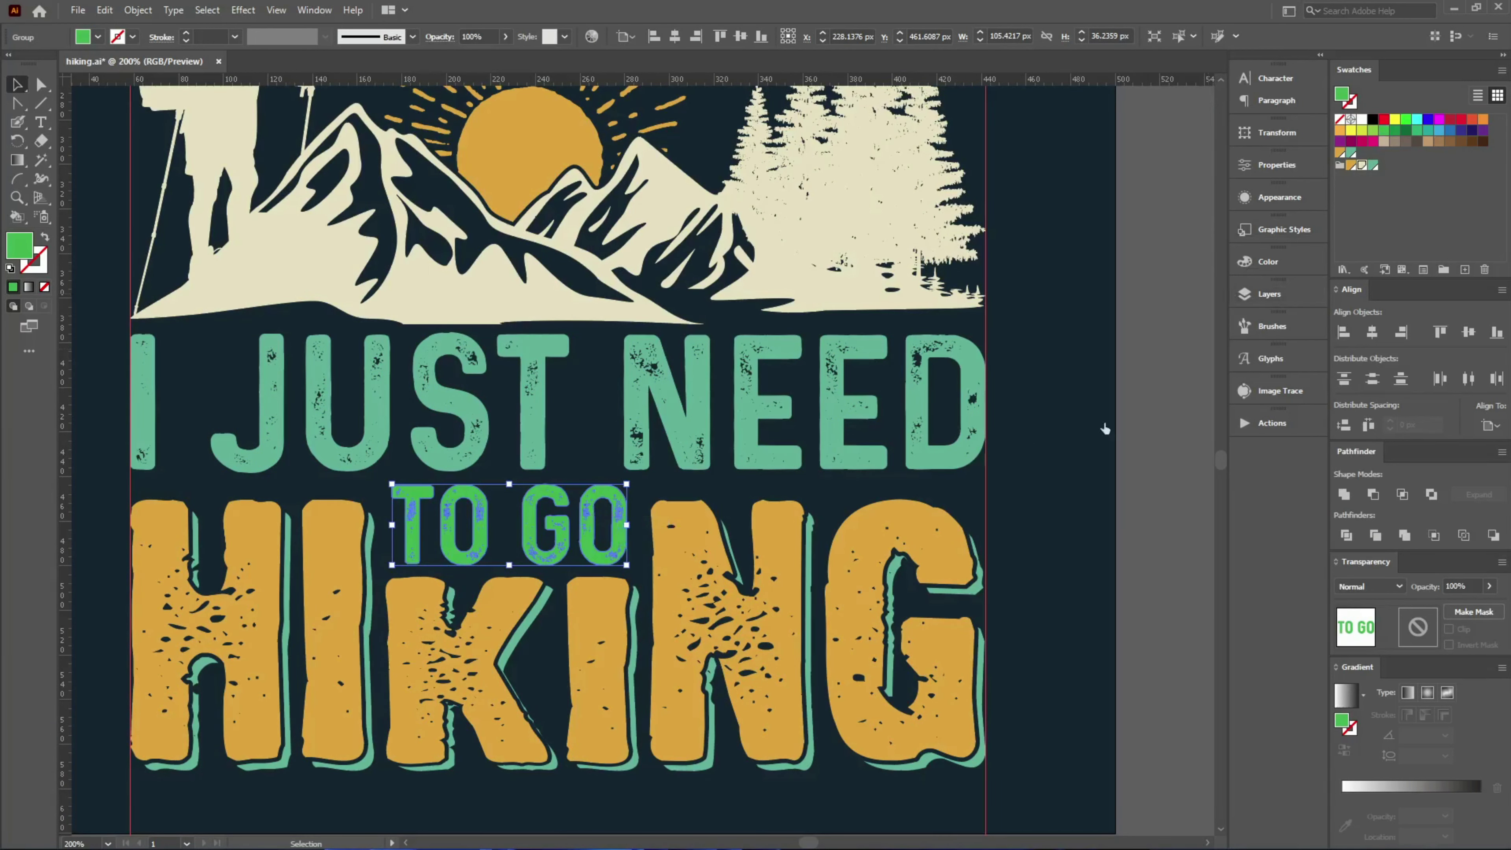
key(ctrl+z)
- Inspect the masked HIKING lettering inside its group, then fit the artboard in the window
click(879, 513)
double_click(883, 511)
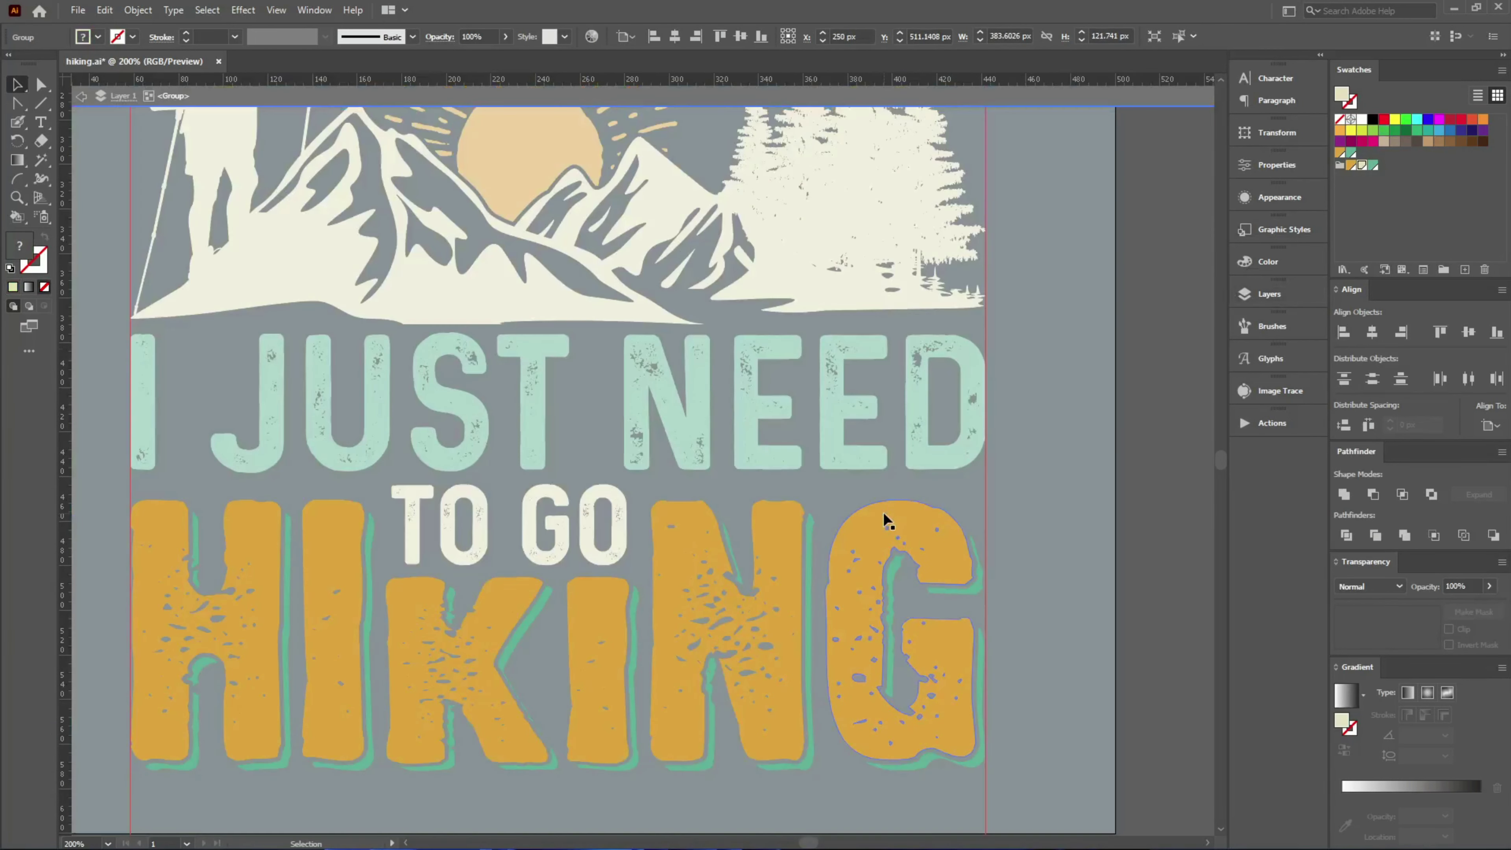
click(982, 606)
click(984, 587)
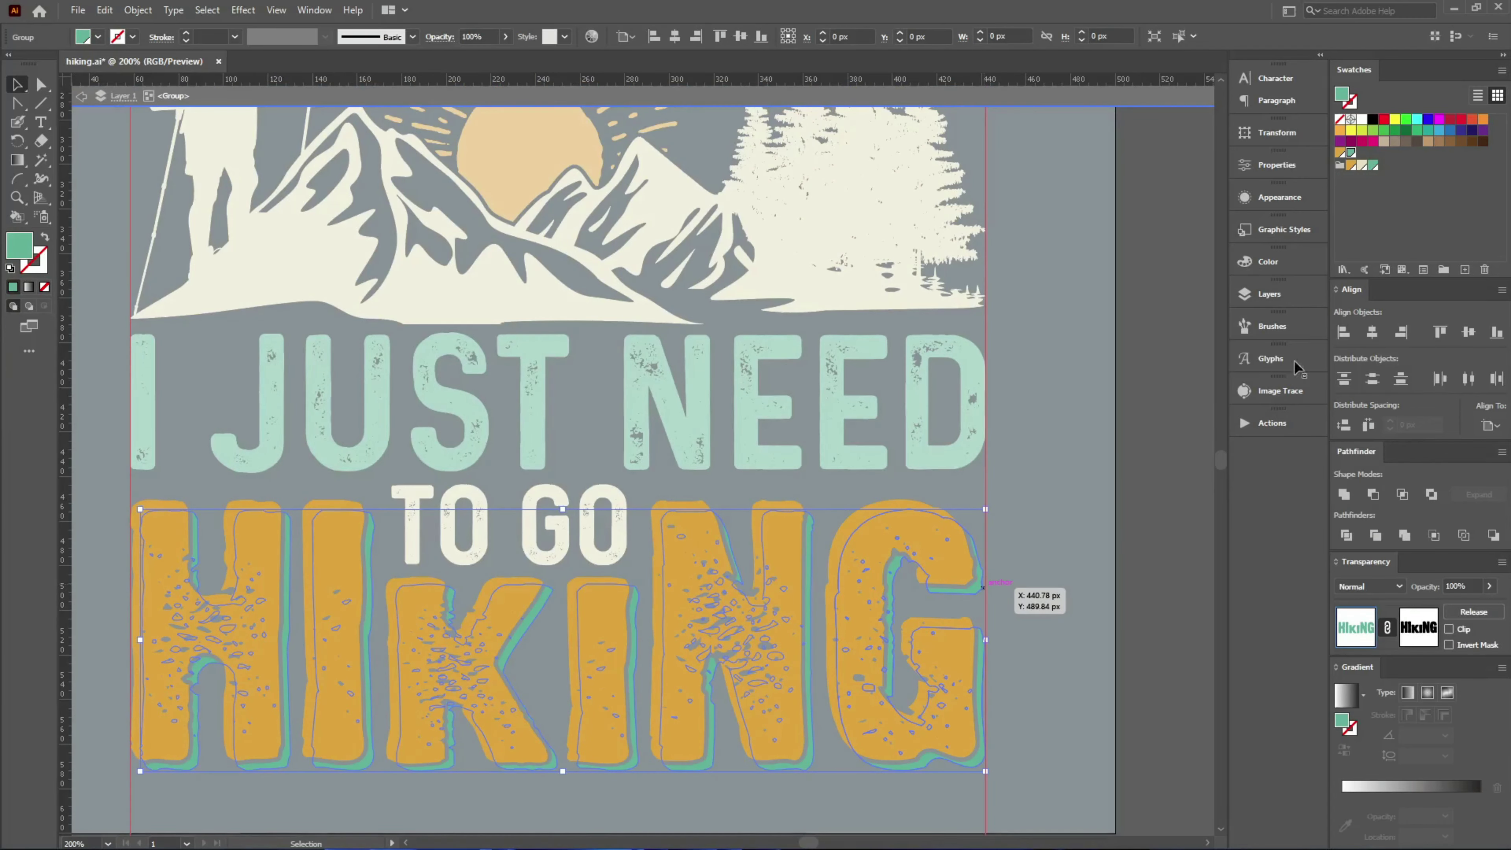
double_click(1027, 467)
key(ctrl+0)
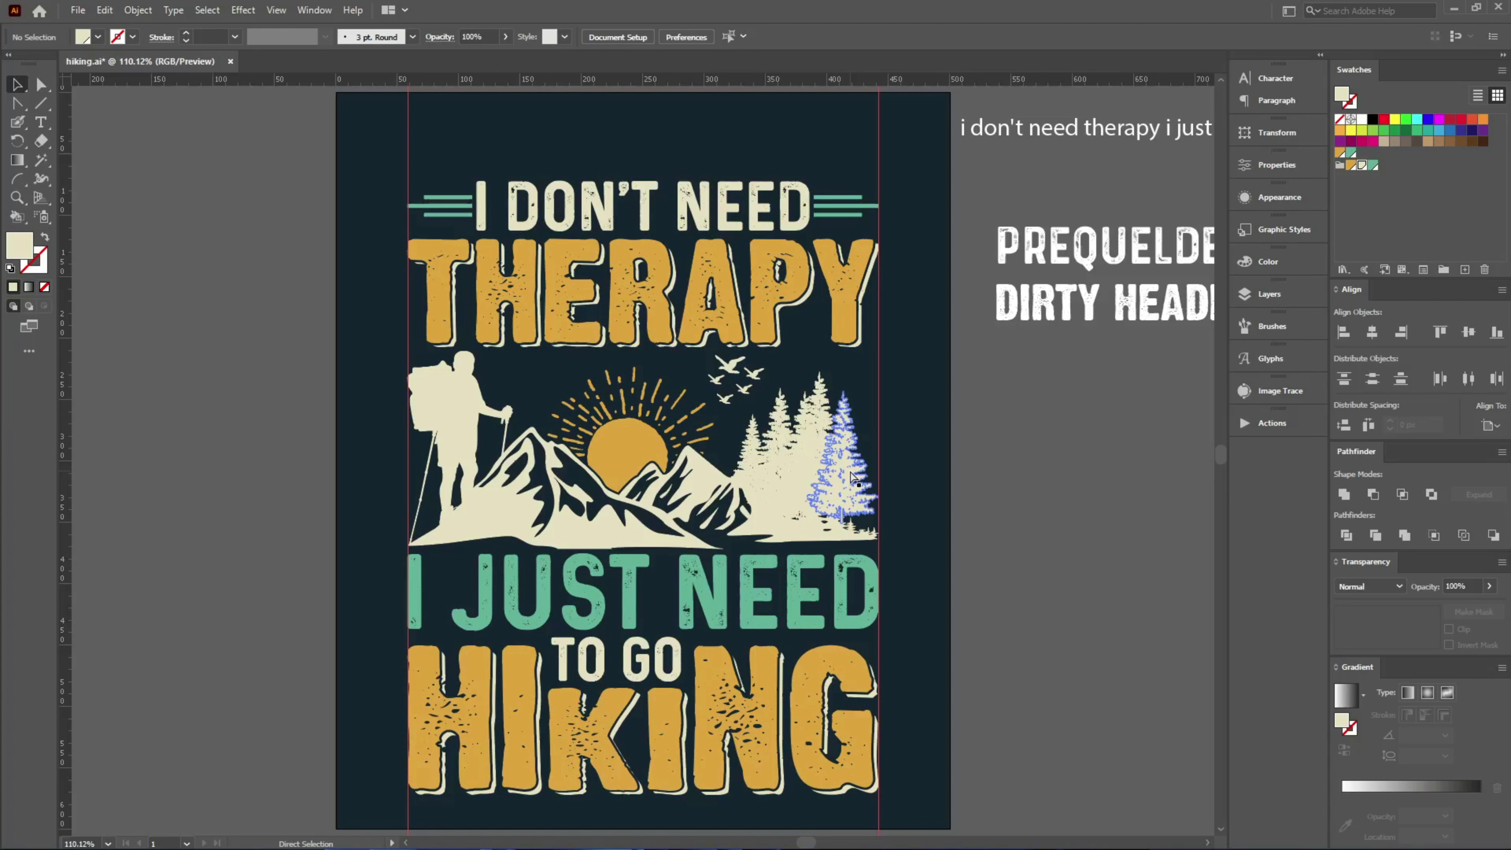
- Zoom out, move the speckle texture beside the design, and cut it from the canvas
click(439, 214)
shift+click(831, 205)
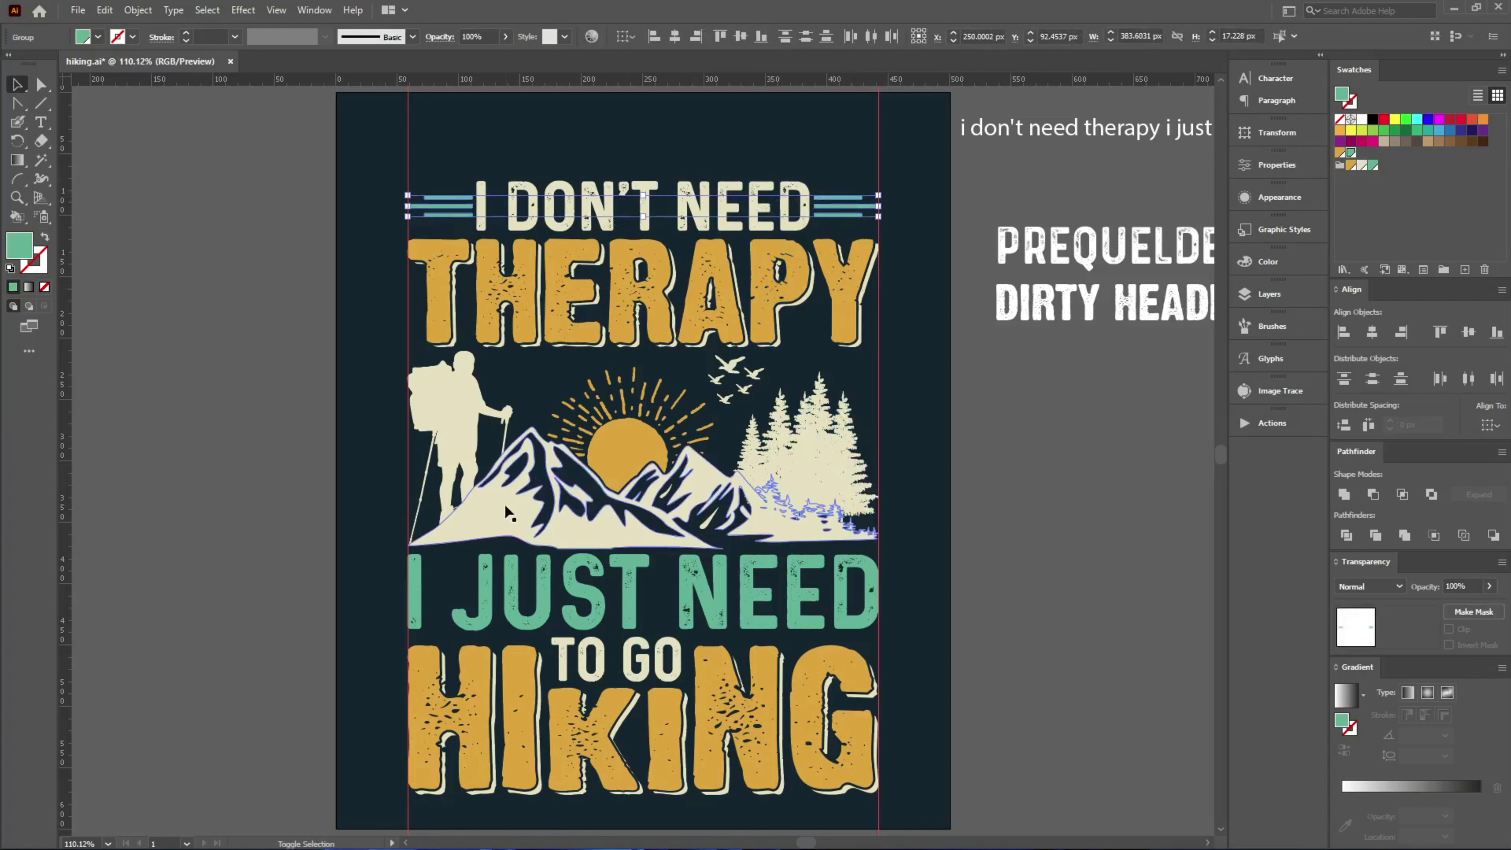
drag(347, 397, 852, 495)
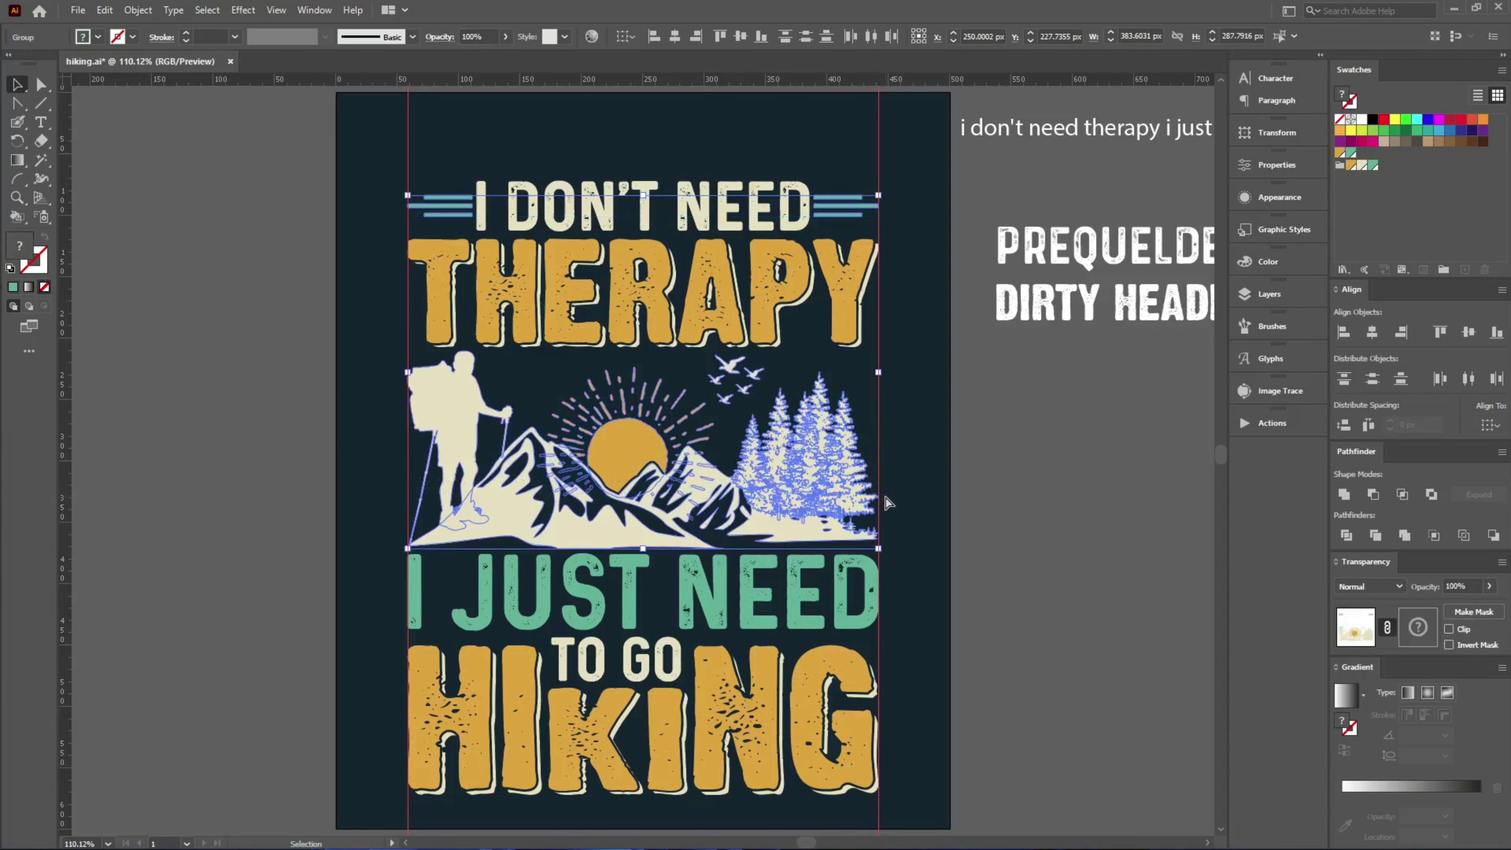
key(ctrl+minus)
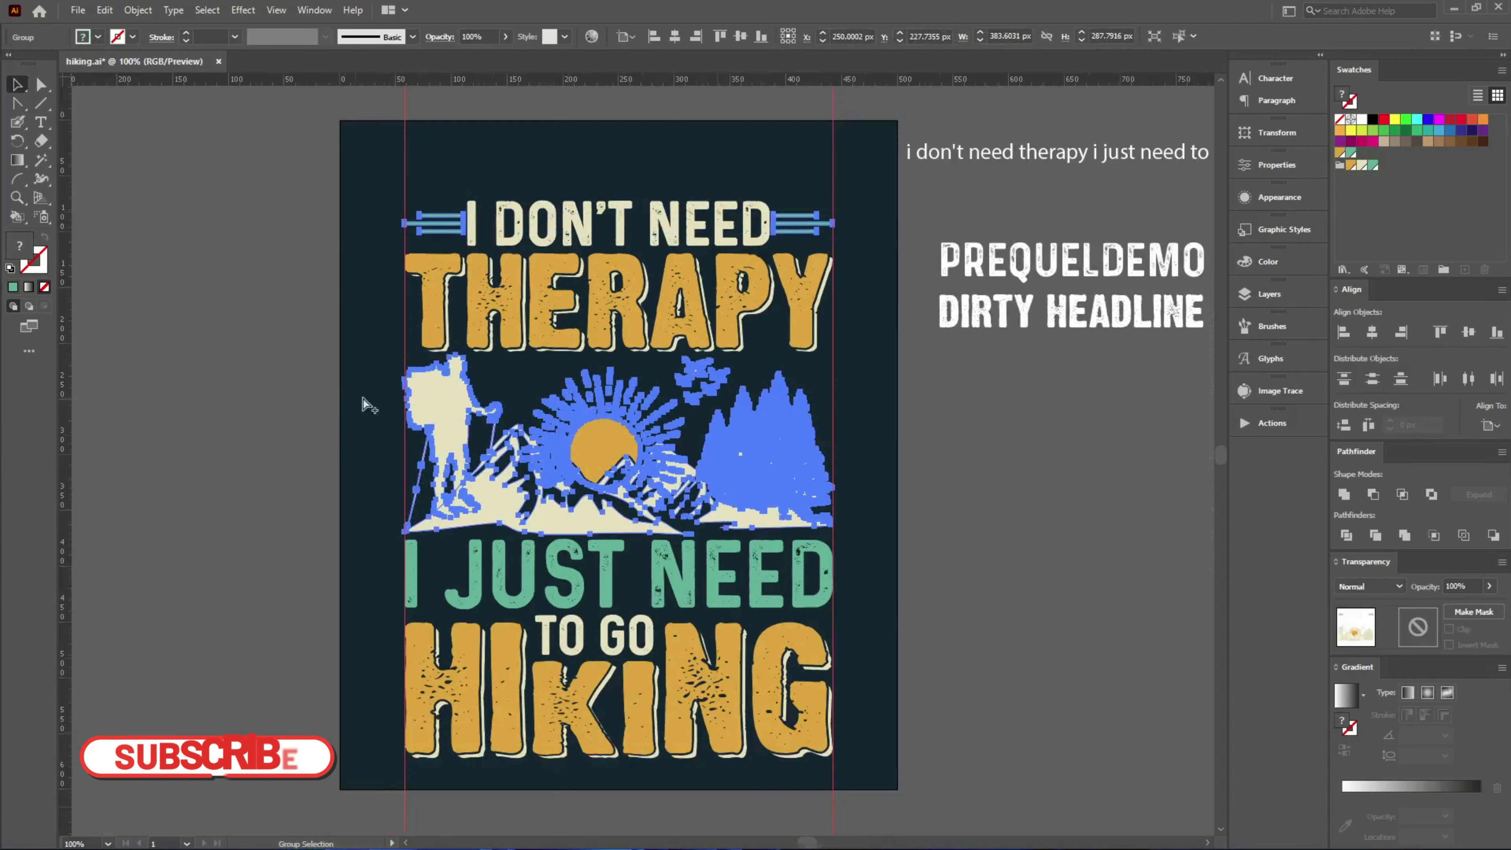
key(ctrl+minus)
drag(954, 473, 821, 513)
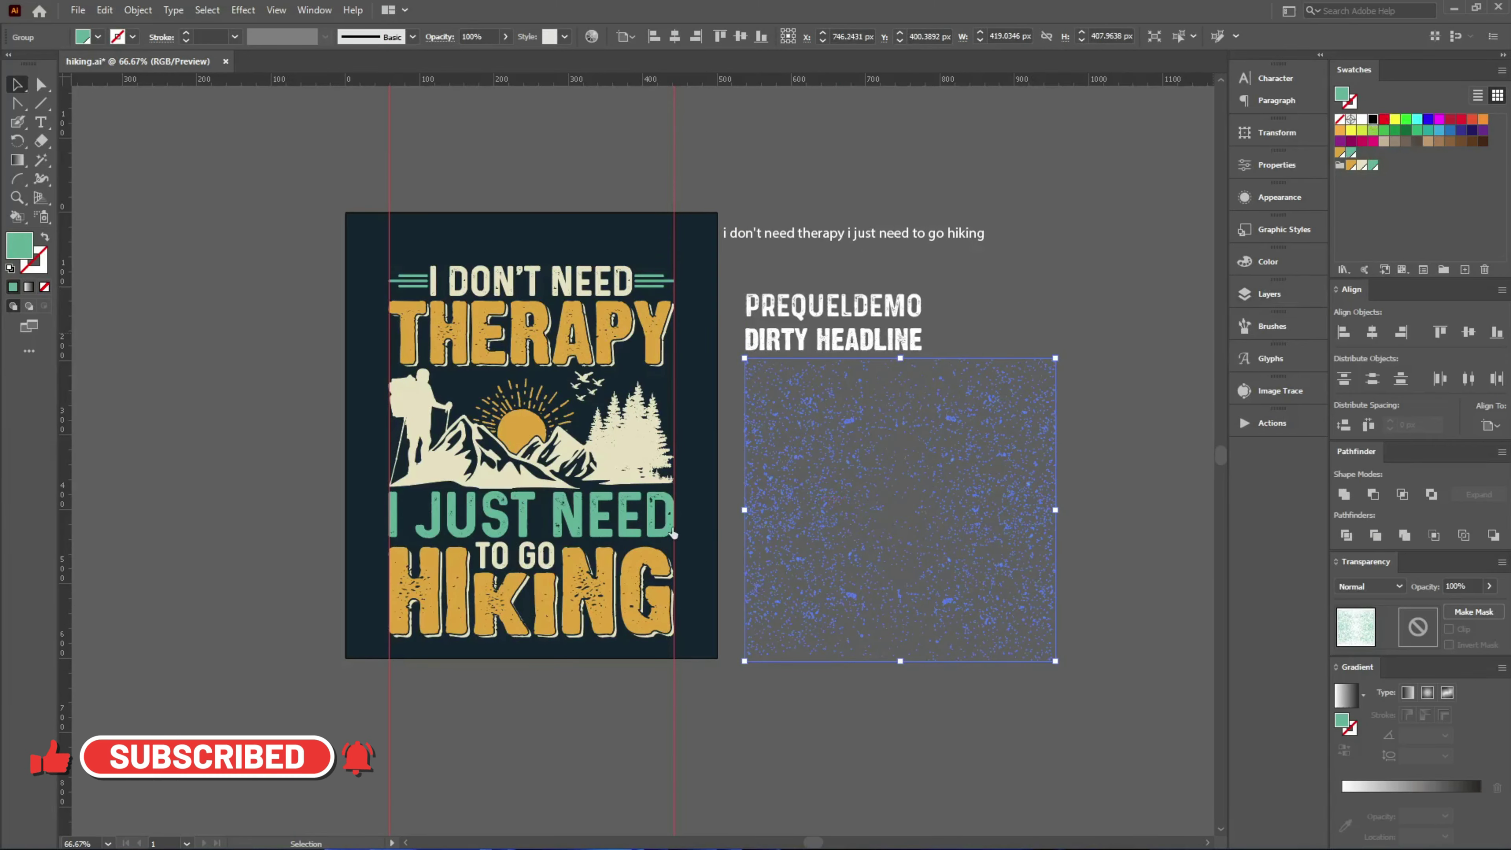
scroll(696, 537, up, 1)
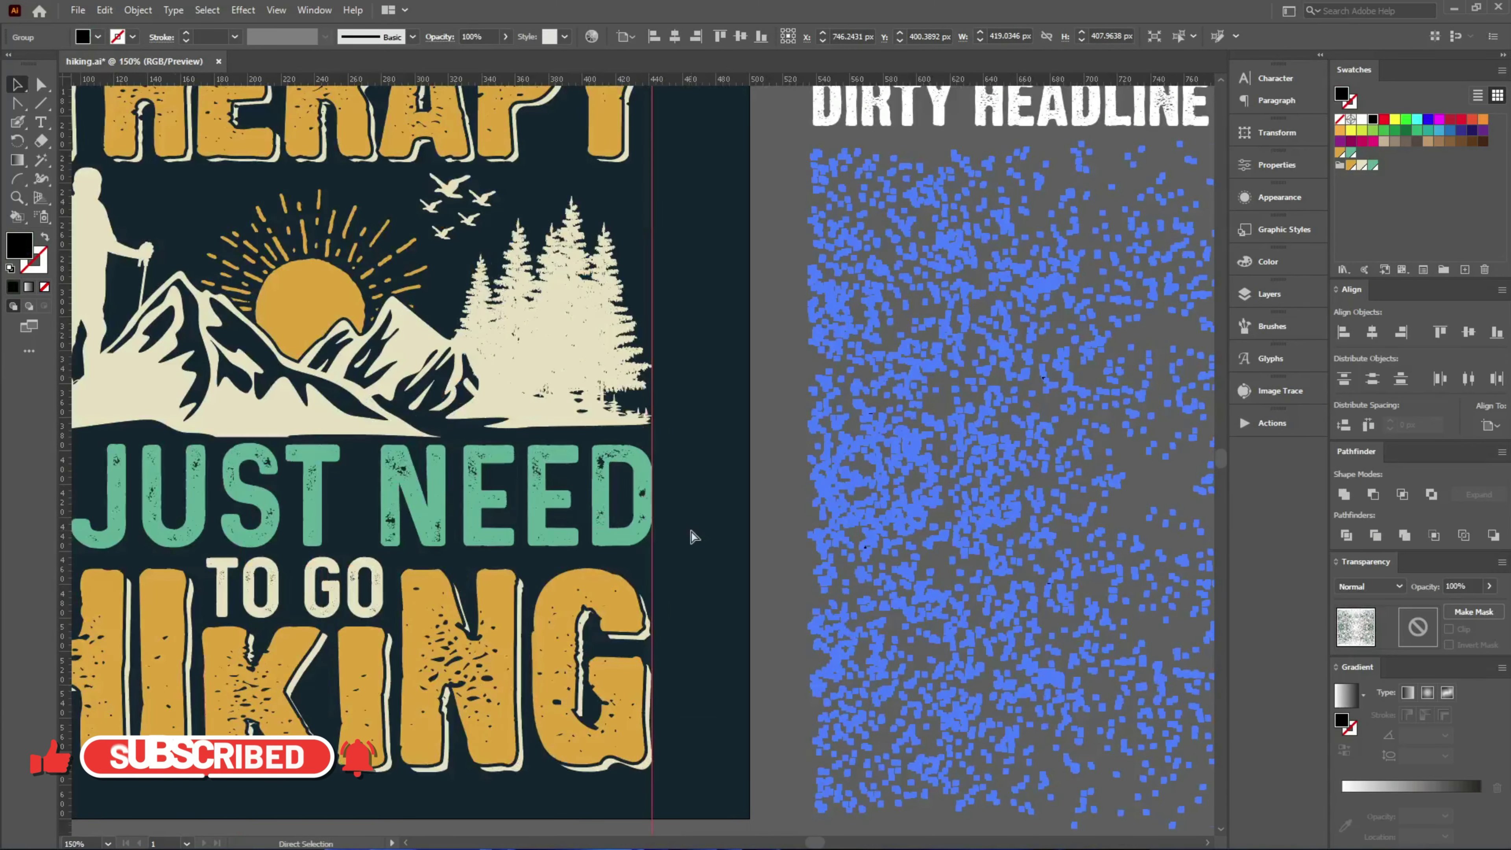
key(Delete)
scroll(728, 530, up, 1)
- Give the hiker illustration an opacity mask containing the pasted speckle texture positioned over it
click(754, 532)
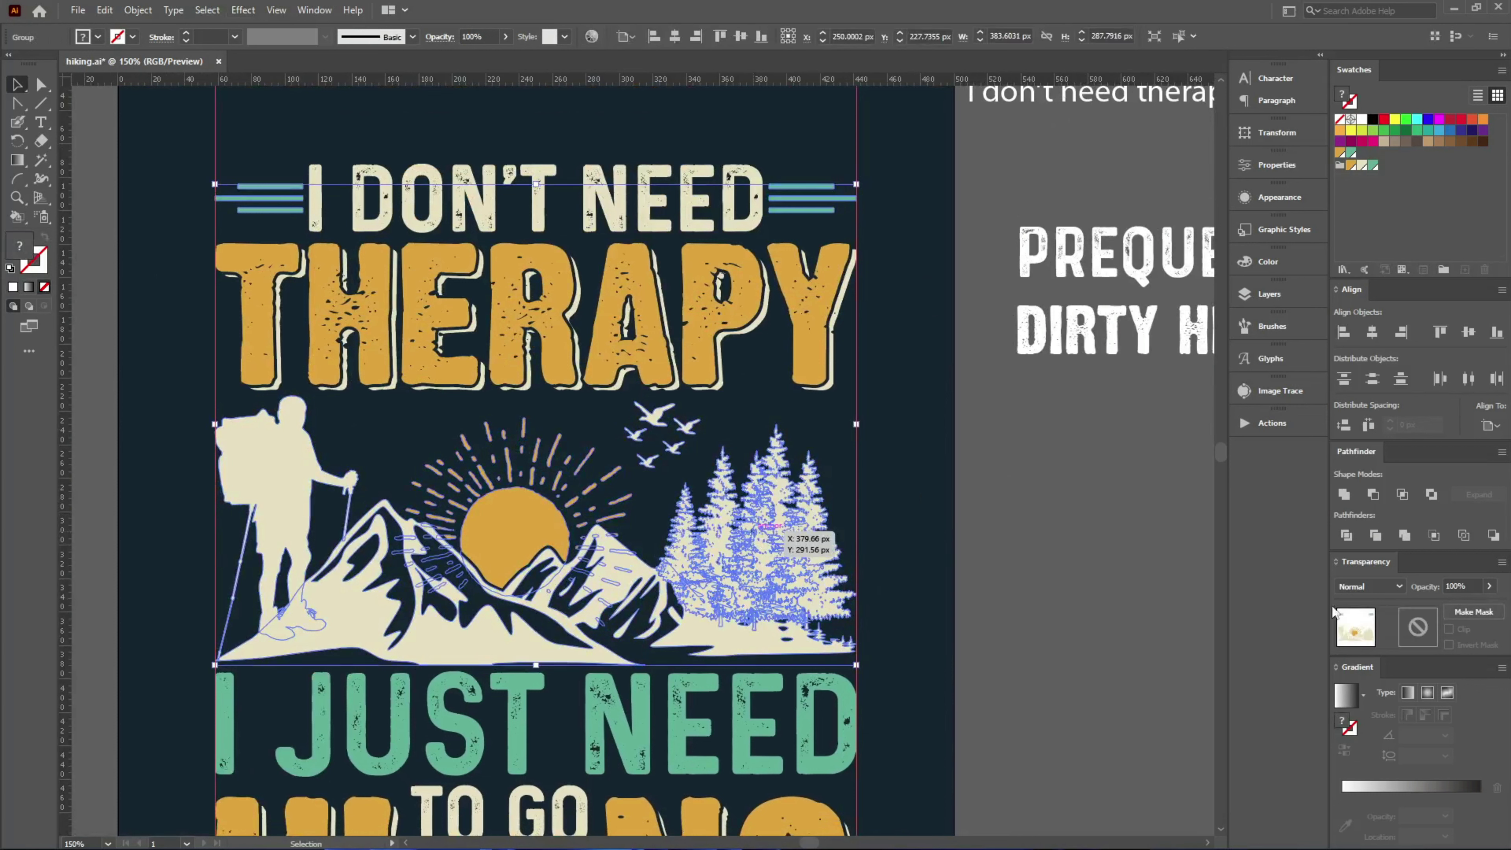
click(1472, 612)
click(1417, 628)
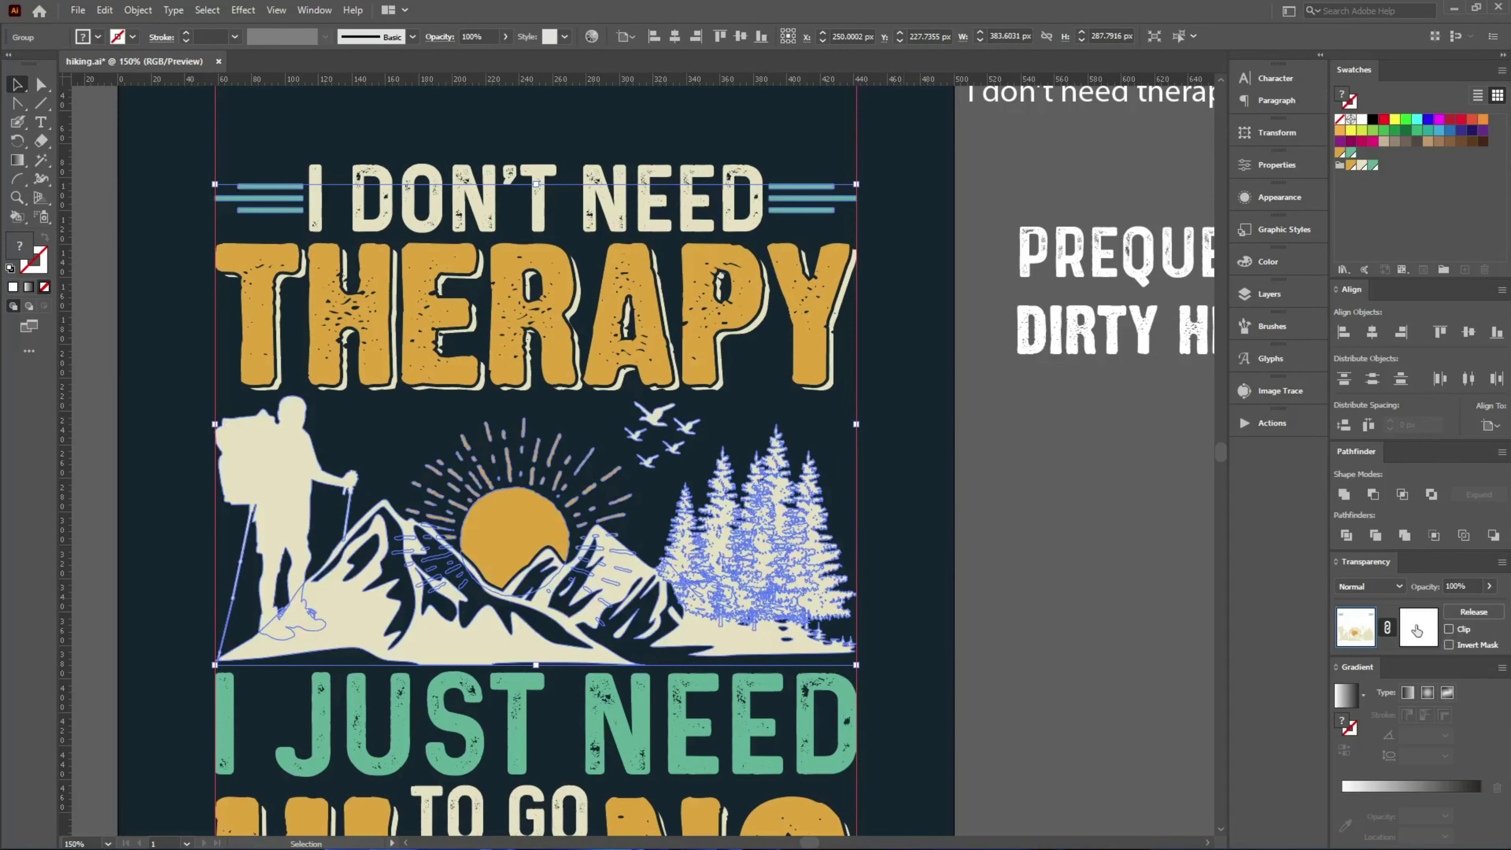
key(ctrl+v)
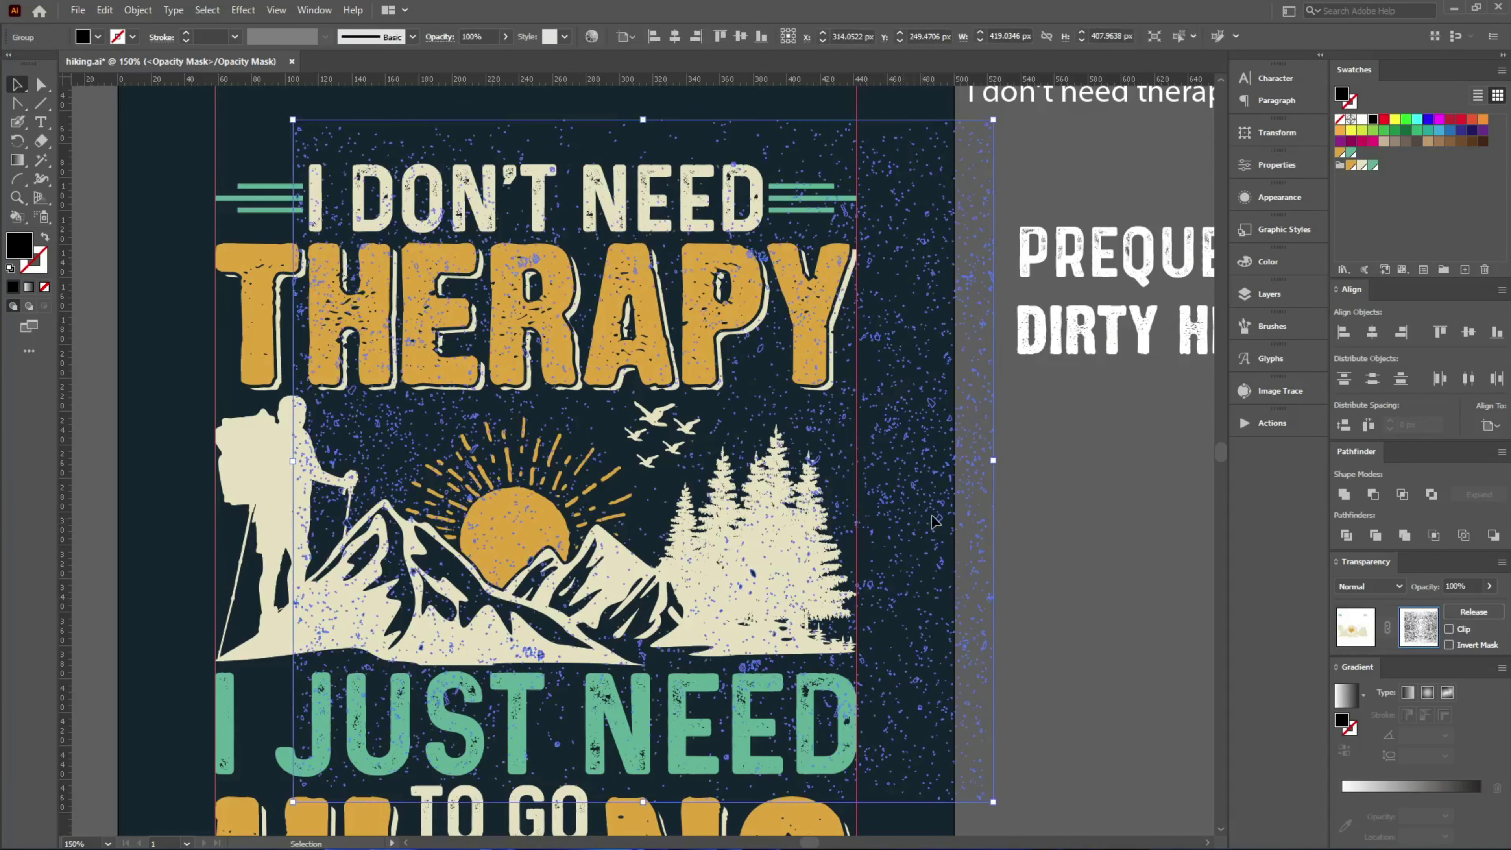
mouse_move(931, 515)
mouse_down()
mouse_move(836, 492)
mouse_move(868, 514)
mouse_up()
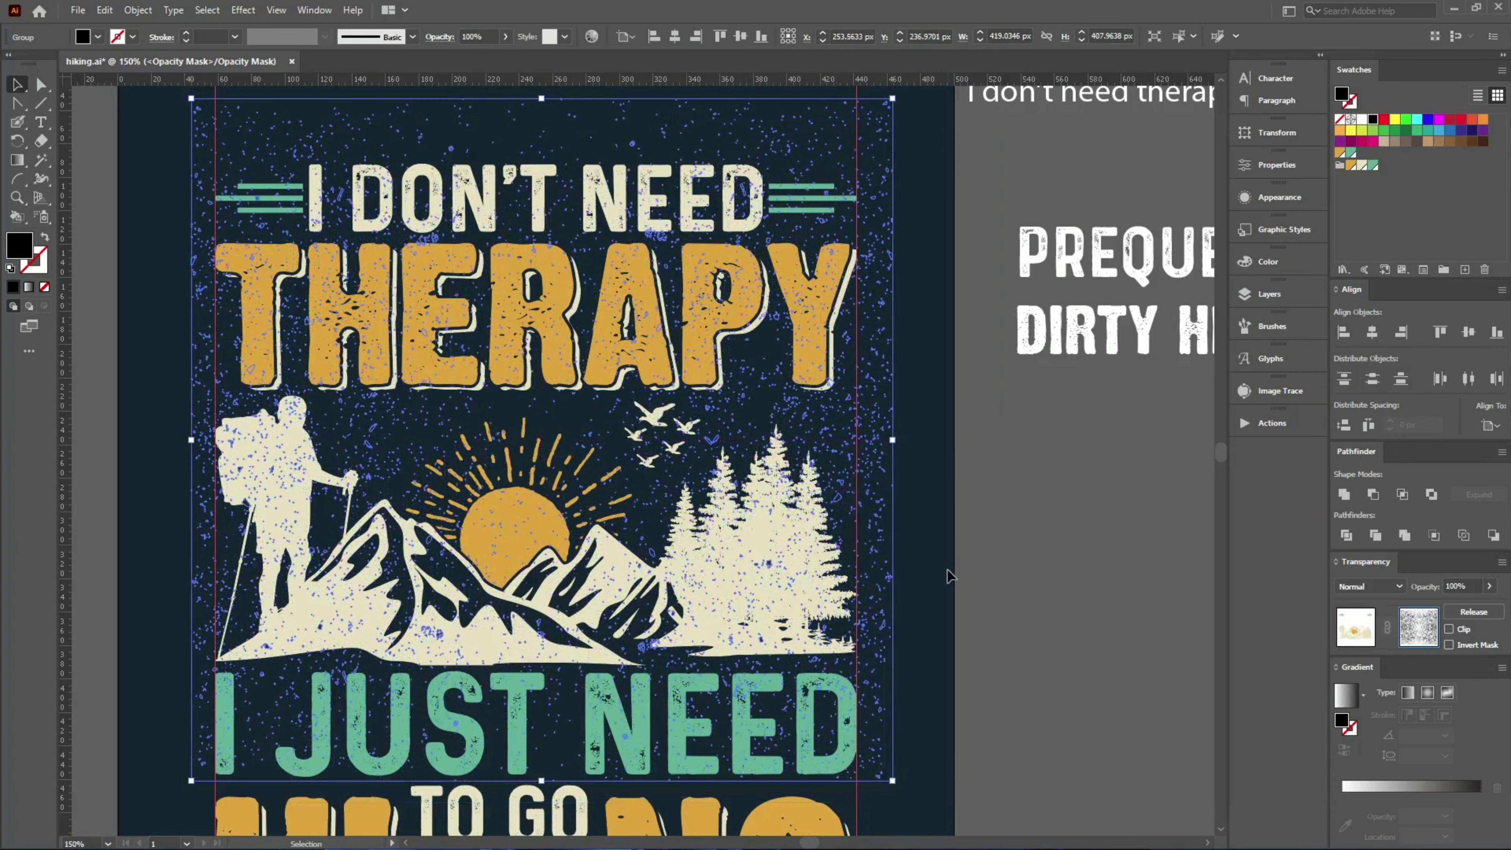
click(1355, 634)
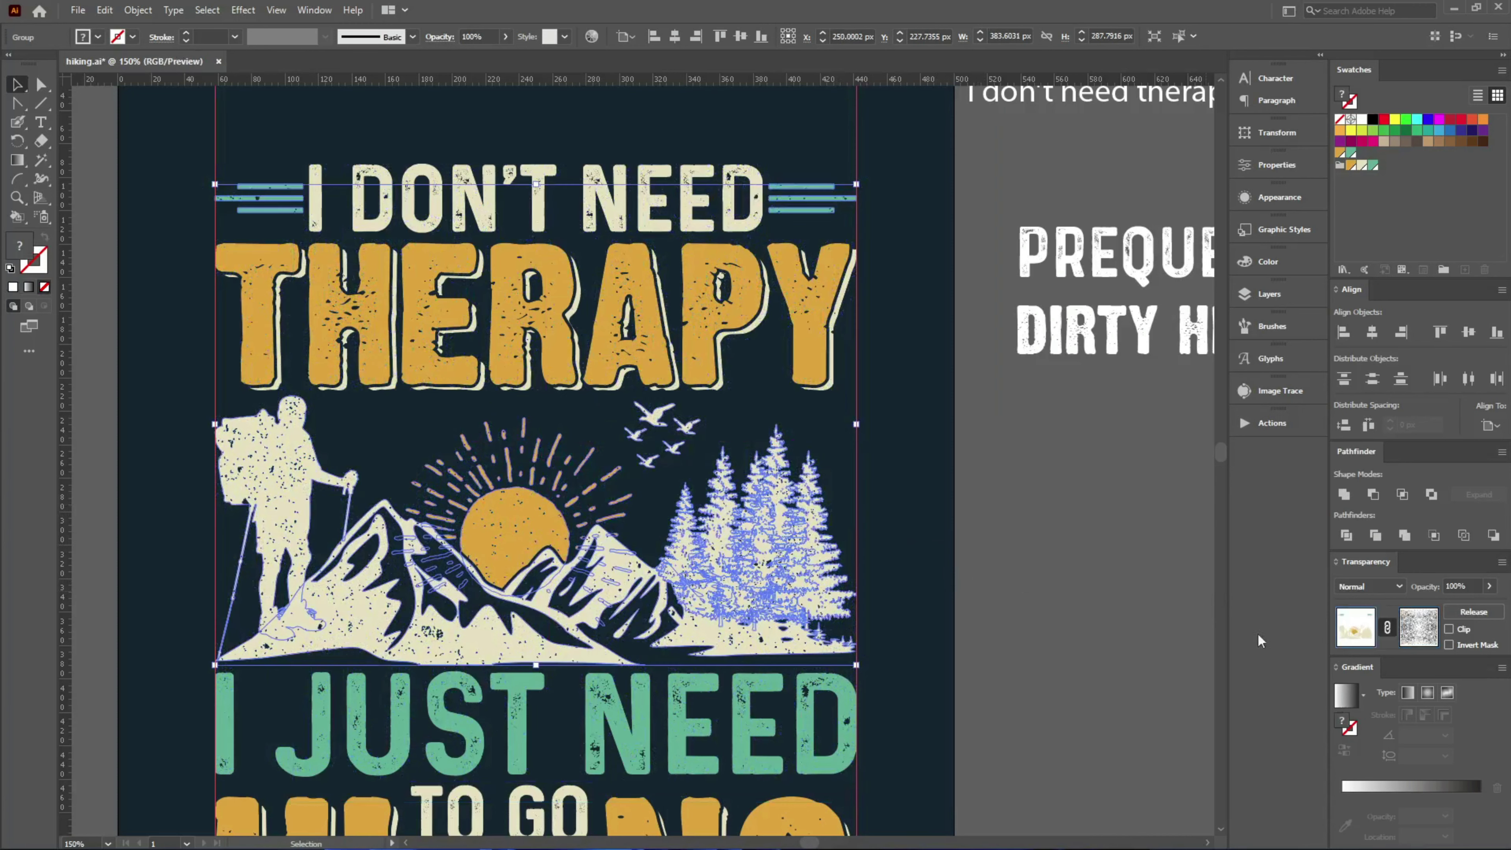
click(988, 613)
key(v)
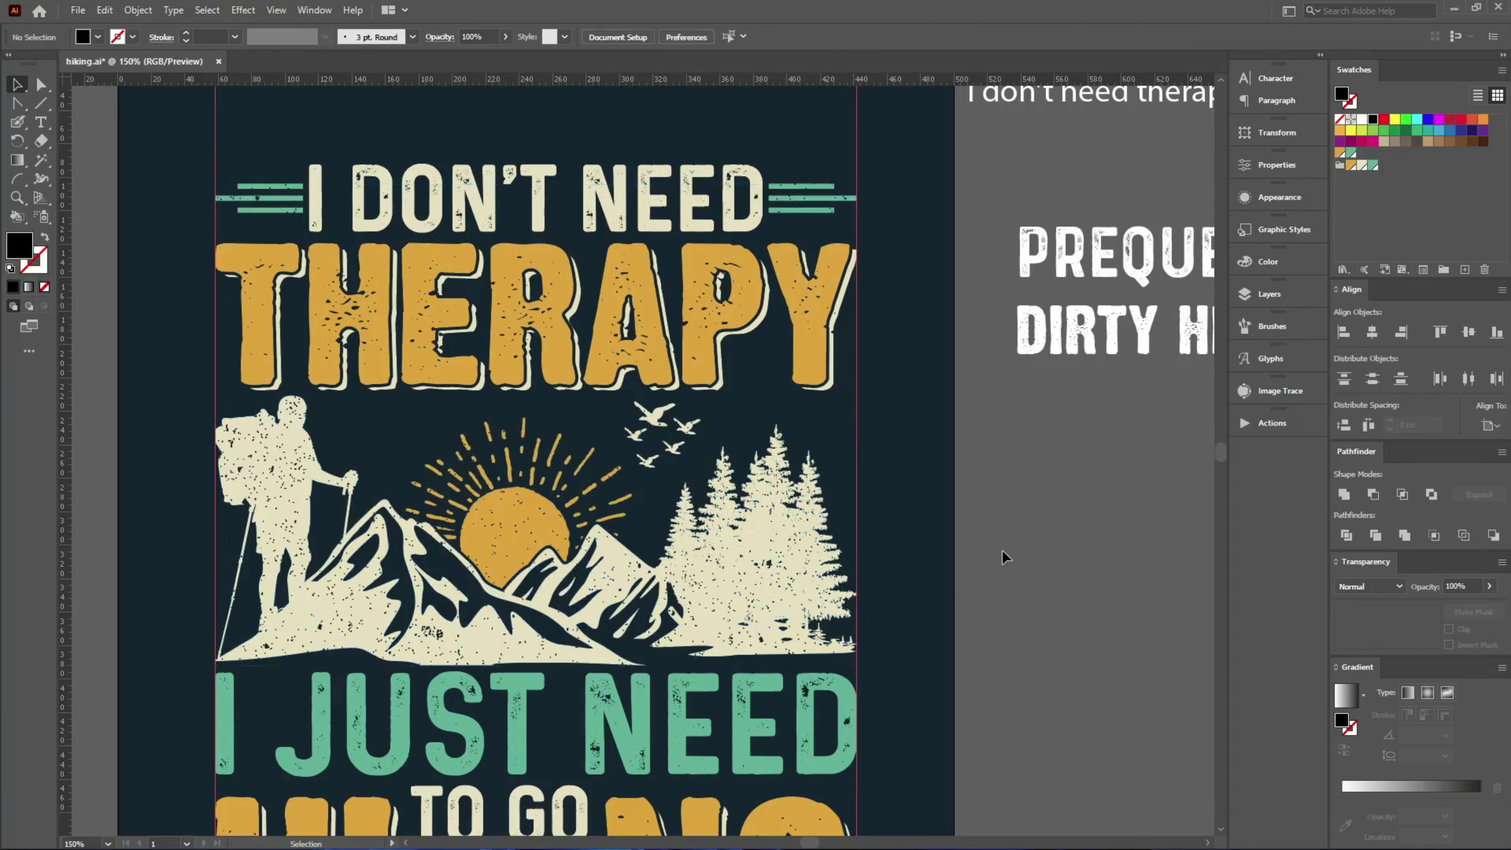
scroll(444, 369, down, 1)
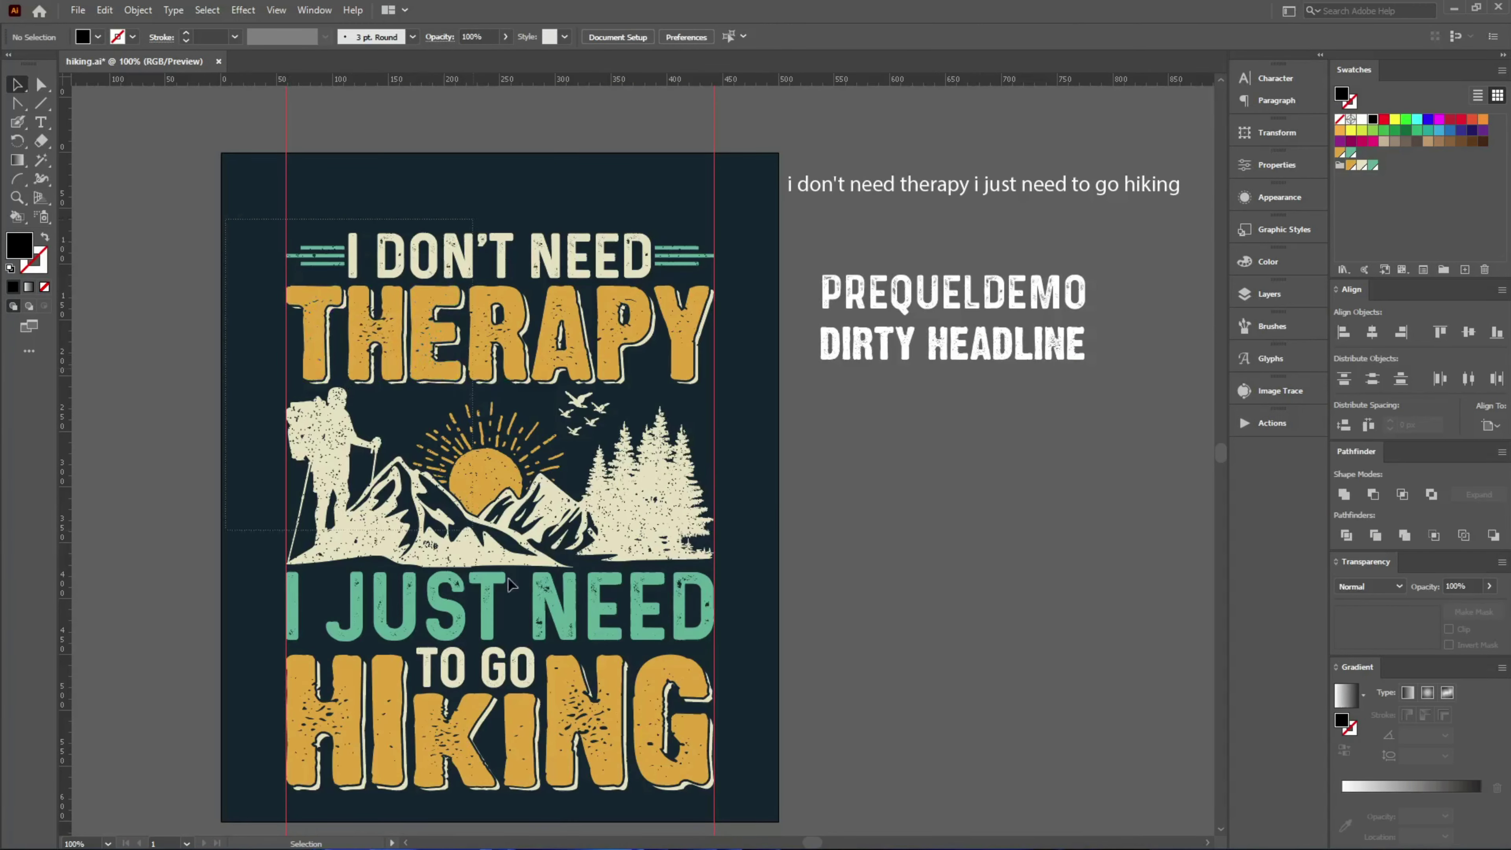
- Hide the guides and delete the reference text beside the artboard
drag(224, 219, 733, 794)
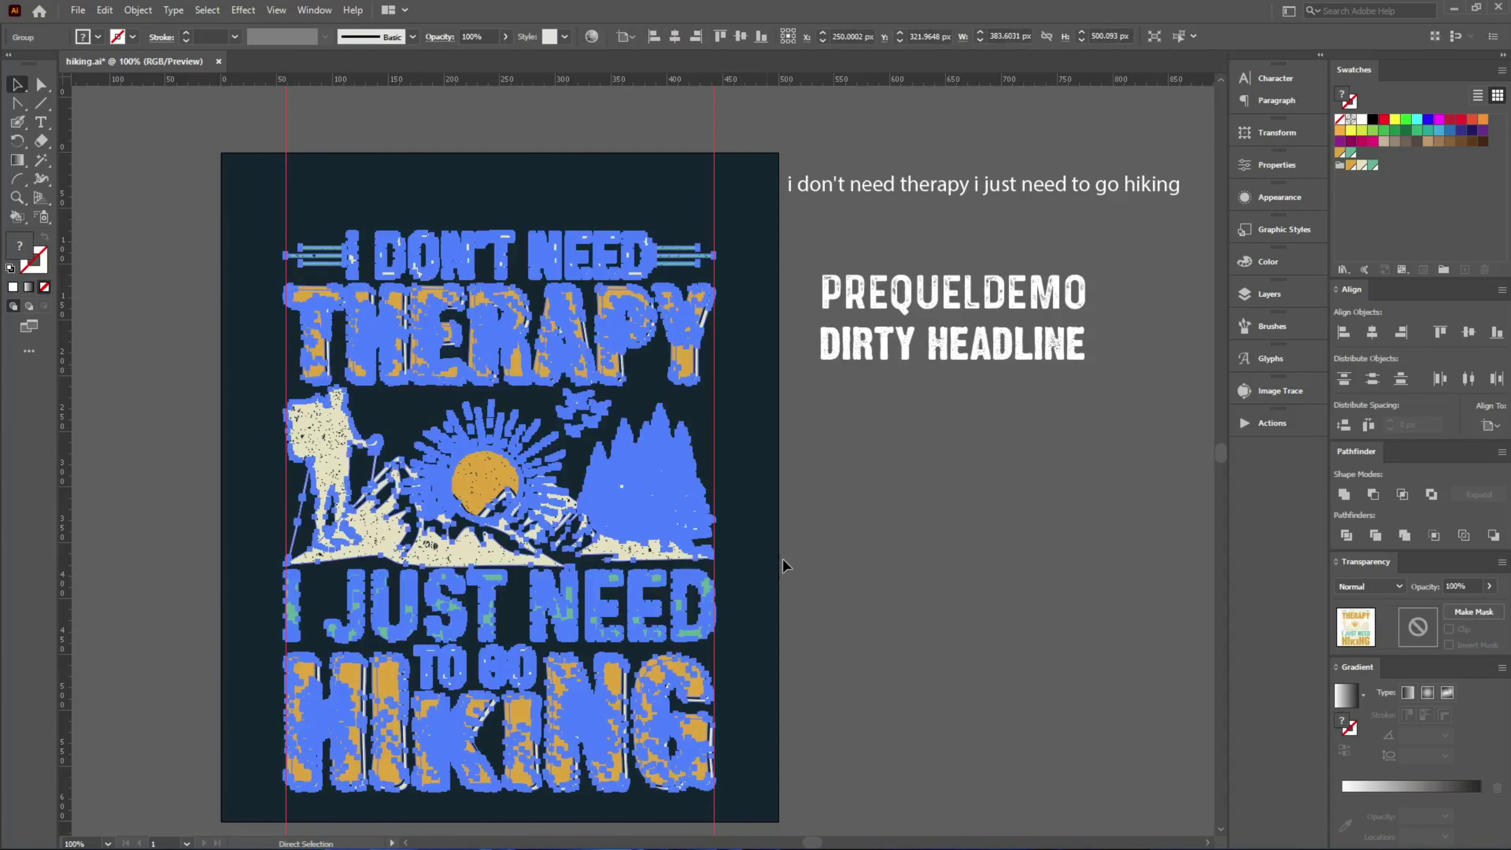
right_click(778, 547)
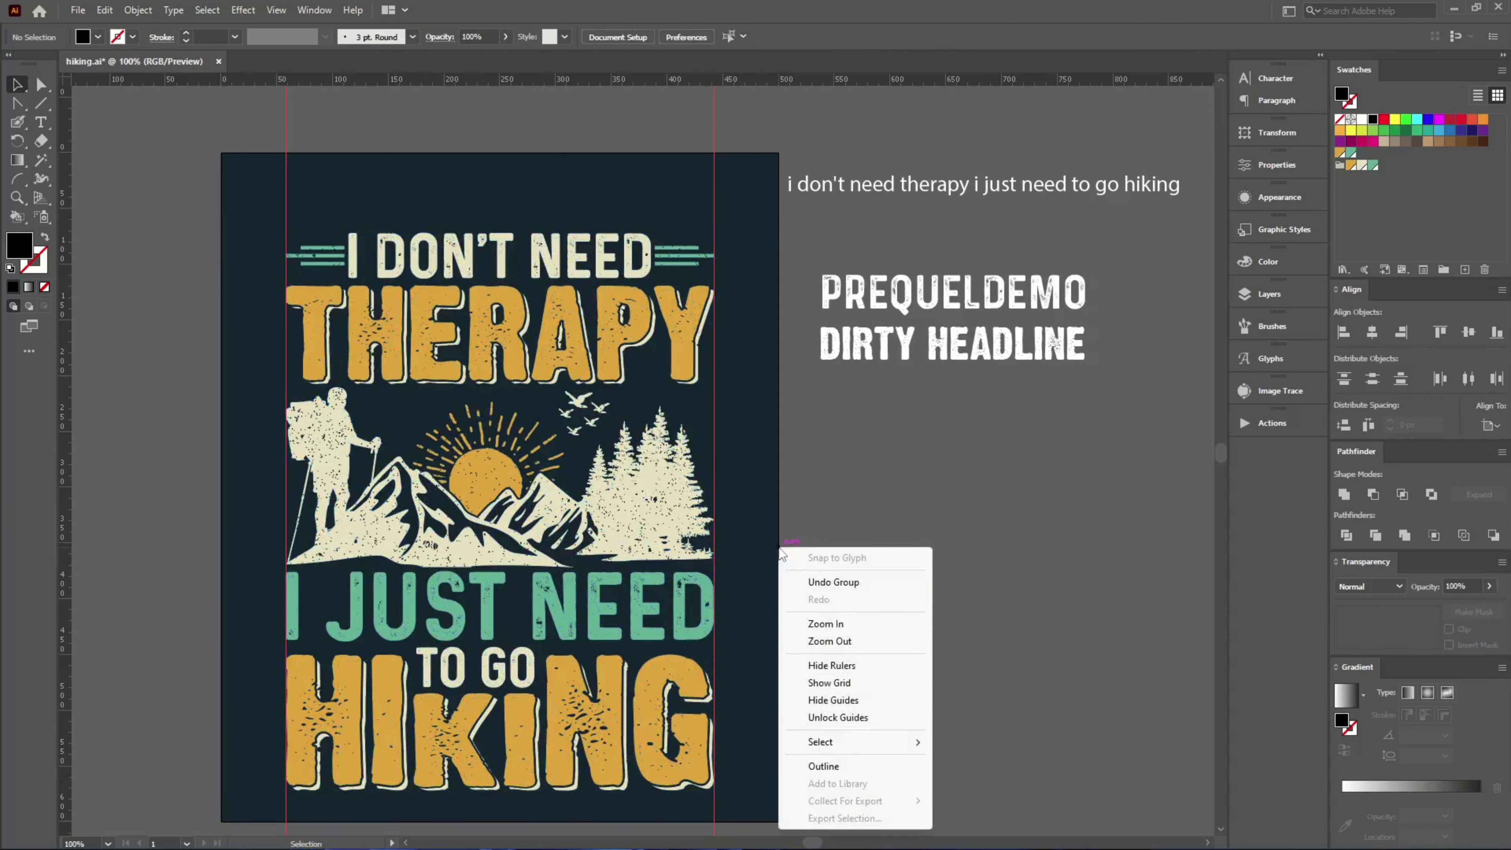
click(832, 700)
key(ctrl+a)
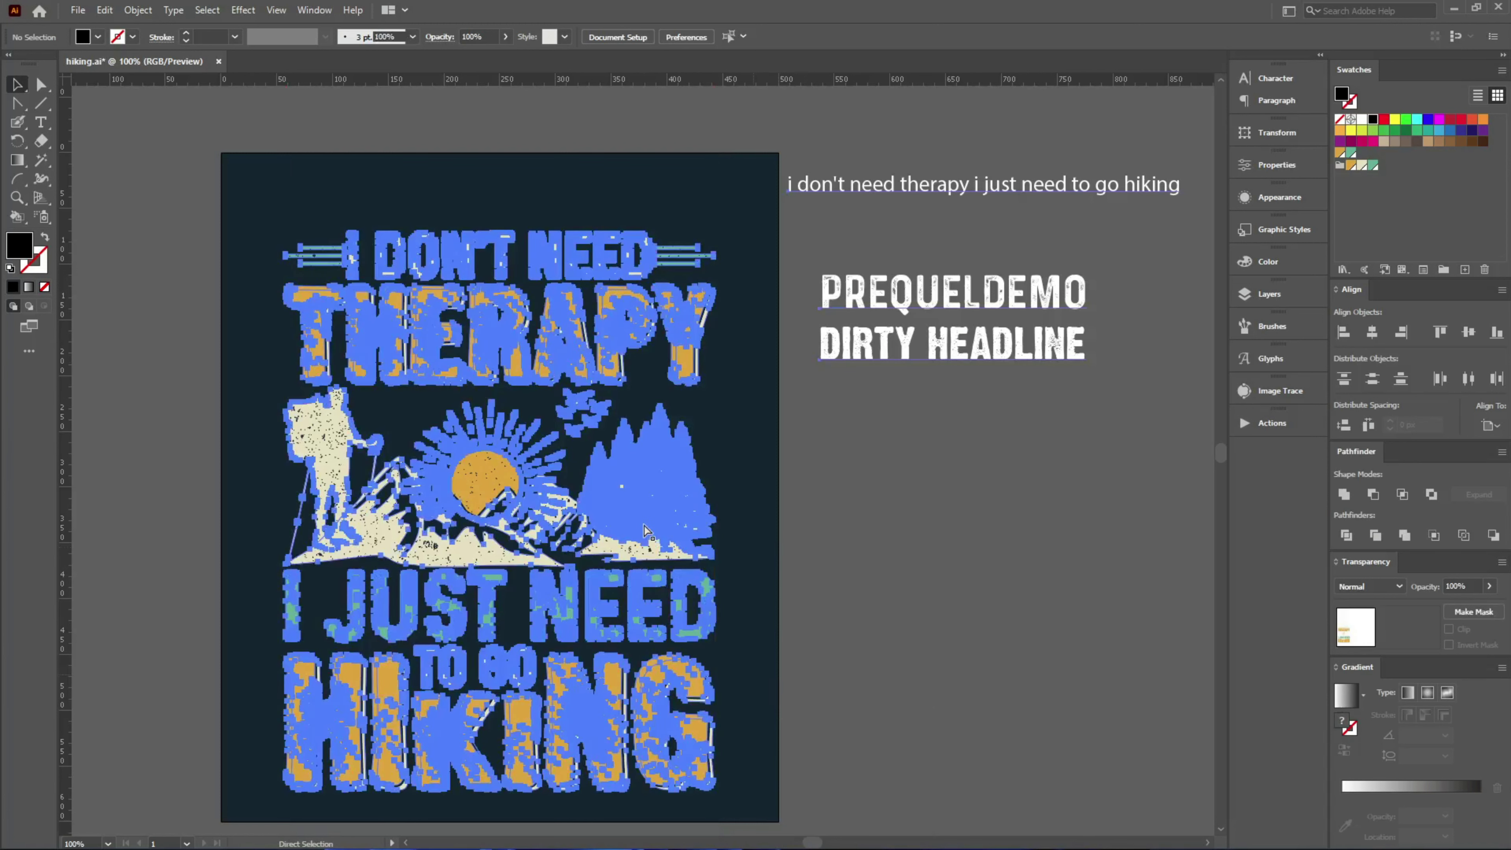
shift+click(644, 529)
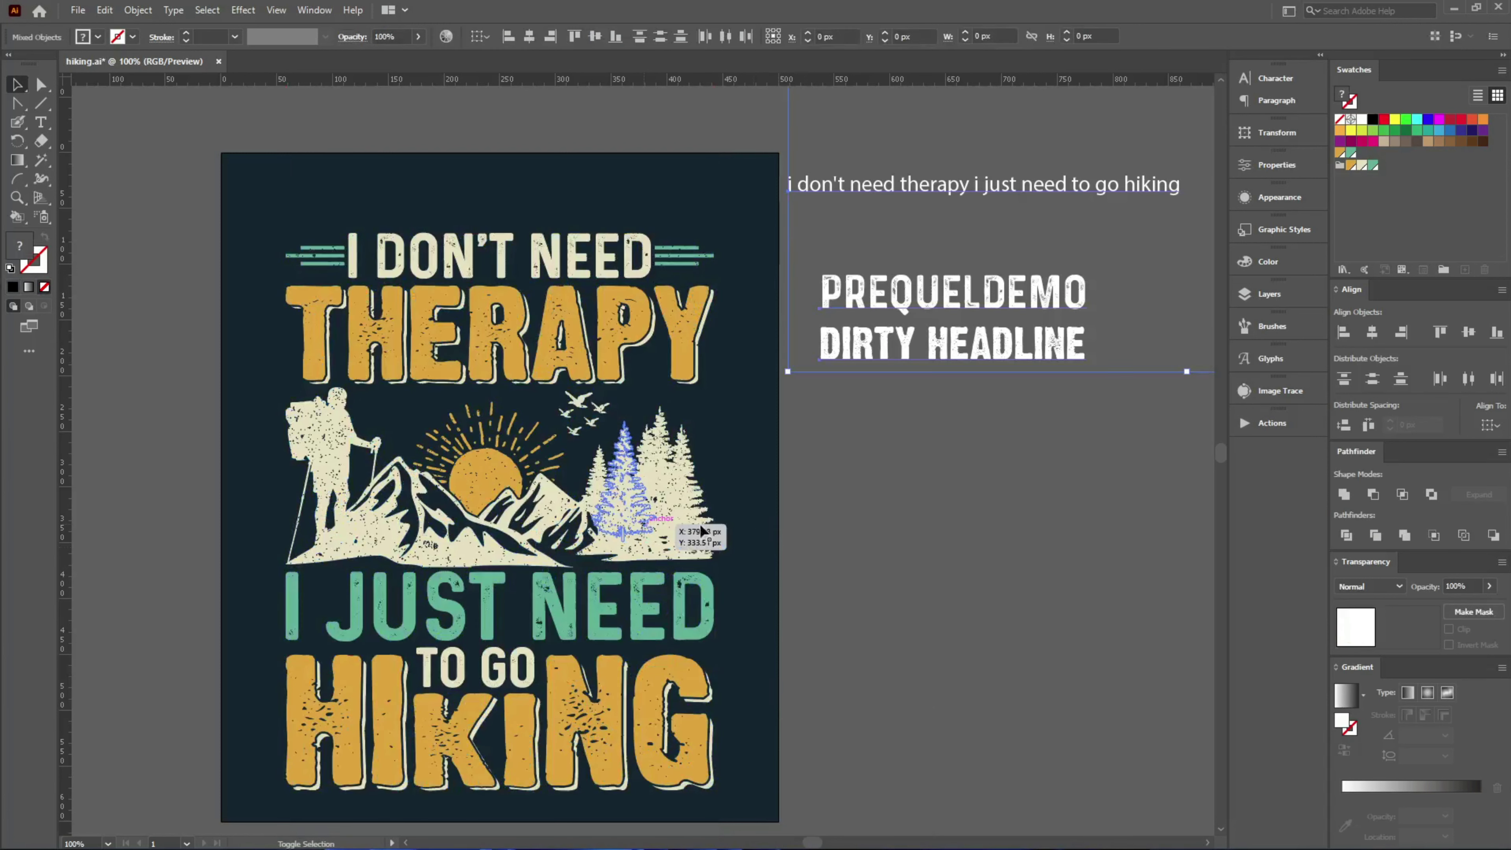
key(Delete)
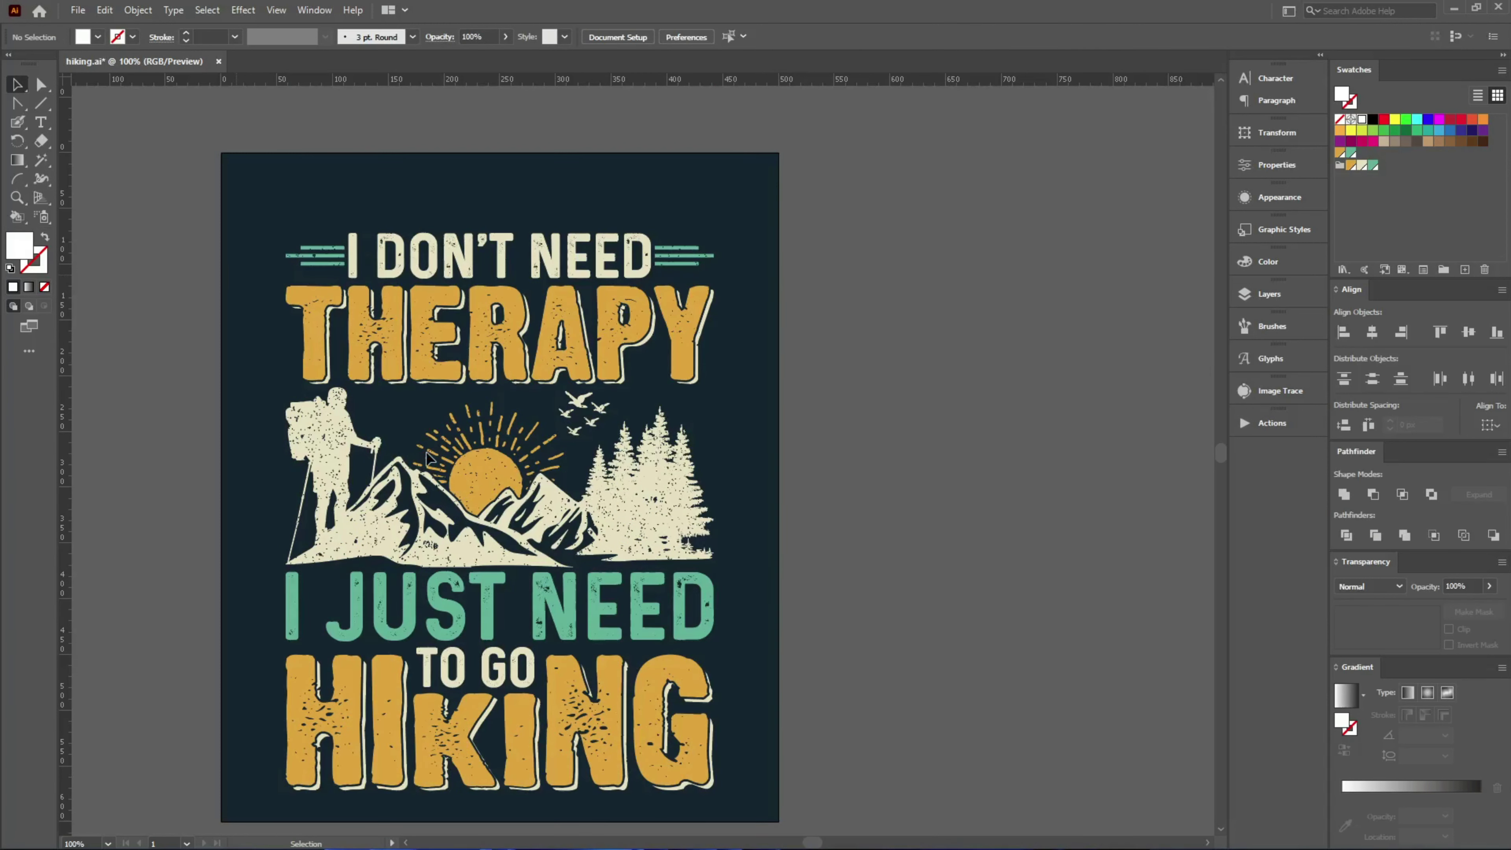
- Centre the design vertically on the artboard and scale it up proportionally from its centre
click(524, 240)
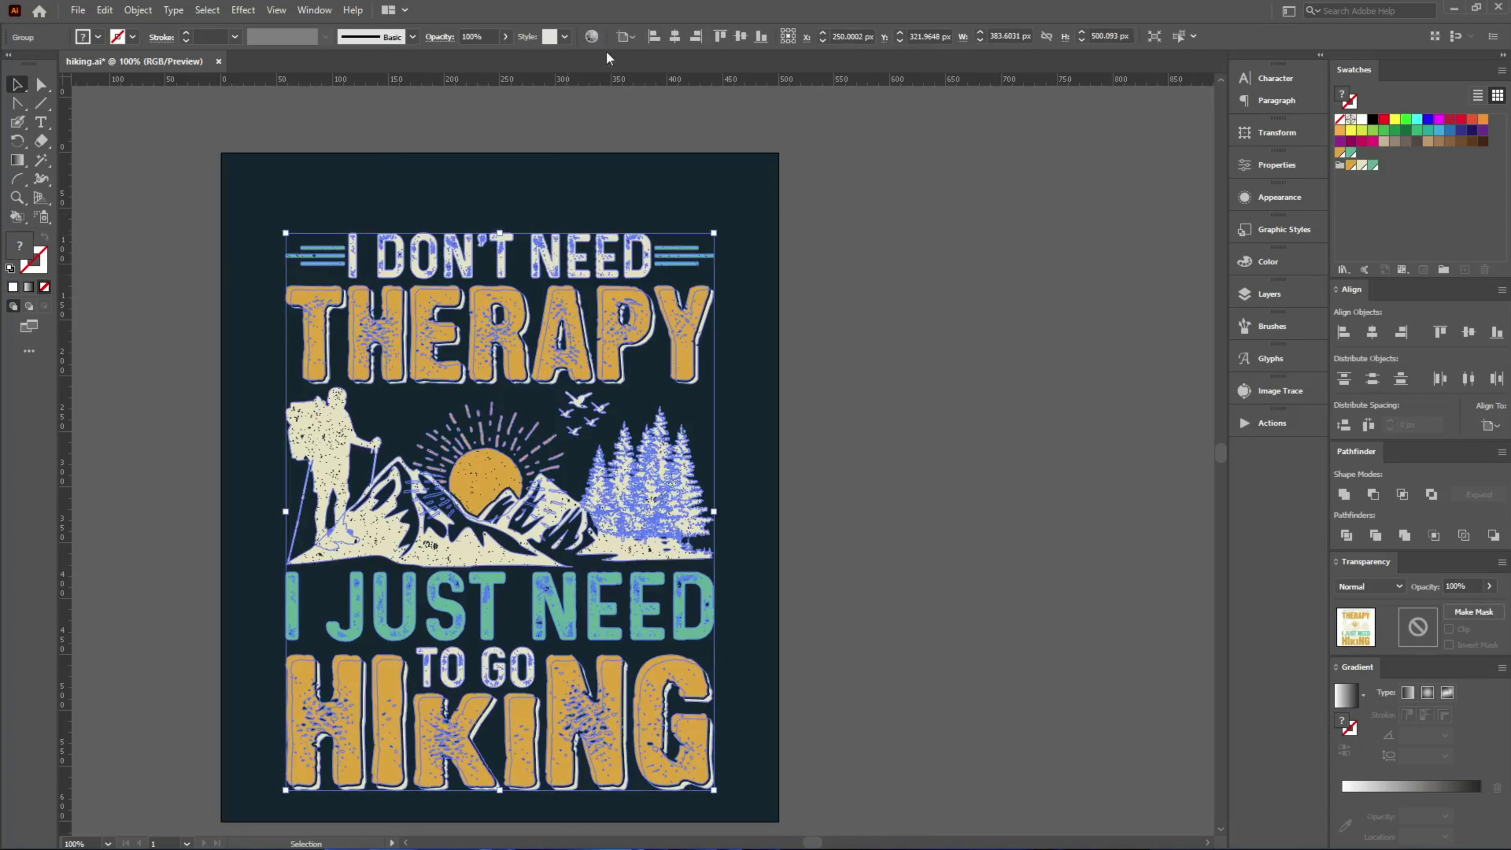
click(741, 36)
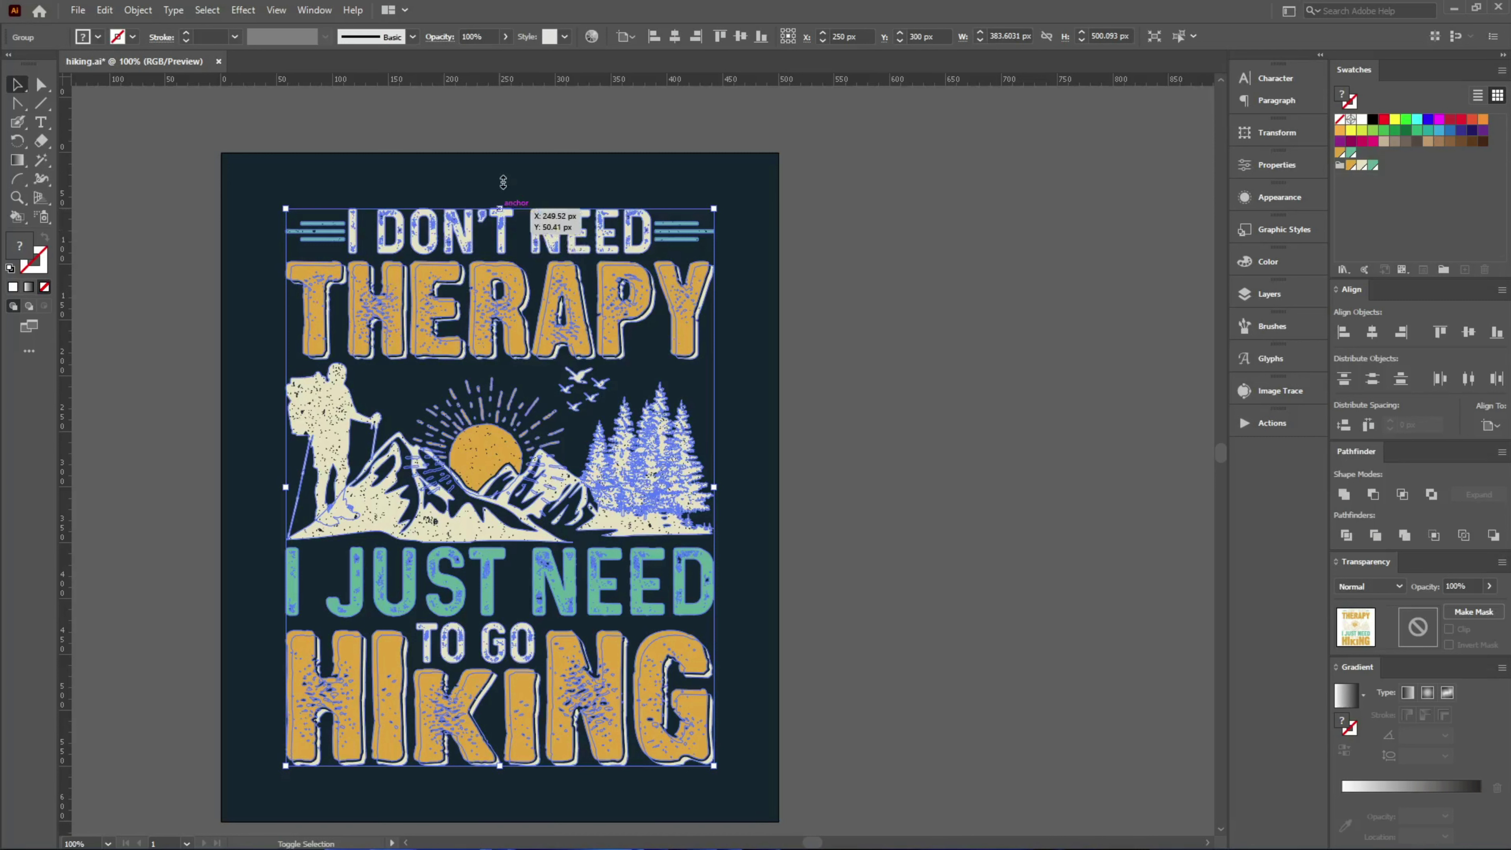
drag(500, 209, 504, 170)
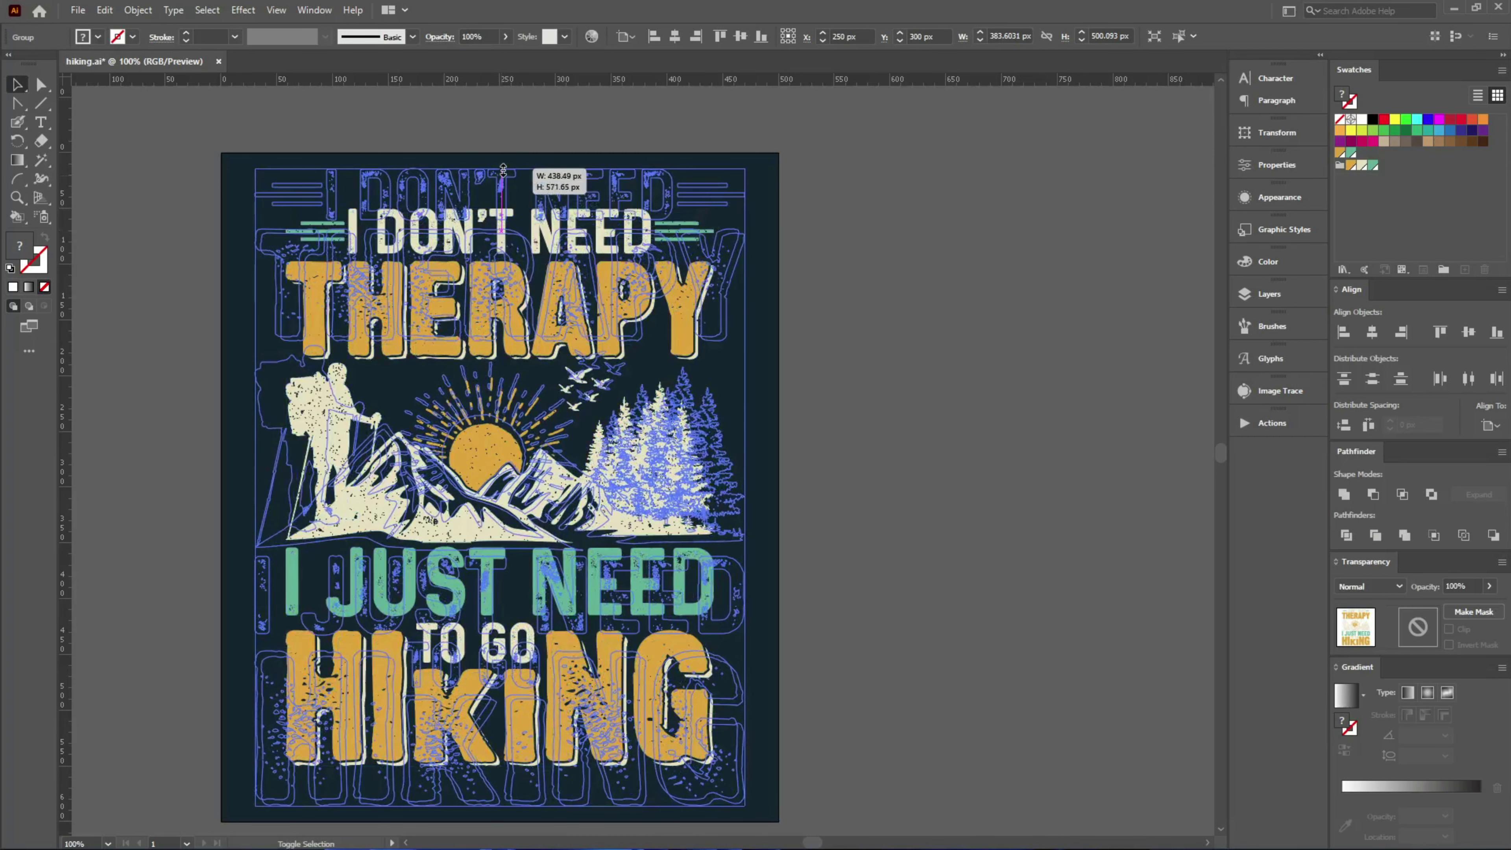
click(890, 244)
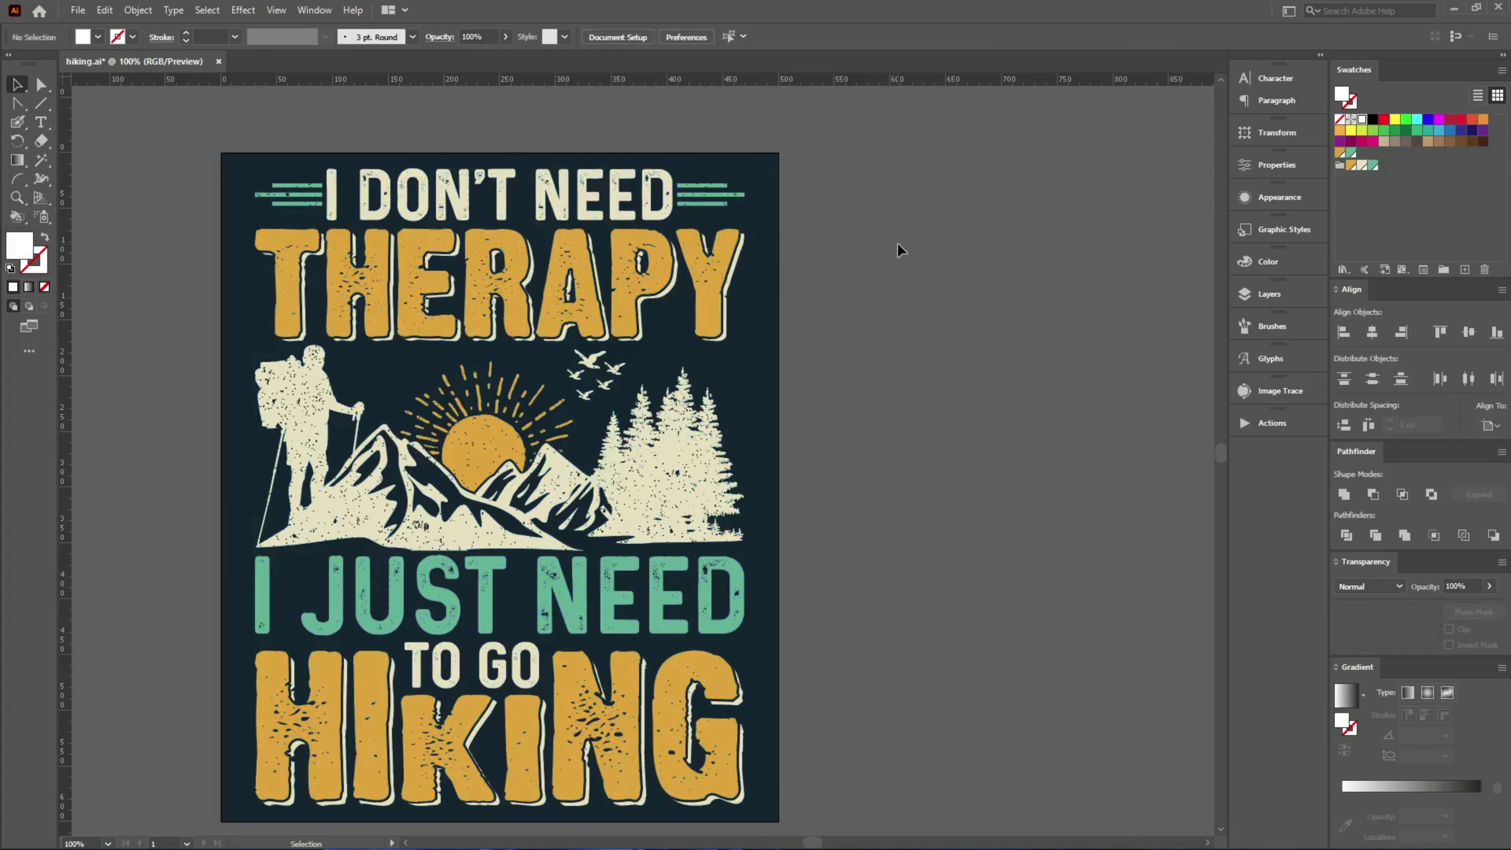
- Fit the finished hiking design's artboard in the window with Ctrl+0
key(ctrl+0)
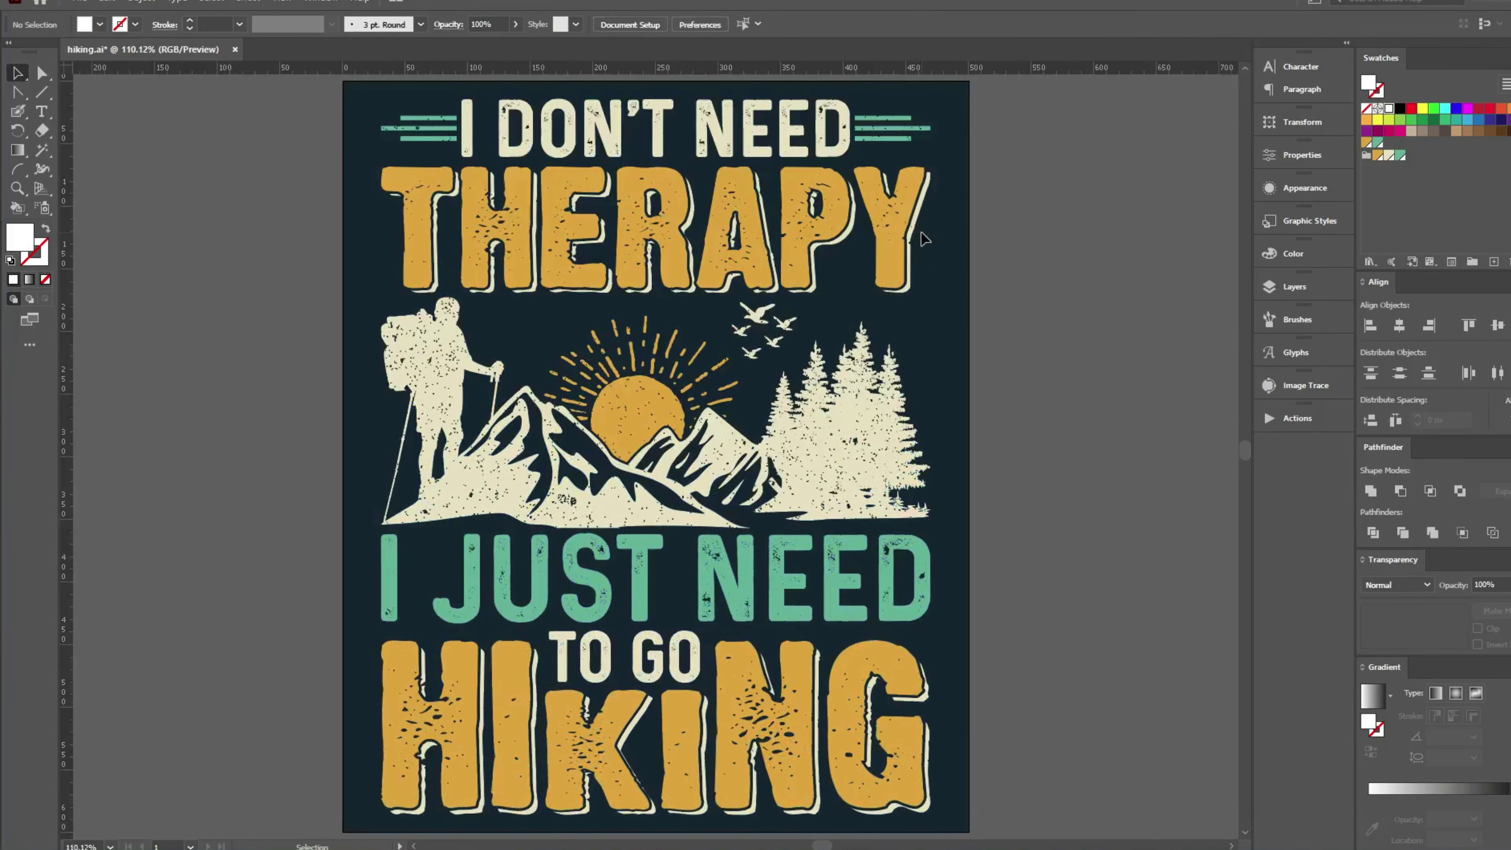